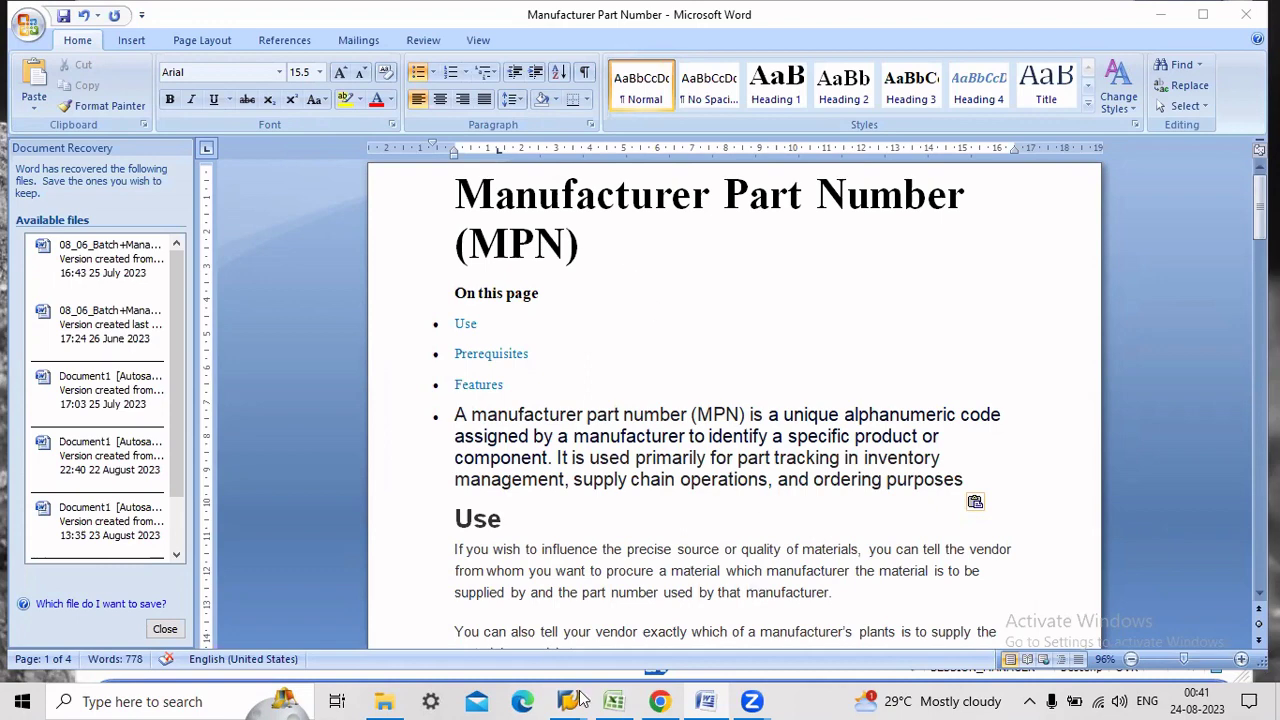
# Start the Create Material transaction MM01 from the SAP Easy Access window
pyautogui.moveTo(585, 700)
pyautogui.click(605, 630)
pyautogui.click(160, 46)
pyautogui.write('mm01')
pyautogui.press('Return')
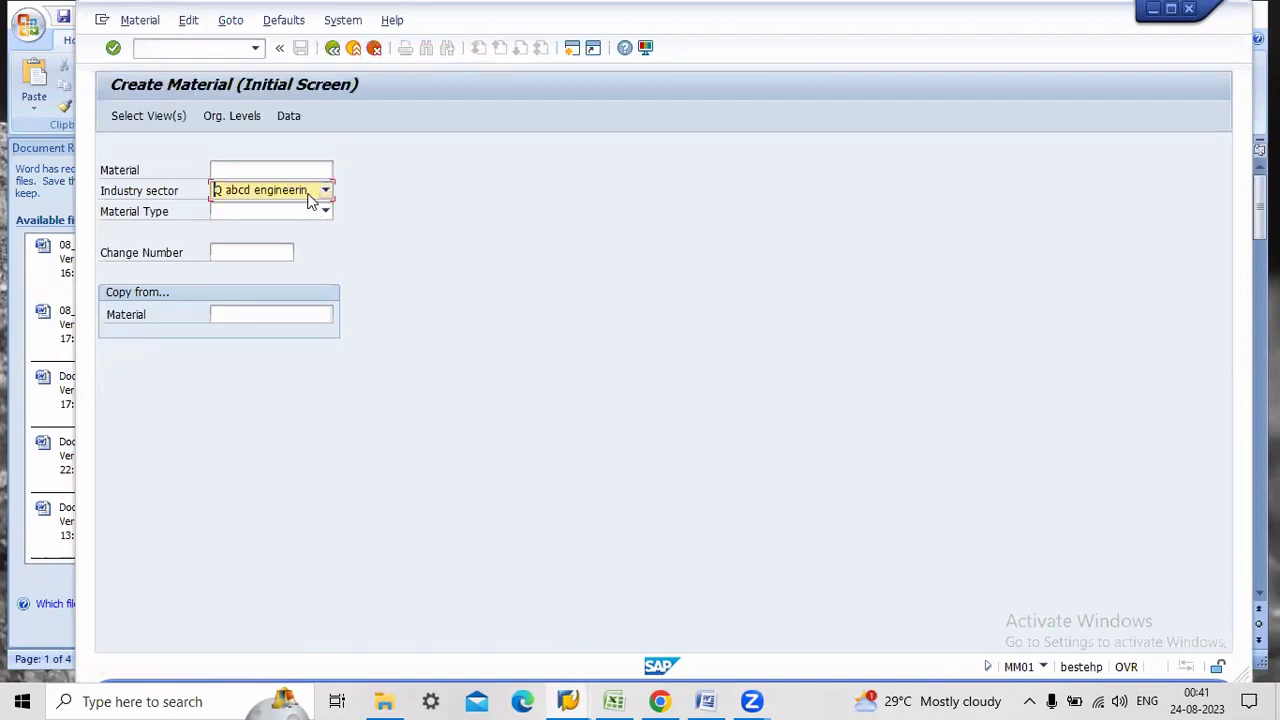
# Choose industry sector M Mechanical Engineering and material type HERS Manufacturer parts
pyautogui.click(310, 195)
pyautogui.scroll(-4, 283, 326)
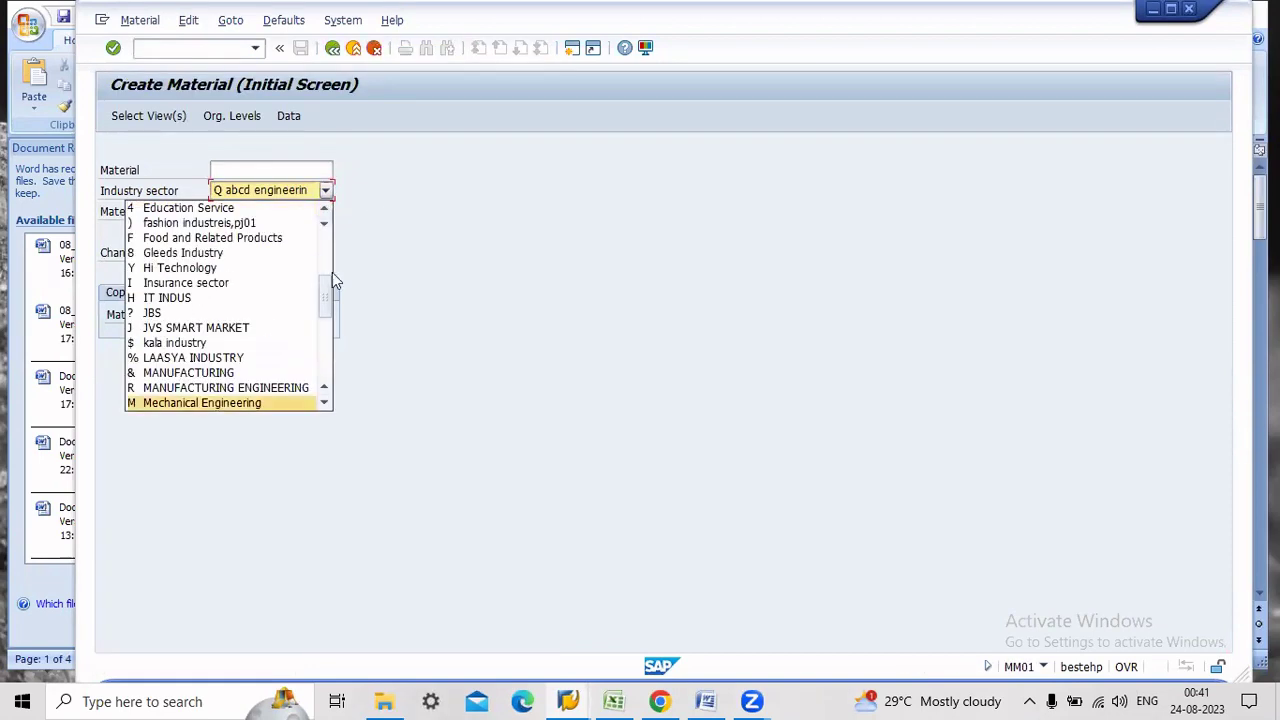
pyautogui.click(254, 403)
pyautogui.click(270, 208)
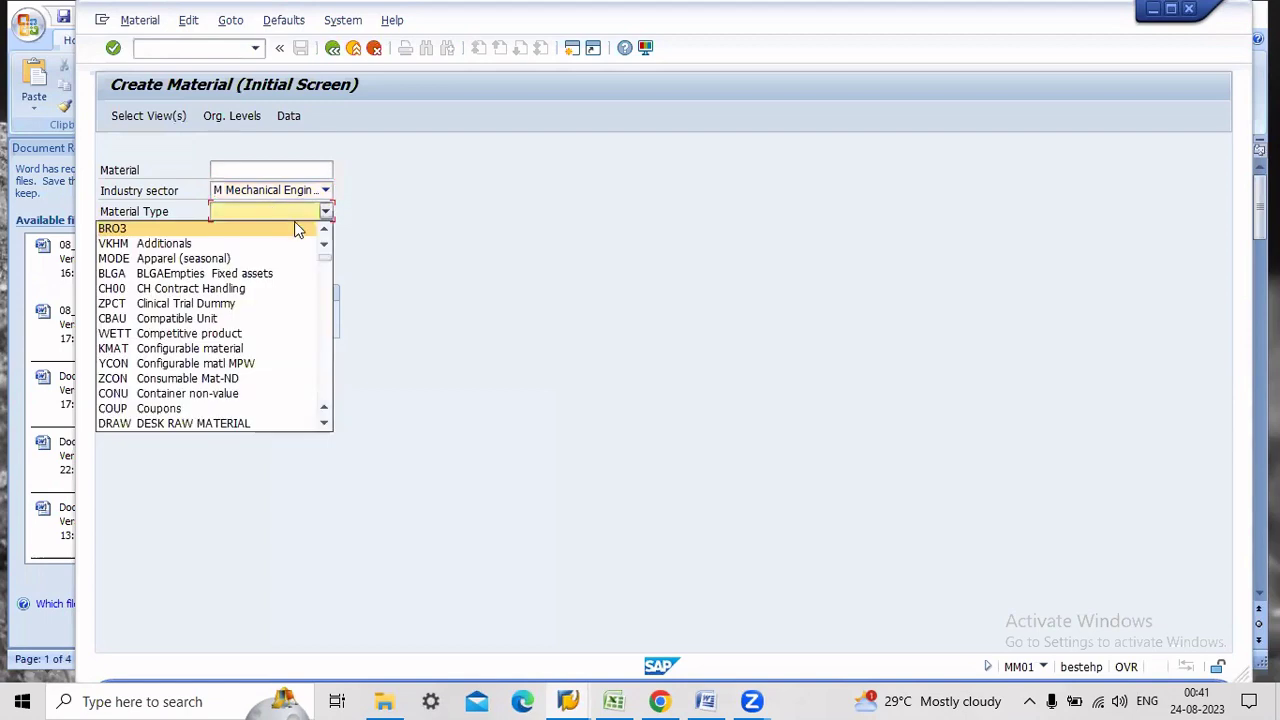
pyautogui.scroll(-6, 294, 221)
pyautogui.press('Down')
pyautogui.press('Down')
pyautogui.press('Down')
pyautogui.press('Down')
pyautogui.press('Down')
pyautogui.press('Down')
pyautogui.press('Down')
pyautogui.press('Down')
pyautogui.press('Down')
pyautogui.press('Down')
pyautogui.press('Down')
pyautogui.press('Down')
pyautogui.press('Down')
pyautogui.press('Down')
pyautogui.press('Down')
pyautogui.press('Down')
pyautogui.press('Down')
pyautogui.press('Down')
pyautogui.press('Down')
pyautogui.press('Down')
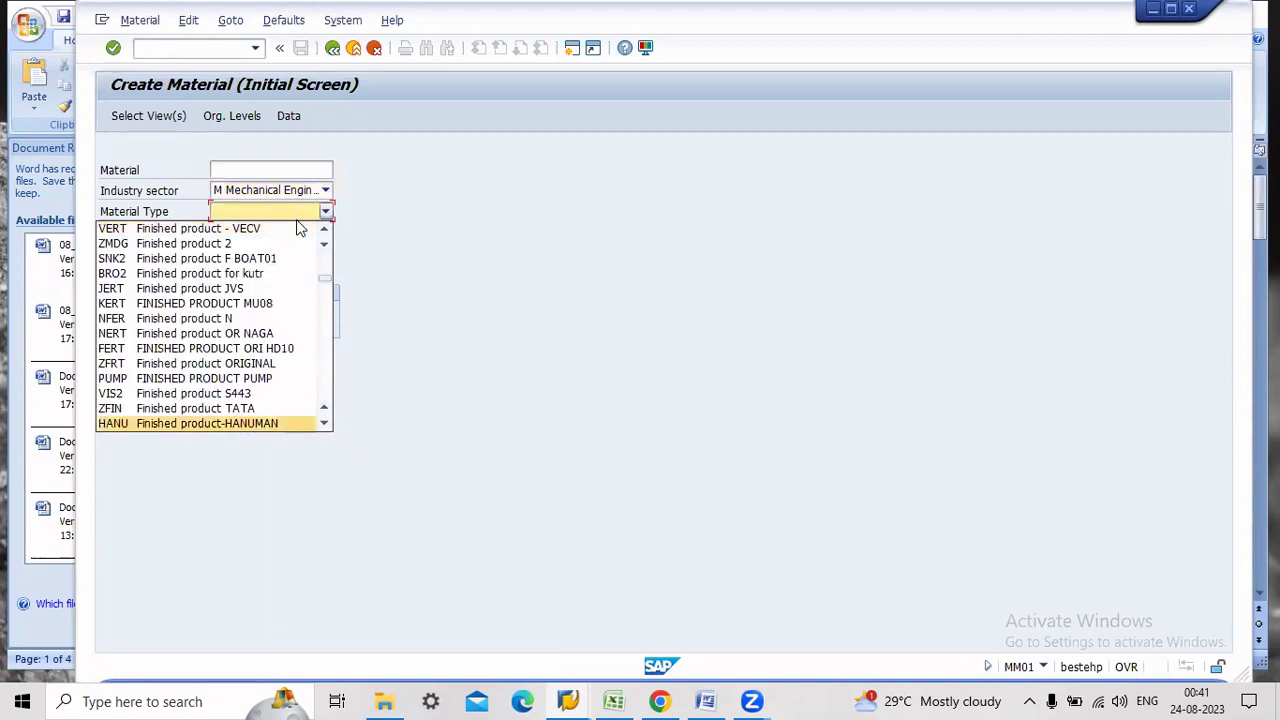
pyautogui.press('Down')
pyautogui.press('Down')
pyautogui.press('Down')
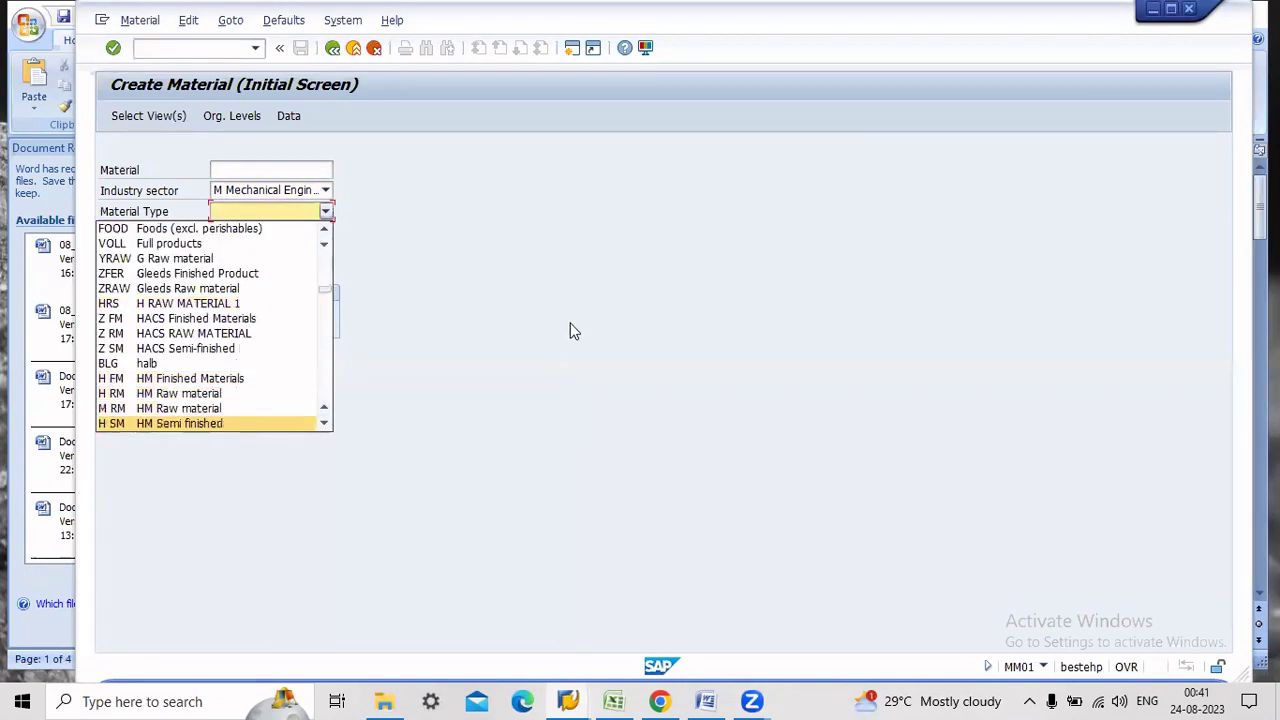
pyautogui.press('Down')
pyautogui.press('Down')
pyautogui.press('Down')
pyautogui.press('Down')
pyautogui.press('Down')
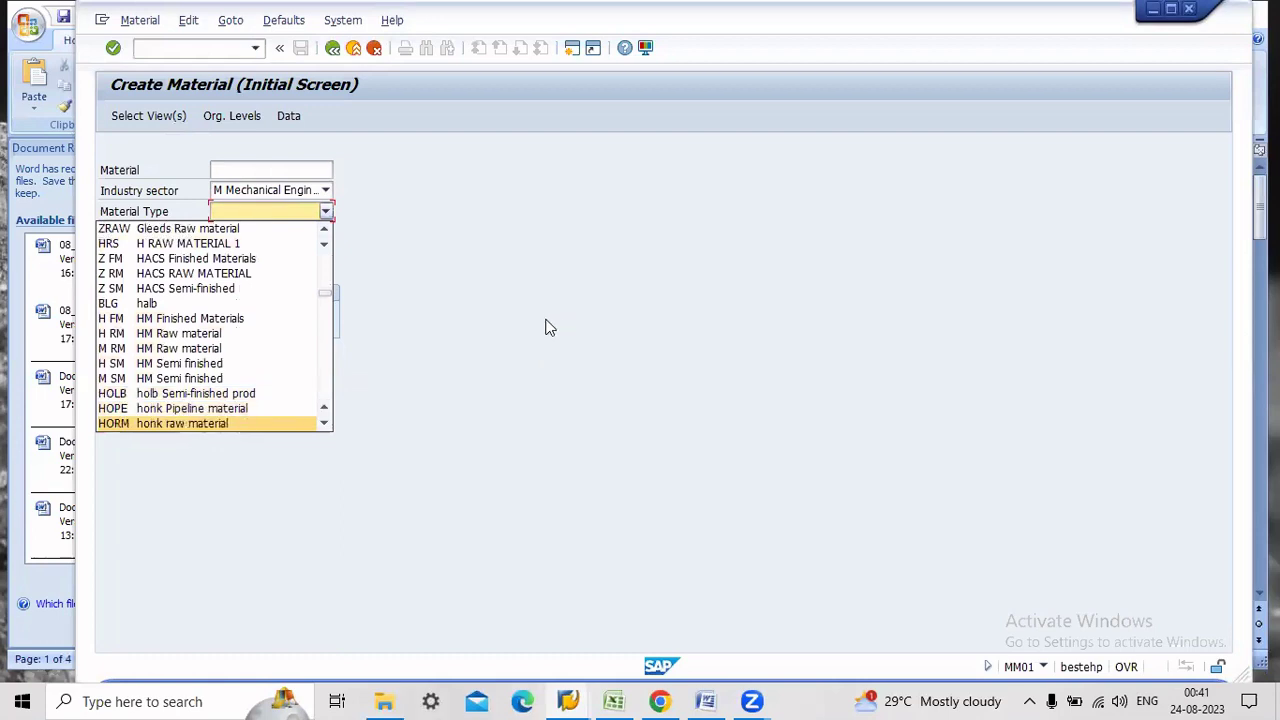
pyautogui.press('Down')
pyautogui.press('Down')
pyautogui.press('Down')
pyautogui.press('Down')
pyautogui.press('Down')
pyautogui.press('Down')
pyautogui.press('Down')
pyautogui.press('Down')
pyautogui.press('Down')
pyautogui.press('Down')
pyautogui.press('Down')
pyautogui.press('Down')
pyautogui.press('Down')
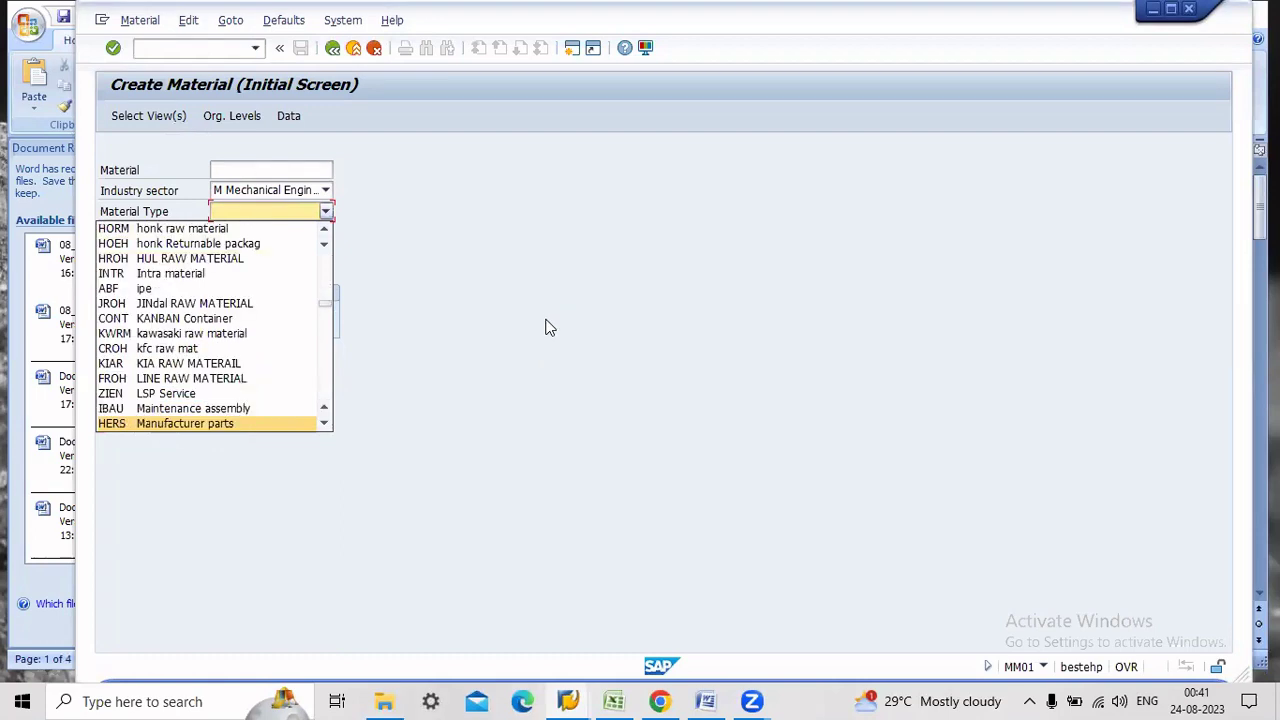
pyautogui.press('Return')
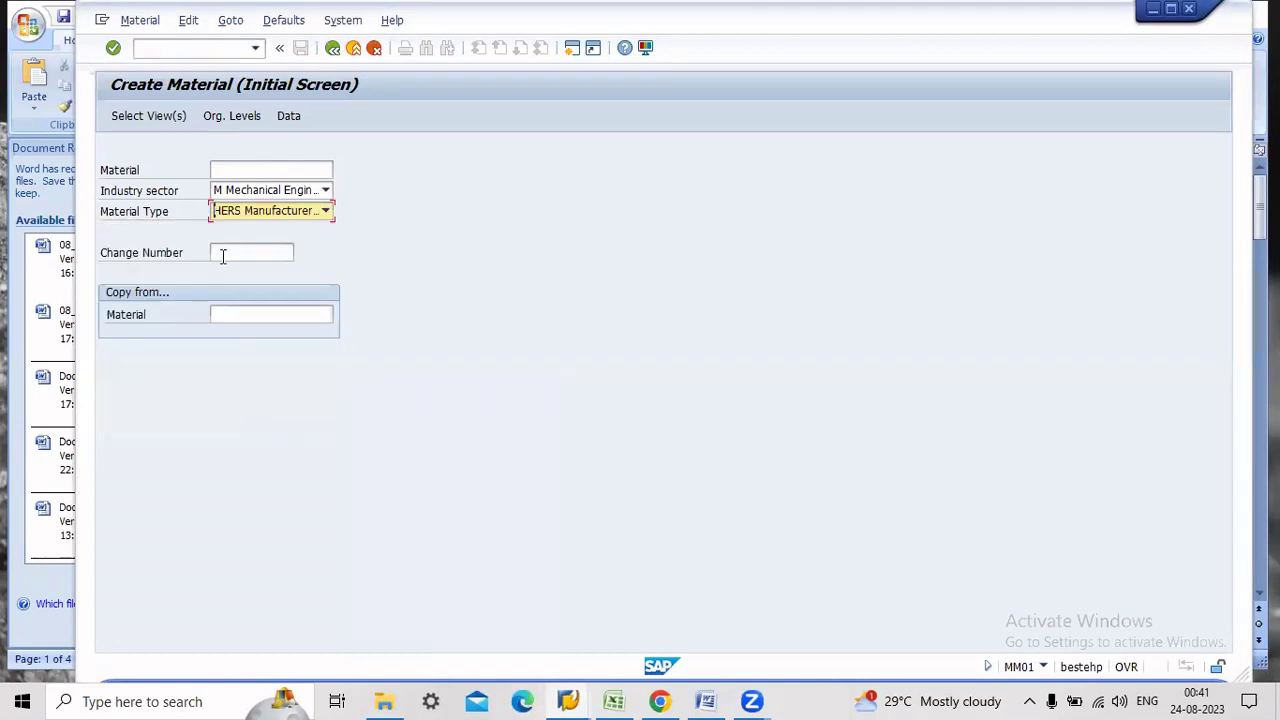
# Leave MM01 and run the material type configuration transaction OMS2
pyautogui.click(353, 48)
pyautogui.click(174, 47)
pyautogui.write('oms2')
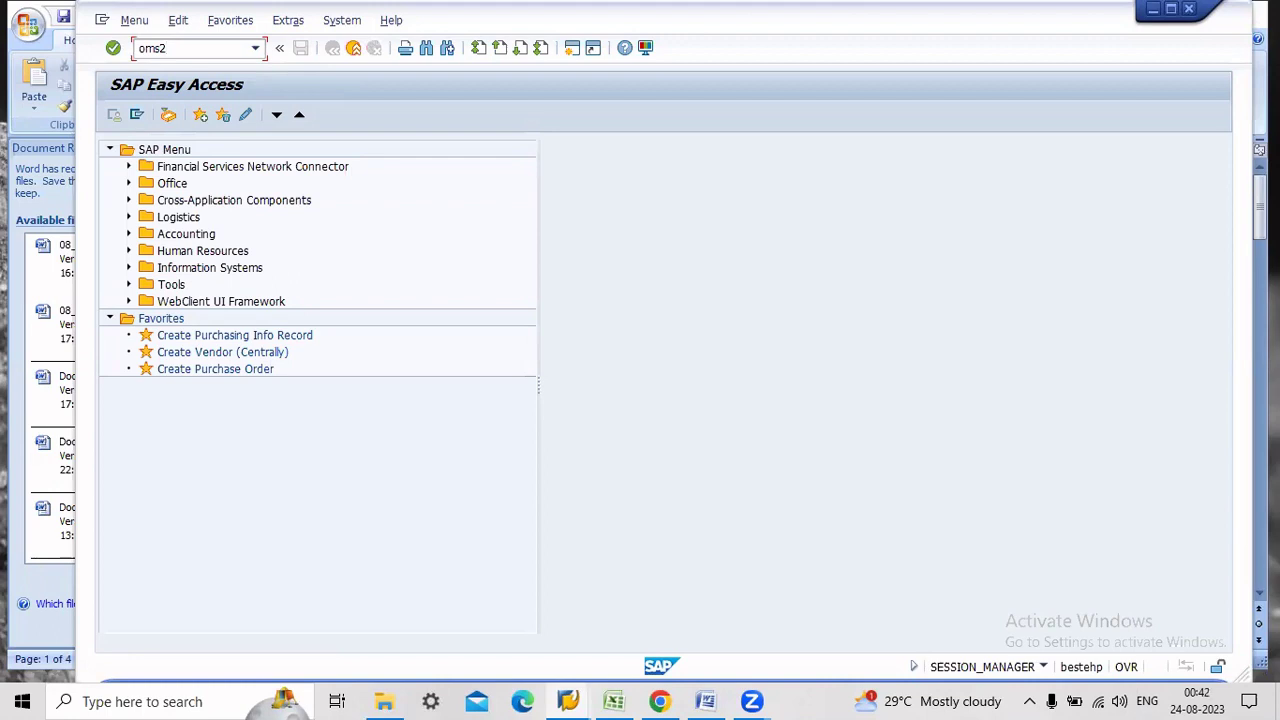
pyautogui.press('Return')
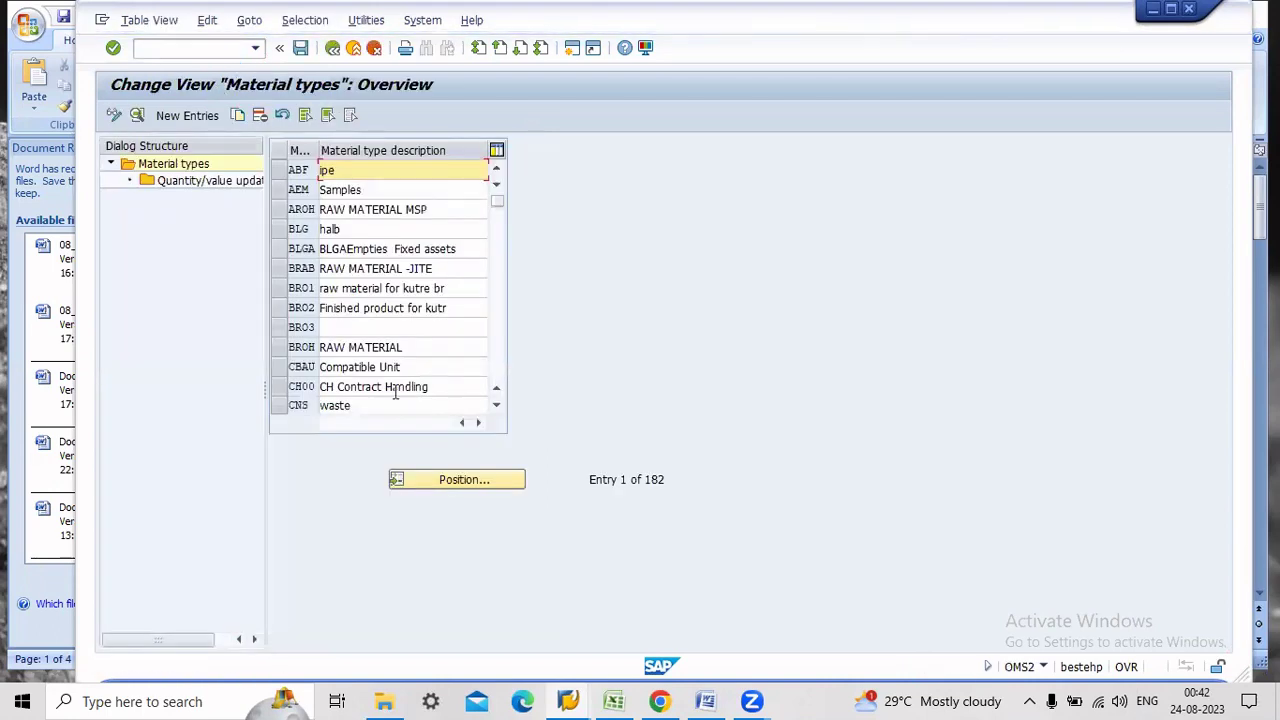
# Find material type HERS in the table, view its details, then exit to Easy Access
pyautogui.click(452, 478)
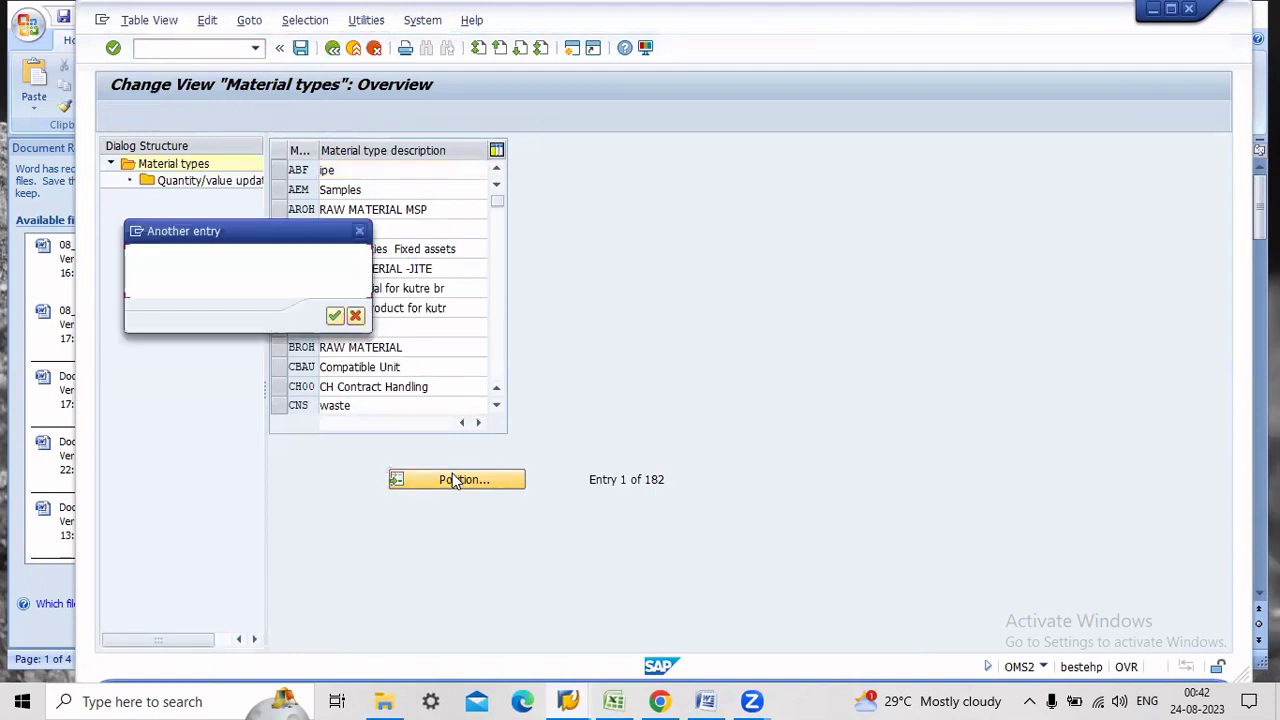
pyautogui.write('halb')
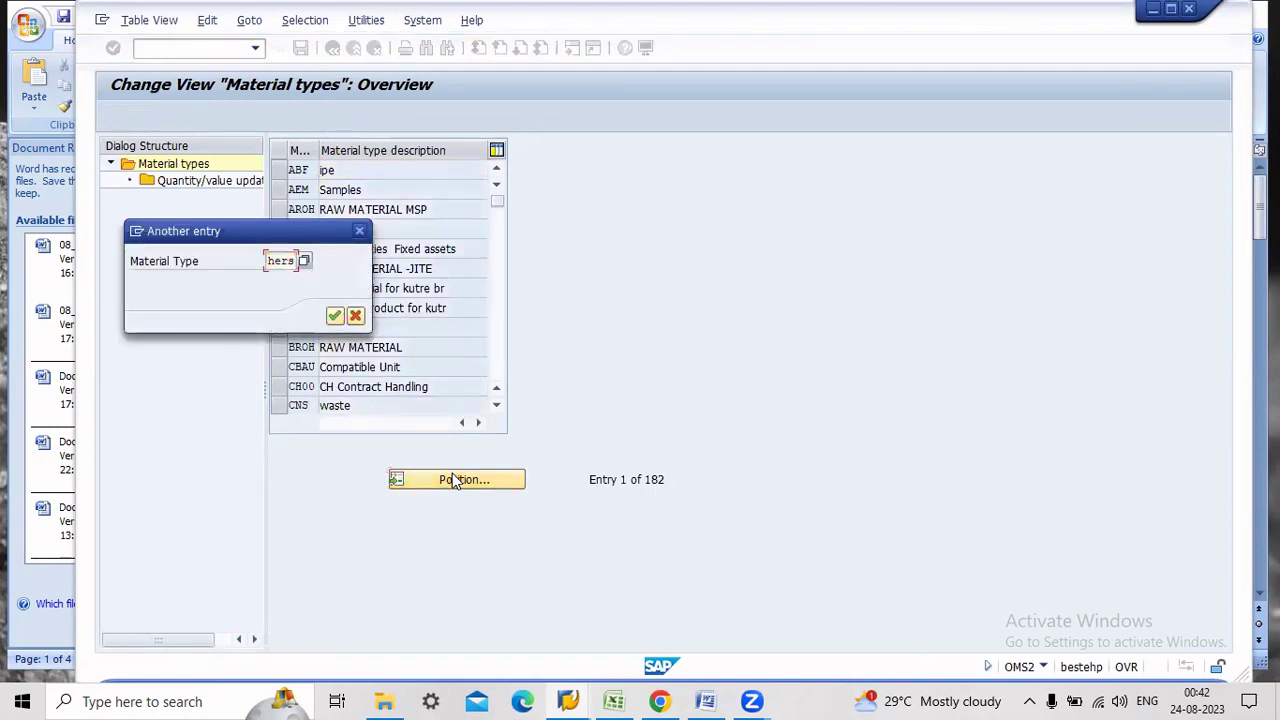
pyautogui.press('Return')
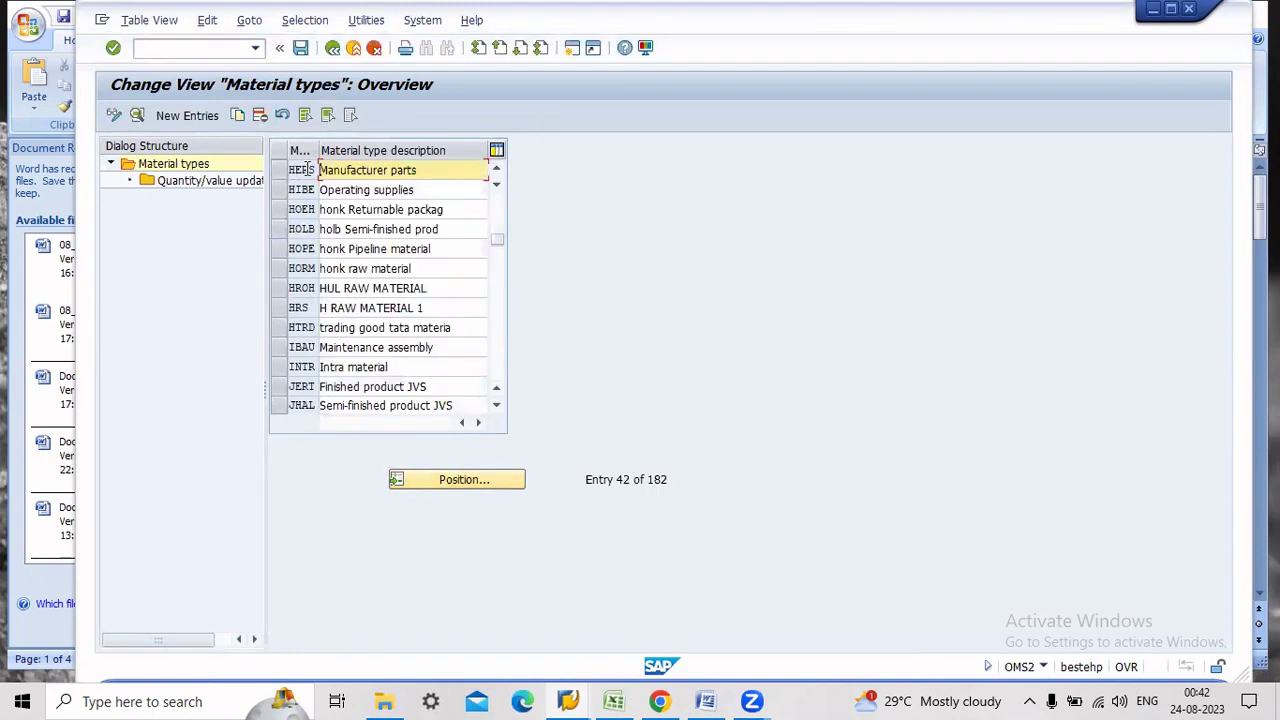
pyautogui.doubleClick(305, 170)
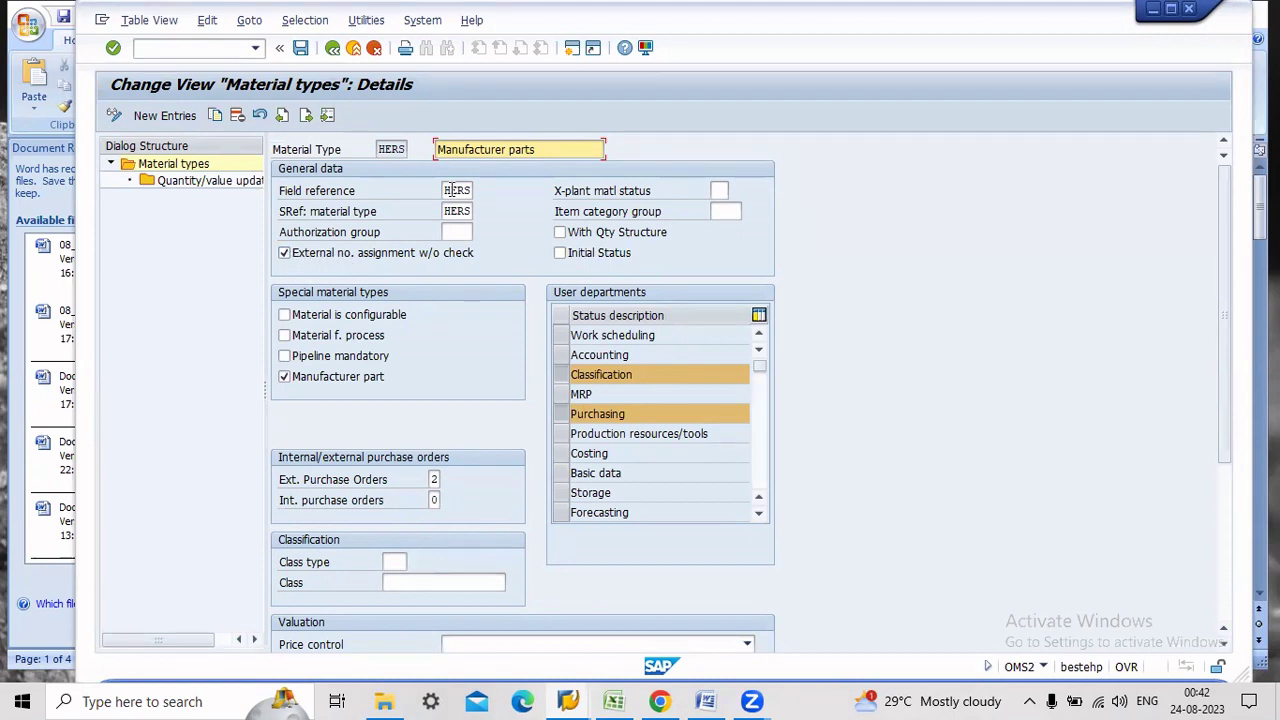
pyautogui.moveTo(378, 149); pyautogui.dragTo(416, 148)
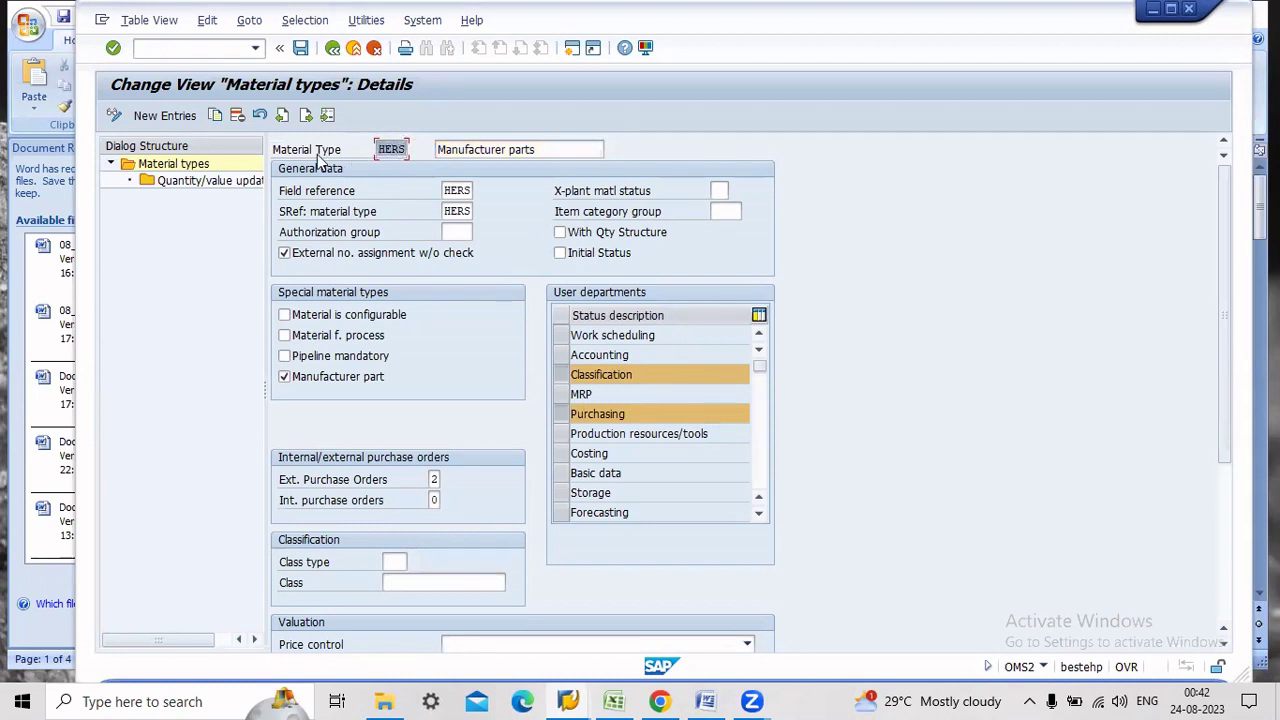
pyautogui.click(354, 49)
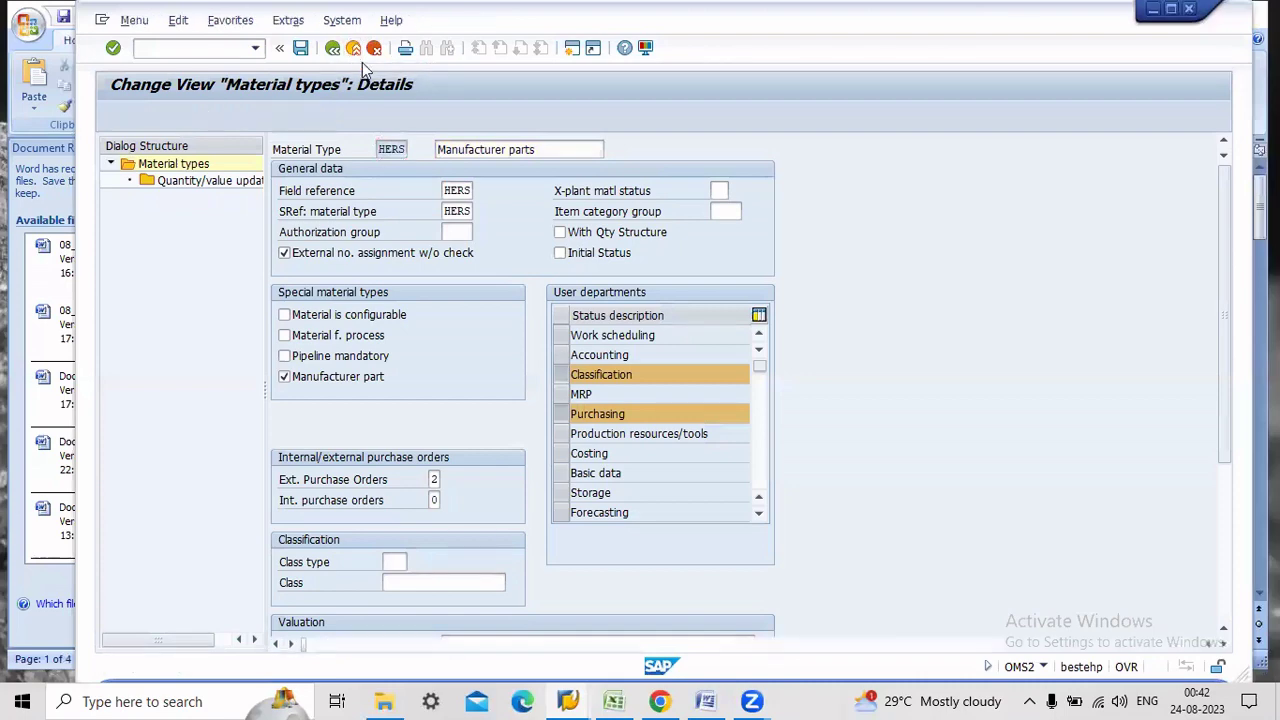
# Bring the Word MPN document forward at the Zenith Co. and Miller Corp. steel bolts example
pyautogui.click(704, 701)
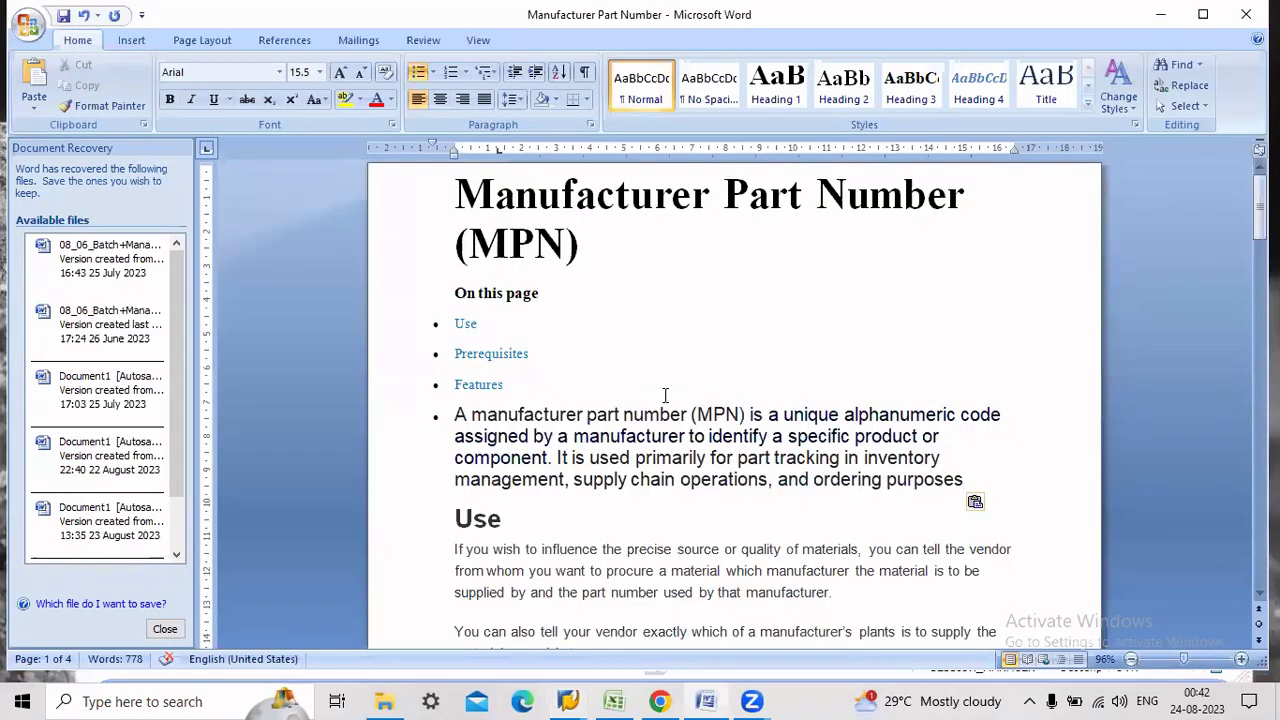
pyautogui.scroll(-3, 665, 395)
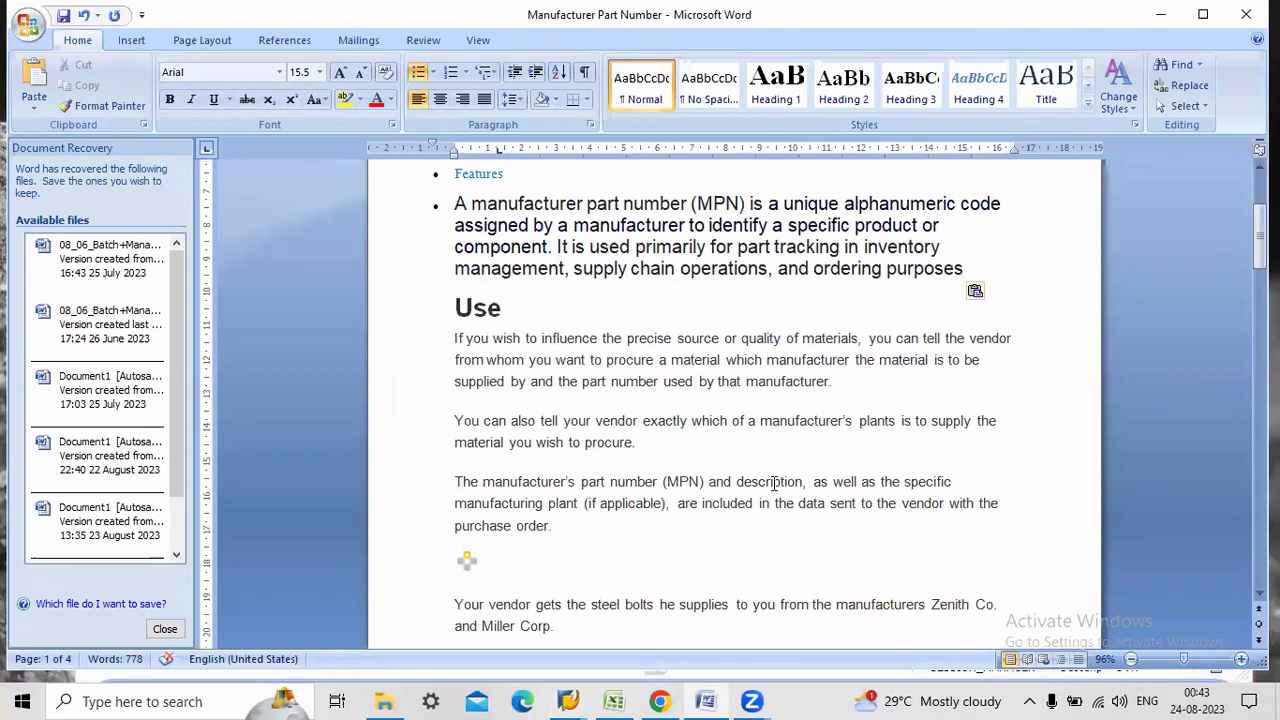
pyautogui.scroll(-4, 773, 484)
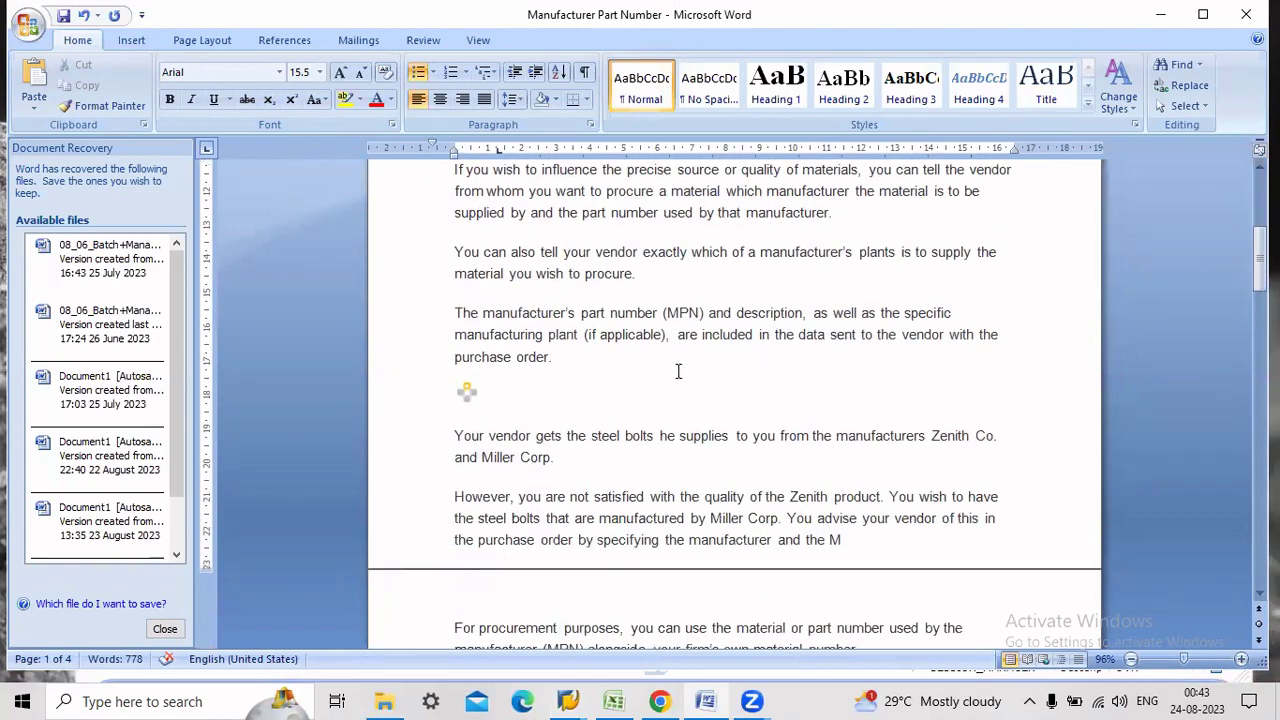
pyautogui.doubleClick(630, 440)
pyautogui.moveTo(488, 436); pyautogui.dragTo(533, 436)
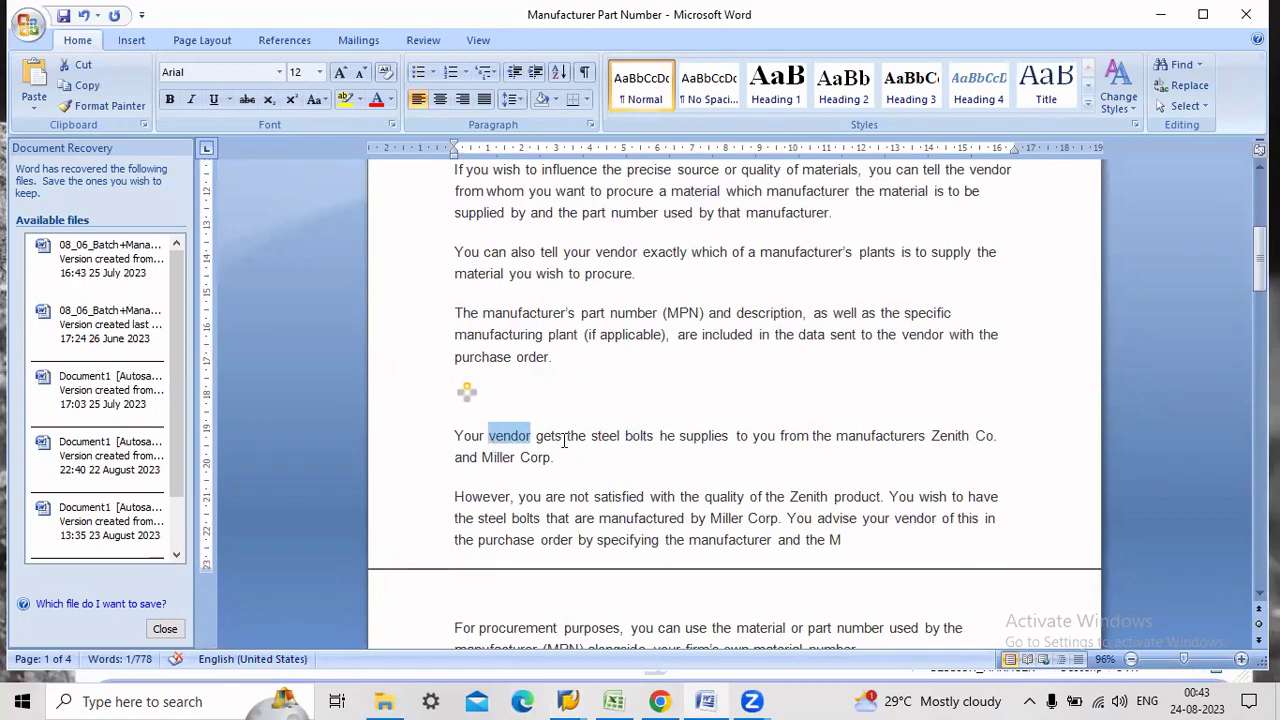
pyautogui.moveTo(658, 437); pyautogui.dragTo(648, 462)
pyautogui.click(660, 462)
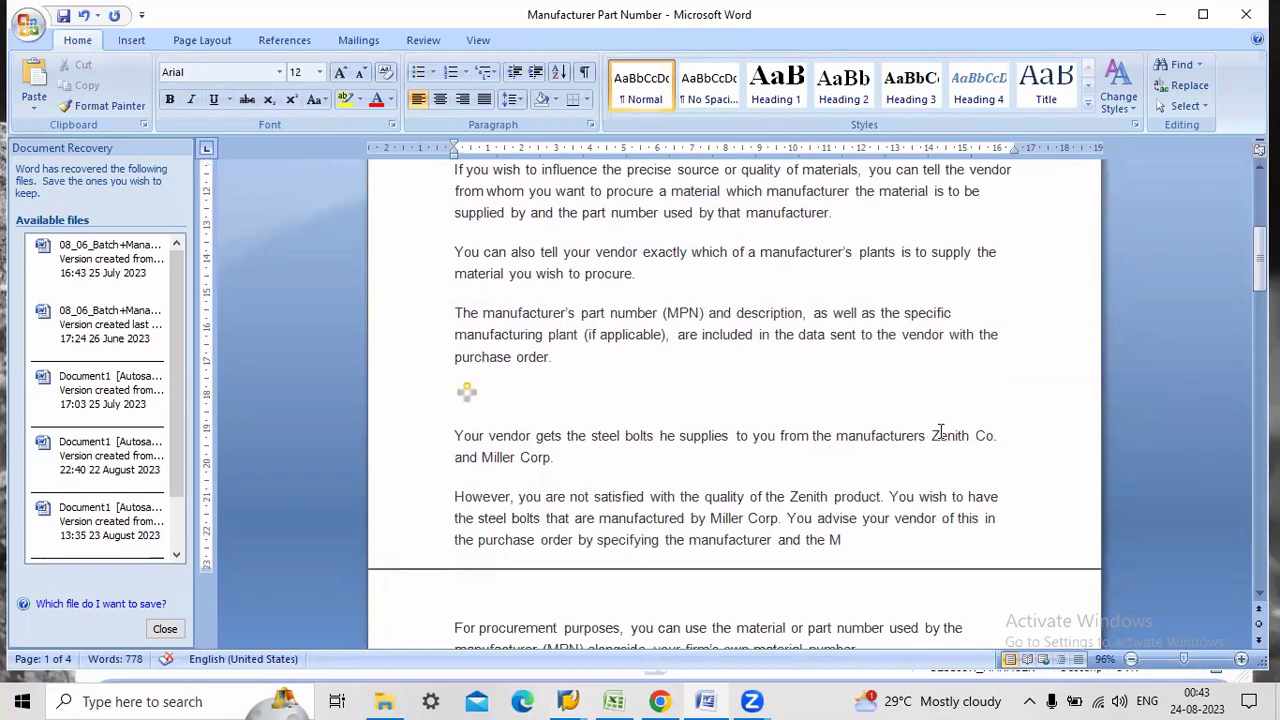
pyautogui.moveTo(931, 437); pyautogui.dragTo(1000, 440)
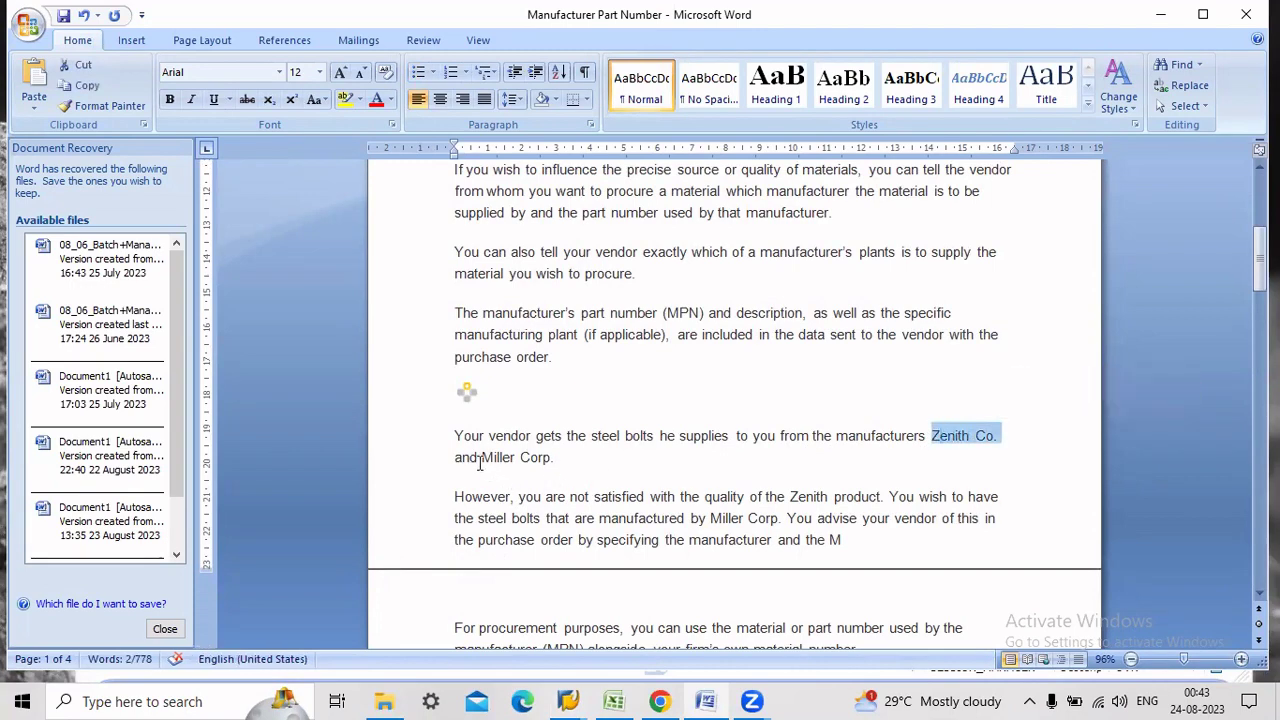
pyautogui.moveTo(455, 457); pyautogui.dragTo(555, 458)
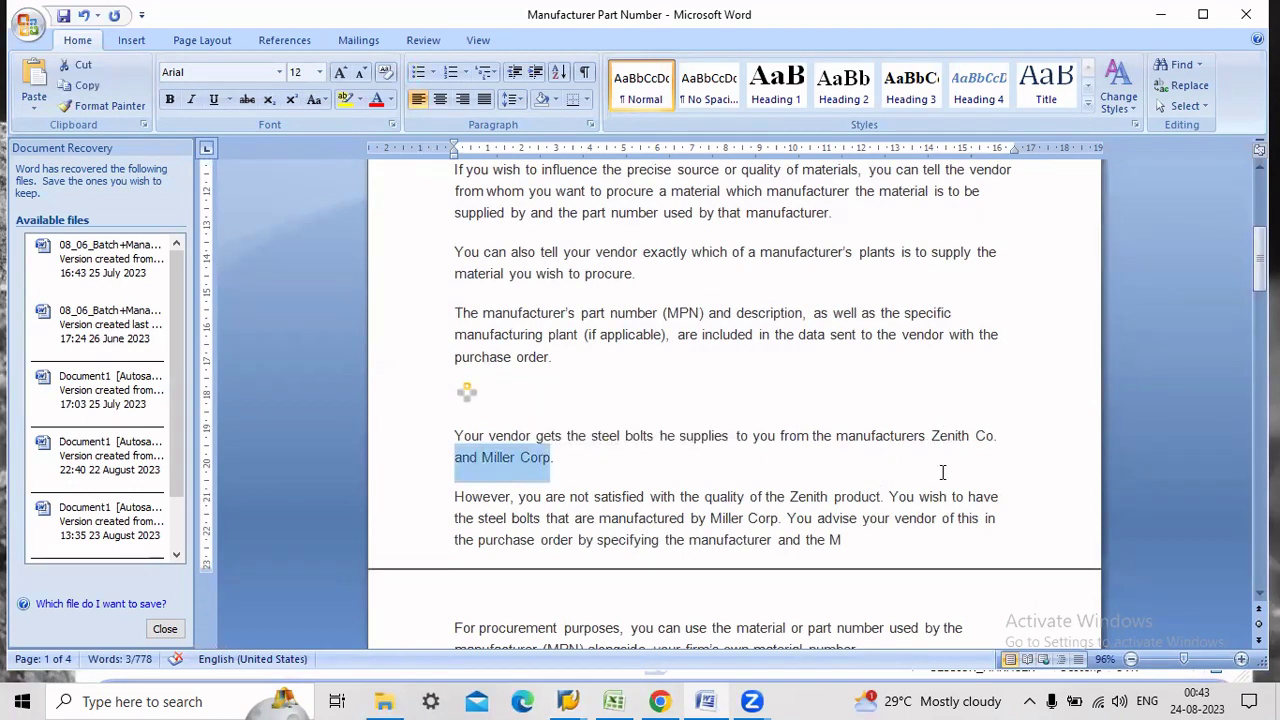
pyautogui.doubleClick(636, 436)
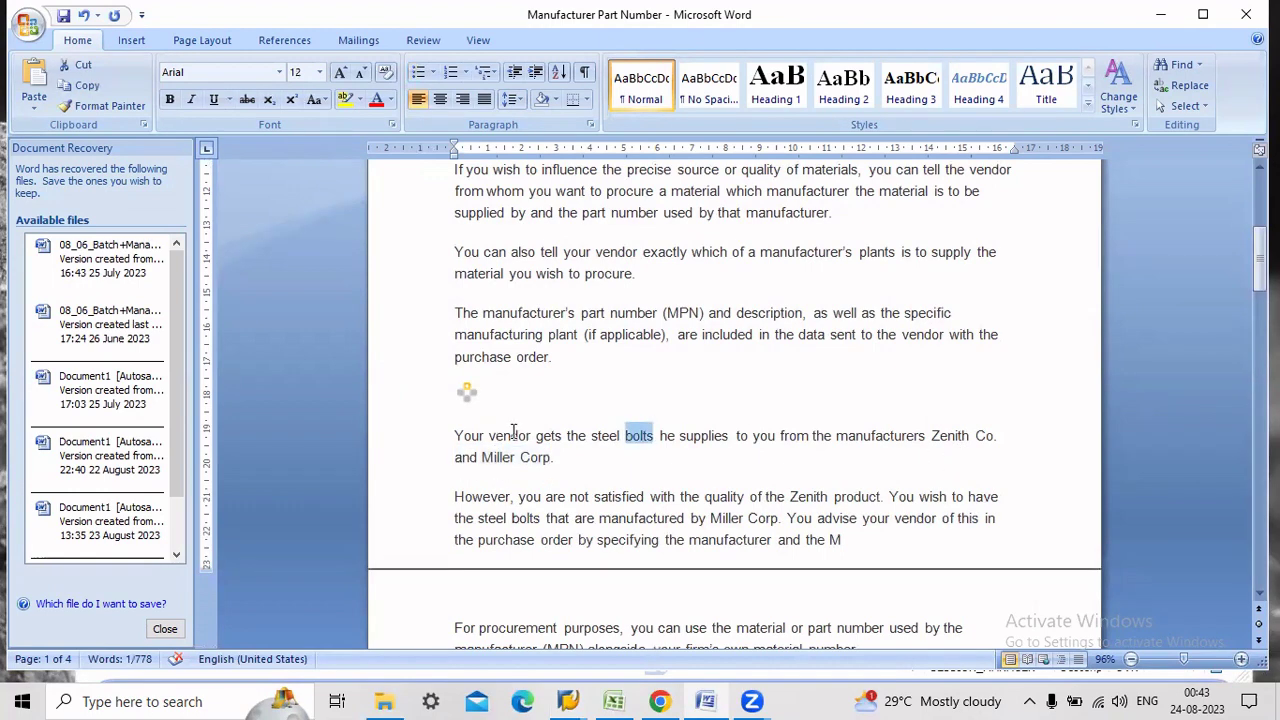
pyautogui.moveTo(487, 436); pyautogui.dragTo(533, 436)
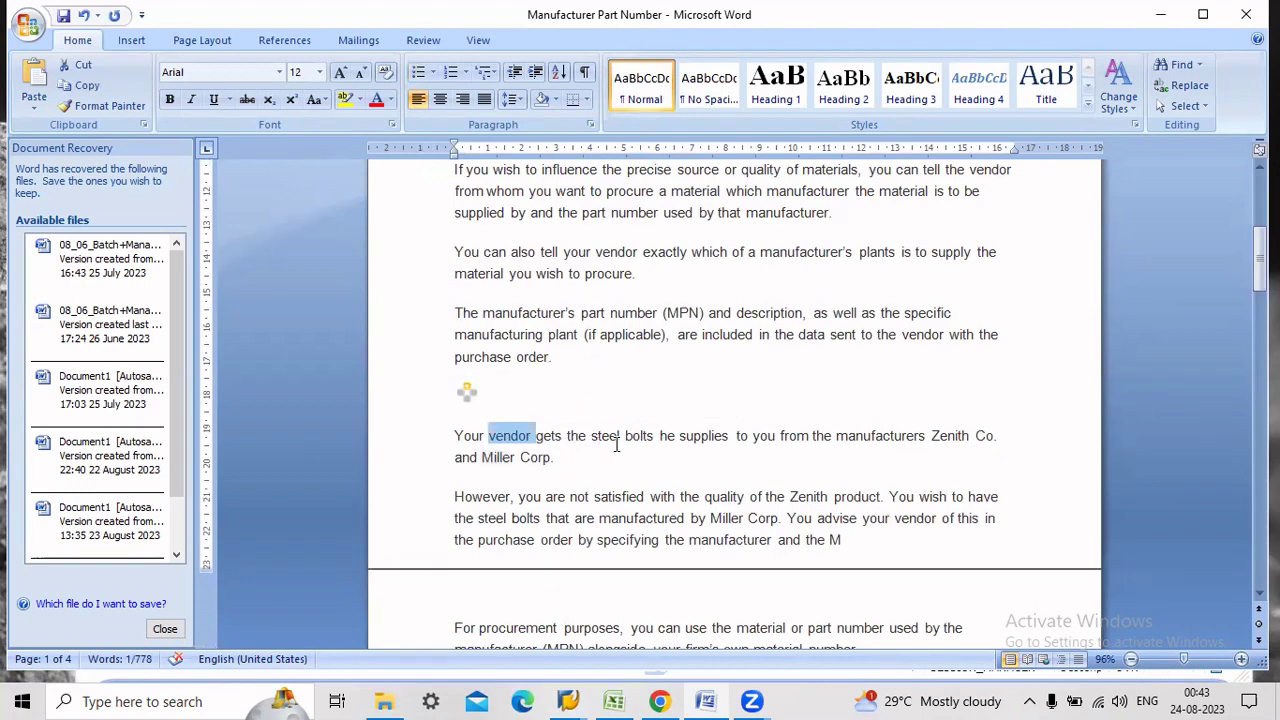
pyautogui.moveTo(553, 457); pyautogui.dragTo(977, 437)
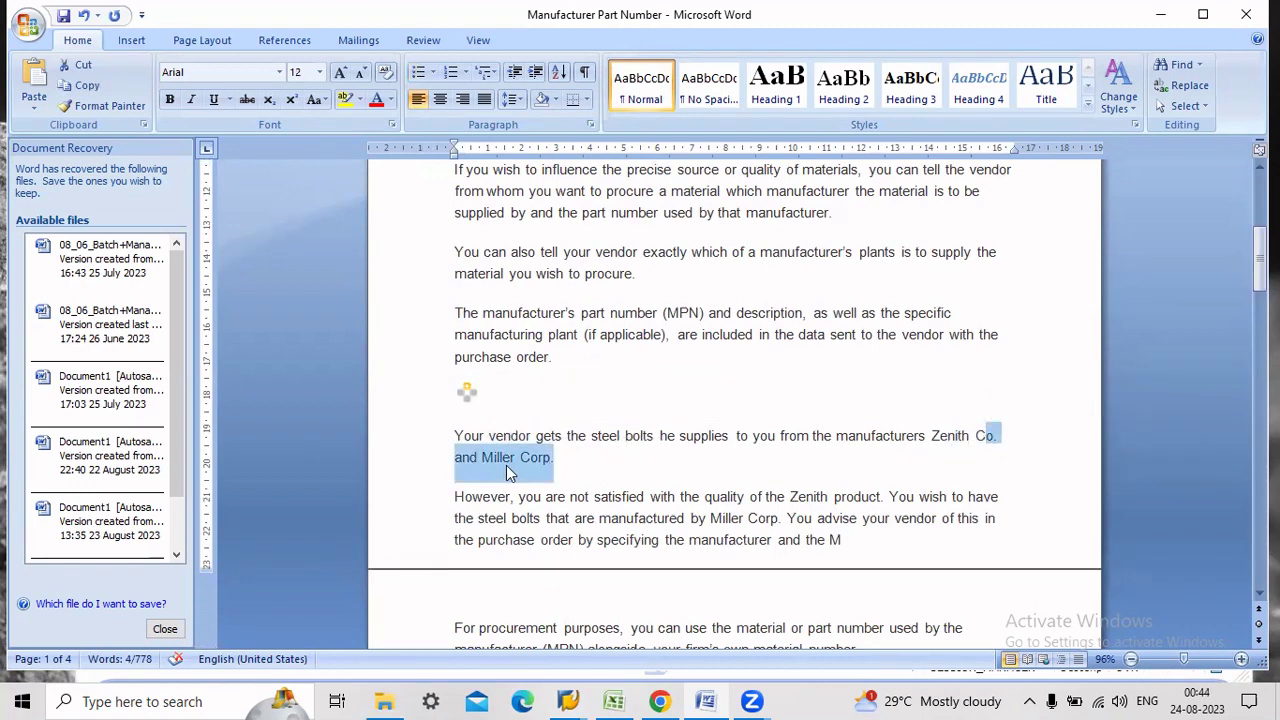
pyautogui.moveTo(480, 432); pyautogui.dragTo(522, 434)
pyautogui.click(611, 474)
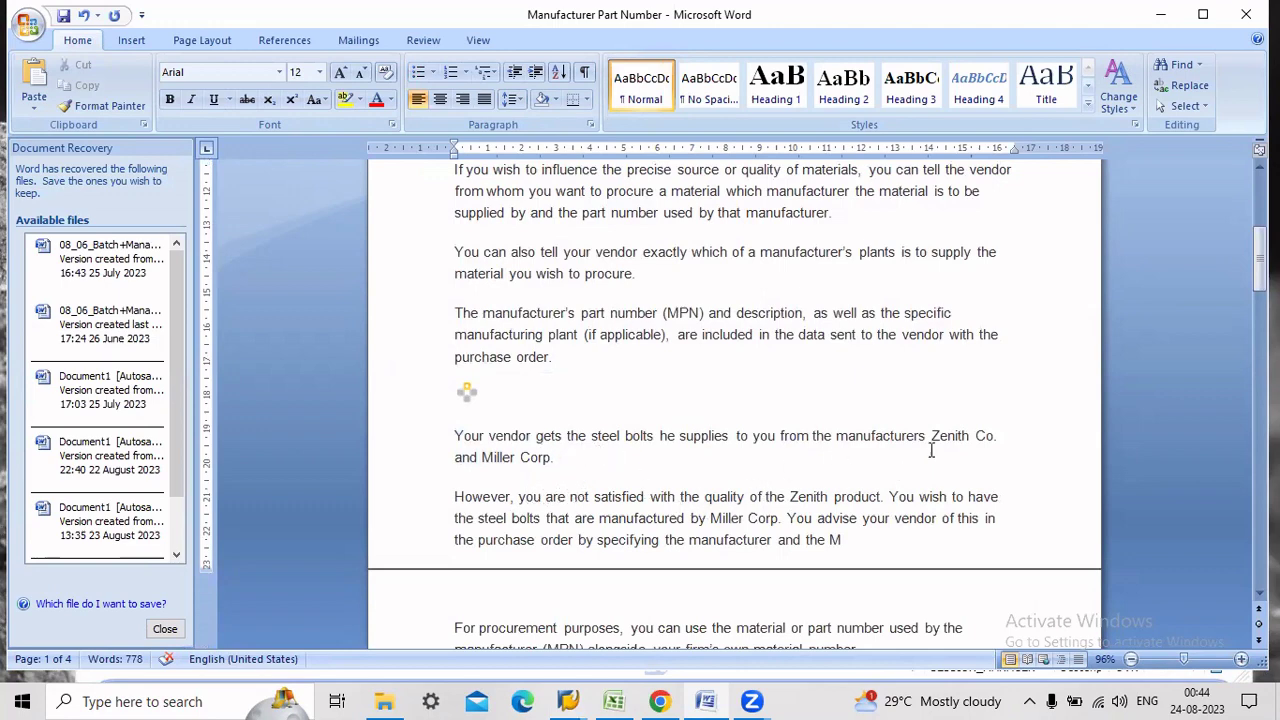
pyautogui.moveTo(935, 441); pyautogui.dragTo(983, 436)
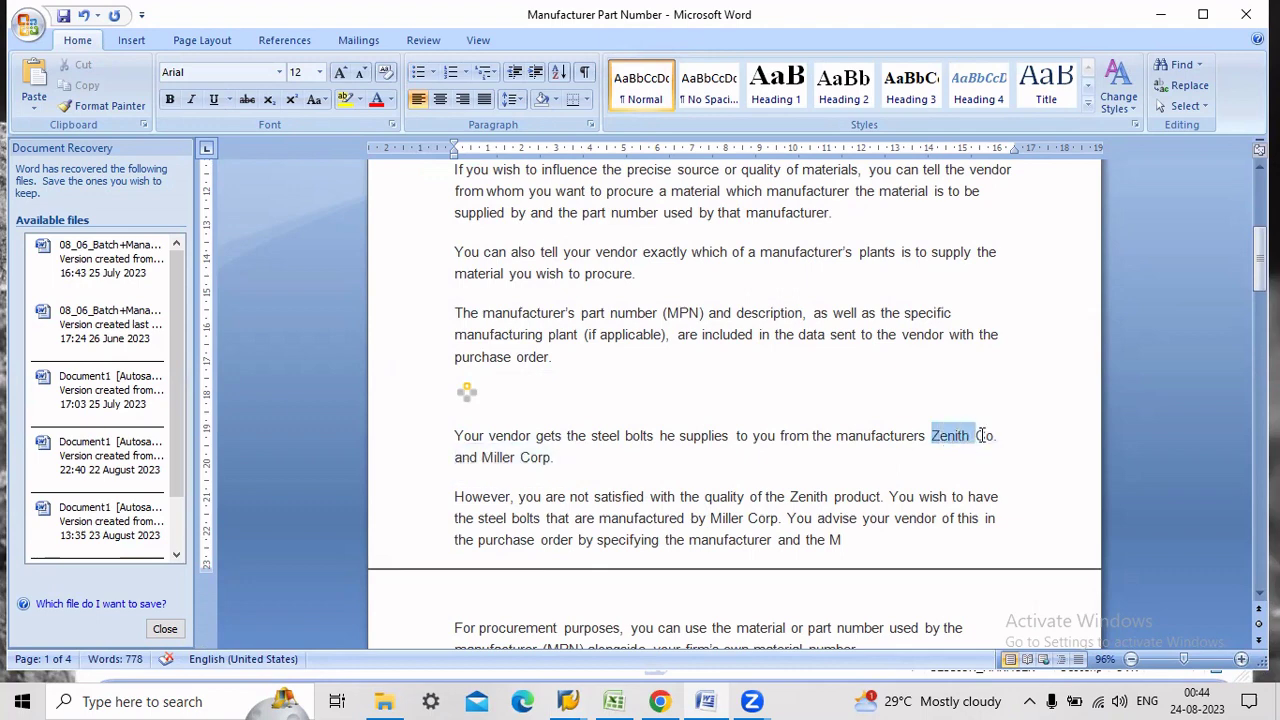
pyautogui.click(894, 474)
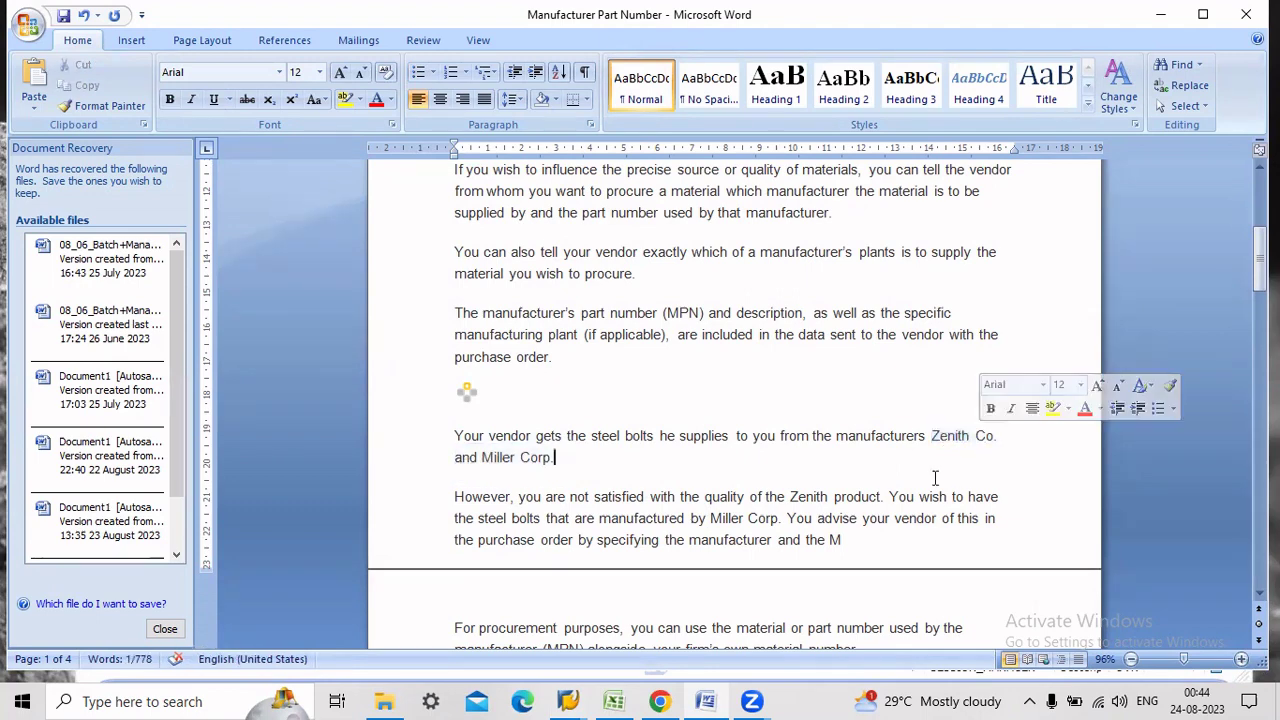
pyautogui.click(567, 462)
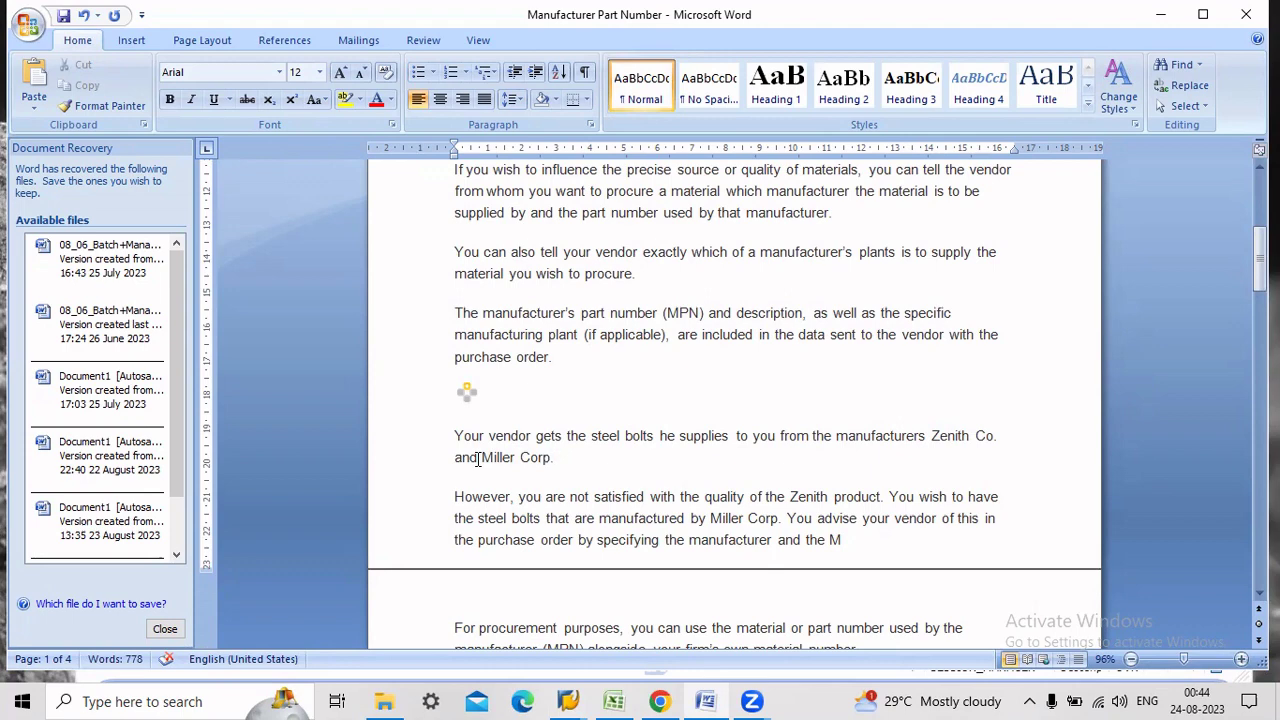
pyautogui.moveTo(478, 457); pyautogui.dragTo(566, 478)
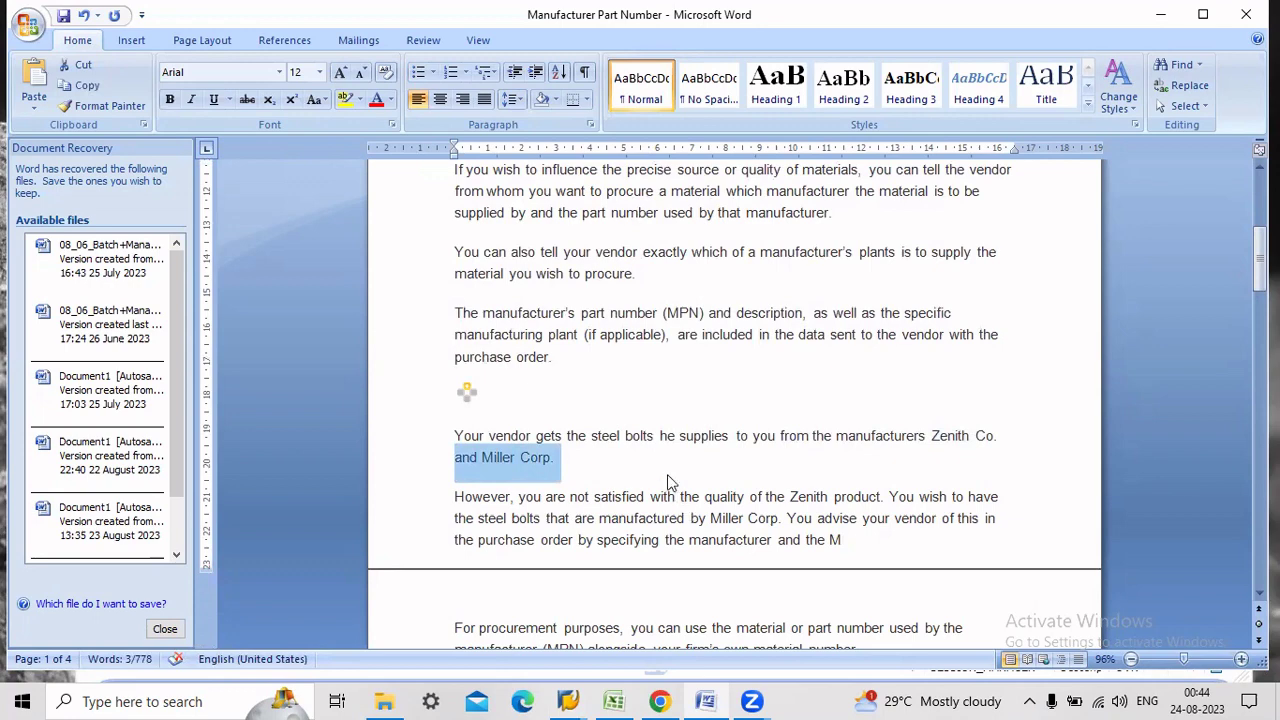
pyautogui.click(670, 483)
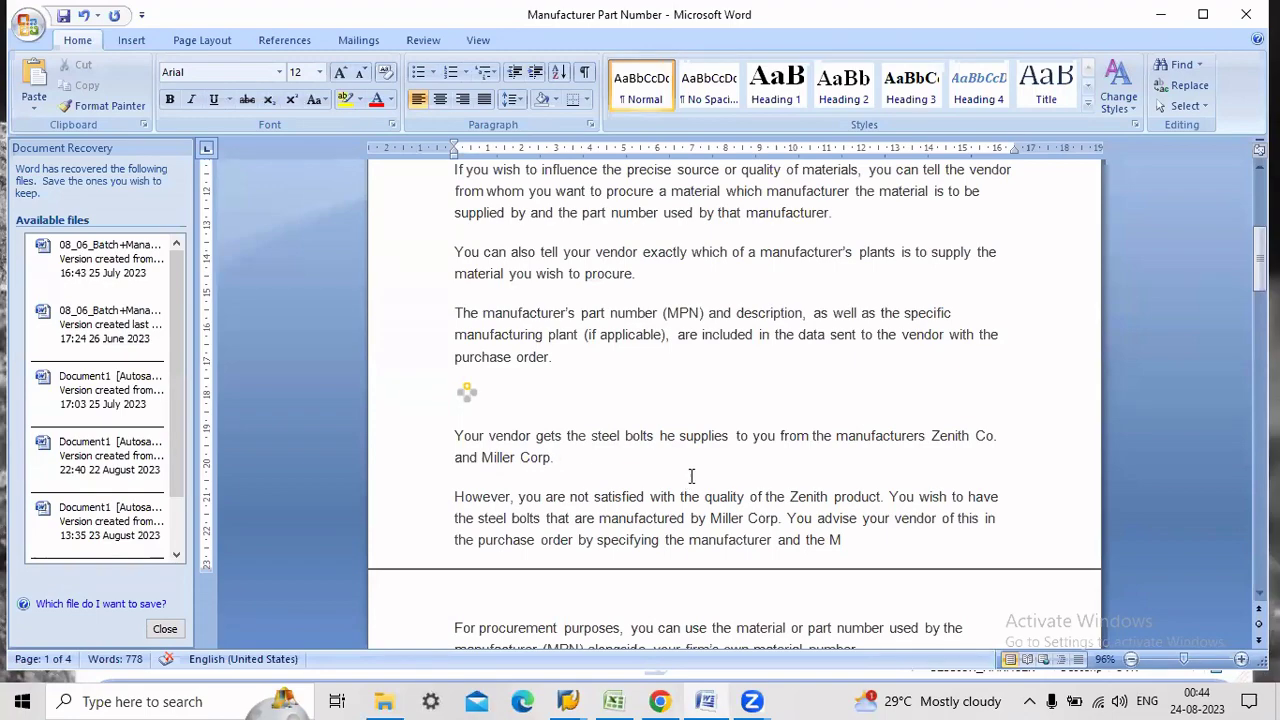
# Scroll the MPN document to the Prerequisites list and 'Make the necessary Customizing settings'
pyautogui.scroll(6, 691, 476)
pyautogui.scroll(-10, 598, 440)
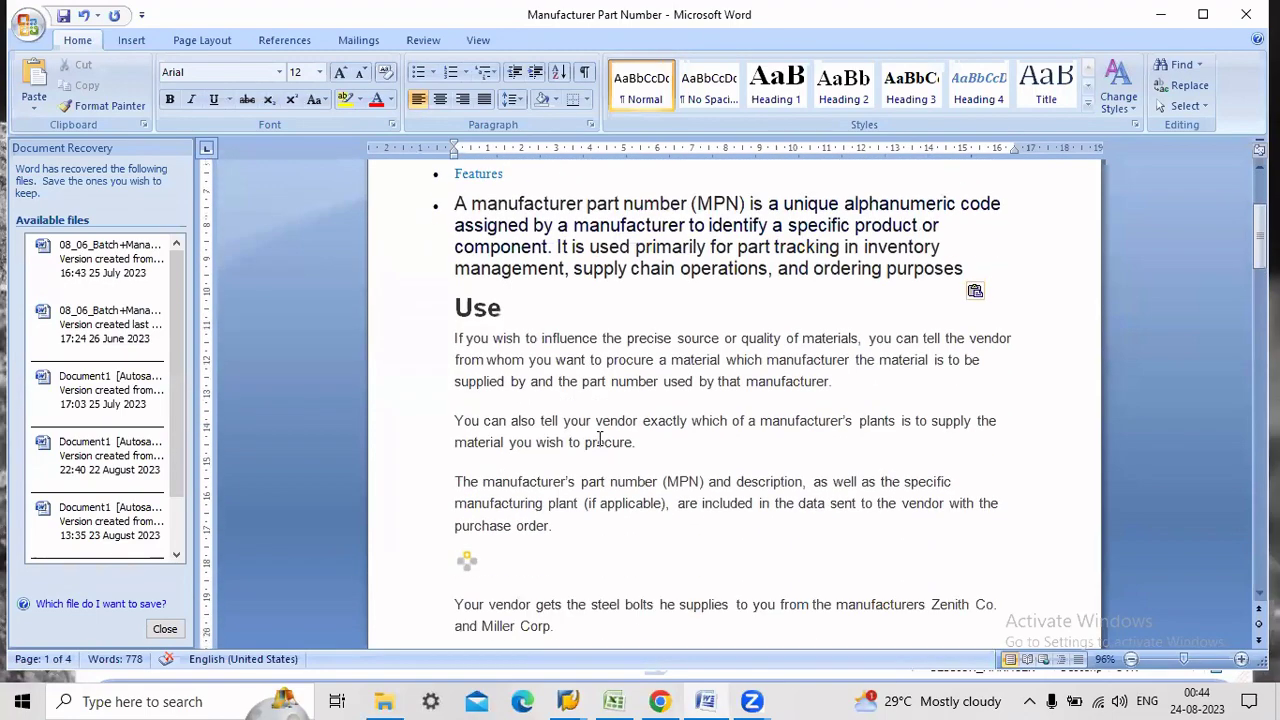
pyautogui.scroll(-8, 554, 445)
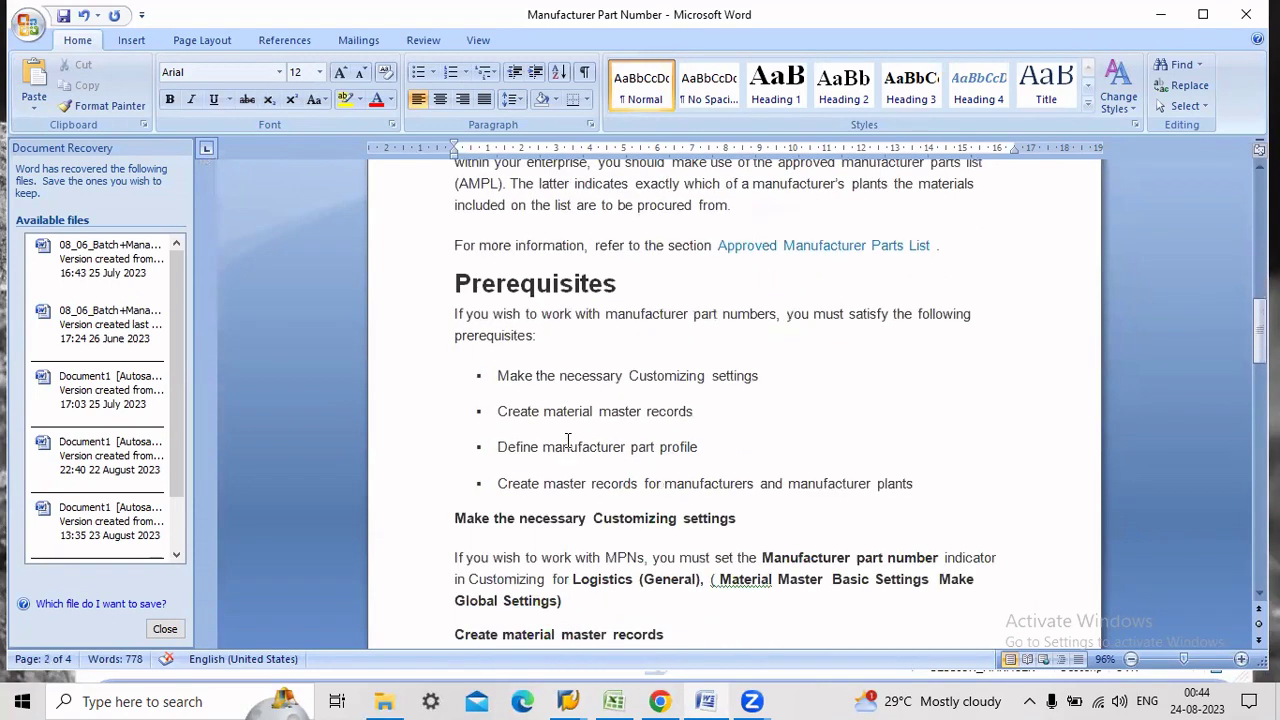
pyautogui.scroll(3, 567, 441)
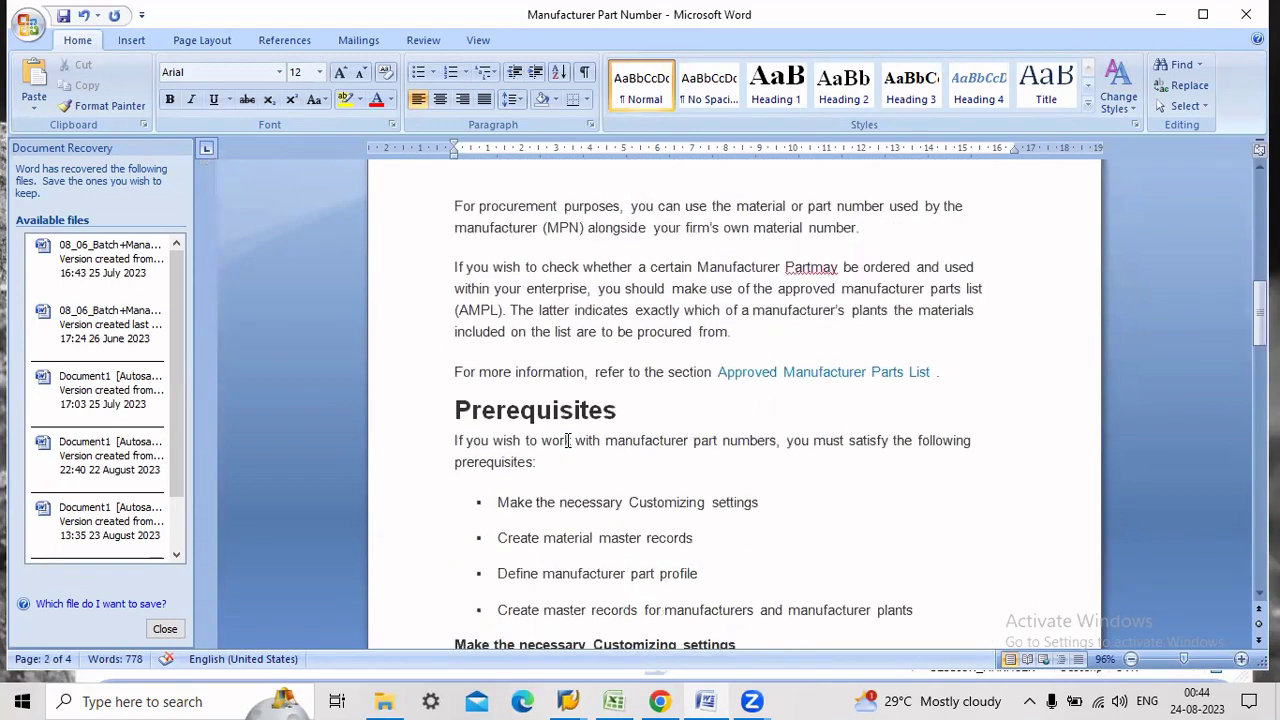
pyautogui.scroll(-2, 567, 441)
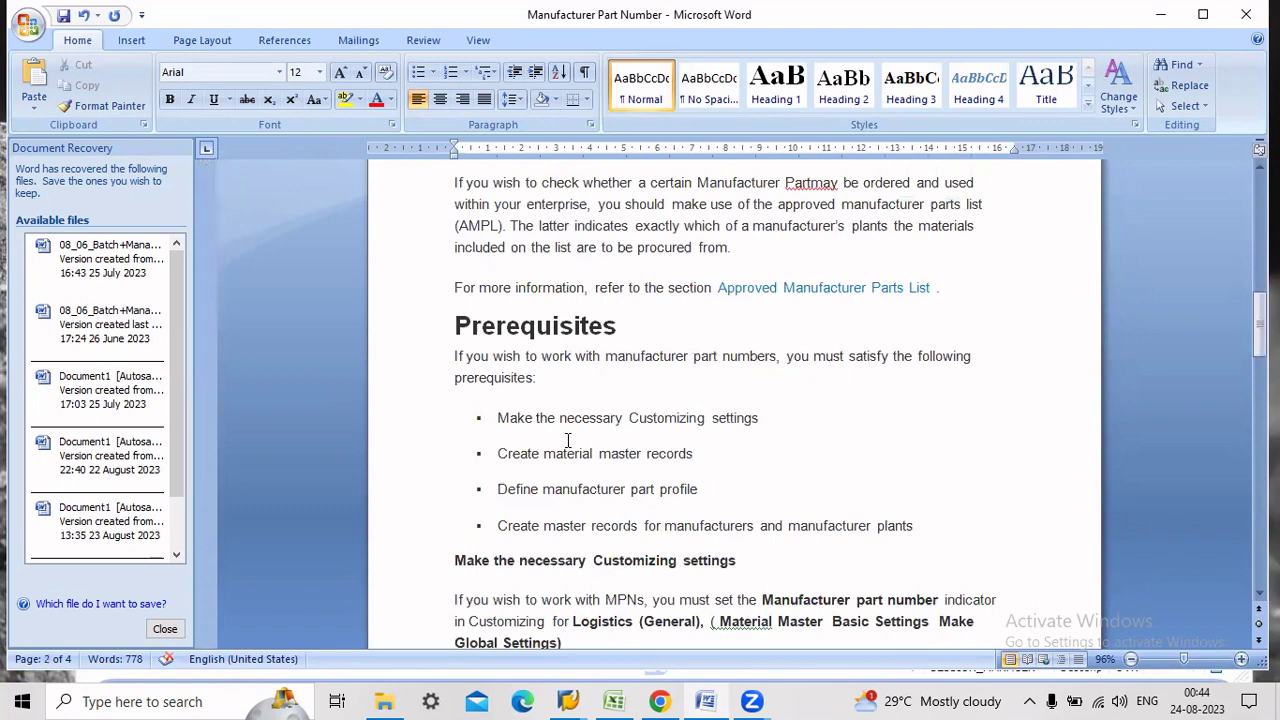
pyautogui.scroll(-1, 567, 441)
pyautogui.scroll(-1, 600, 441)
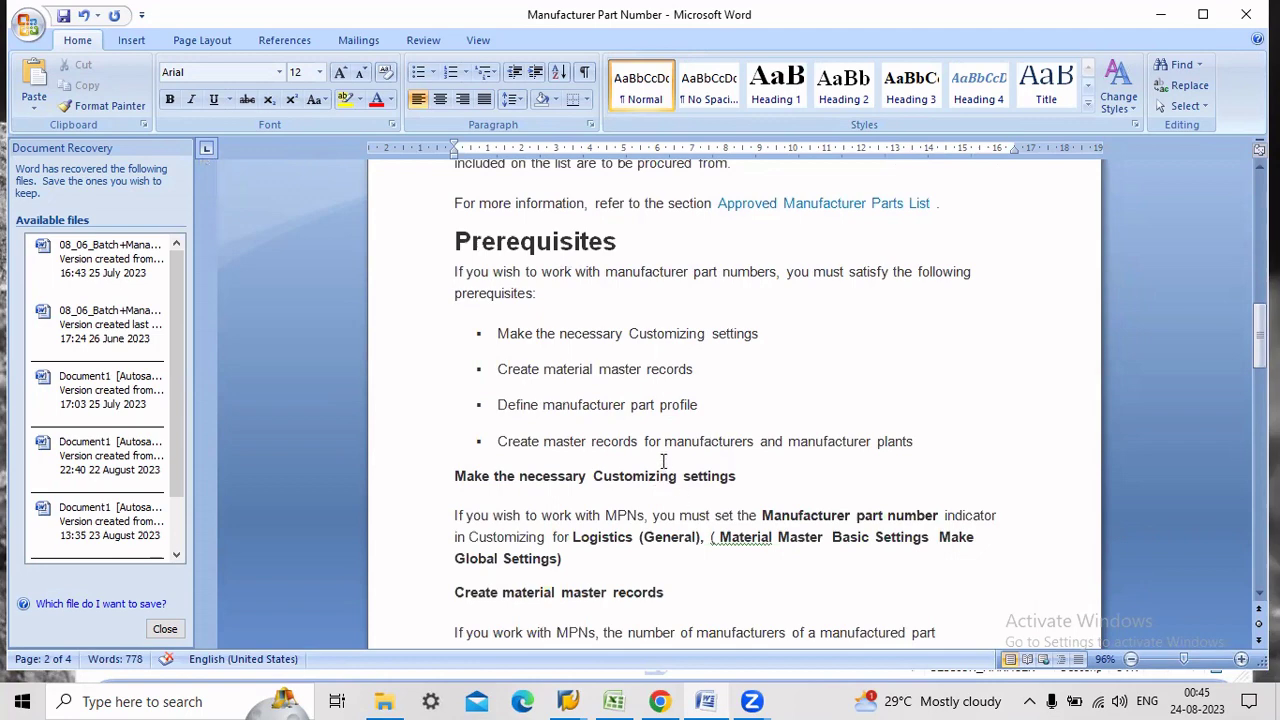
pyautogui.scroll(-2, 663, 461)
pyautogui.scroll(-2, 631, 508)
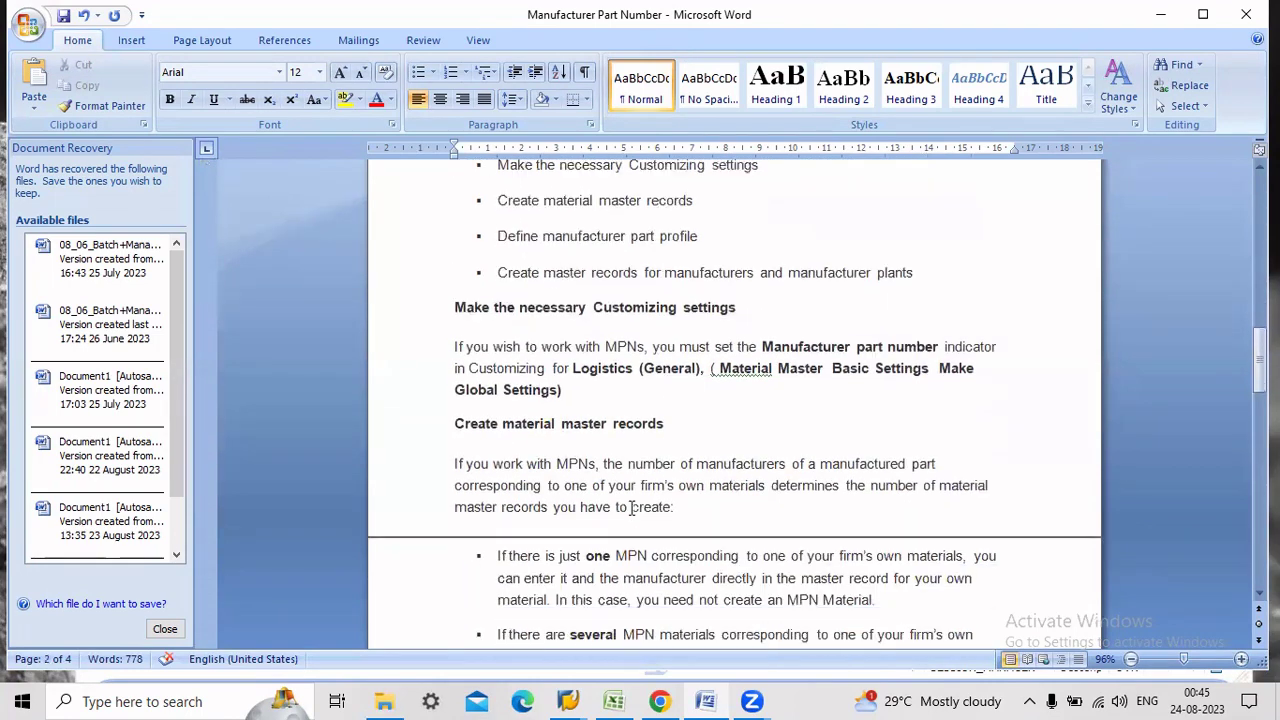
pyautogui.scroll(-1, 583, 440)
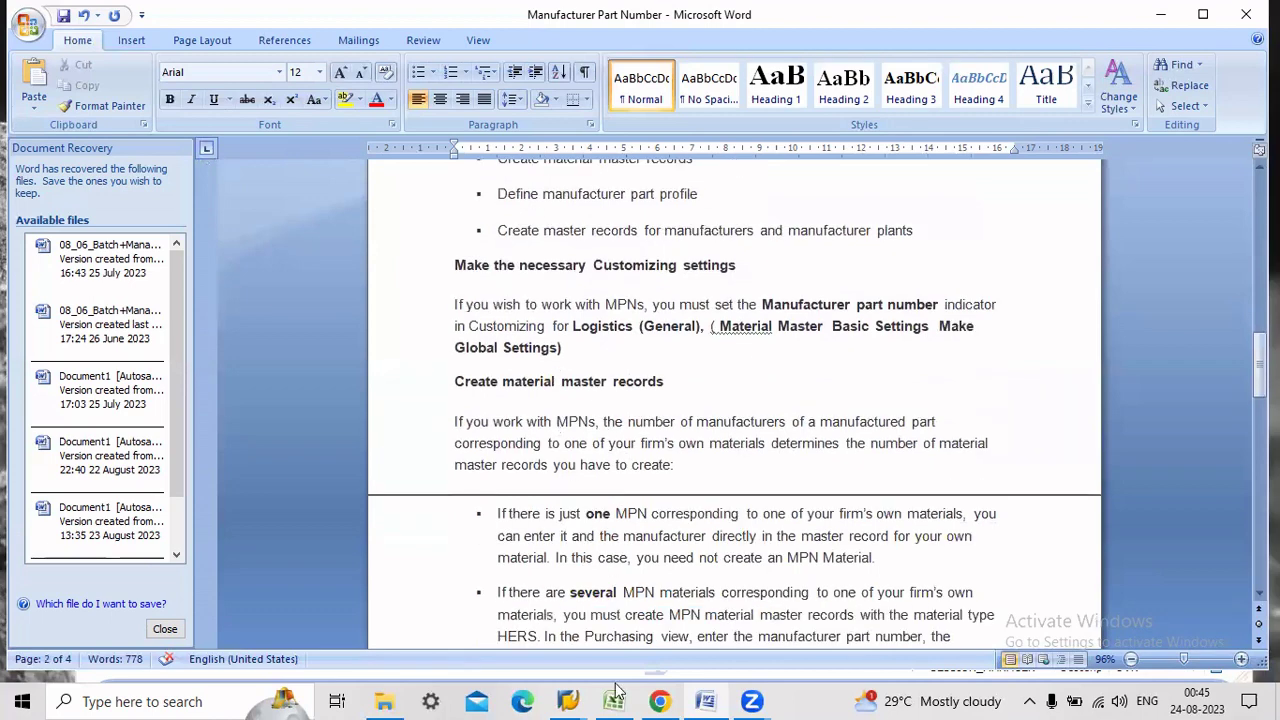
# Run SPRO and open the SAP Reference IMG structure
pyautogui.moveTo(568, 701)
pyautogui.click(622, 594)
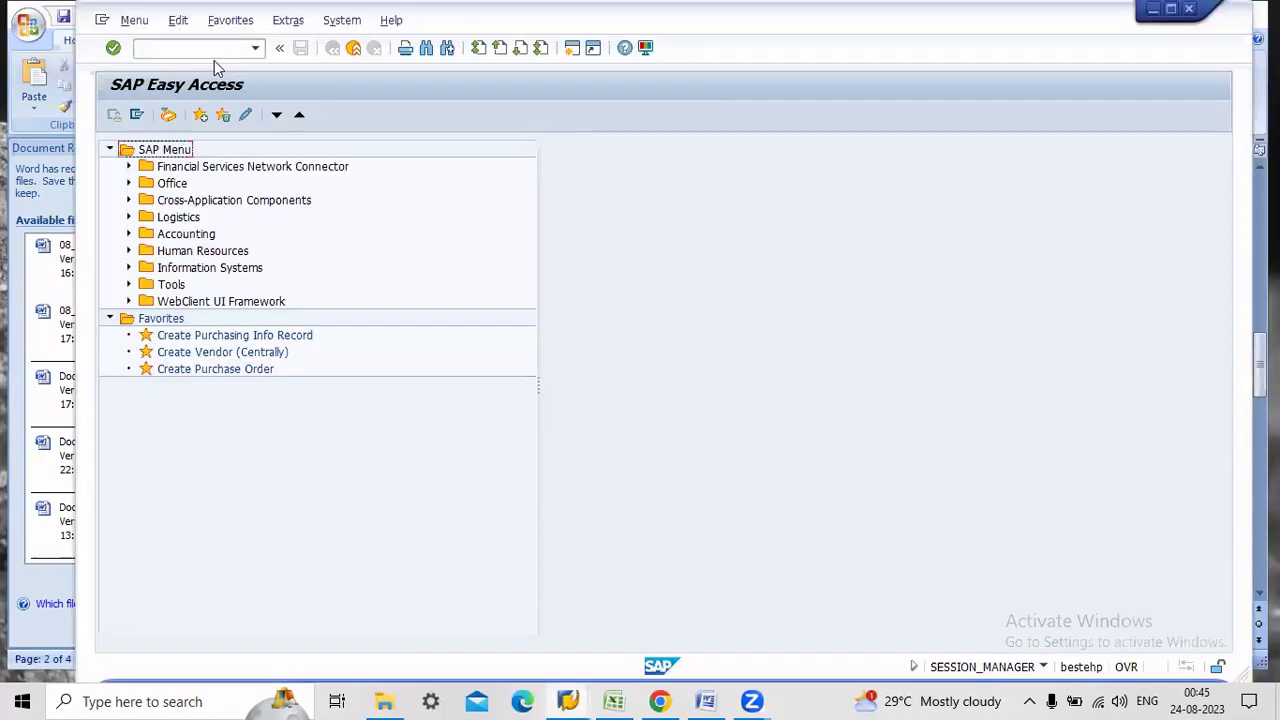
pyautogui.click(208, 50)
pyautogui.write('spro')
pyautogui.press('Return')
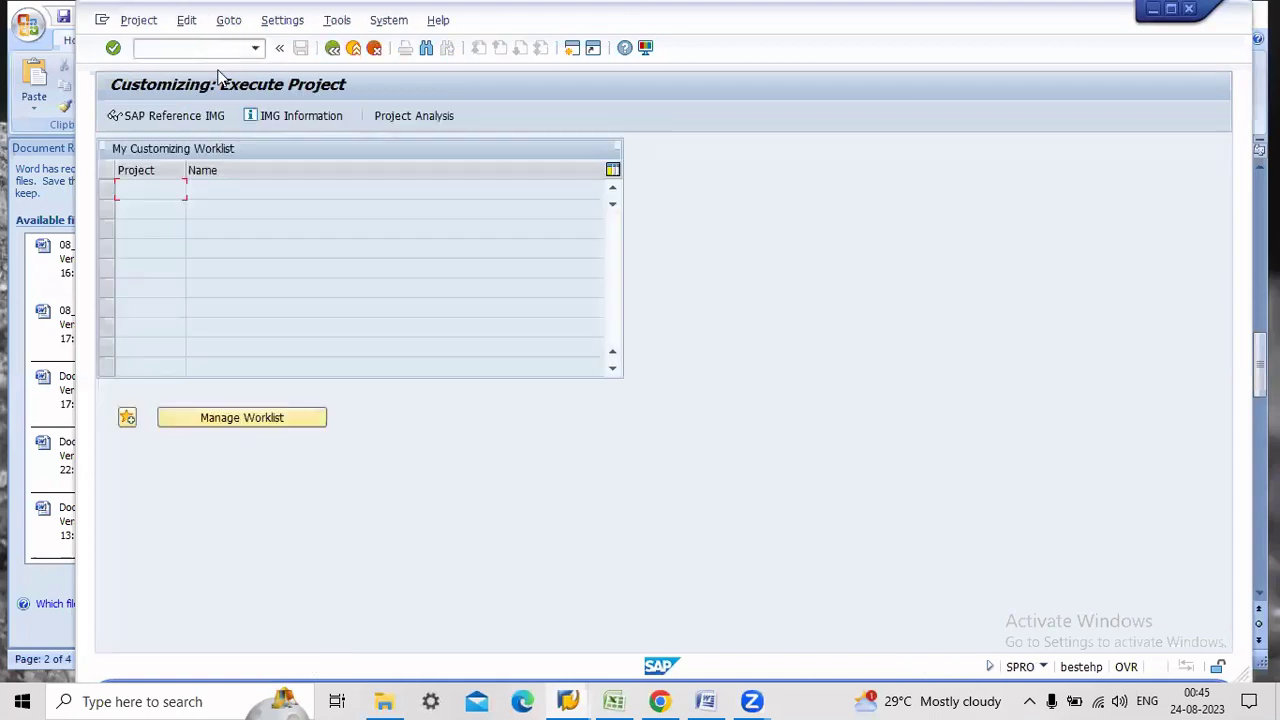
pyautogui.click(184, 117)
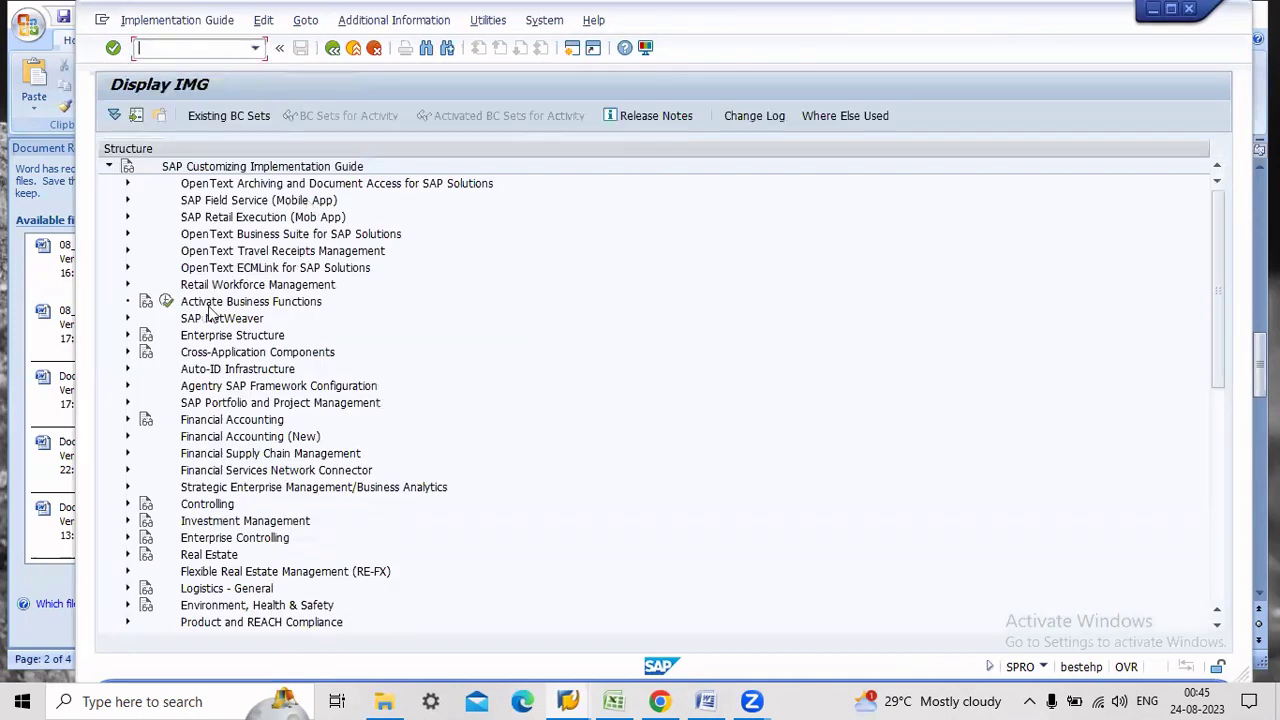
pyautogui.scroll(-1, 214, 333)
pyautogui.scroll(-1, 214, 333)
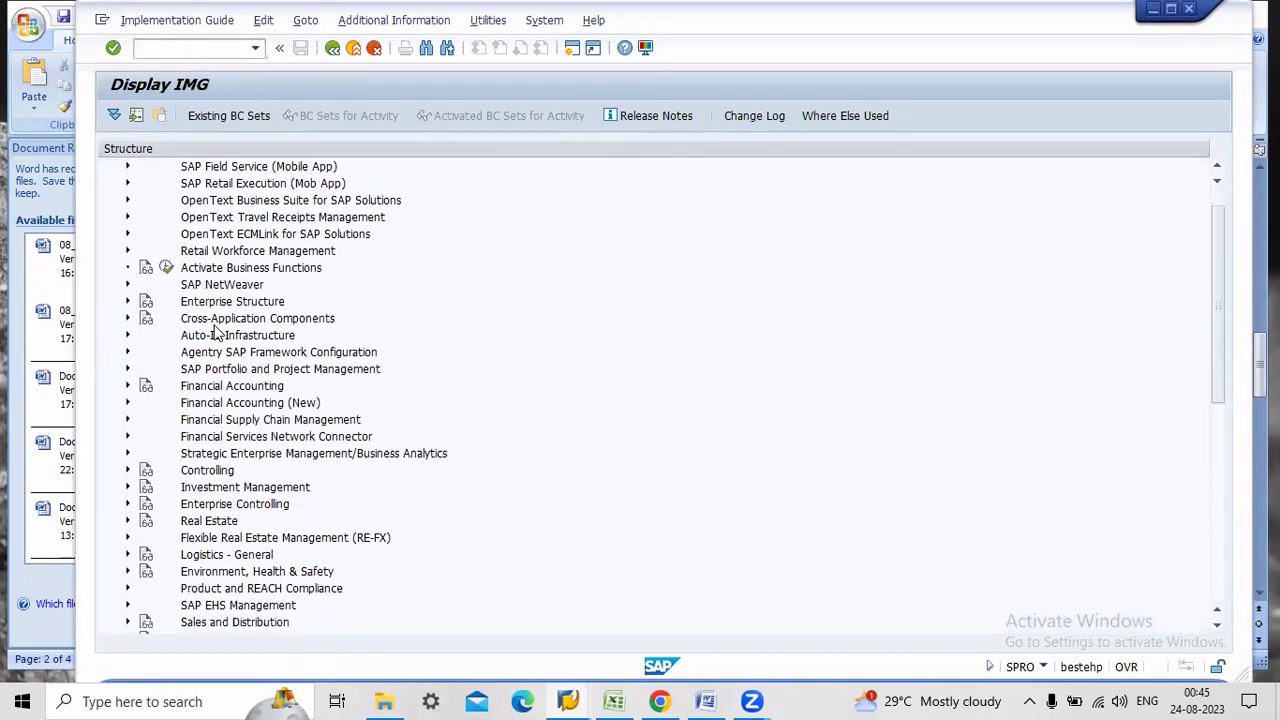
pyautogui.scroll(-4, 214, 333)
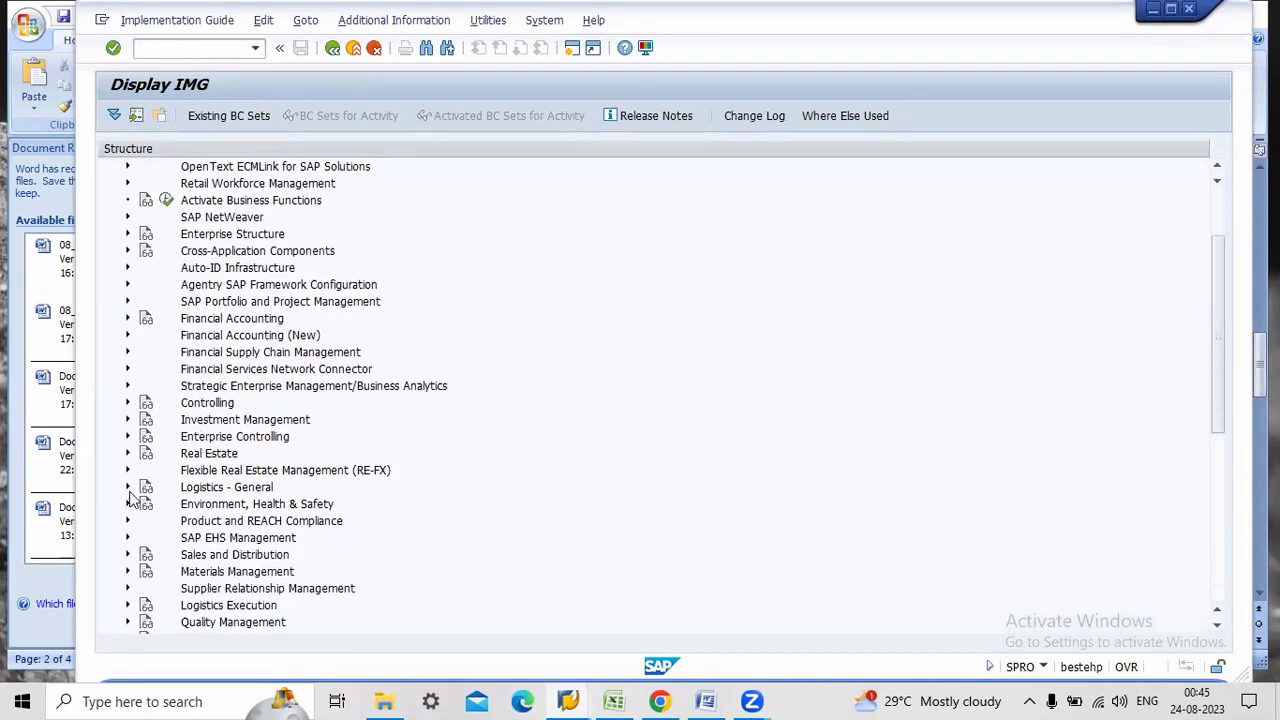
# Expand Logistics - General > Material Master > Basic Settings to show Make Global Settings
pyautogui.click(127, 487)
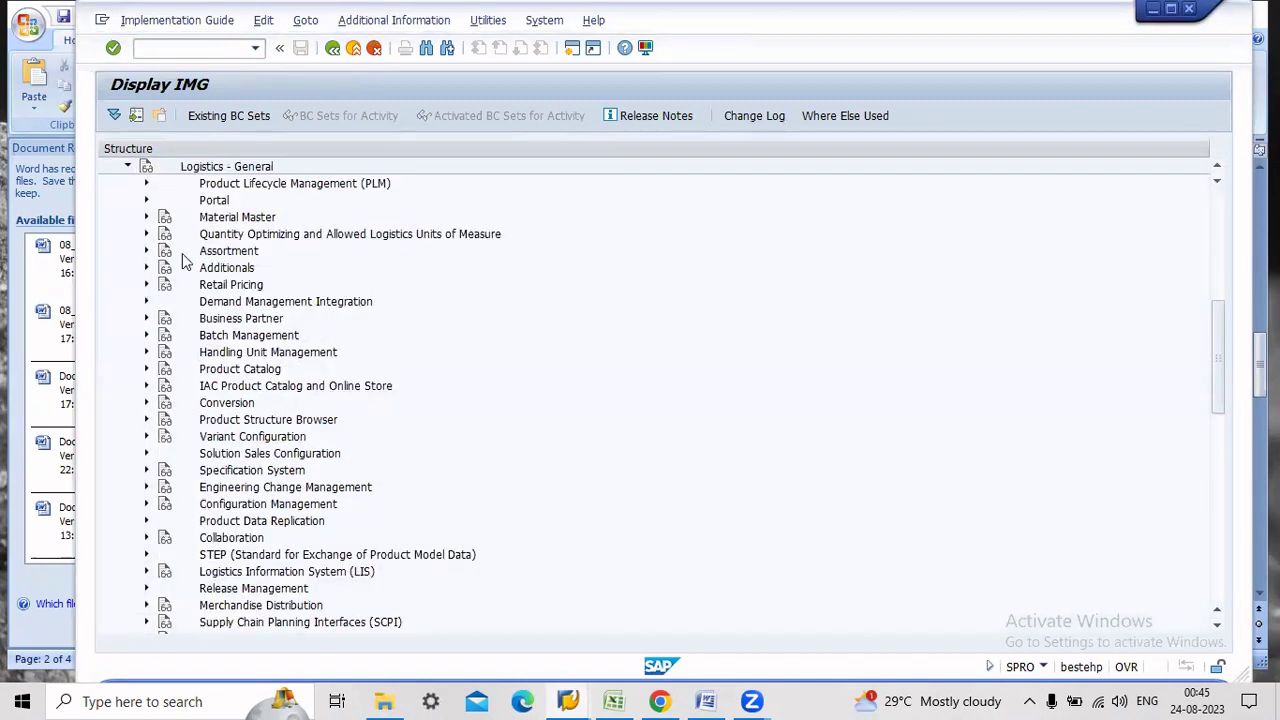
pyautogui.click(146, 217)
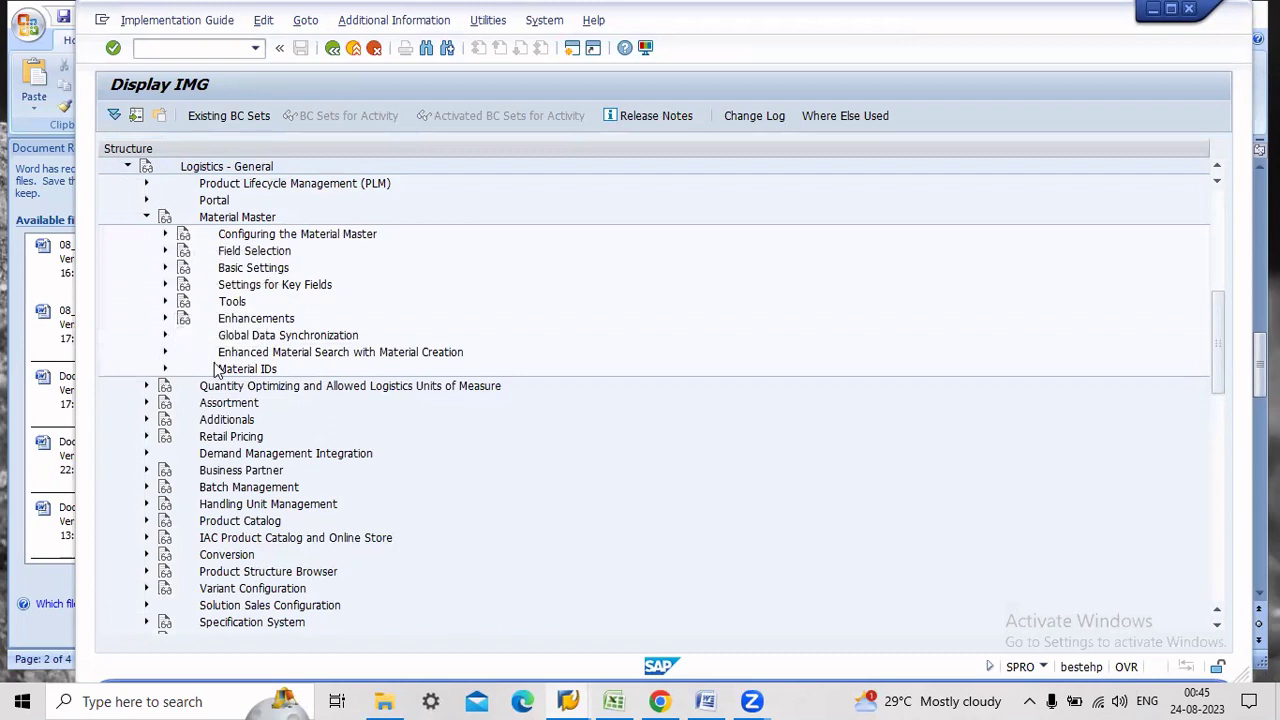
pyautogui.click(147, 217)
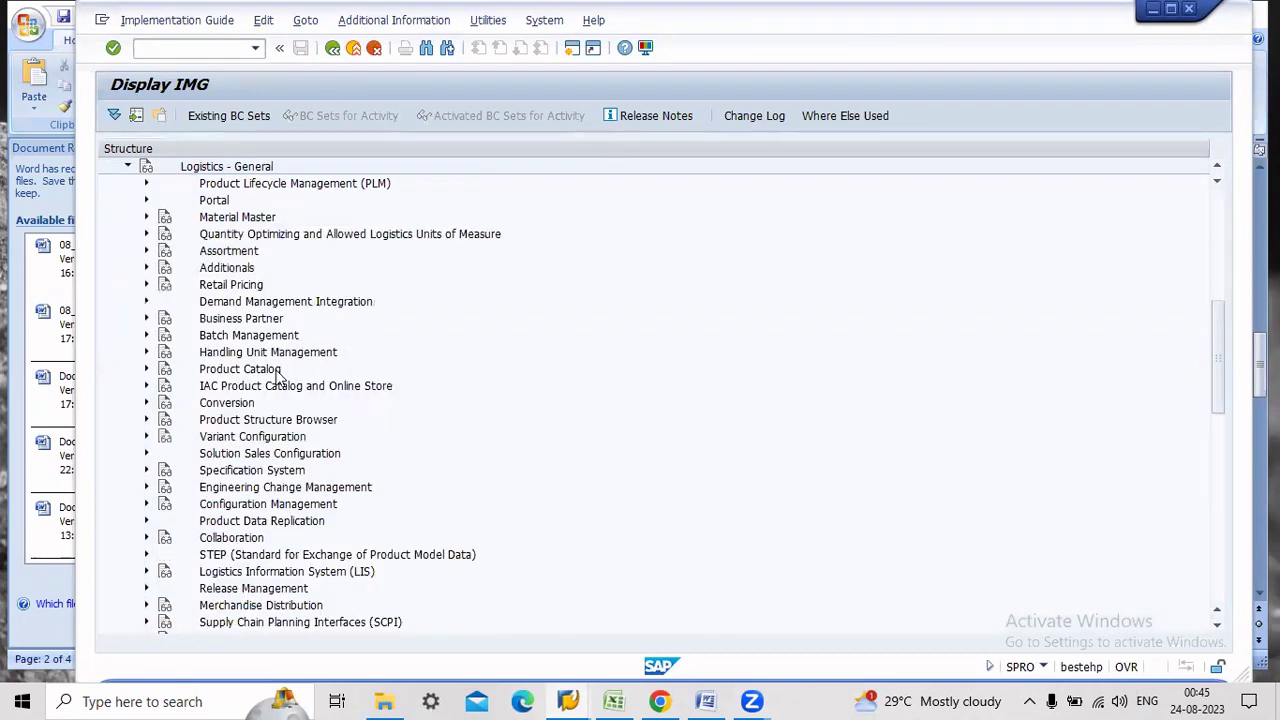
pyautogui.click(128, 166)
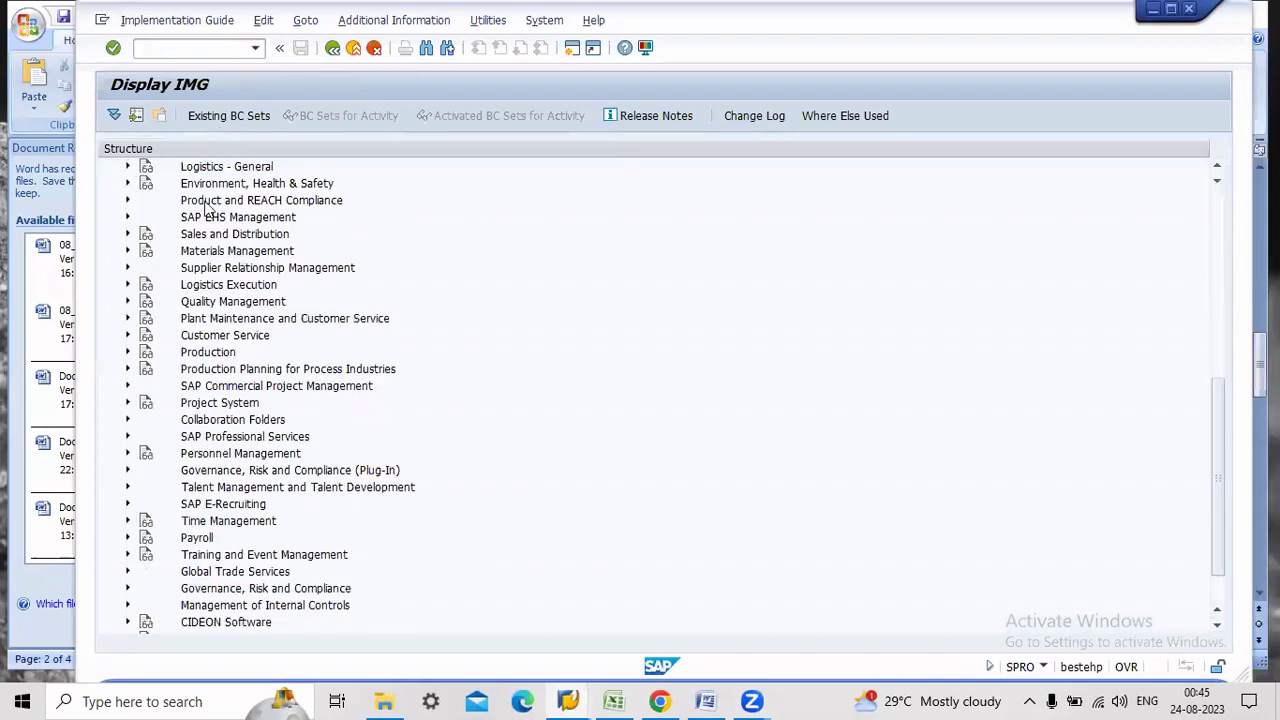
pyautogui.click(706, 701)
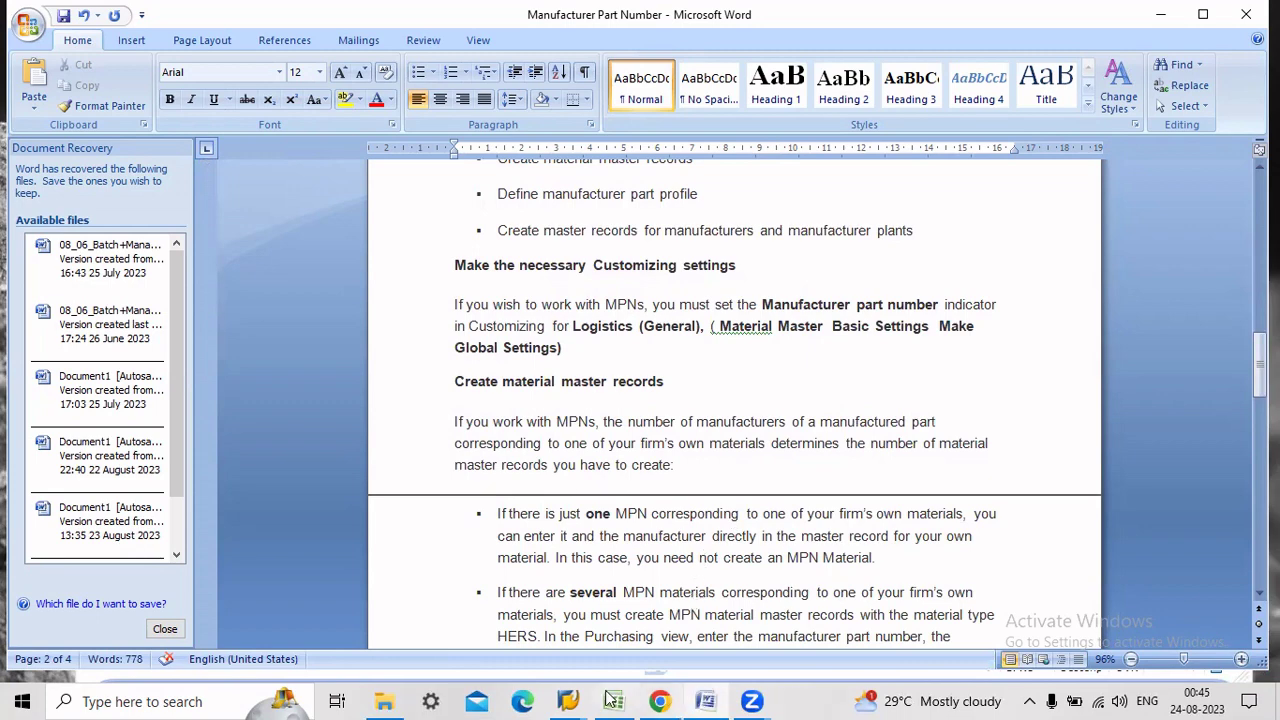
pyautogui.click(611, 591)
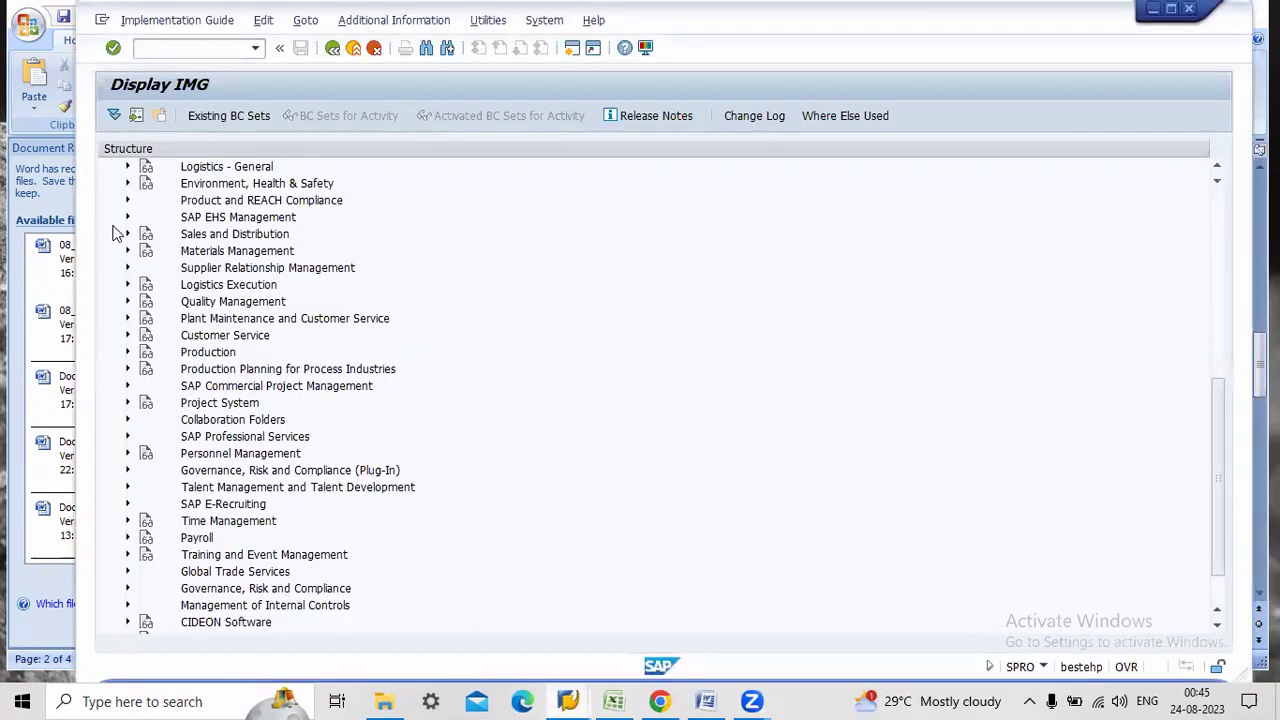
pyautogui.click(127, 166)
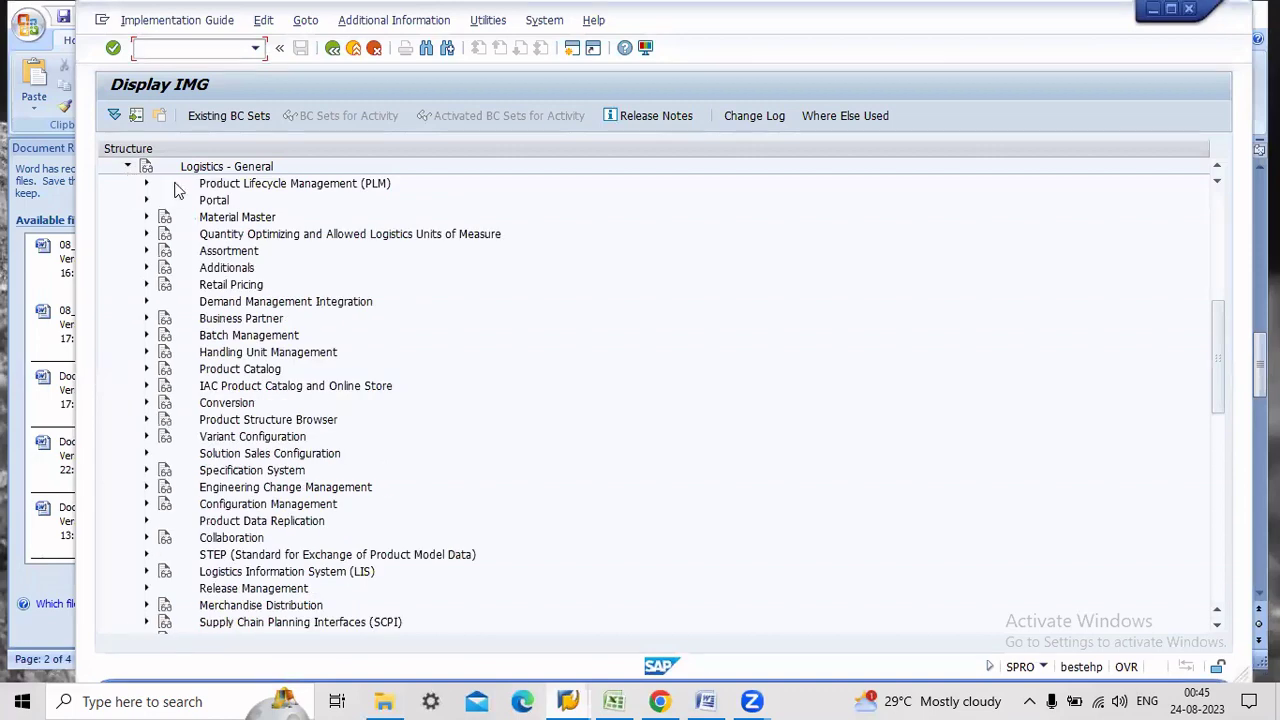
pyautogui.click(146, 218)
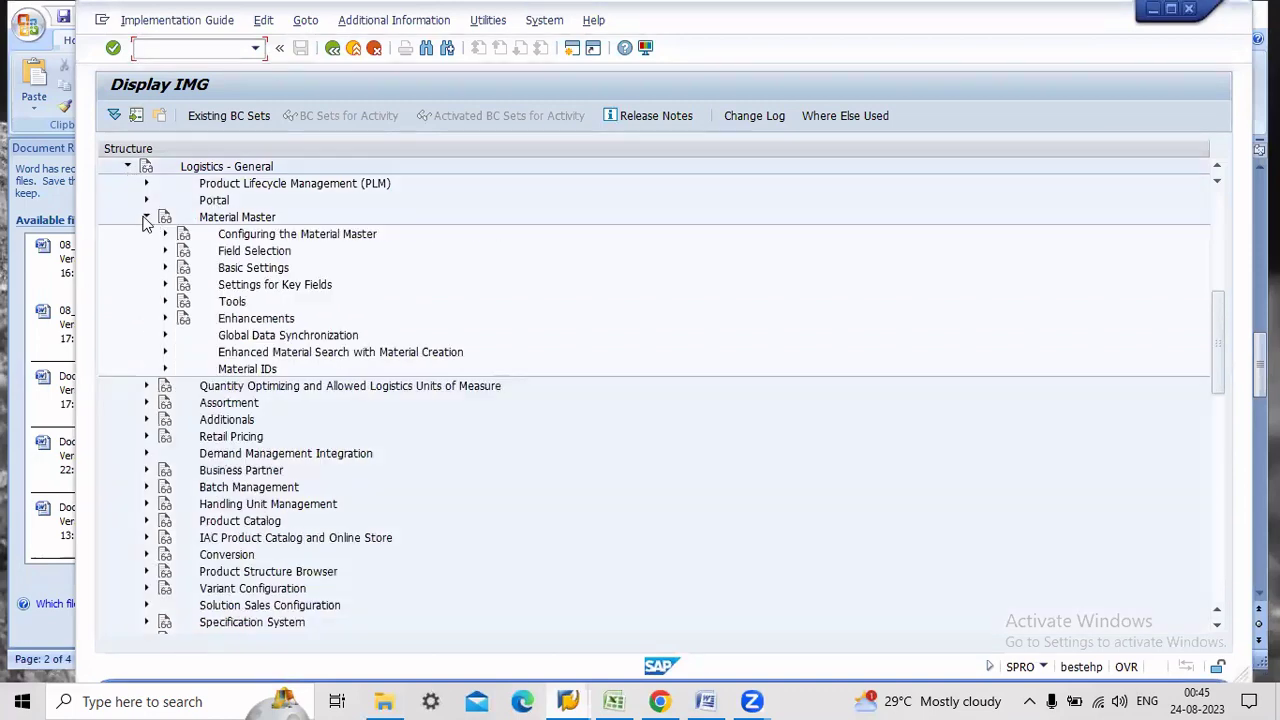
pyautogui.click(165, 268)
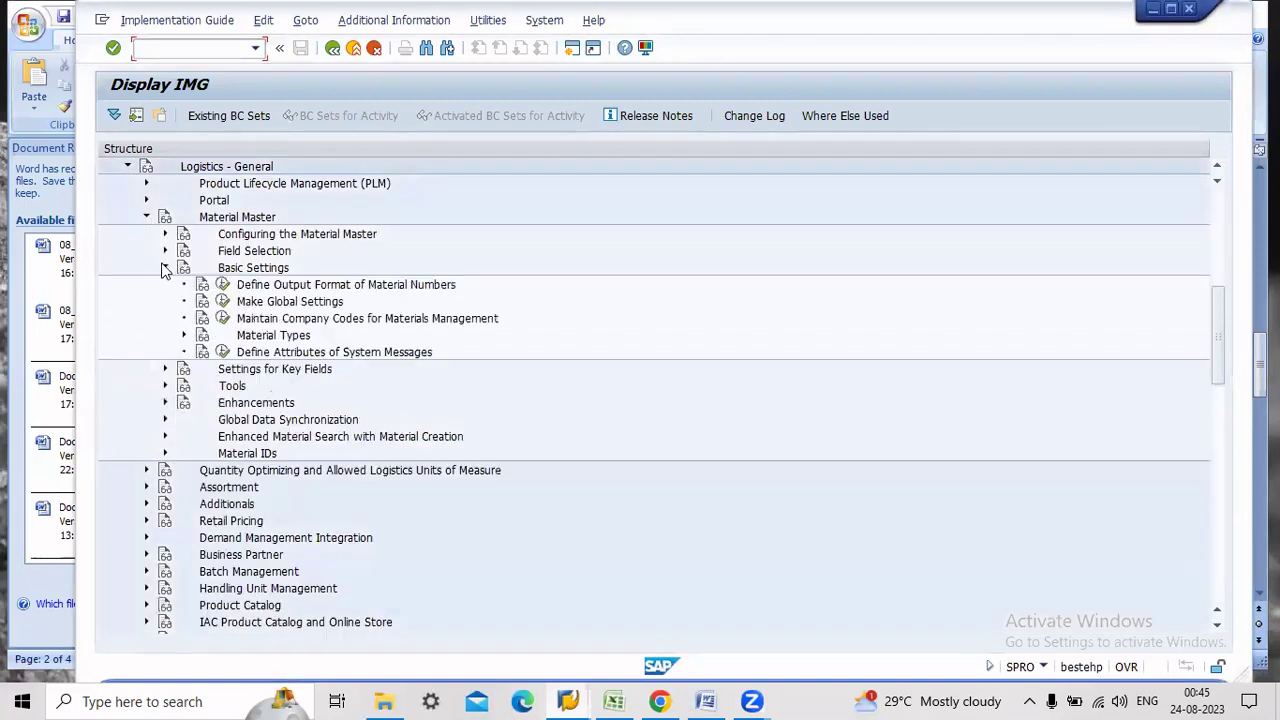
# Tick Manufacturer part no. under Make Global Settings and return to the IMG tree
pyautogui.click(222, 301)
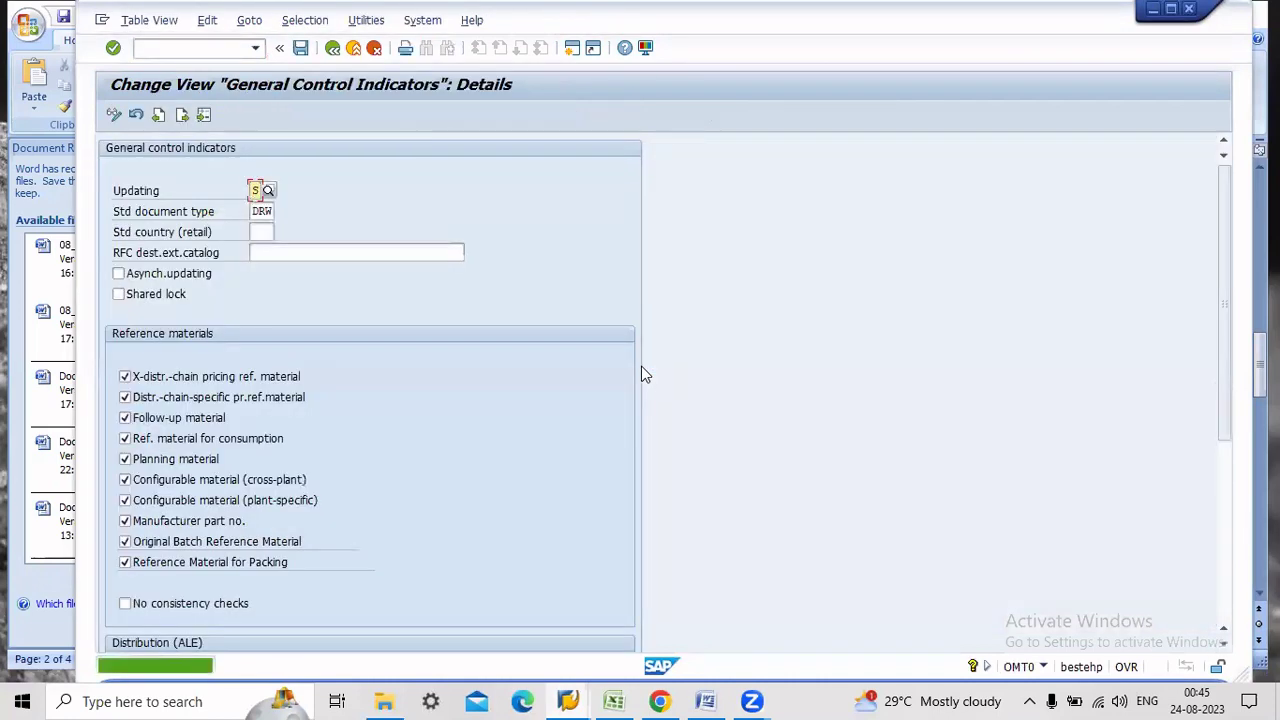
pyautogui.click(125, 521)
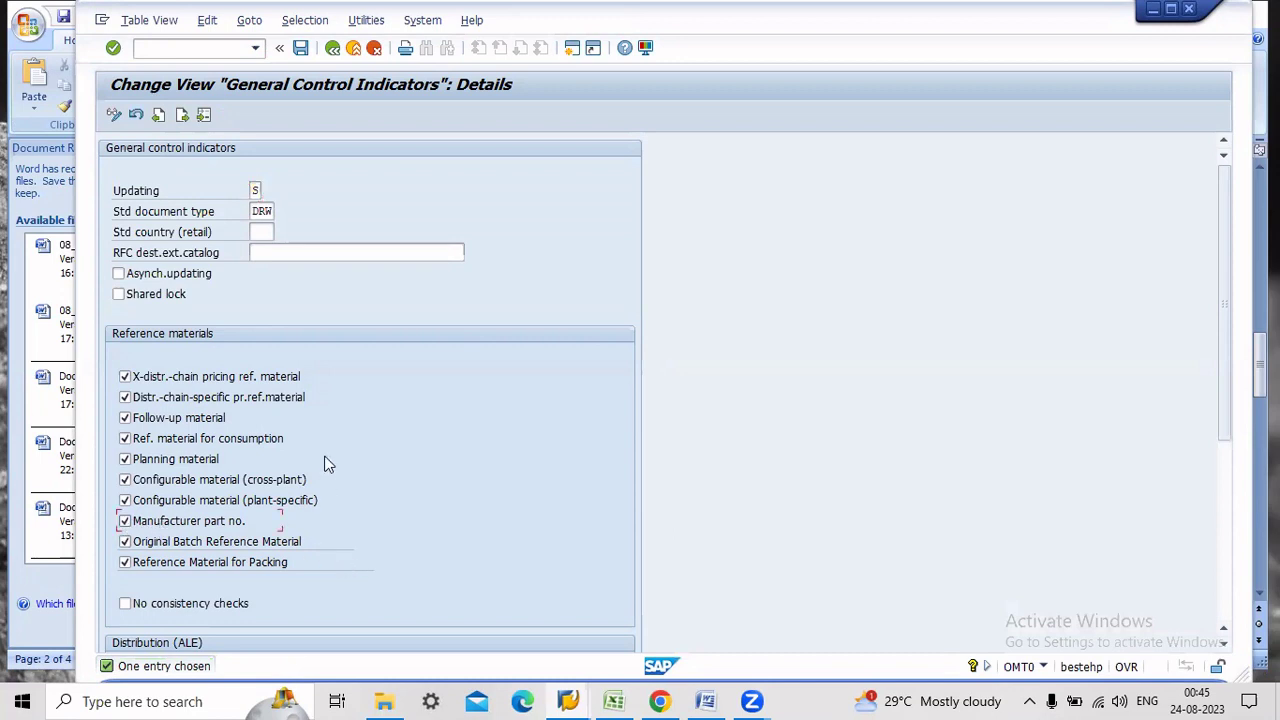
pyautogui.click(332, 48)
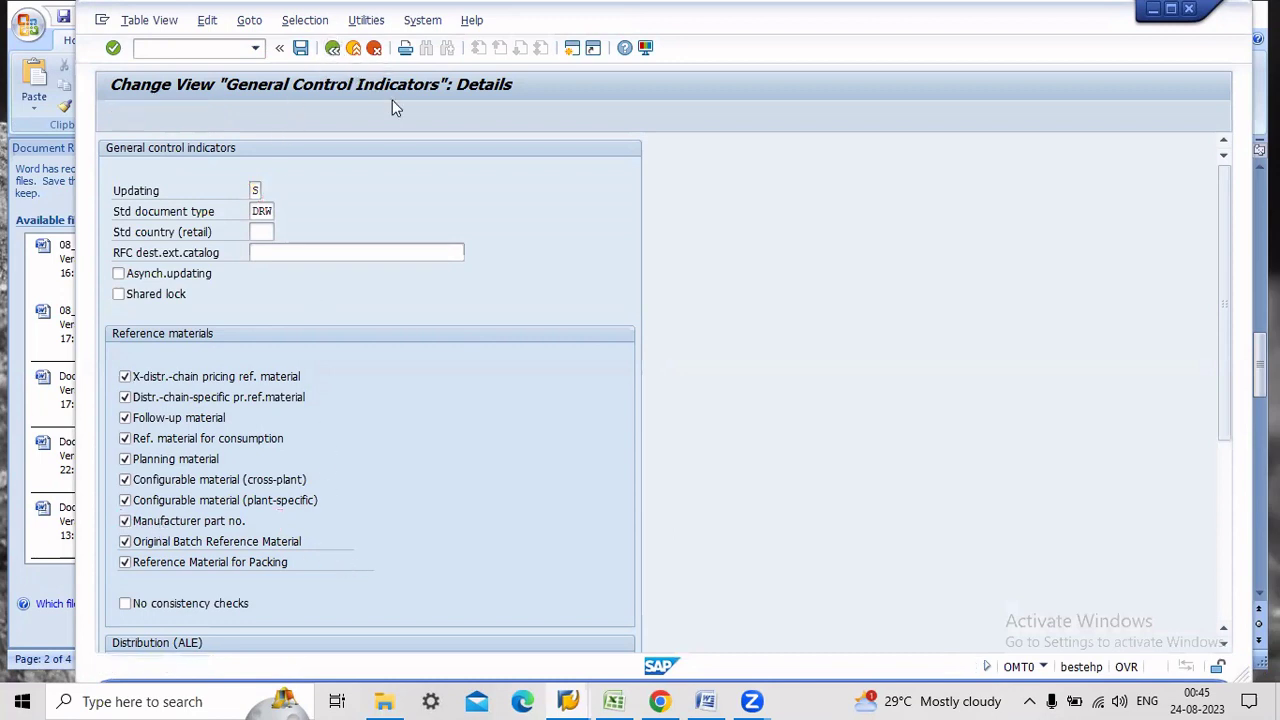
pyautogui.click(333, 48)
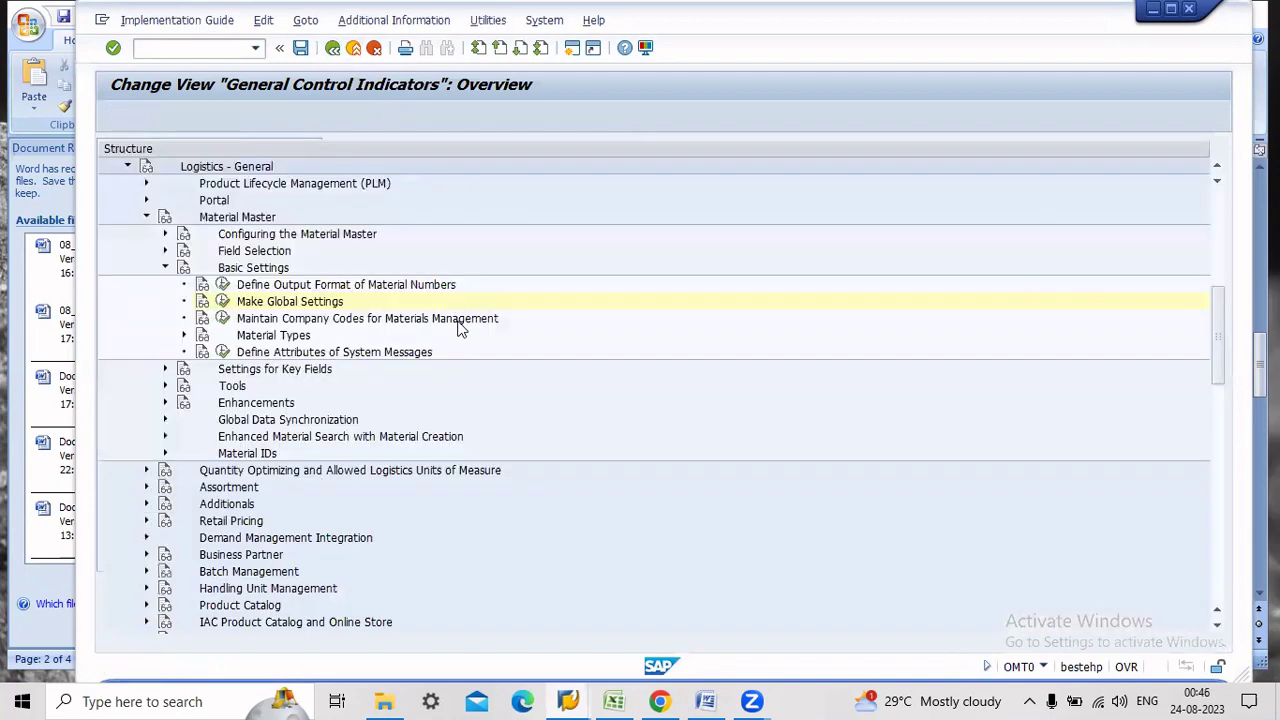
# Scroll the Word notes down to the 'Define manufacturer part profile' section
pyautogui.click(712, 700)
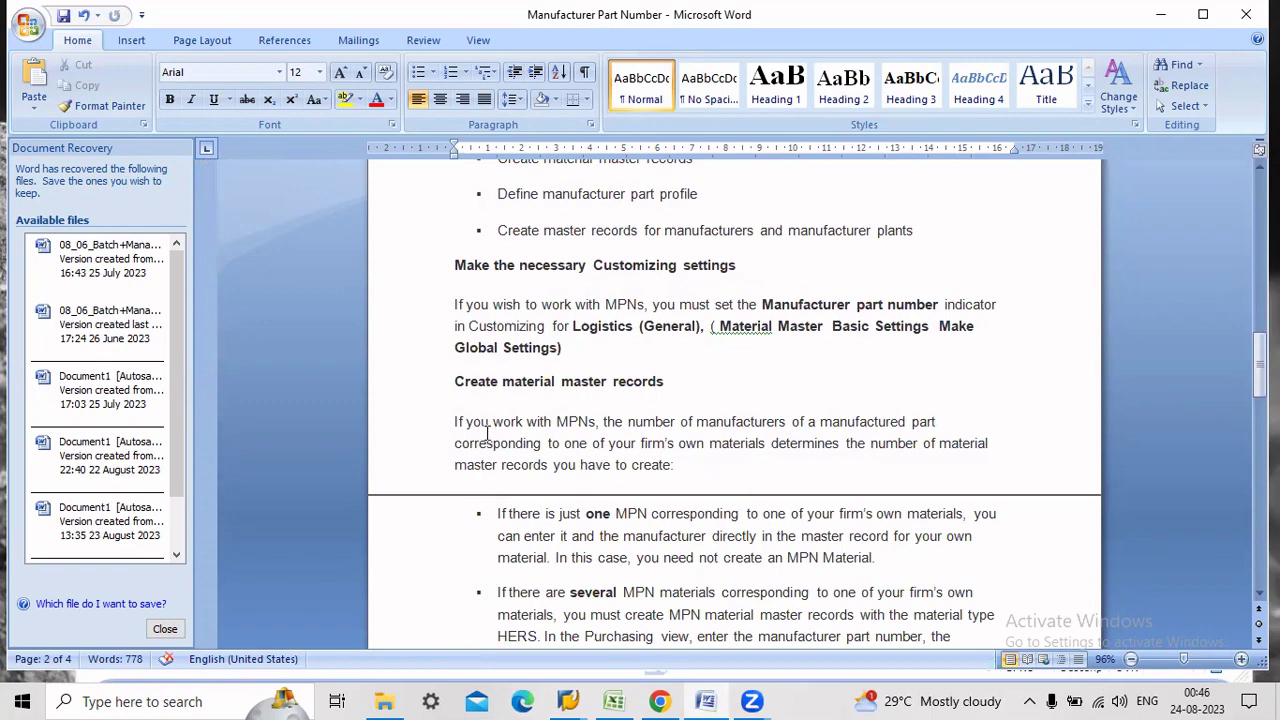
pyautogui.scroll(-4, 548, 427)
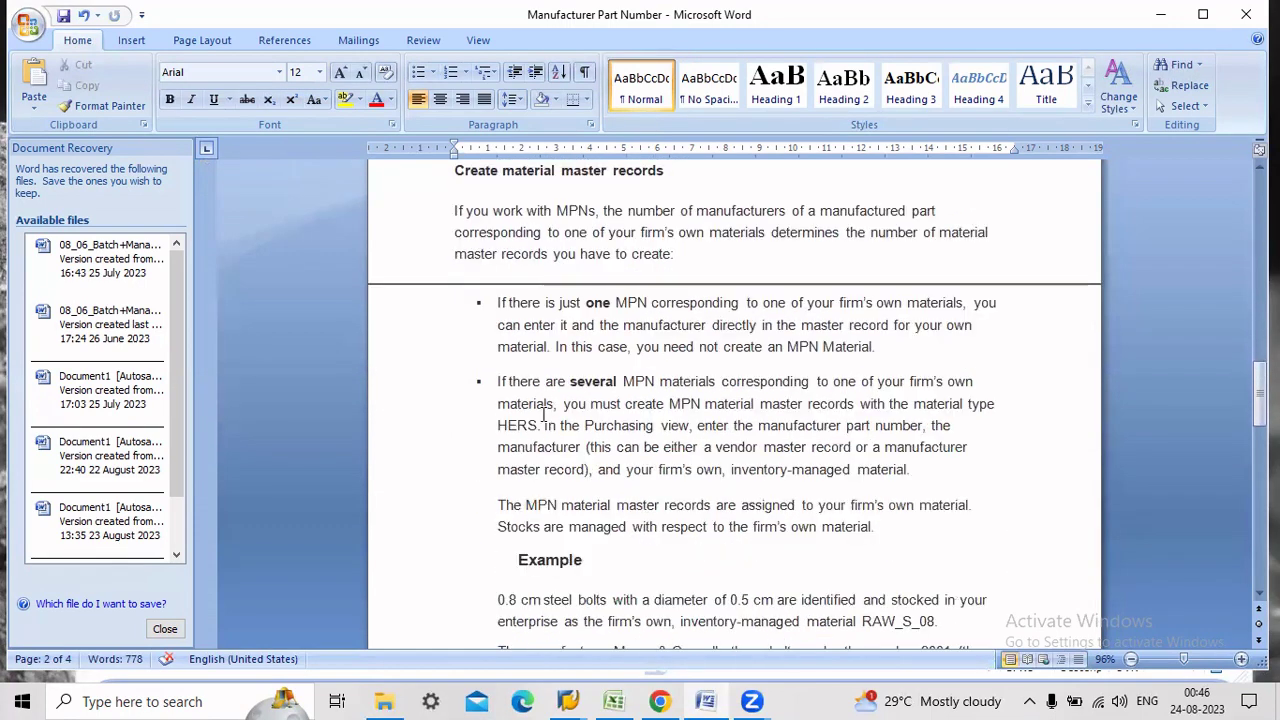
pyautogui.scroll(-1, 547, 386)
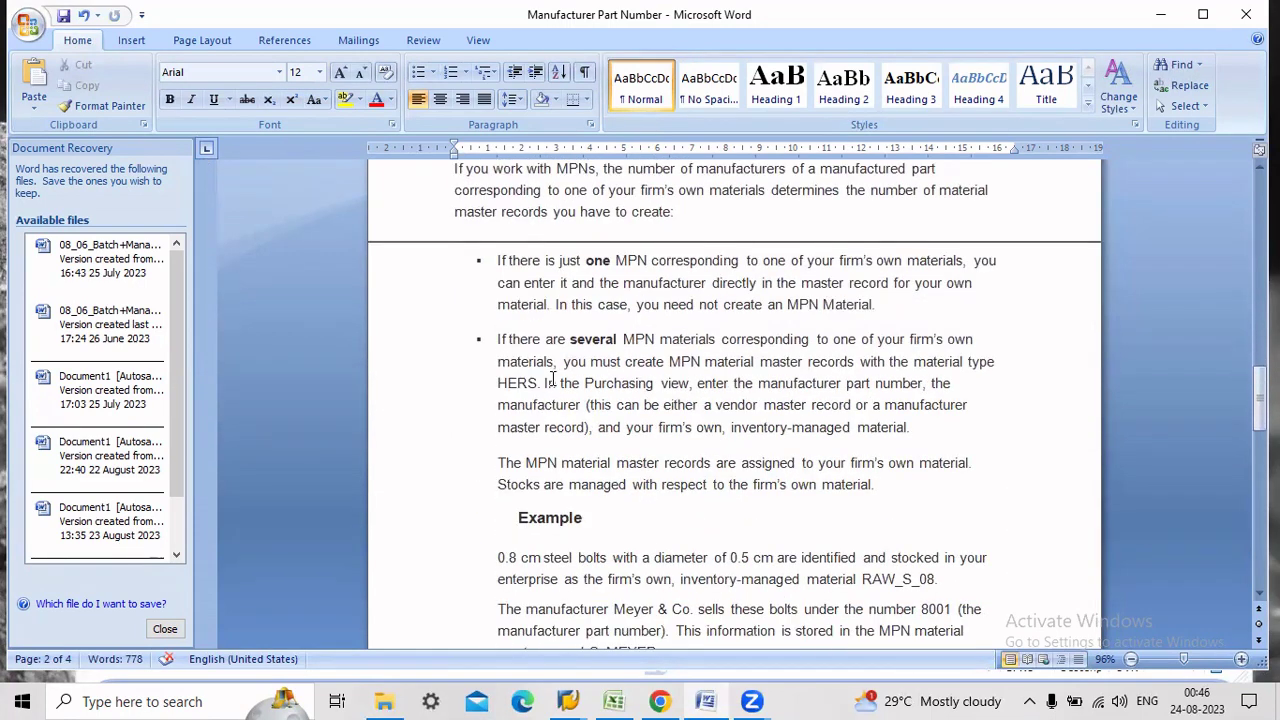
pyautogui.scroll(1, 548, 381)
pyautogui.scroll(-10, 594, 392)
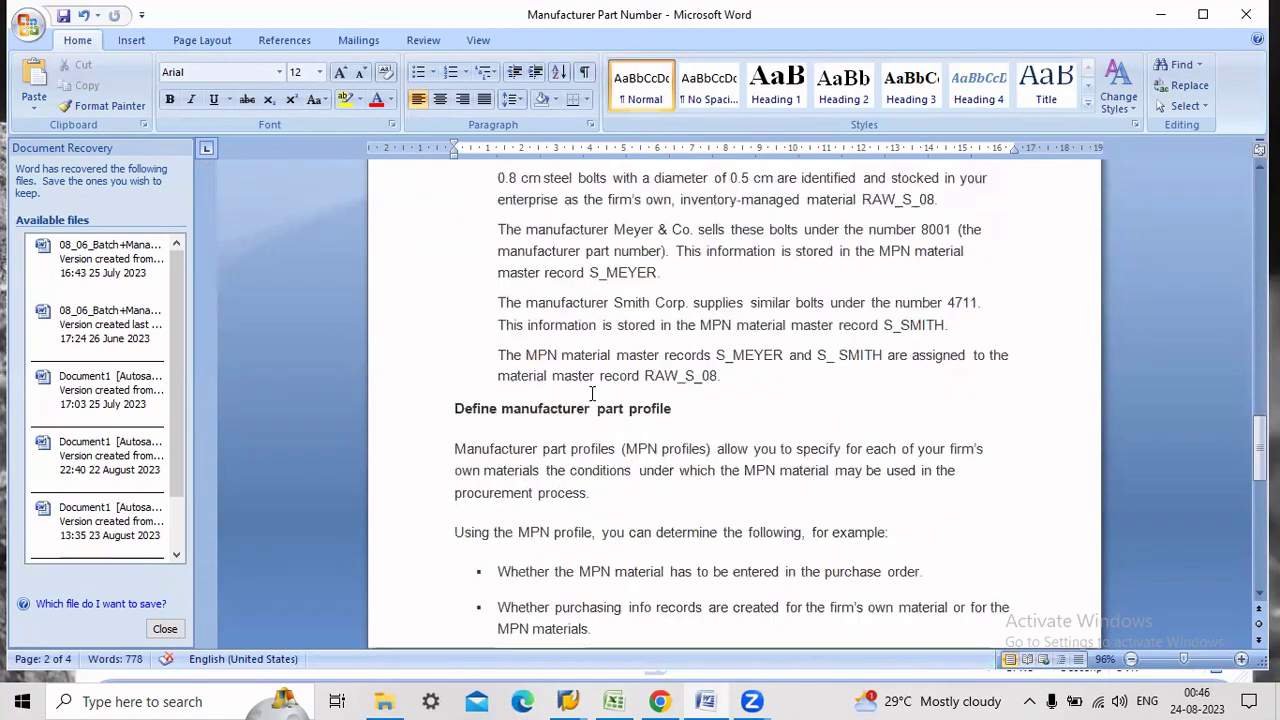
pyautogui.scroll(-2, 592, 393)
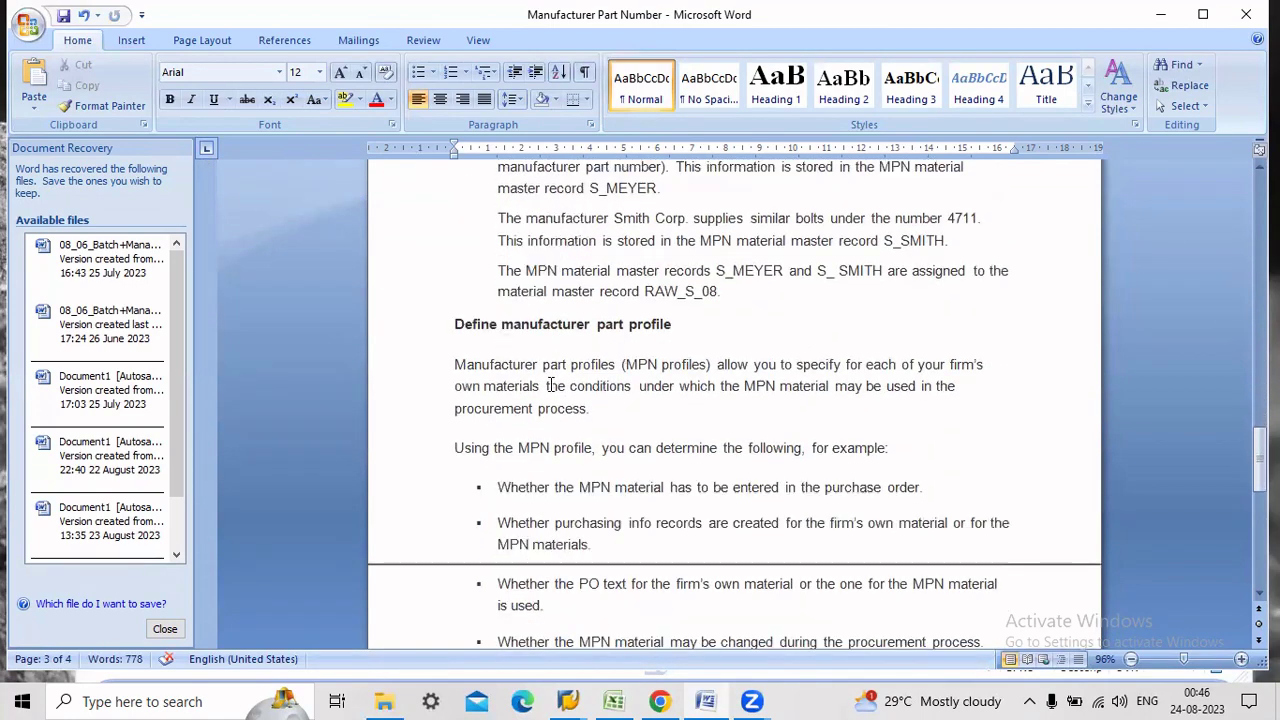
pyautogui.scroll(-1, 548, 377)
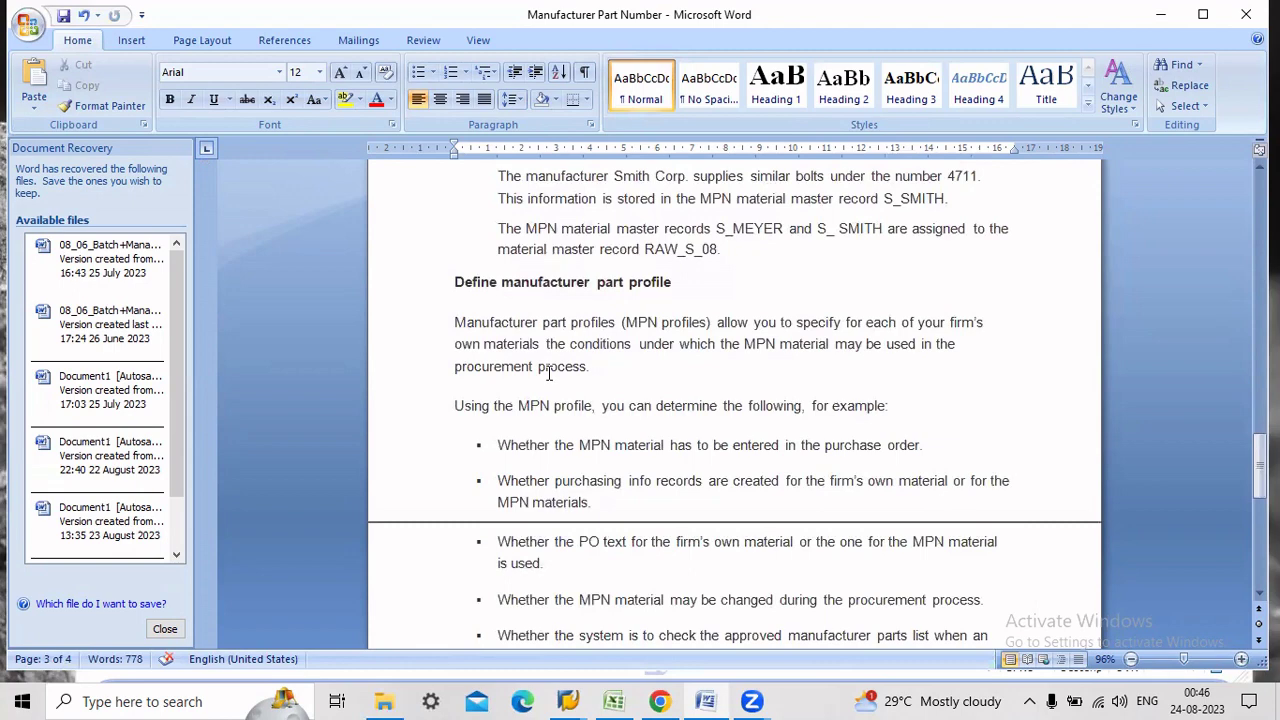
pyautogui.scroll(-1, 548, 374)
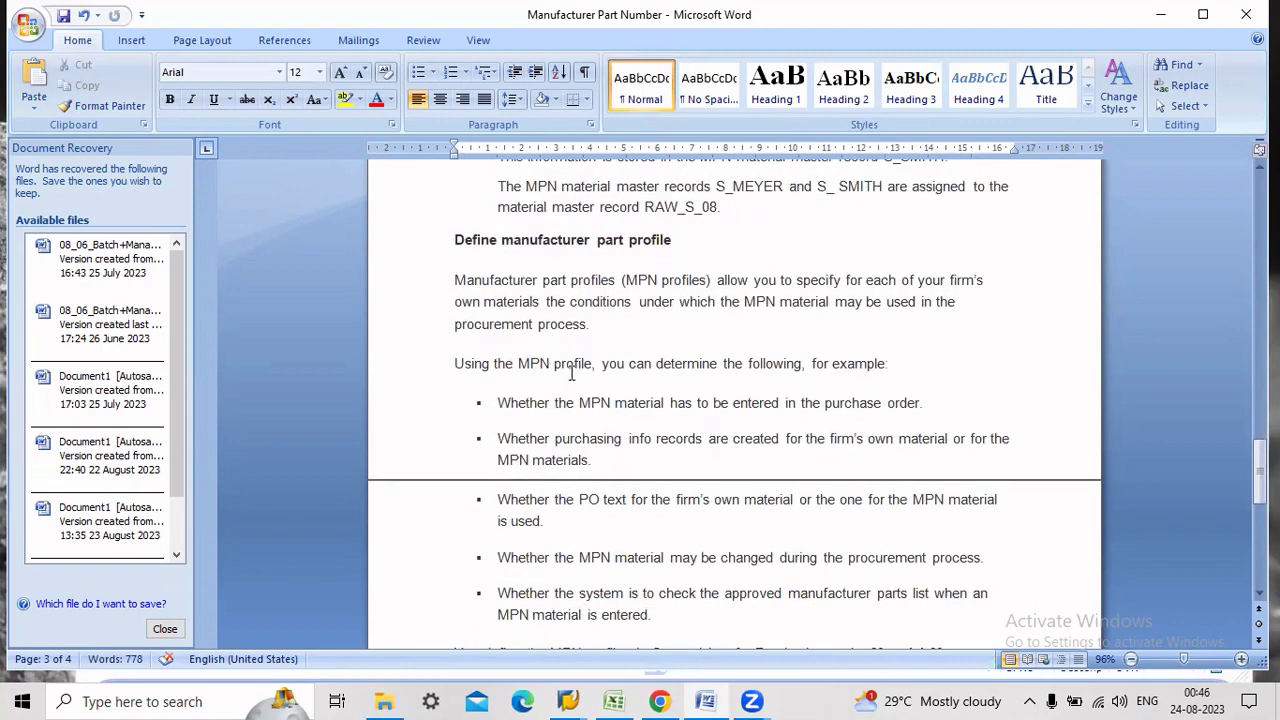
pyautogui.scroll(-3, 572, 373)
pyautogui.scroll(-1, 580, 372)
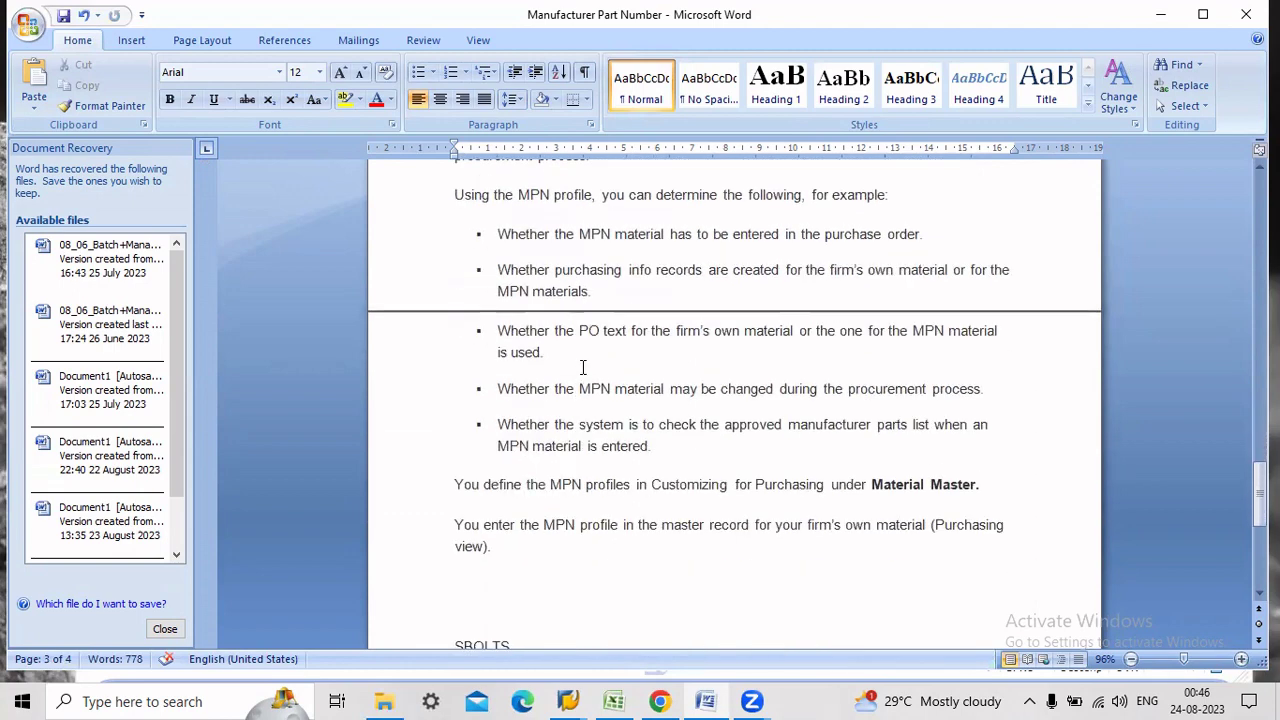
# Expand Materials Management > Purchasing > Material Master and run Define Manufacturer Part Profile
pyautogui.click(1165, 20)
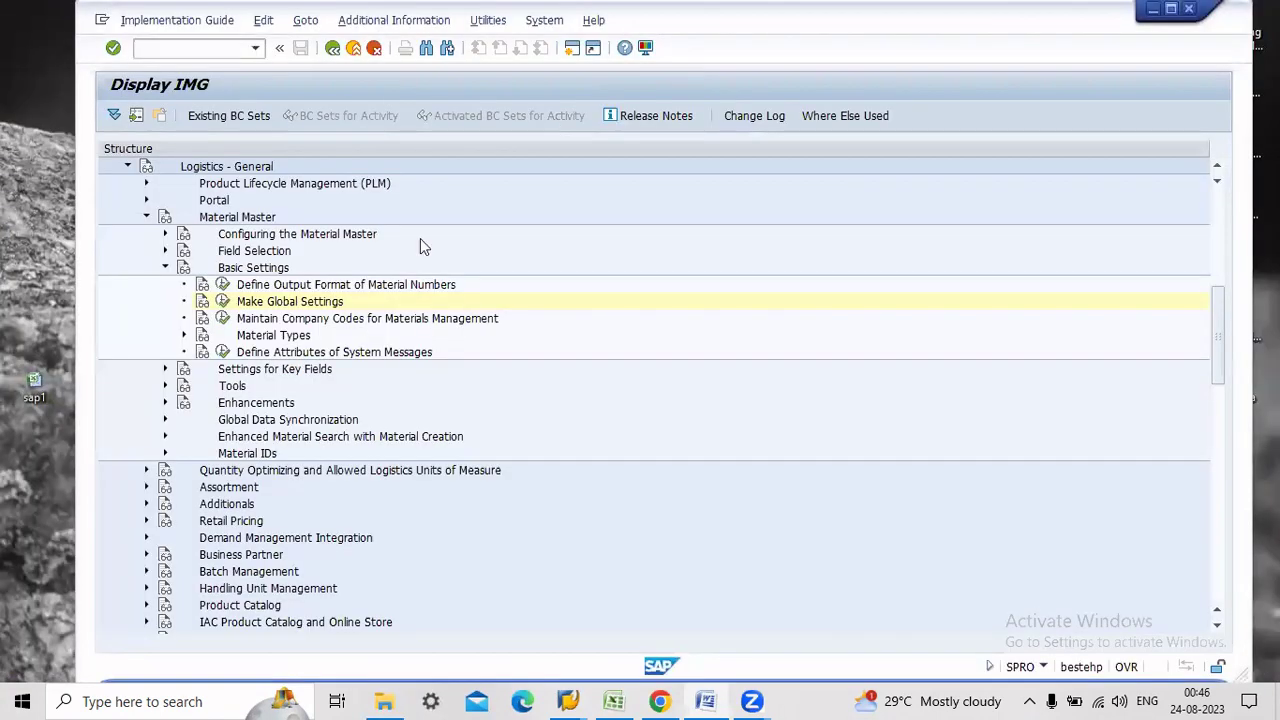
pyautogui.click(146, 217)
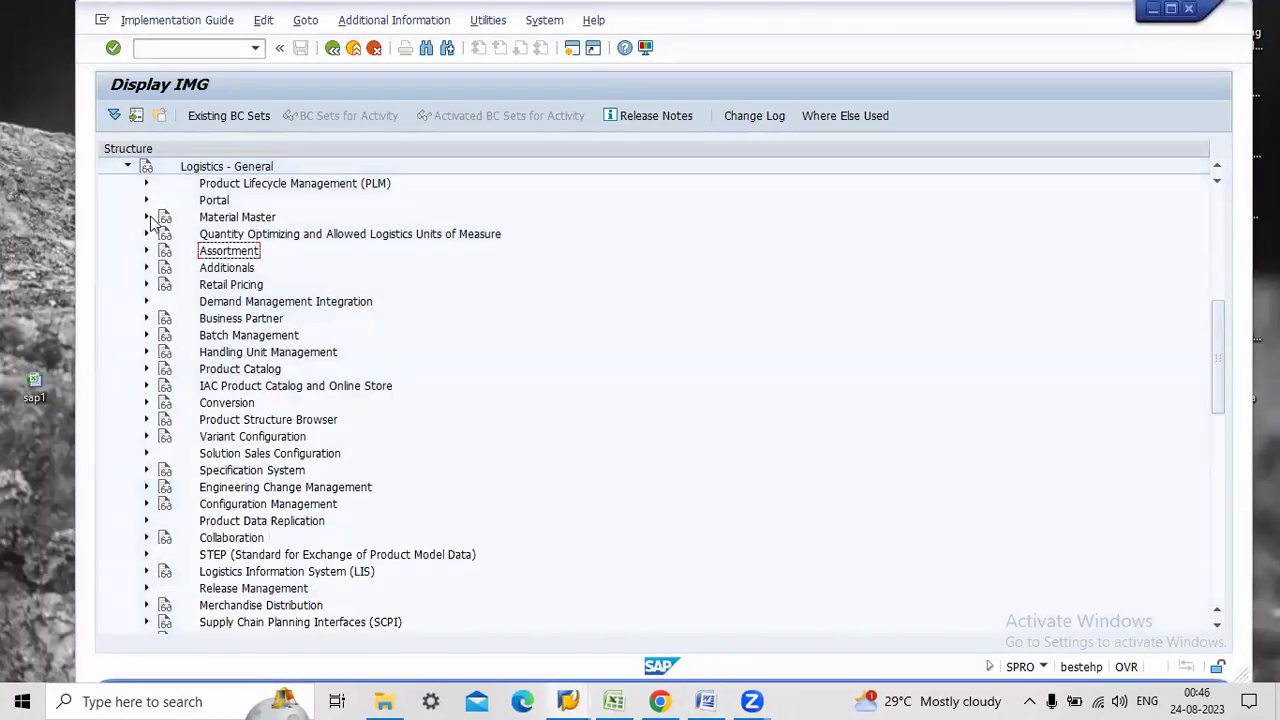
pyautogui.scroll(-3, 192, 433)
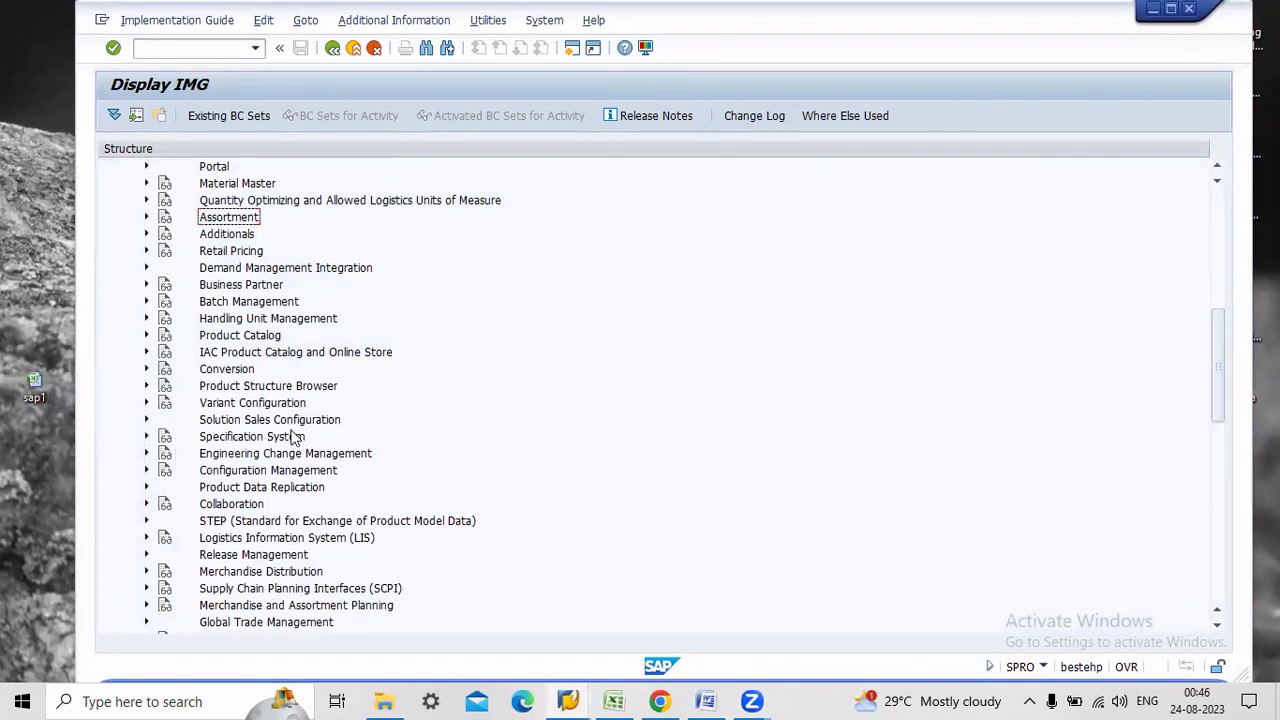
pyautogui.scroll(-1, 243, 441)
pyautogui.scroll(2, 215, 406)
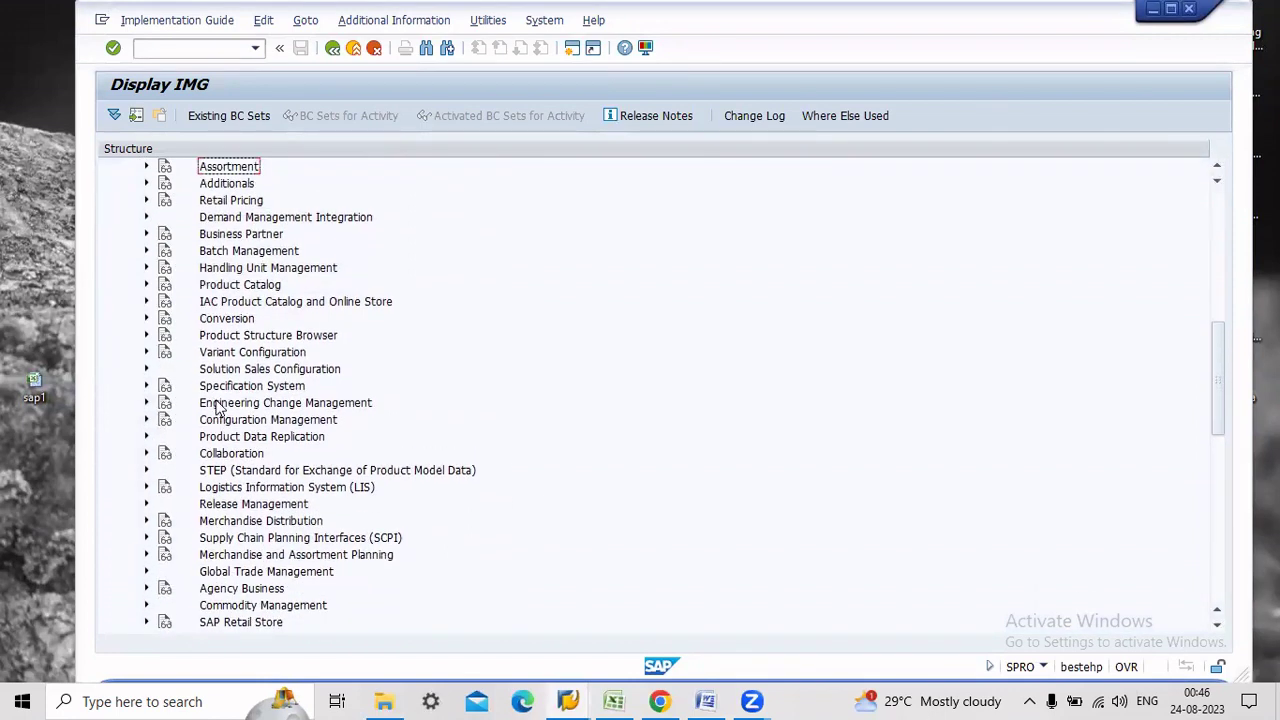
pyautogui.scroll(3, 213, 407)
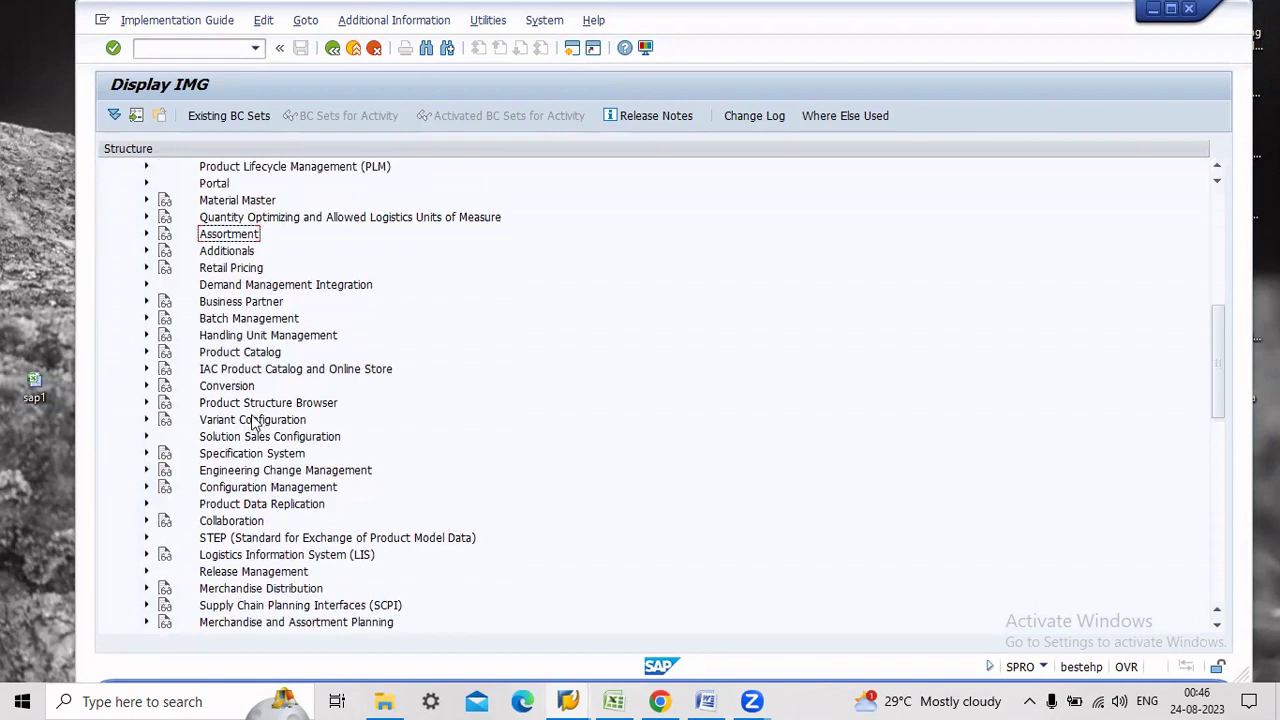
pyautogui.scroll(-4, 253, 421)
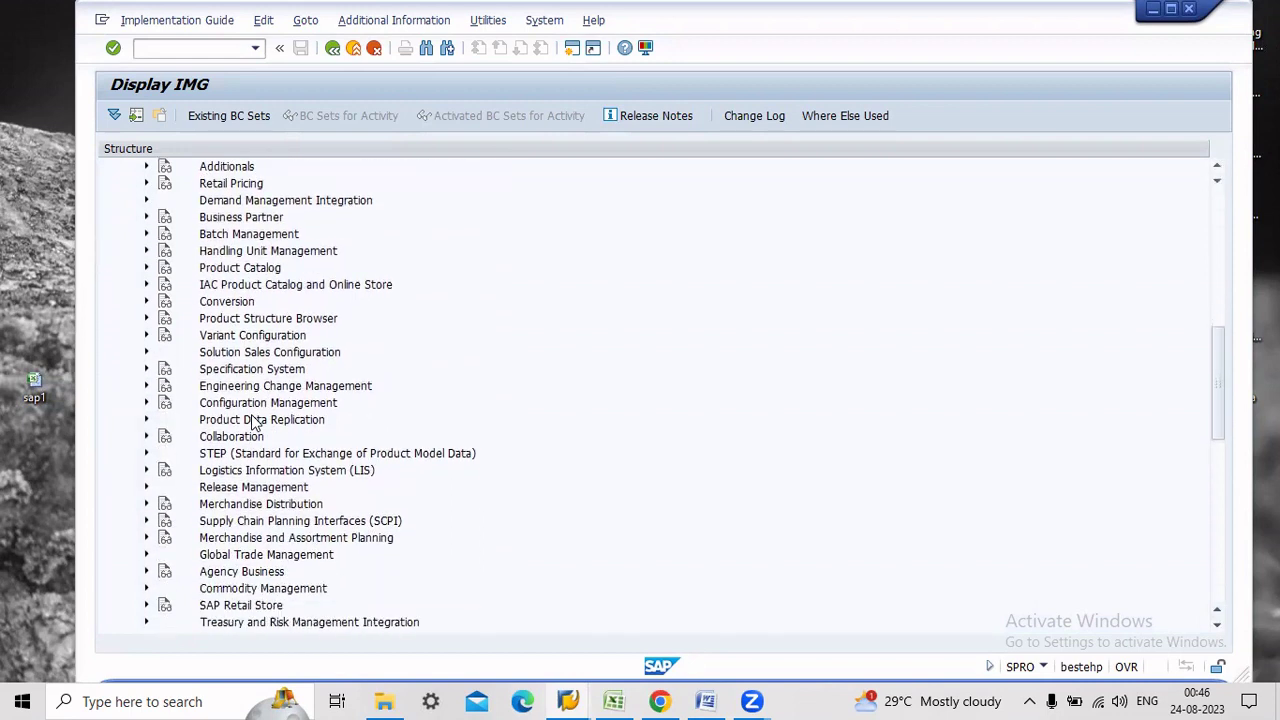
pyautogui.scroll(8, 253, 421)
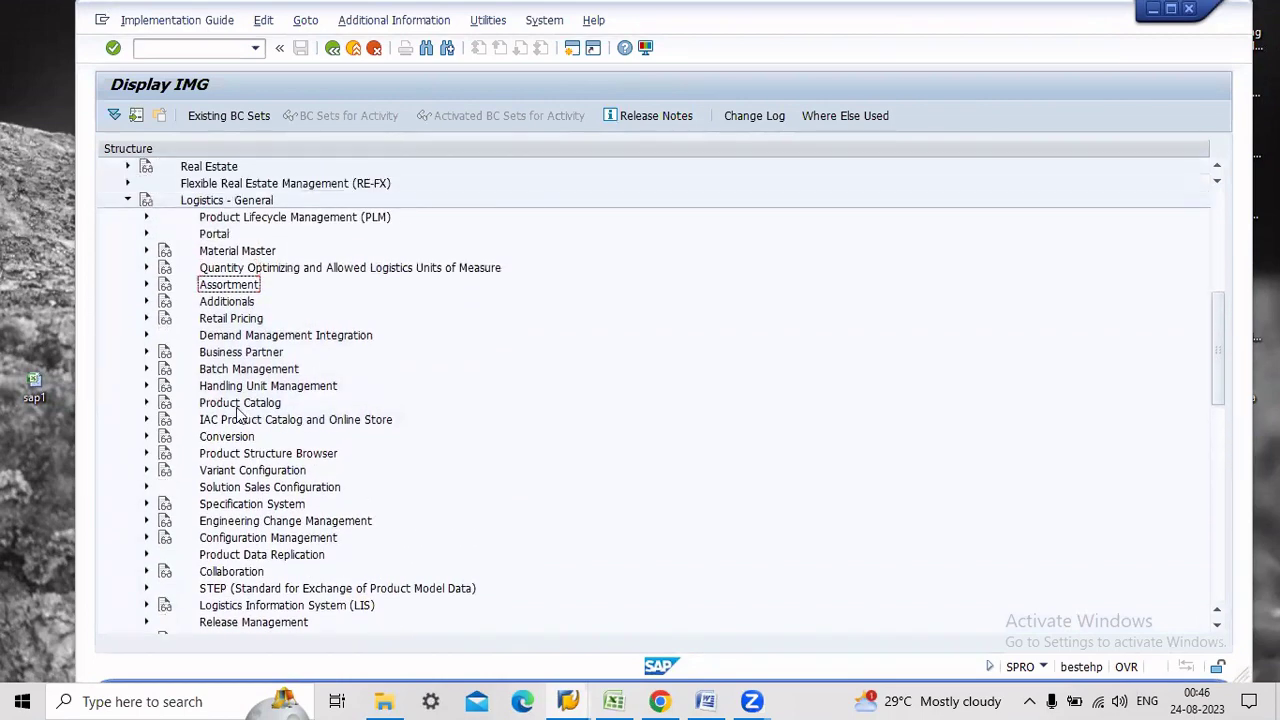
pyautogui.scroll(1, 133, 240)
pyautogui.click(127, 216)
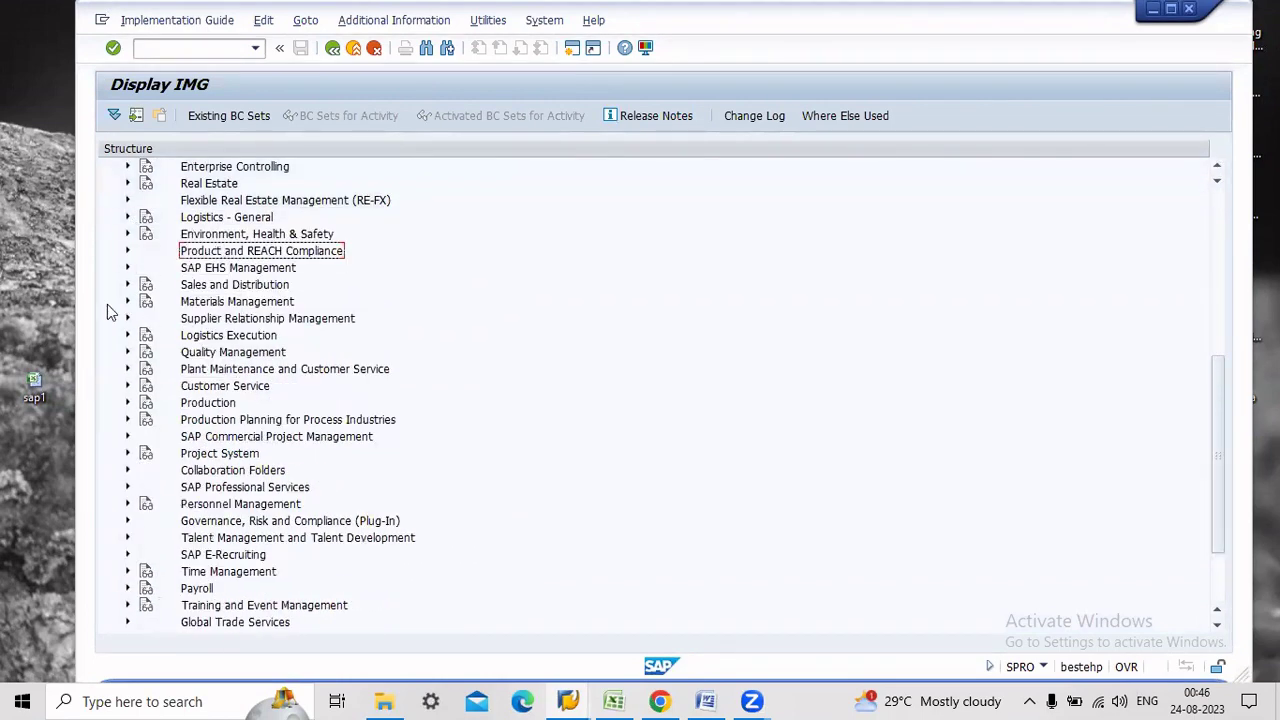
pyautogui.click(127, 301)
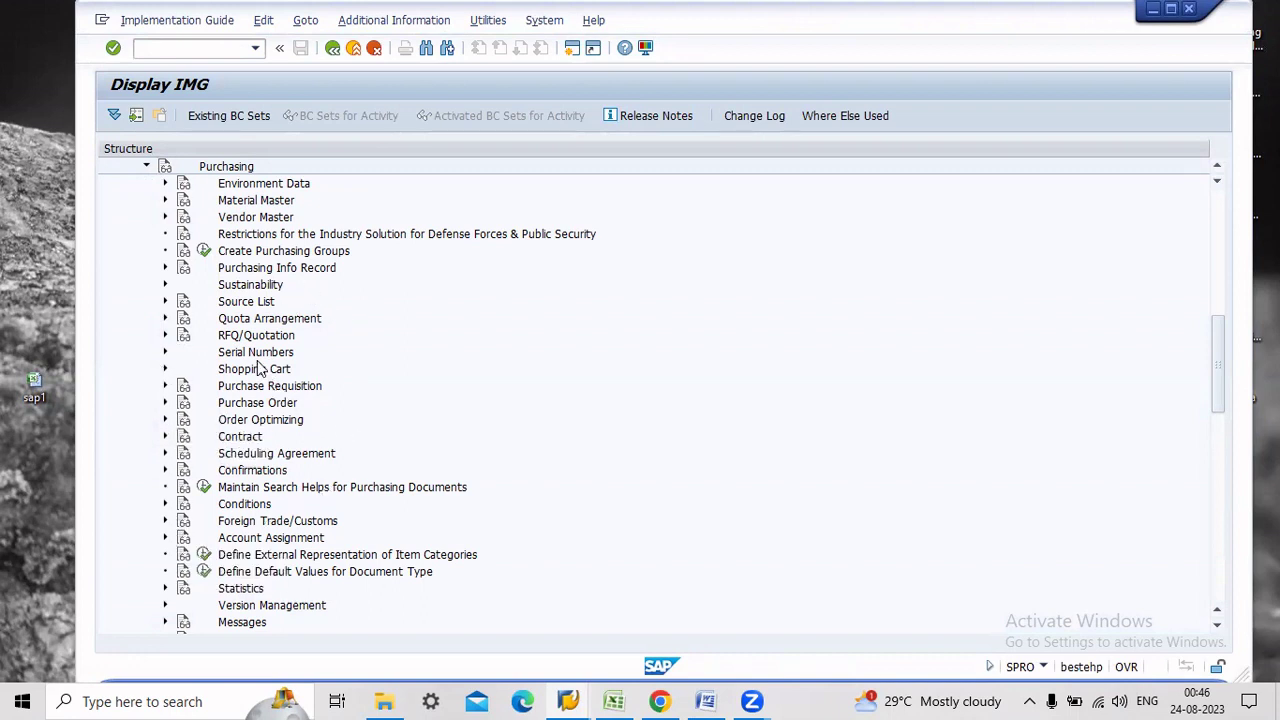
pyautogui.click(165, 200)
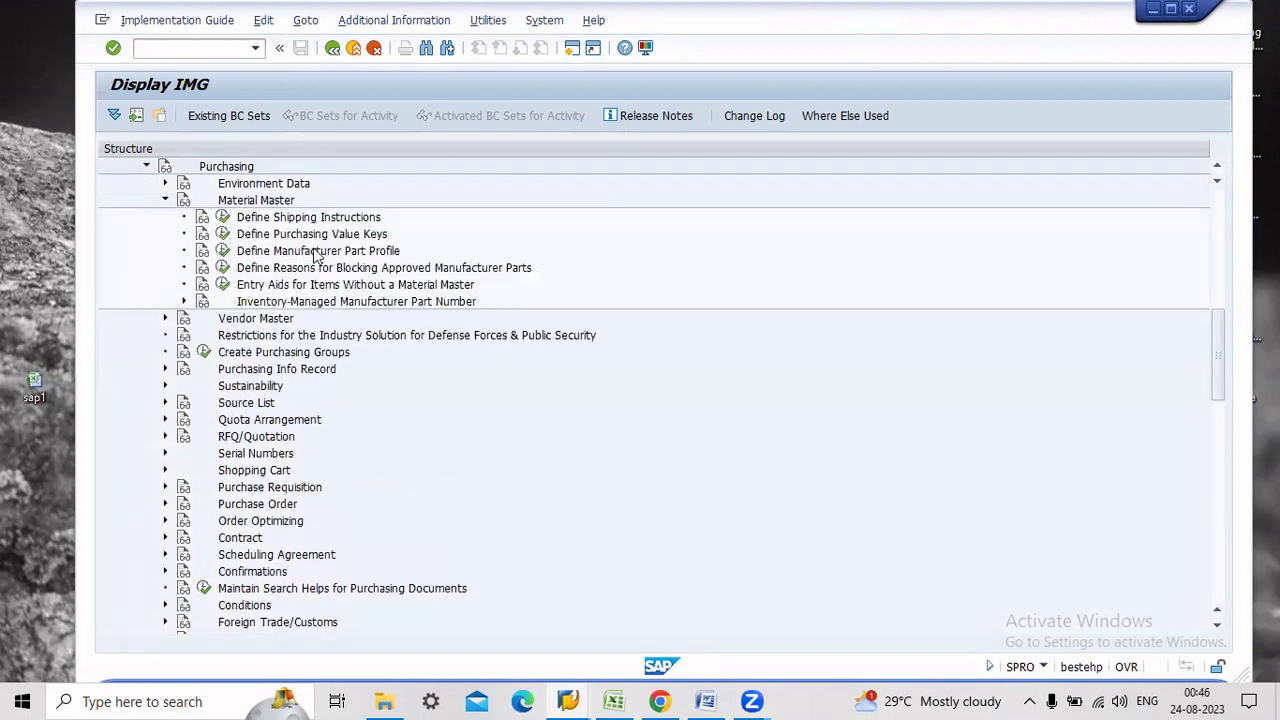
pyautogui.click(223, 251)
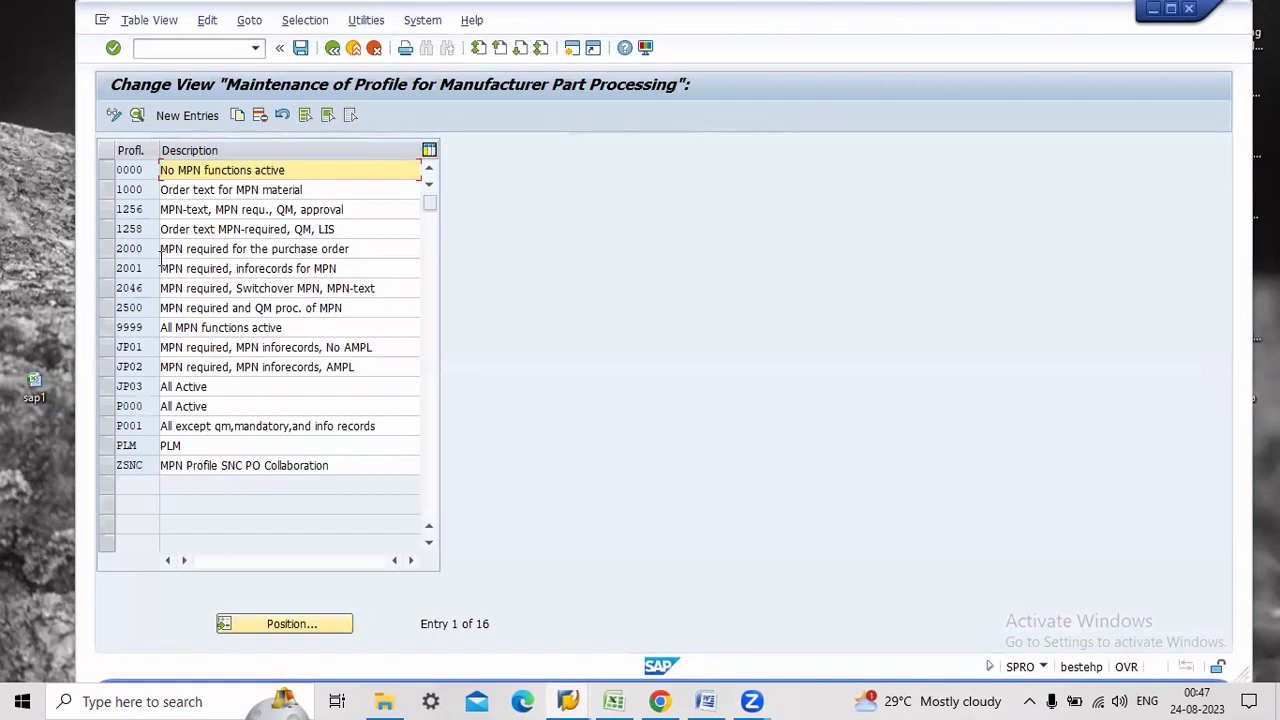
# Open MPN profile 2000's details, then check the Word notes alongside it
pyautogui.doubleClick(160, 249)
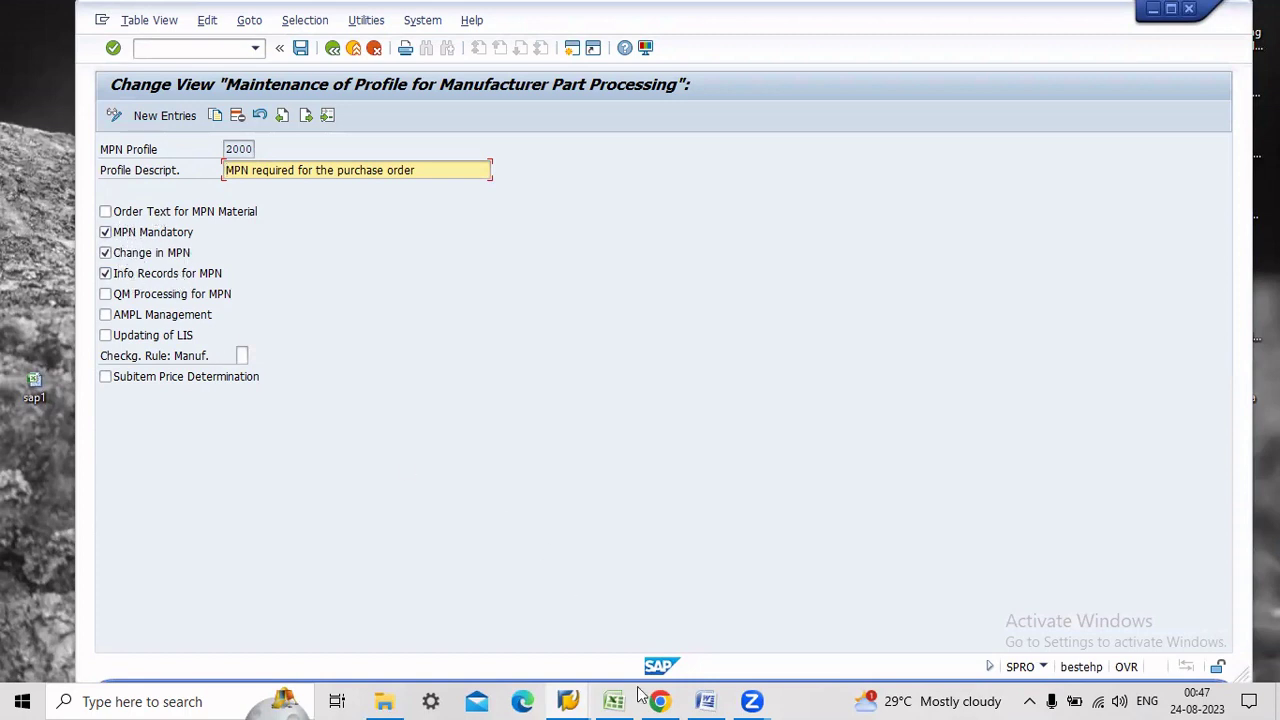
pyautogui.moveTo(707, 700)
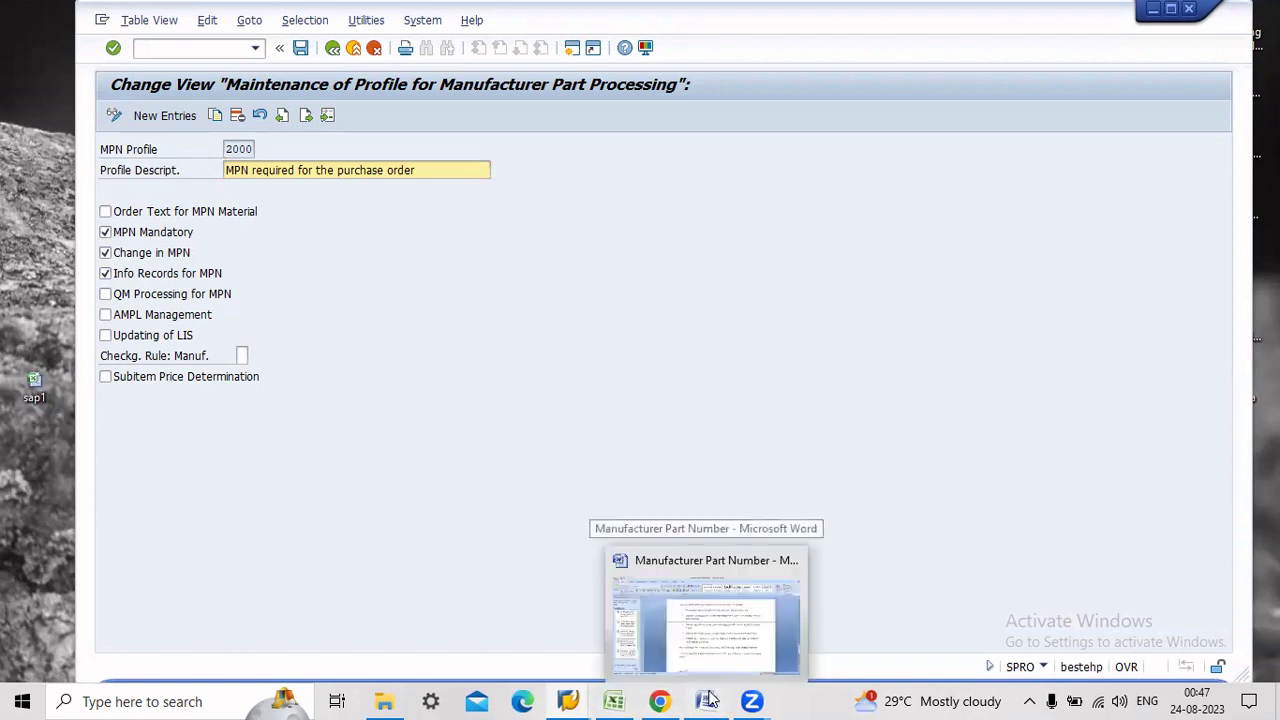
pyautogui.click(710, 630)
pyautogui.scroll(1, 515, 446)
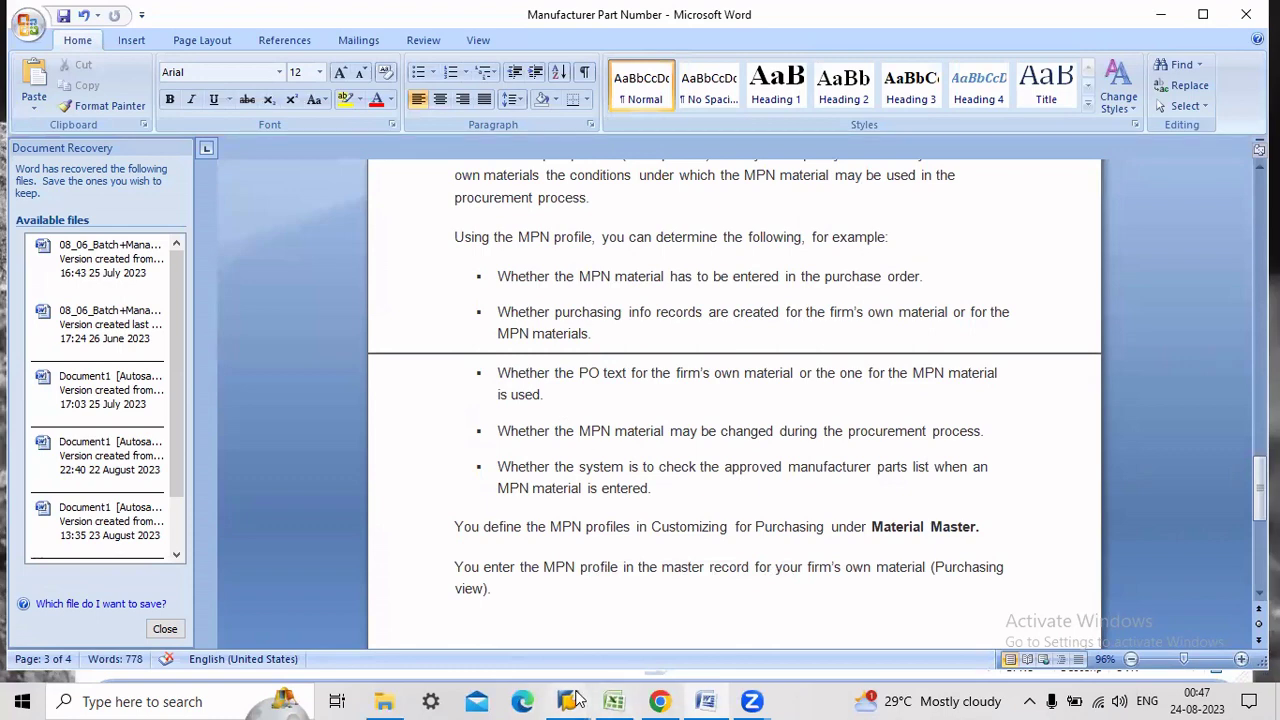
# Tick Order Text for MPN Material in profile 2000, then glance at Word and minimize it
pyautogui.moveTo(575, 700)
pyautogui.click(630, 635)
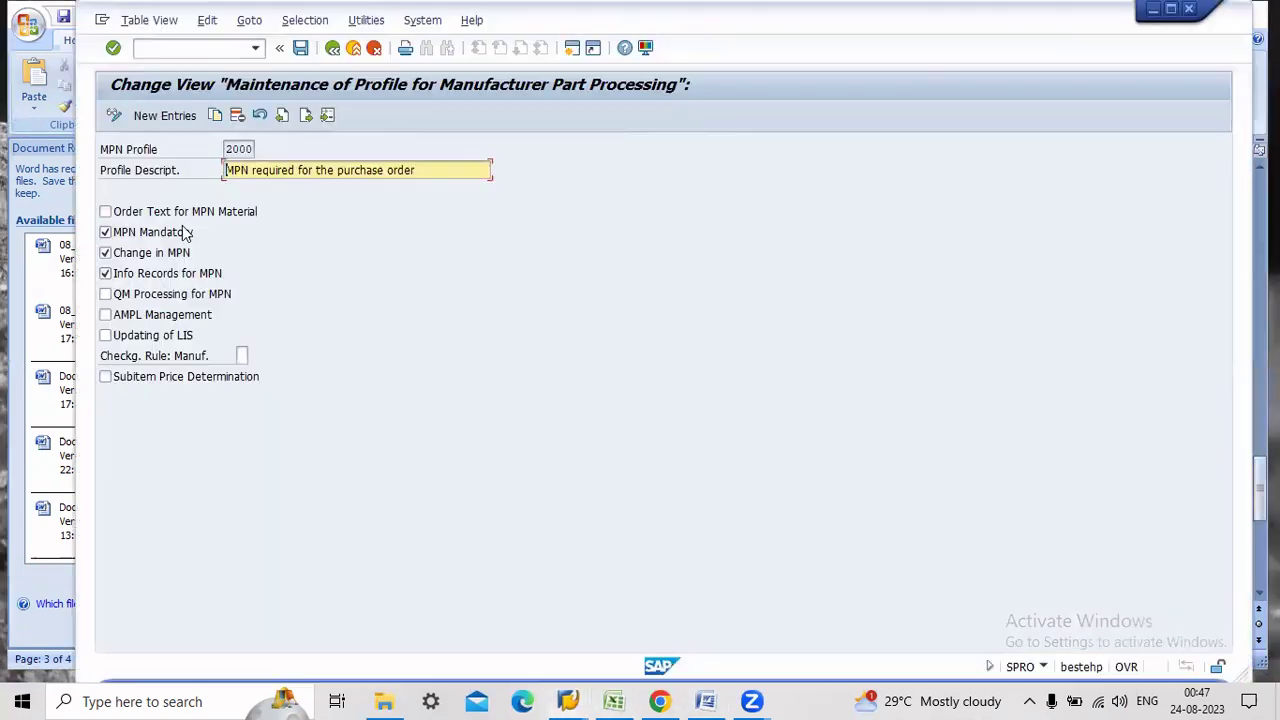
pyautogui.click(105, 212)
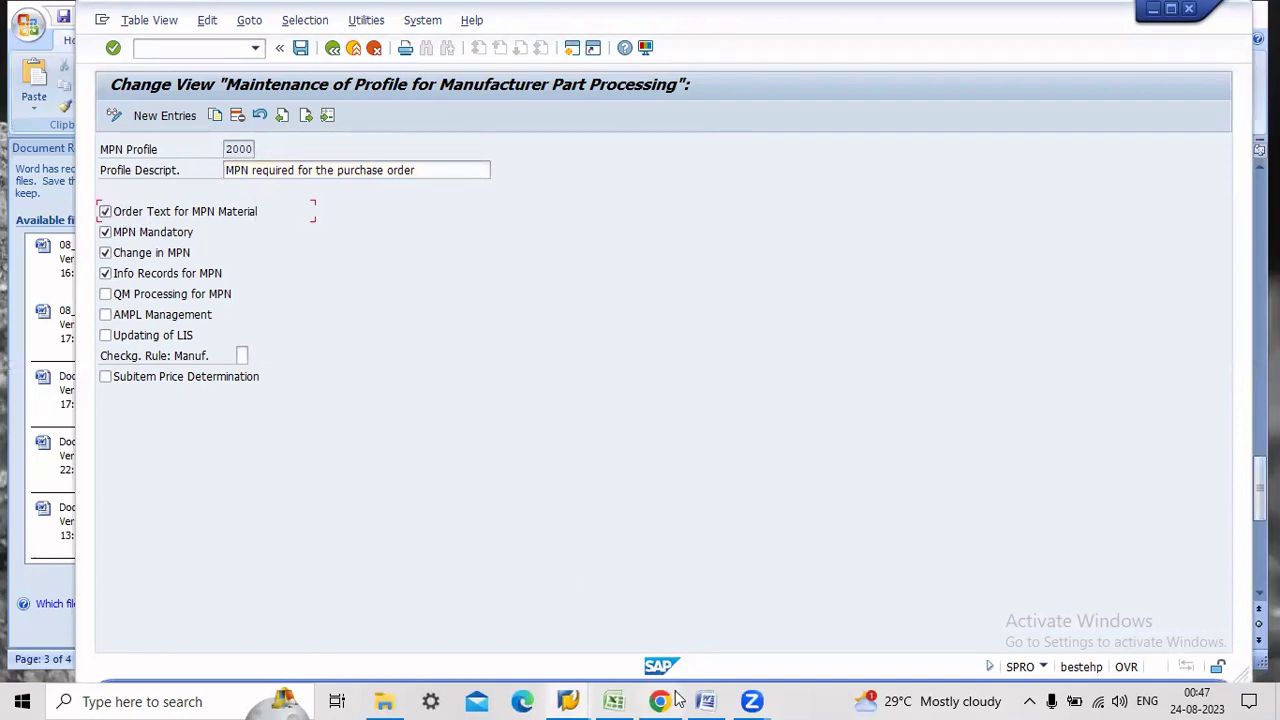
pyautogui.click(706, 700)
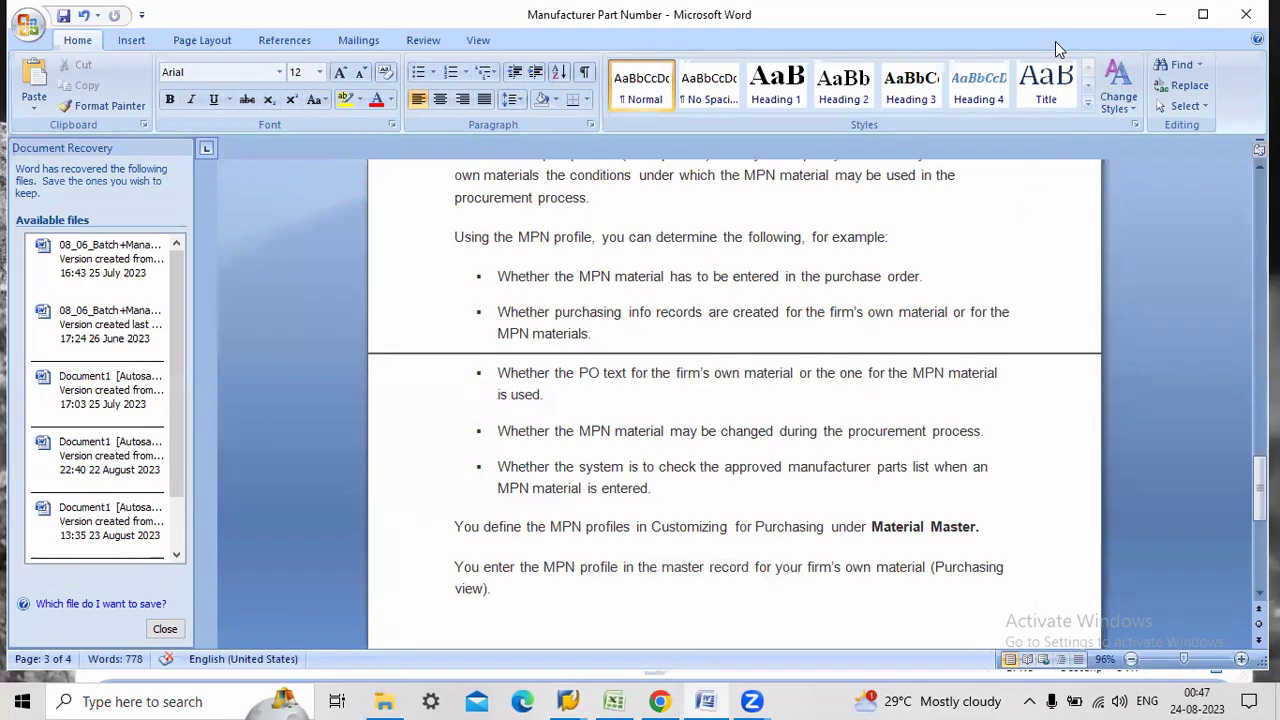
pyautogui.click(1160, 14)
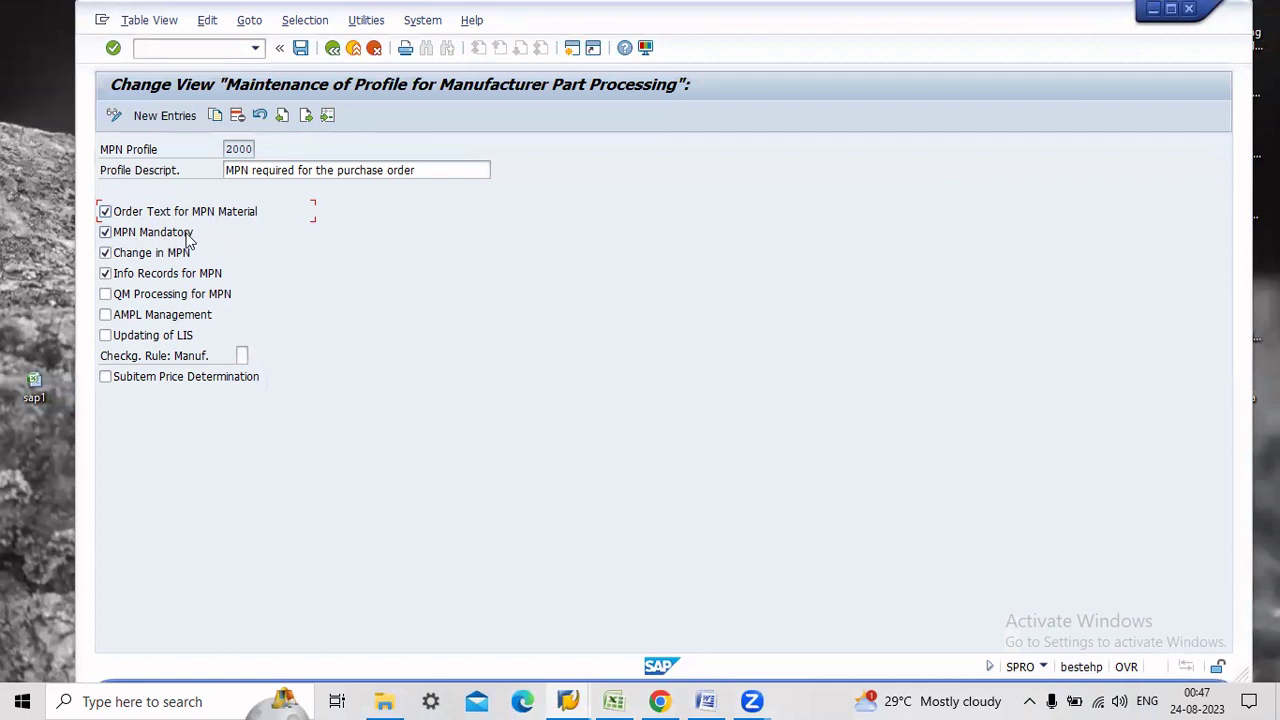
# After checking the Word notes, untick Order Text for MPN Material in profile 2000
pyautogui.click(705, 700)
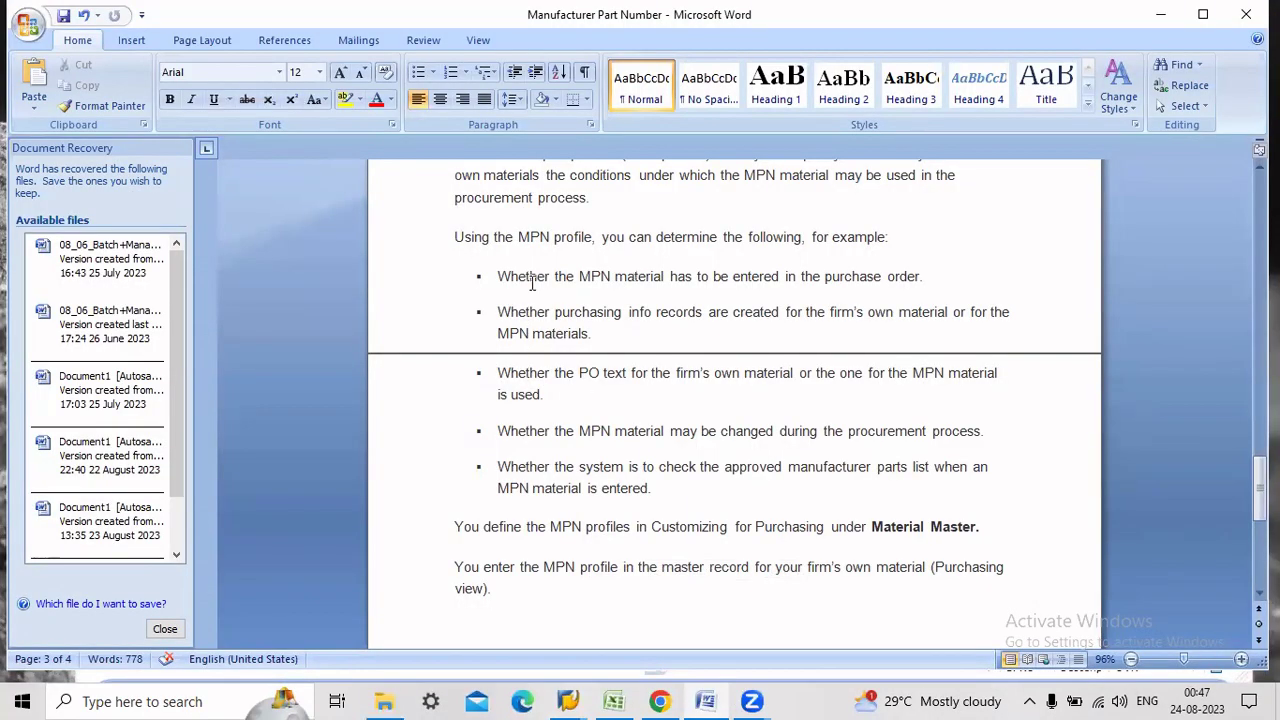
pyautogui.moveTo(532, 284); pyautogui.dragTo(812, 280)
pyautogui.click(693, 326)
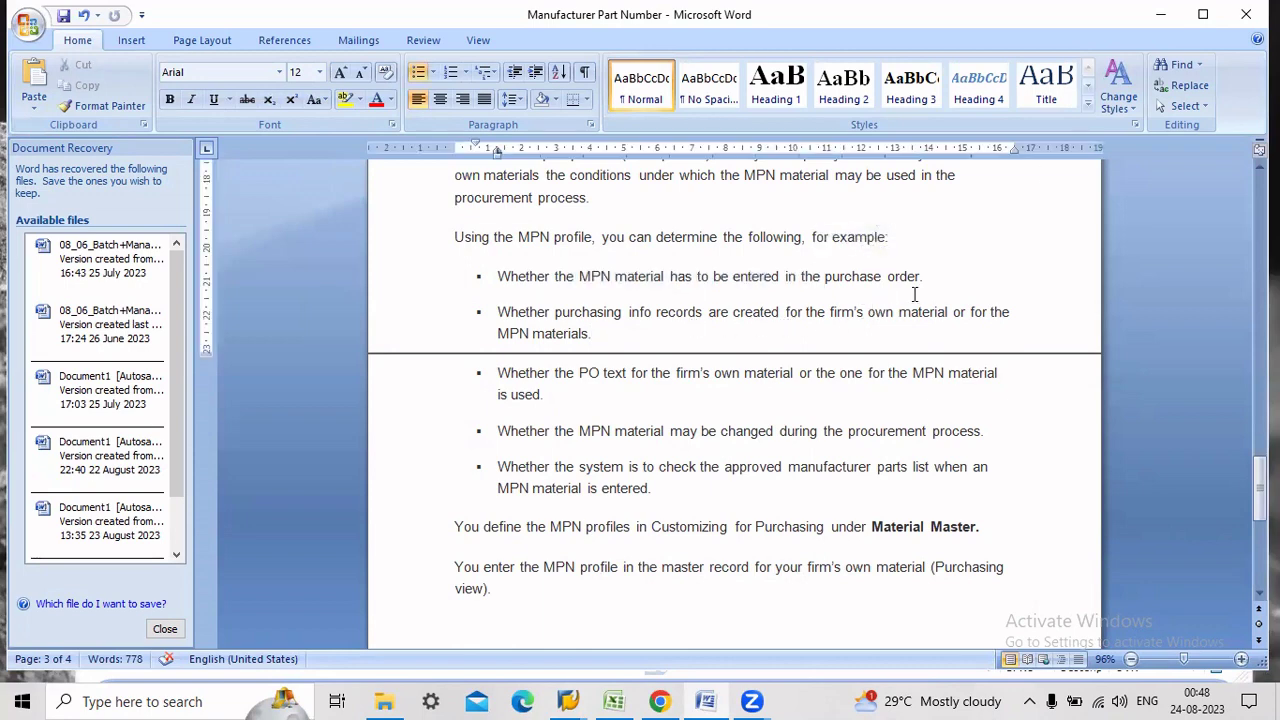
pyautogui.click(1160, 14)
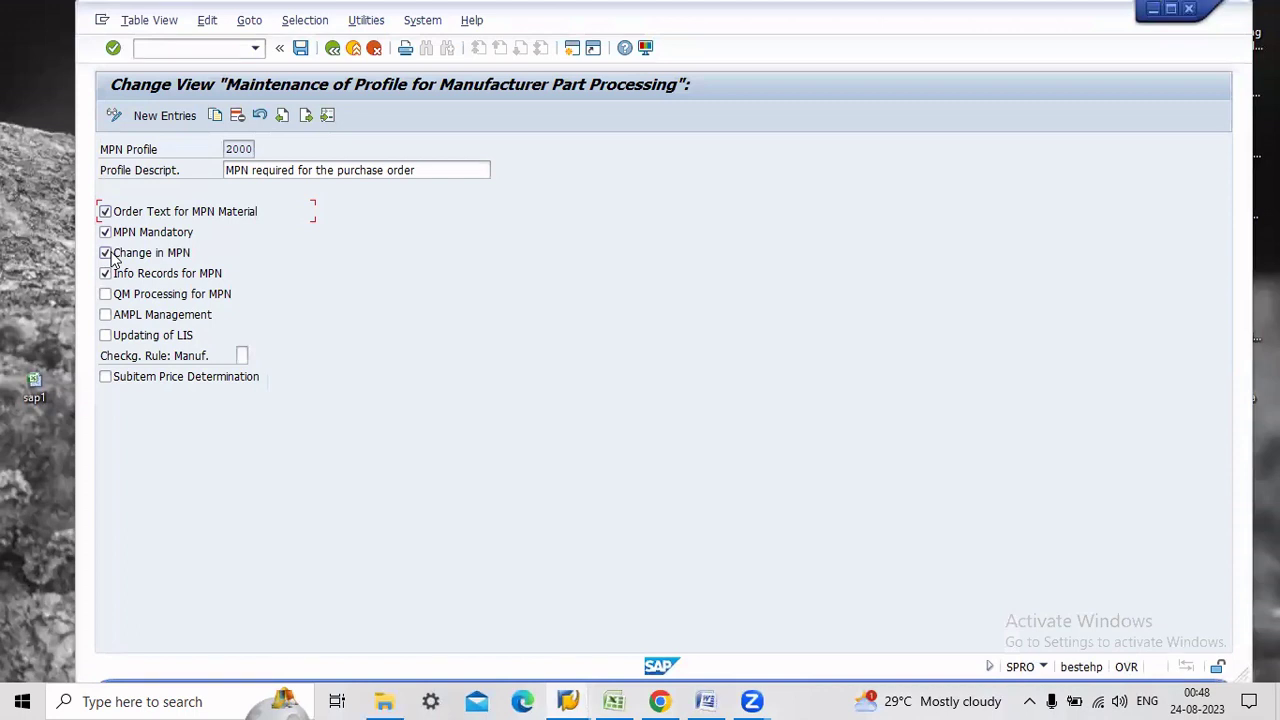
pyautogui.click(109, 212)
# Review the notes again, then save MPN profile 2000
pyautogui.click(706, 699)
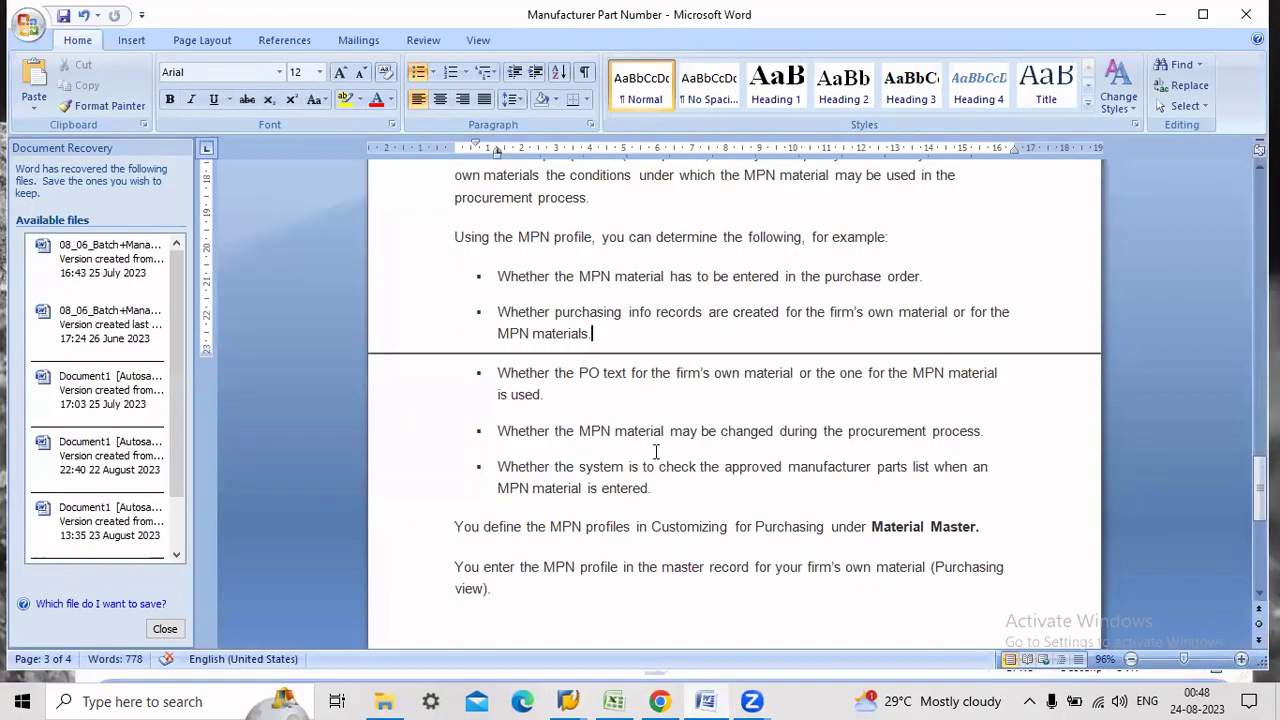
pyautogui.scroll(-1, 656, 452)
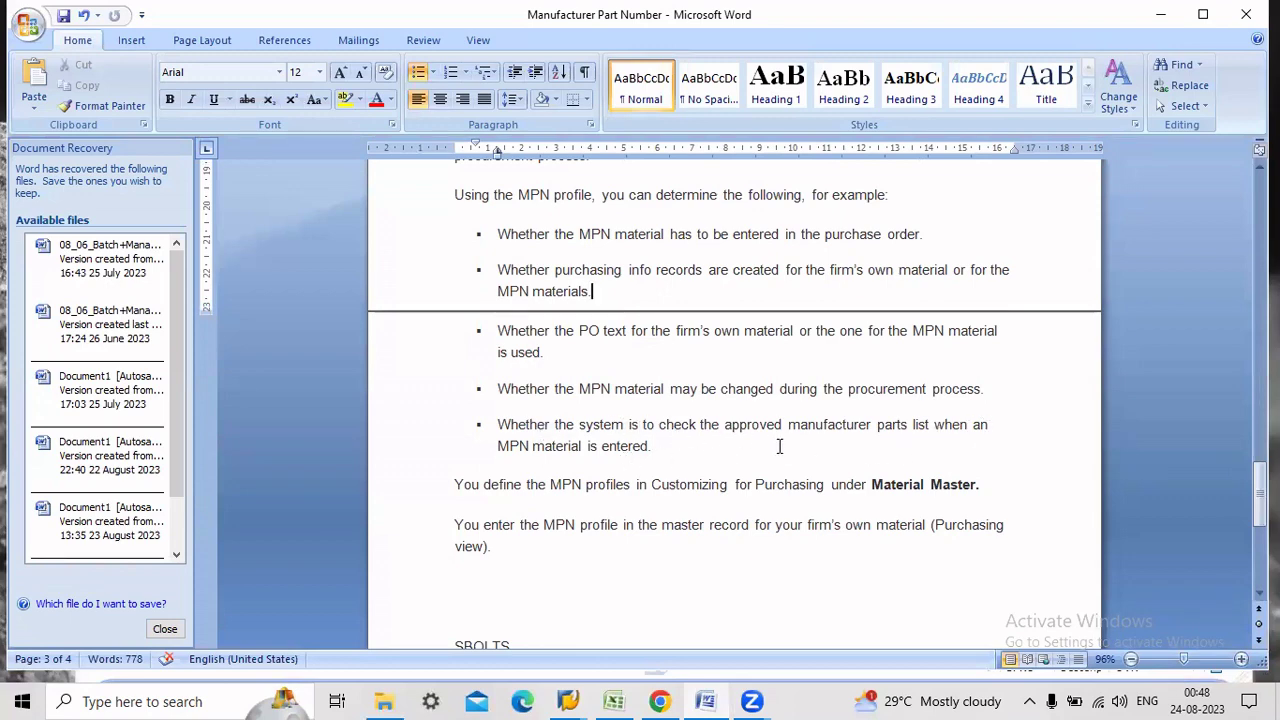
pyautogui.click(1156, 18)
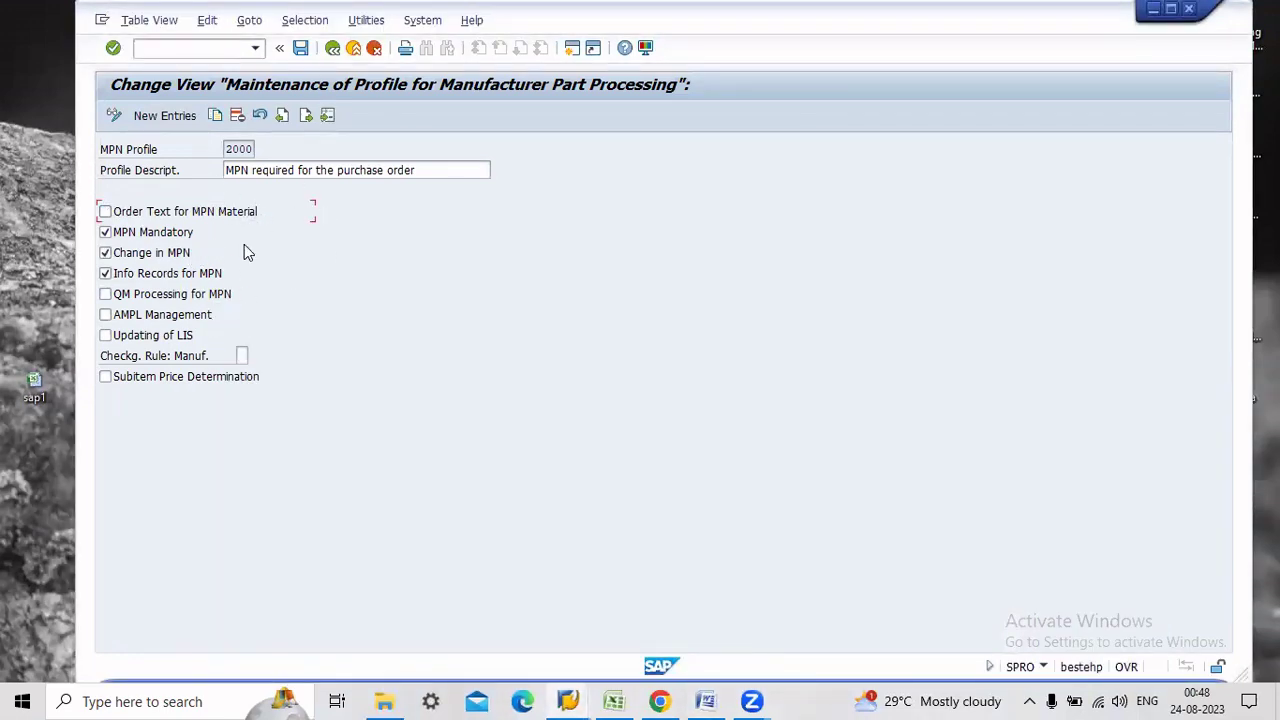
pyautogui.click(300, 48)
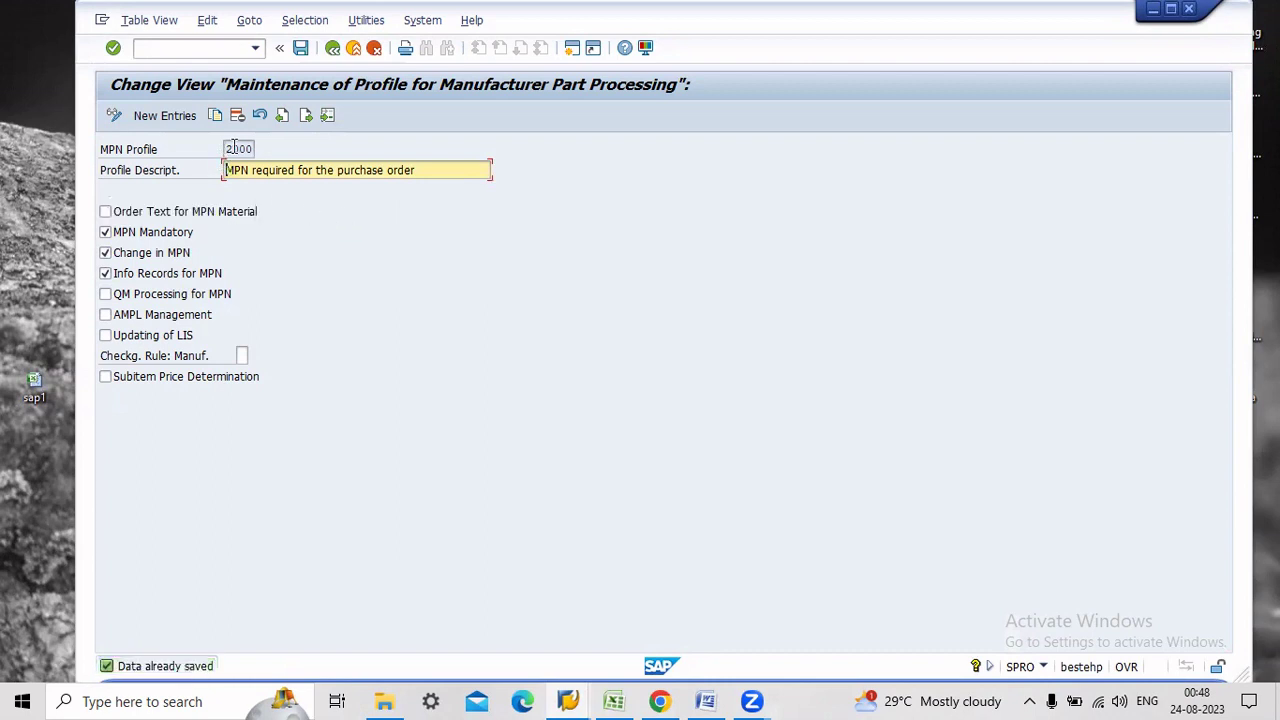
# Back out of profile 2000 and Customizing three levels, then exit to SAP Easy Access
pyautogui.click(332, 48)
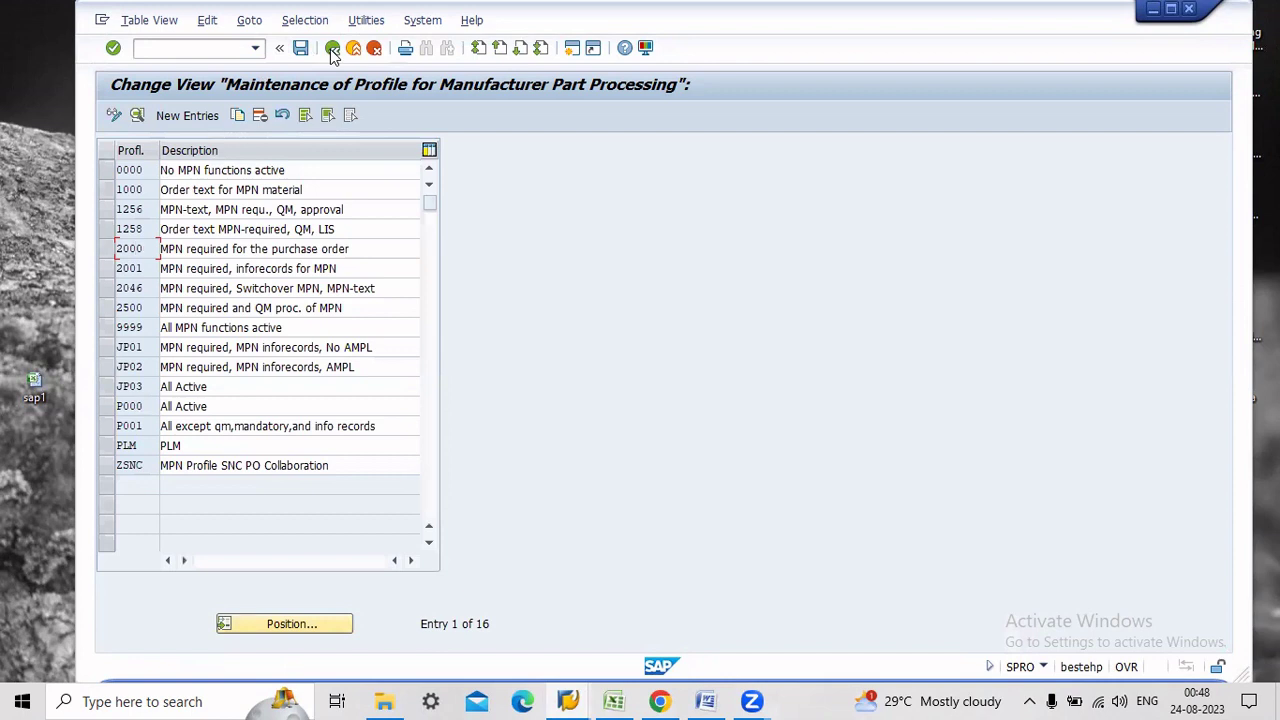
pyautogui.click(332, 48)
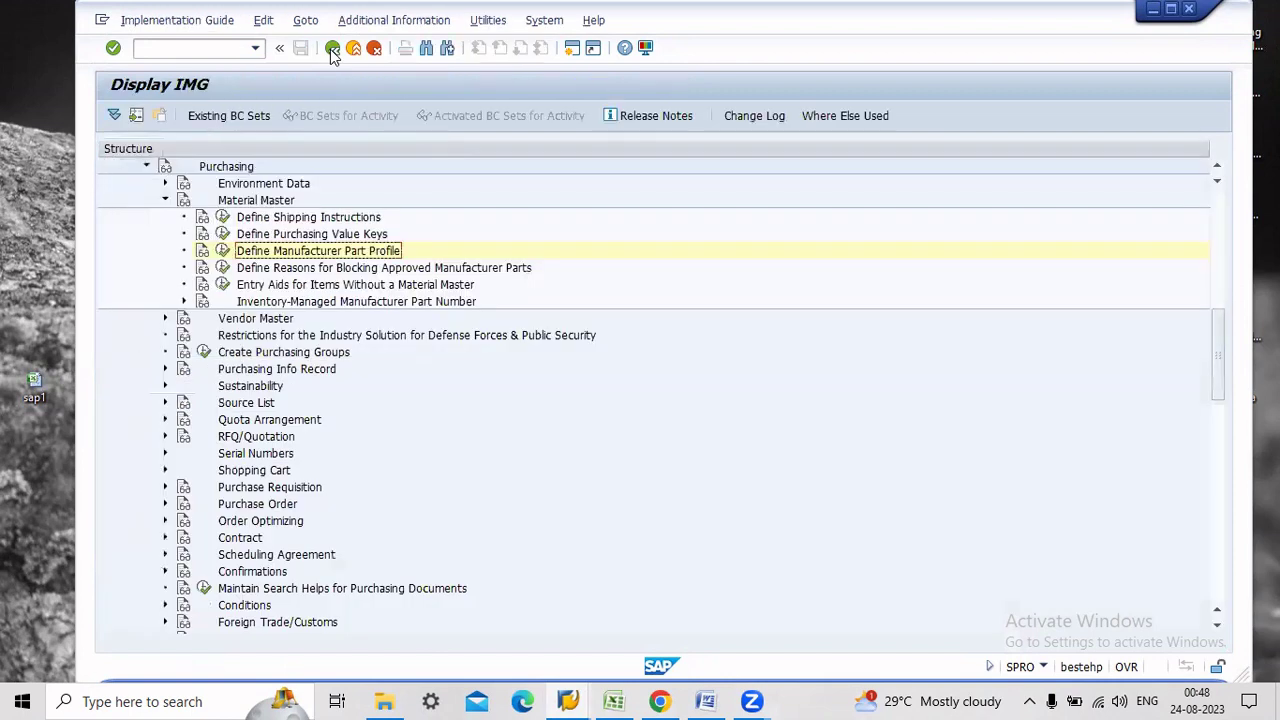
pyautogui.click(332, 48)
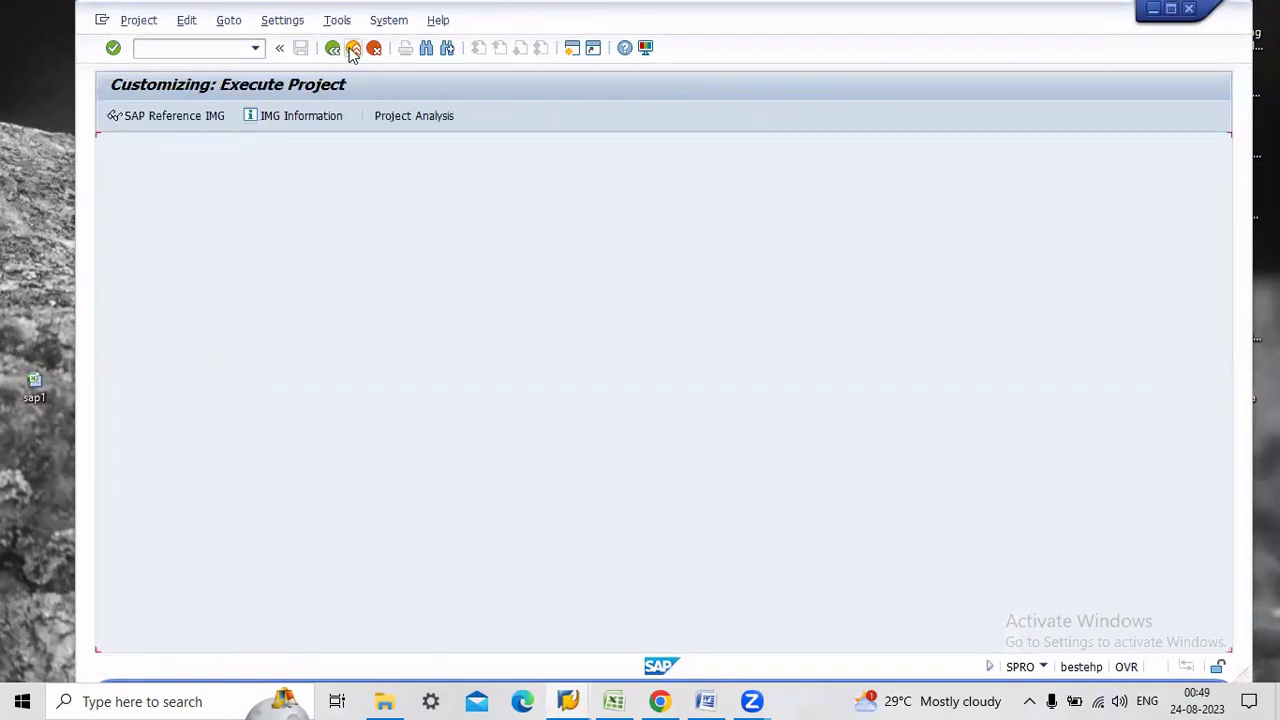
pyautogui.click(353, 49)
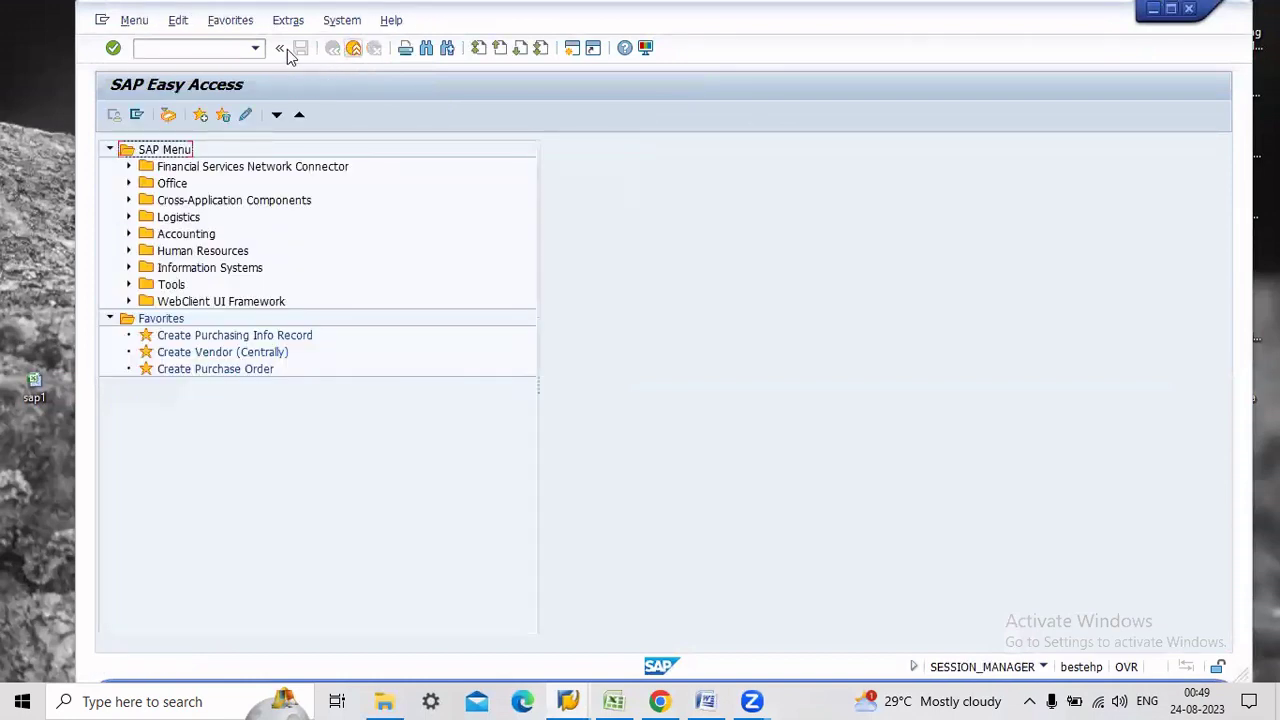
# Start transaction MM01 to create a new material
pyautogui.click(160, 48)
pyautogui.write('mm01')
pyautogui.press('Return')
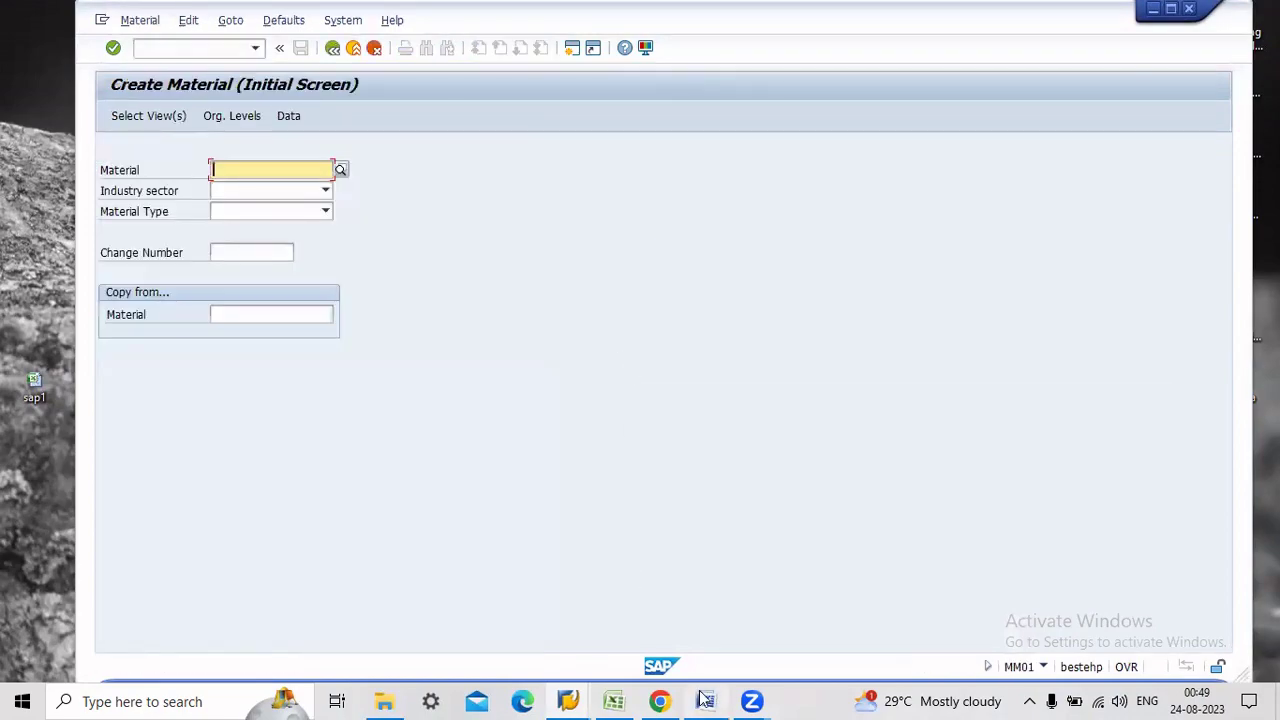
# In the Word notes, correct the material name SBOLTS to vBOLTS
pyautogui.click(705, 700)
pyautogui.scroll(3, 687, 397)
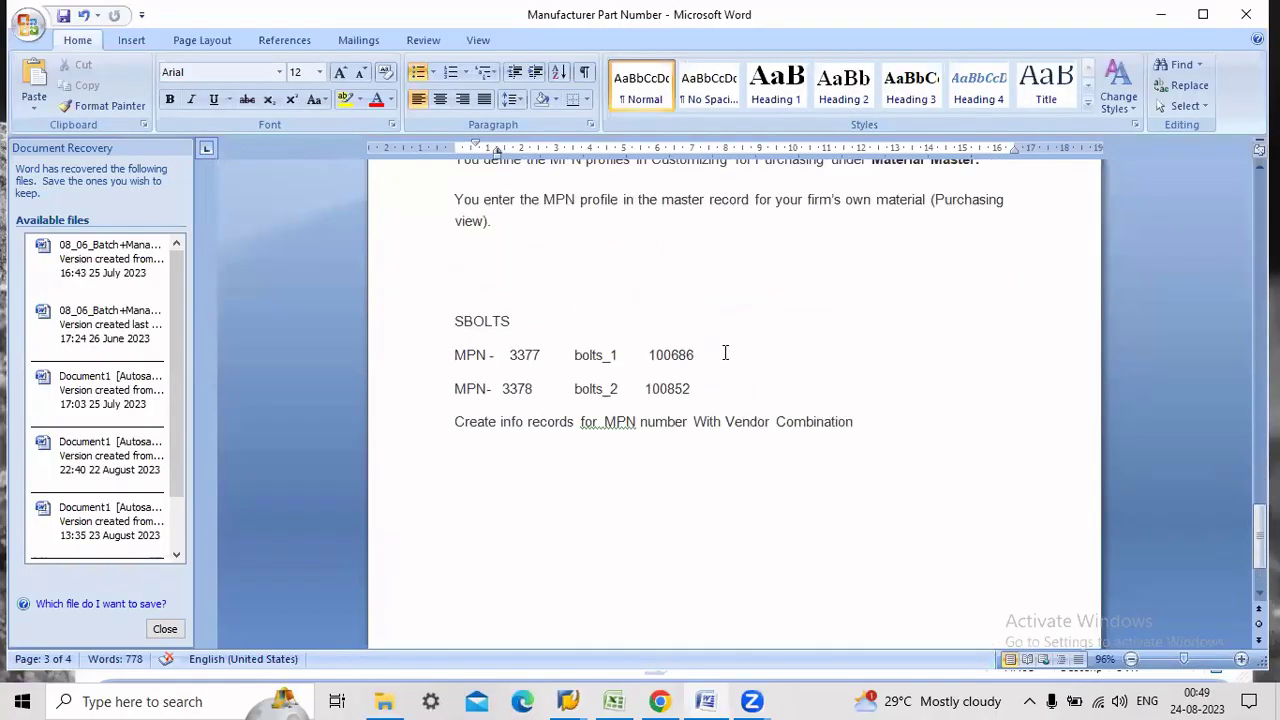
pyautogui.click(463, 321)
pyautogui.press('BackSpace')
pyautogui.write('v')
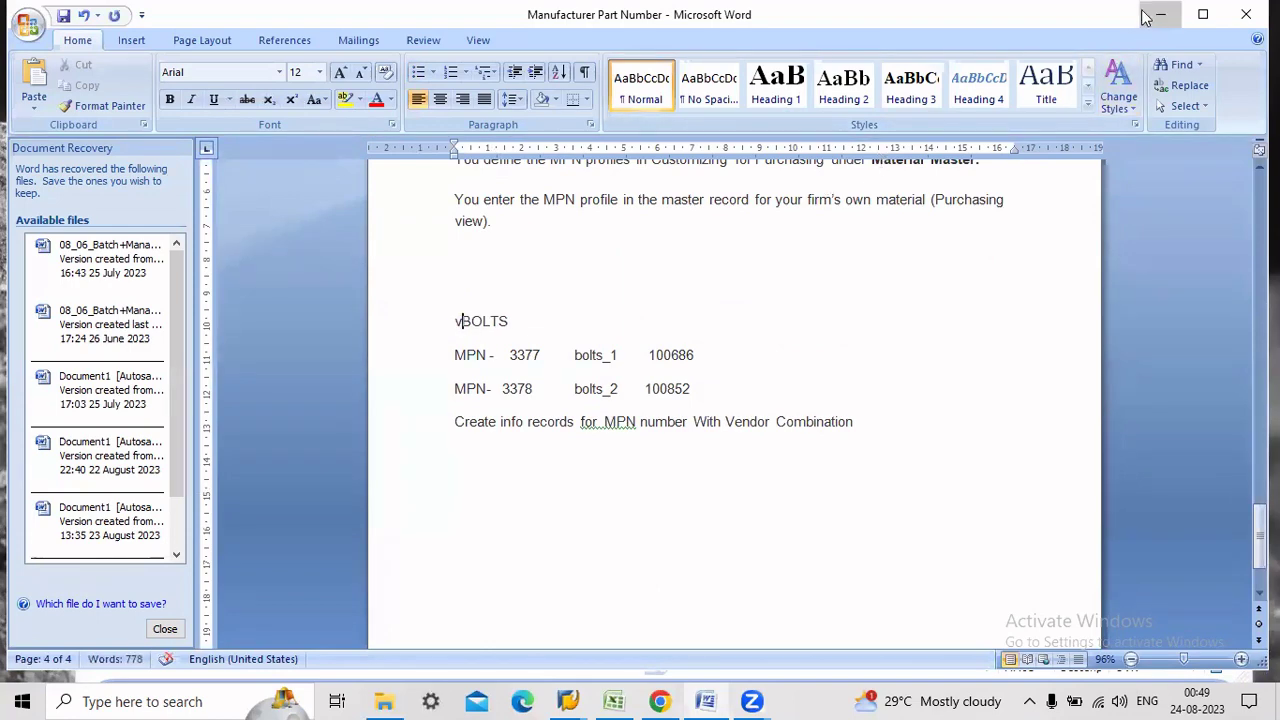
pyautogui.click(1160, 14)
# Set industry sector Mechanical Engineering and material type ZSEZ RAW MATERIAL
pyautogui.click(300, 191)
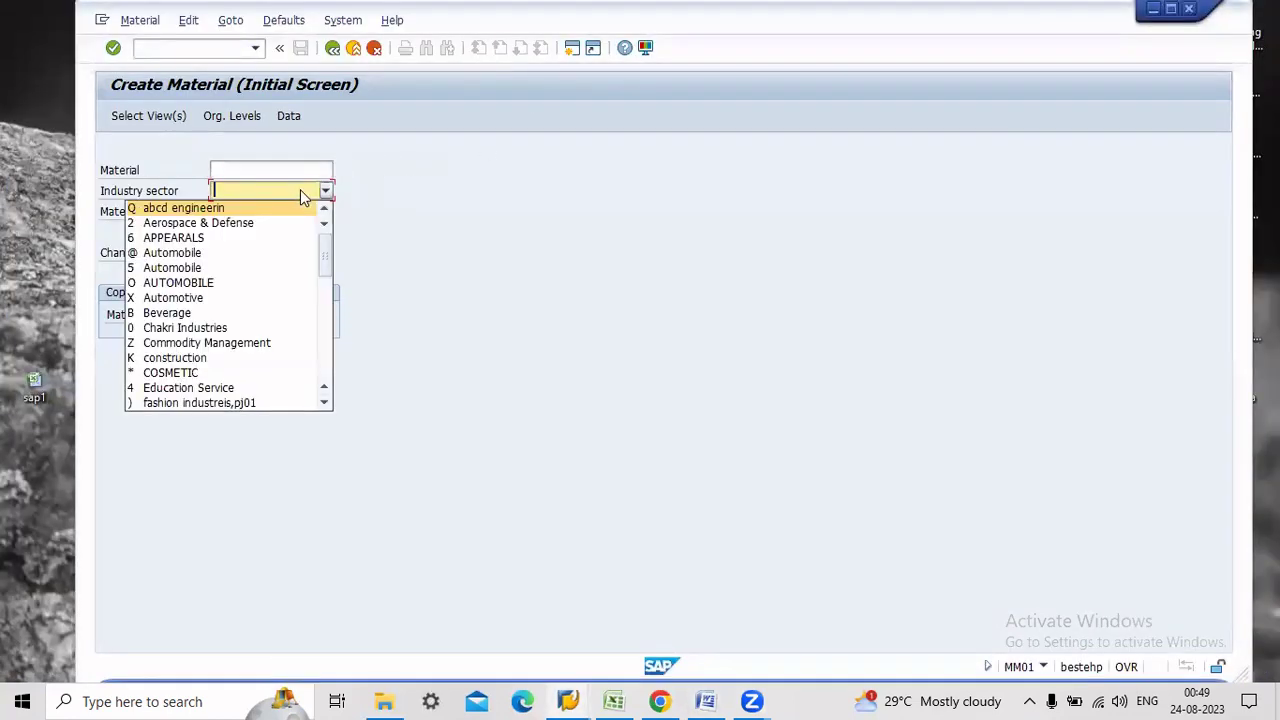
pyautogui.scroll(-4, 297, 205)
pyautogui.click(277, 402)
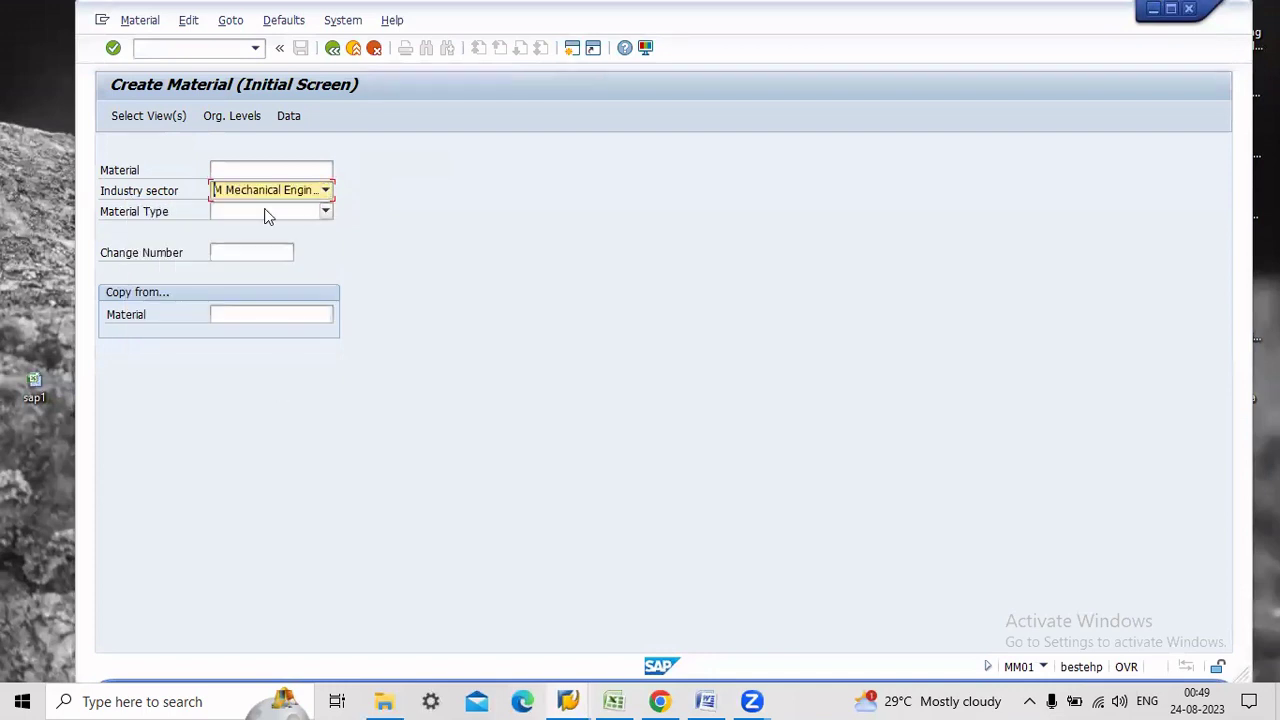
pyautogui.click(268, 212)
pyautogui.press('Down')
pyautogui.press('Down')
pyautogui.press('Down')
pyautogui.press('Down')
pyautogui.press('Down')
pyautogui.press('Down')
pyautogui.press('Down')
pyautogui.press('Down')
pyautogui.press('Down')
pyautogui.press('Down')
pyautogui.press('Down')
pyautogui.press('Down')
pyautogui.press('Down')
pyautogui.press('Down')
pyautogui.press('Down')
pyautogui.press('Down')
pyautogui.press('Down')
pyautogui.press('Down')
pyautogui.press('Down')
pyautogui.press('Down')
pyautogui.press('Down')
pyautogui.press('Down')
pyautogui.press('Down')
pyautogui.press('Down')
pyautogui.press('Down')
pyautogui.press('Down')
pyautogui.press('Down')
pyautogui.press('Down')
pyautogui.press('Down')
pyautogui.press('Down')
pyautogui.press('Down')
pyautogui.press('Down')
pyautogui.press('Down')
pyautogui.press('Down')
pyautogui.press('Down')
pyautogui.press('Down')
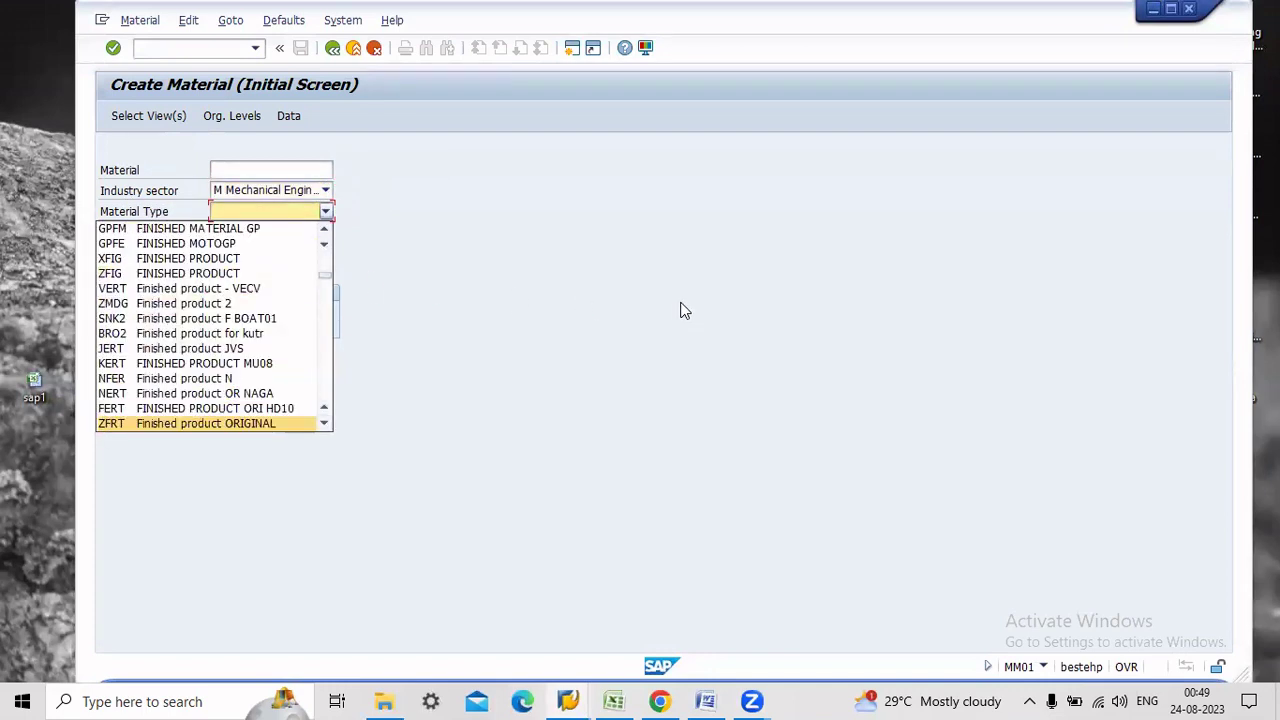
pyautogui.press('Down')
pyautogui.press('Down')
pyautogui.press('Down')
pyautogui.press('Down')
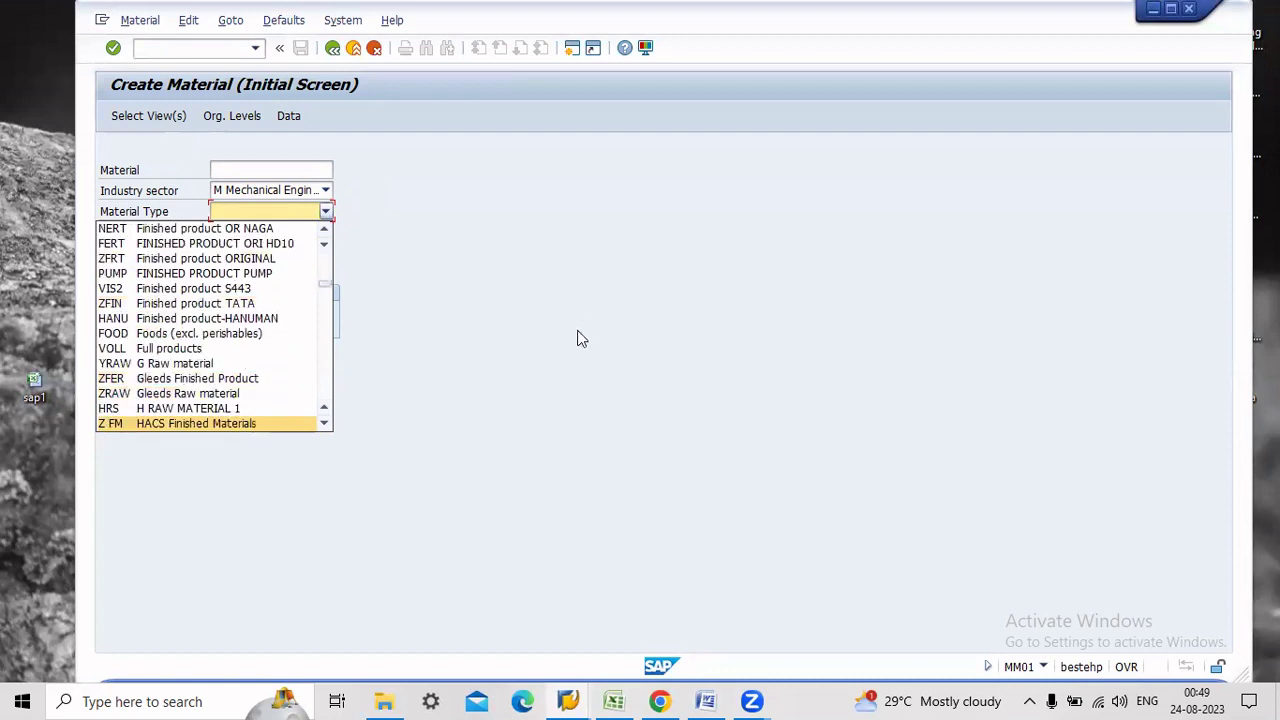
pyautogui.press('Down')
pyautogui.press('Down')
pyautogui.press('Down')
pyautogui.press('Down')
pyautogui.press('Down')
pyautogui.press('Down')
pyautogui.press('Down')
pyautogui.press('Down')
pyautogui.press('Down')
pyautogui.press('Down')
pyautogui.press('Down')
pyautogui.press('Down')
pyautogui.press('Down')
pyautogui.press('Down')
pyautogui.press('Down')
pyautogui.press('Down')
pyautogui.press('Down')
pyautogui.press('Down')
pyautogui.press('Down')
pyautogui.press('Down')
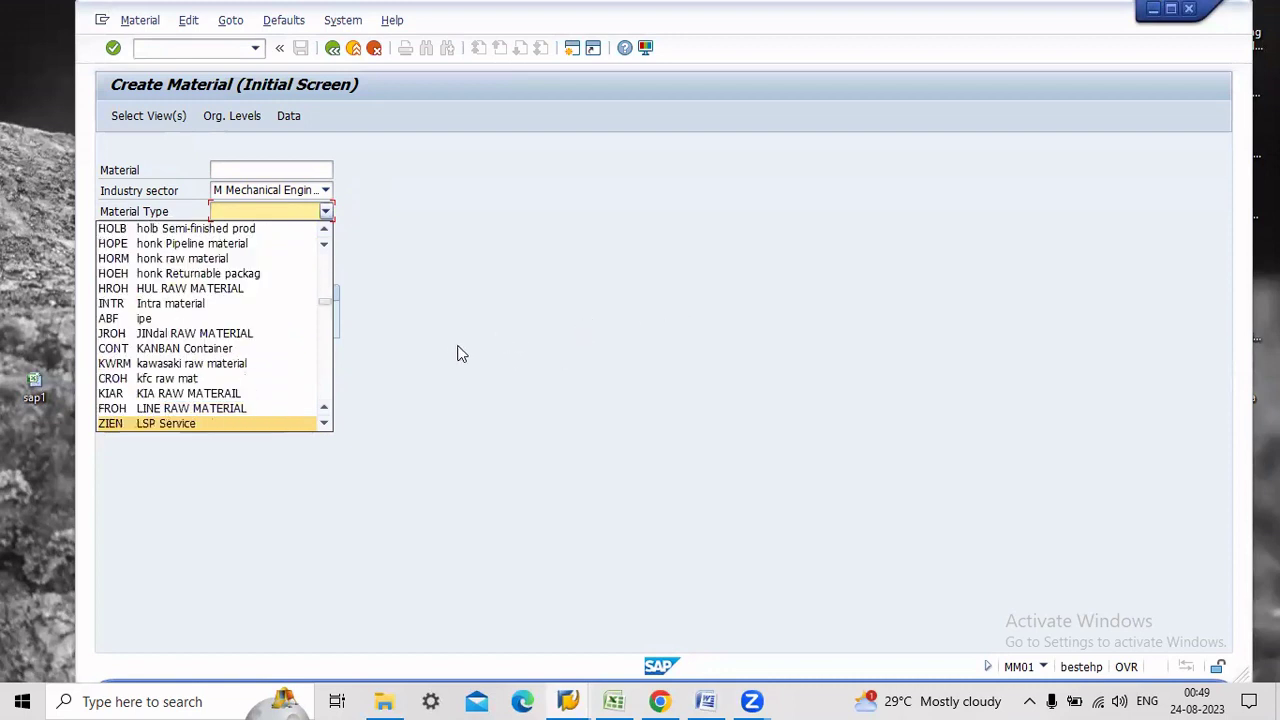
pyautogui.press('Down')
pyautogui.press('Down')
pyautogui.press('Down')
pyautogui.press('Down')
pyautogui.press('Down')
pyautogui.press('Down')
pyautogui.press('Down')
pyautogui.press('Down')
pyautogui.press('Down')
pyautogui.press('Down')
pyautogui.press('Down')
pyautogui.press('Down')
pyautogui.press('Down')
pyautogui.press('Down')
pyautogui.press('Down')
pyautogui.press('Down')
pyautogui.press('Down')
pyautogui.press('Down')
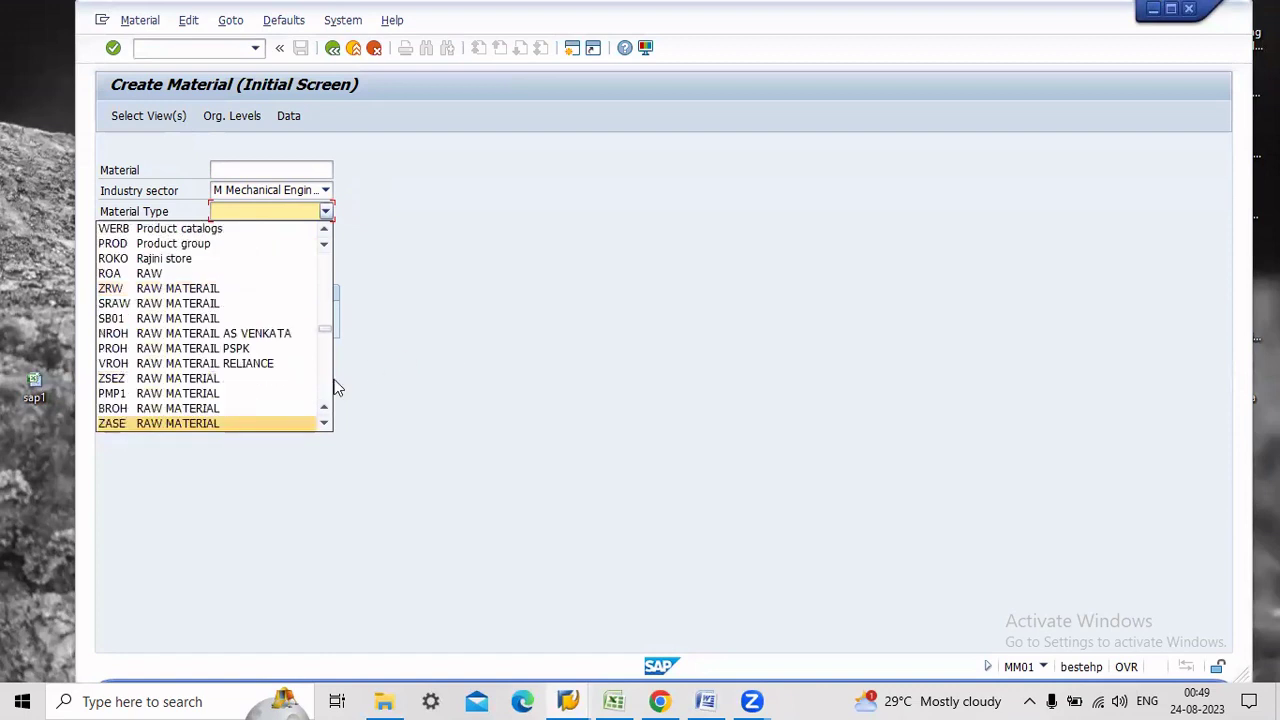
pyautogui.click(212, 383)
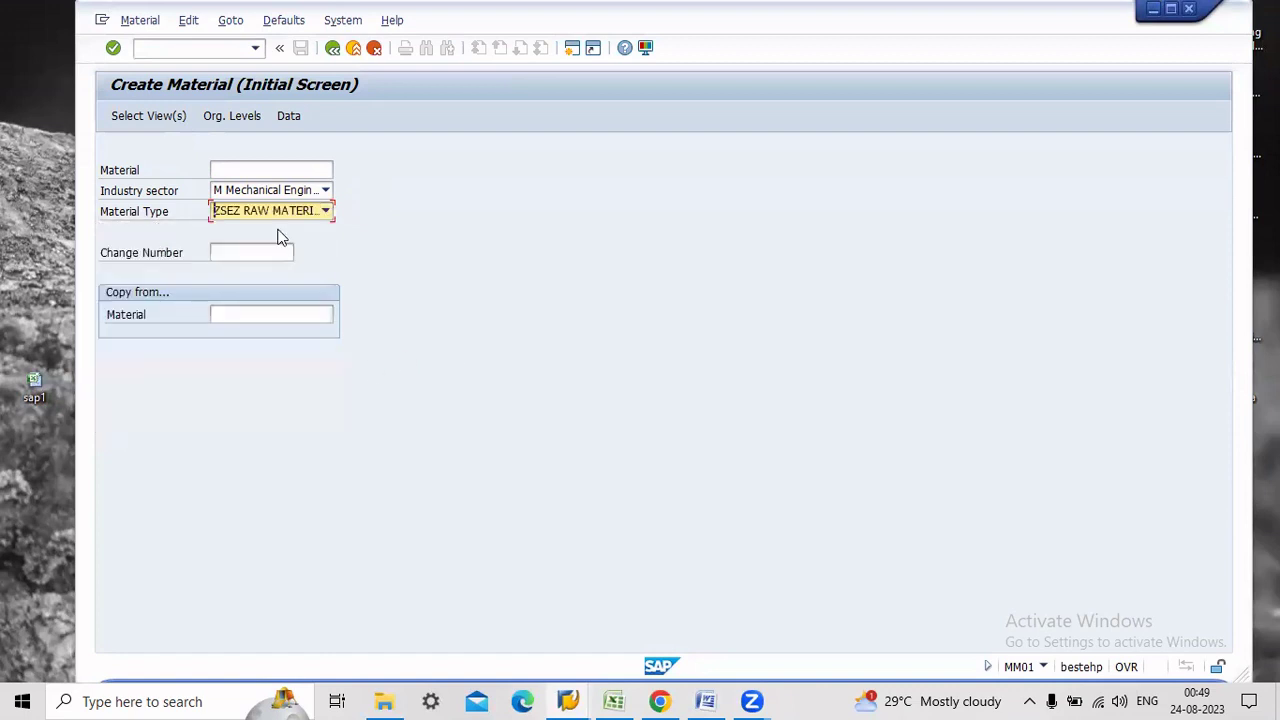
# Enter material number vbolts and continue to the view selection
pyautogui.click(268, 168)
pyautogui.write('v')
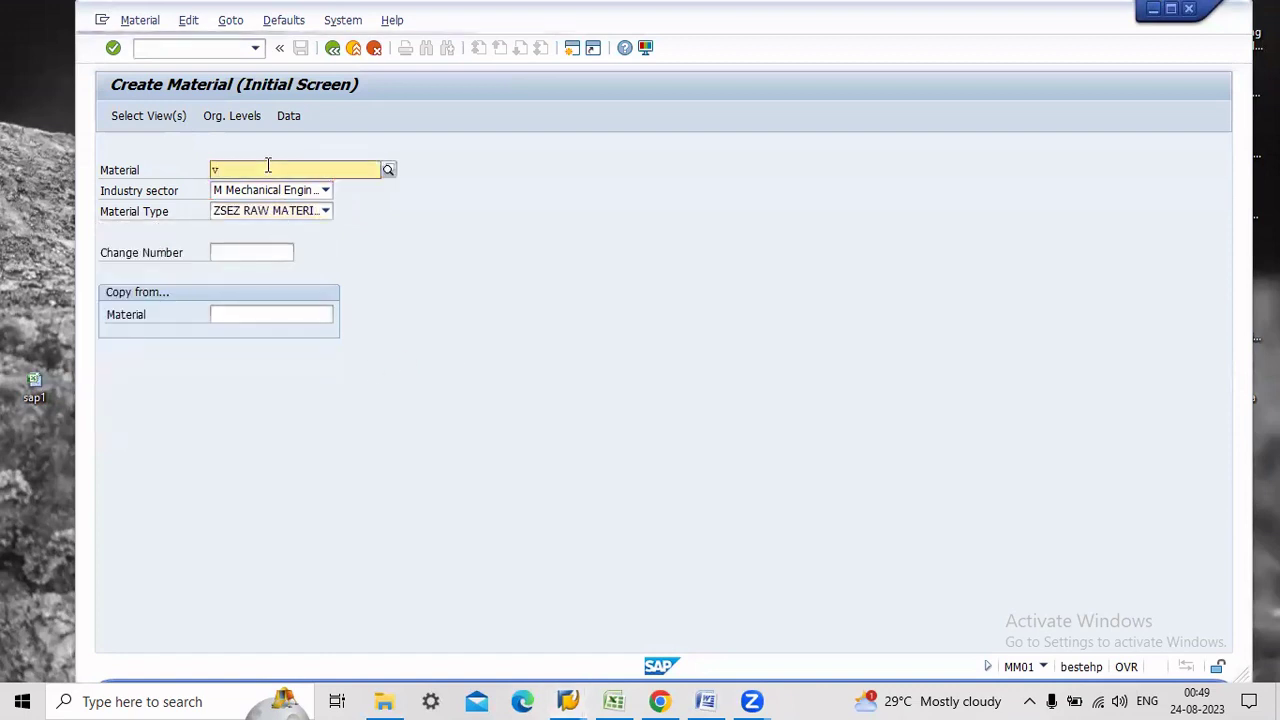
pyautogui.write('bo1ts')
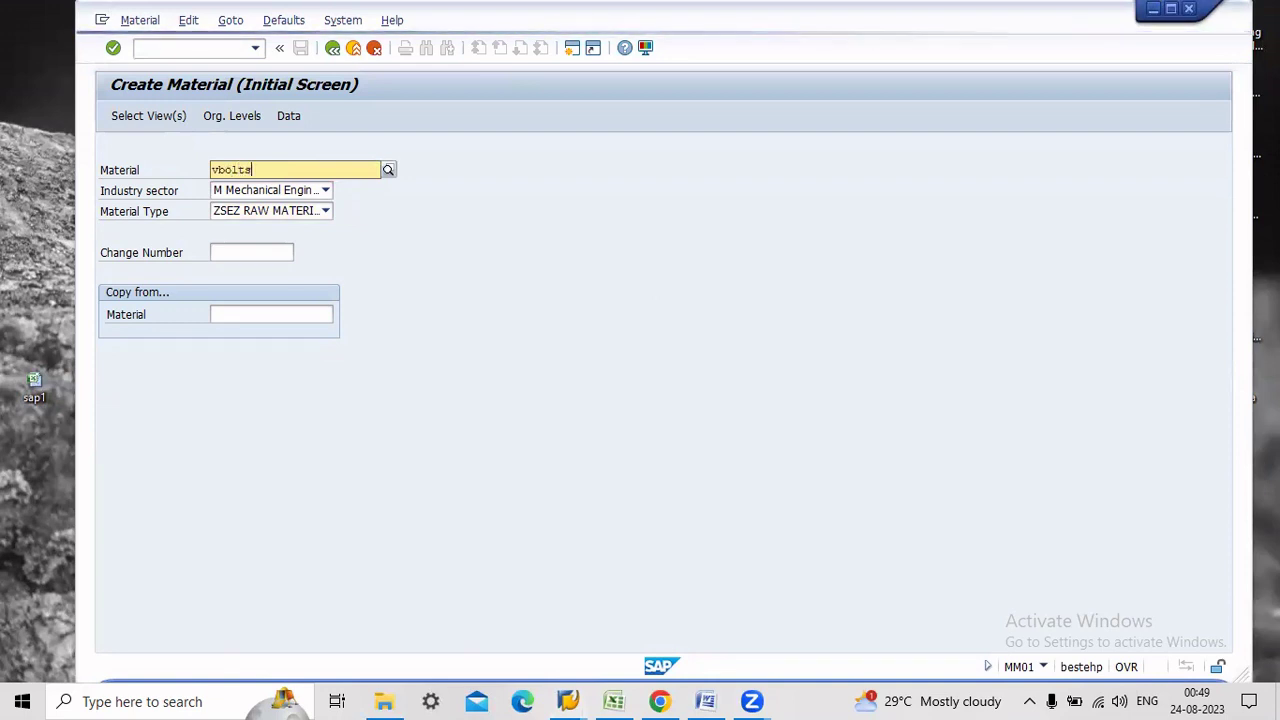
pyautogui.press('Return')
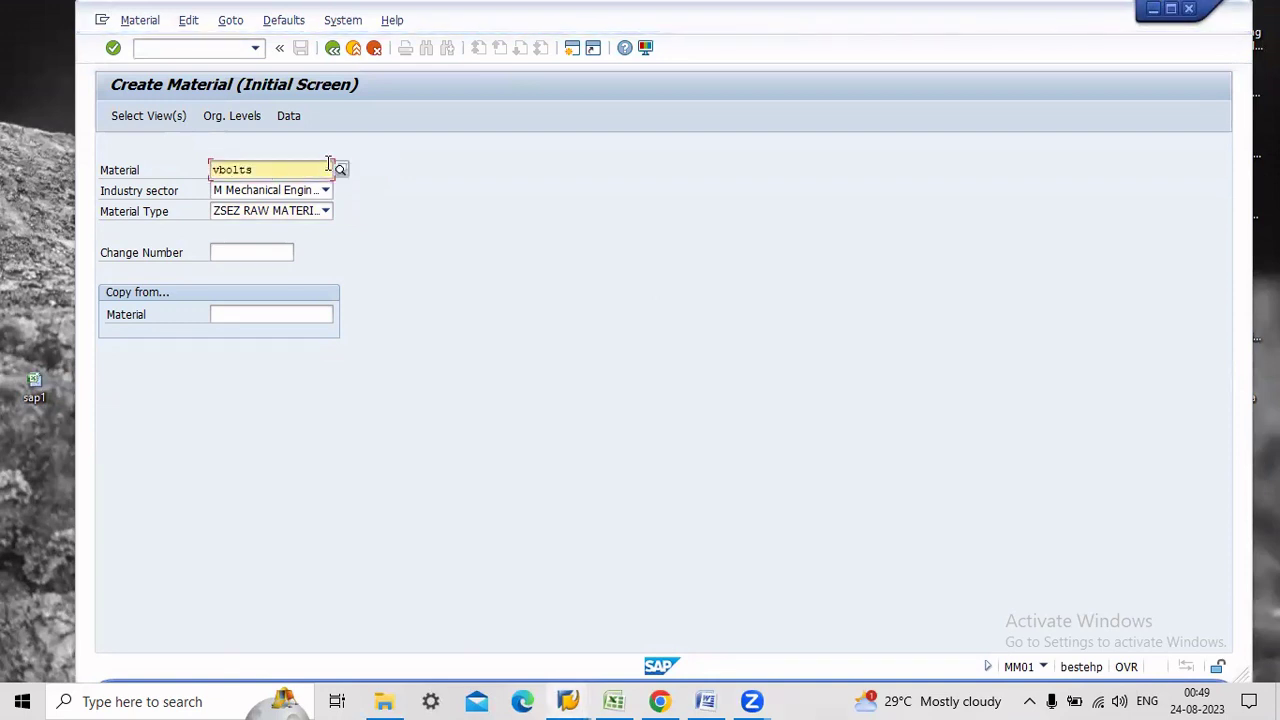
pyautogui.press('Return')
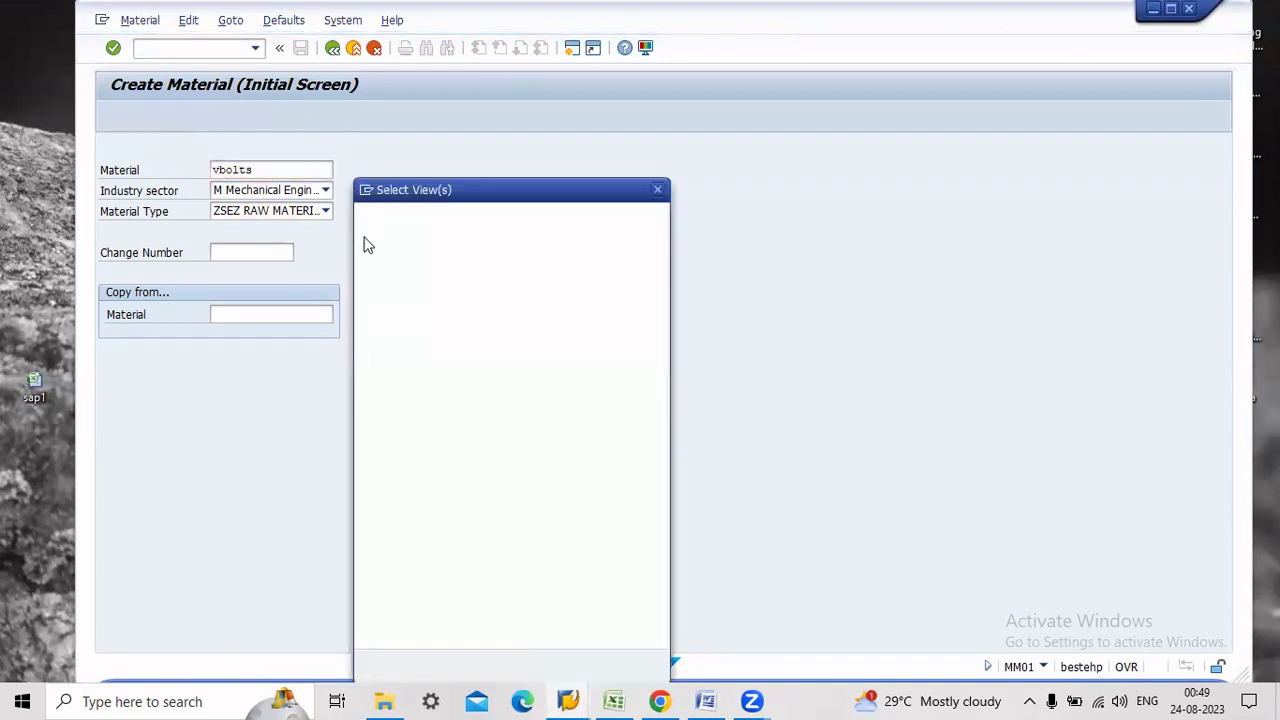
# Select Basic Data 1/2, Purchasing, General Plant Data 1 and Accounting 1 views for plant SEZ1
pyautogui.click(365, 241)
pyautogui.click(365, 260)
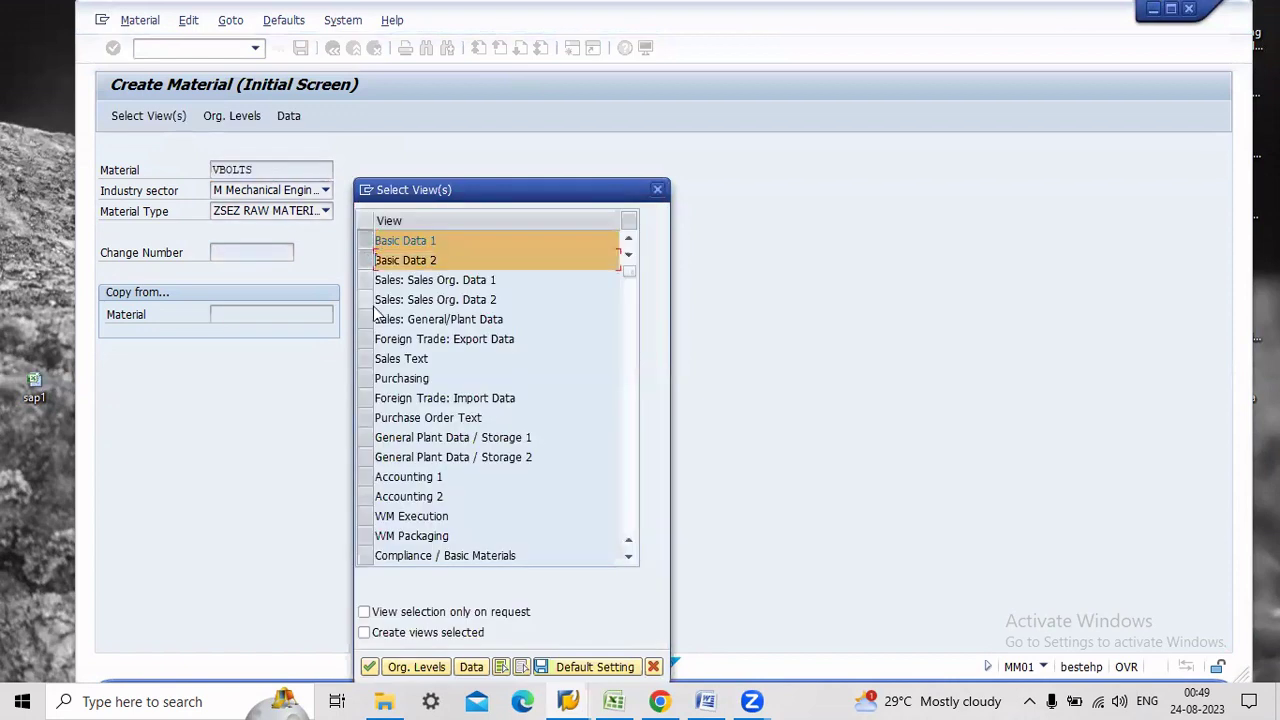
pyautogui.click(366, 378)
pyautogui.click(365, 437)
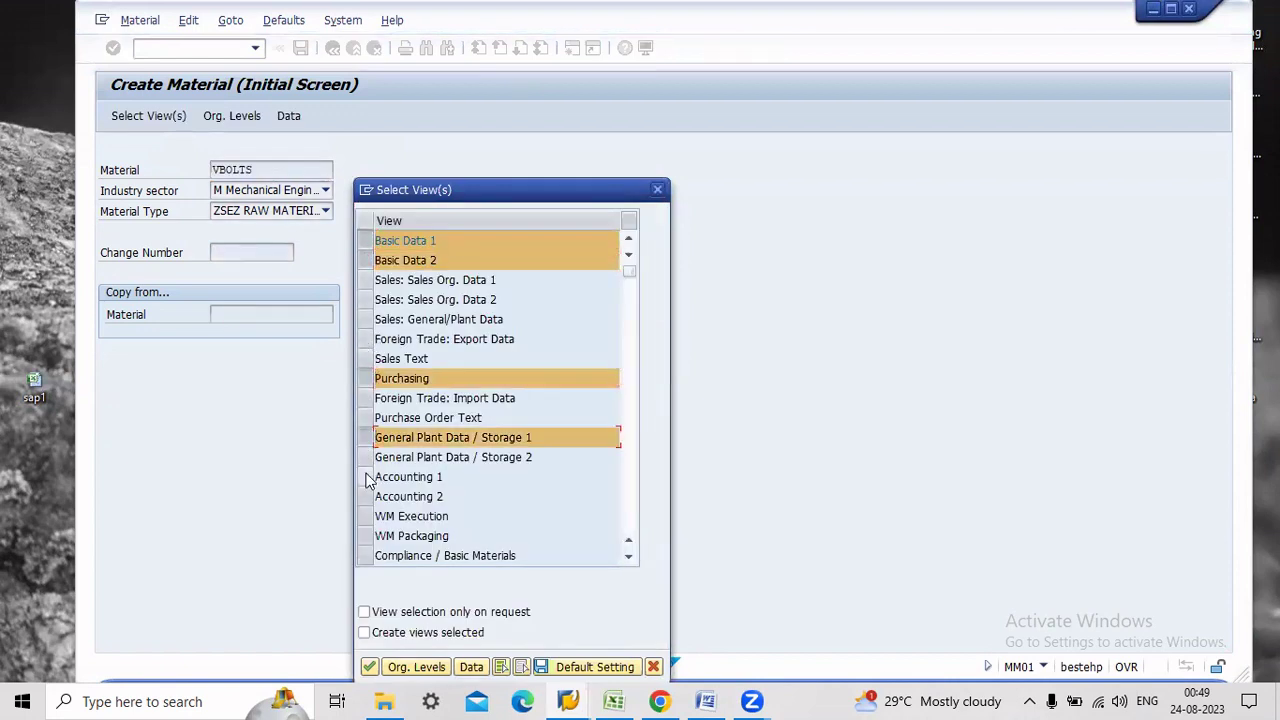
pyautogui.click(365, 476)
pyautogui.press('Return')
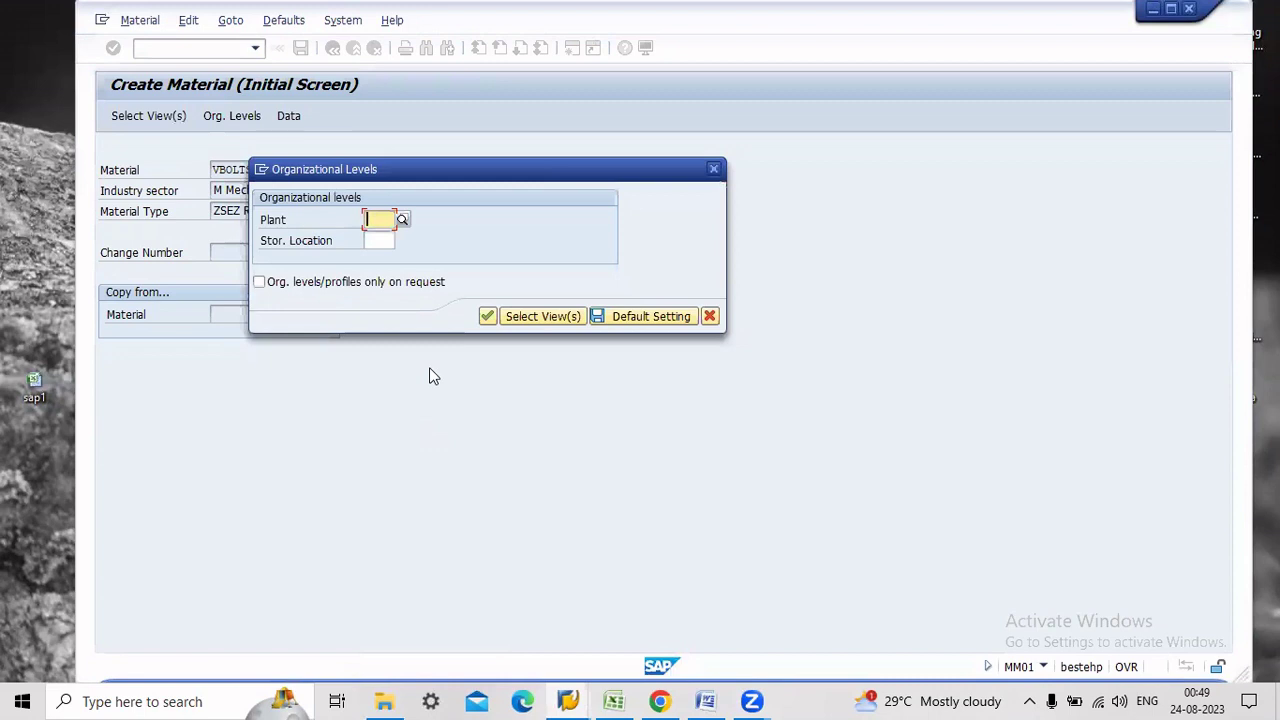
pyautogui.write('sez1')
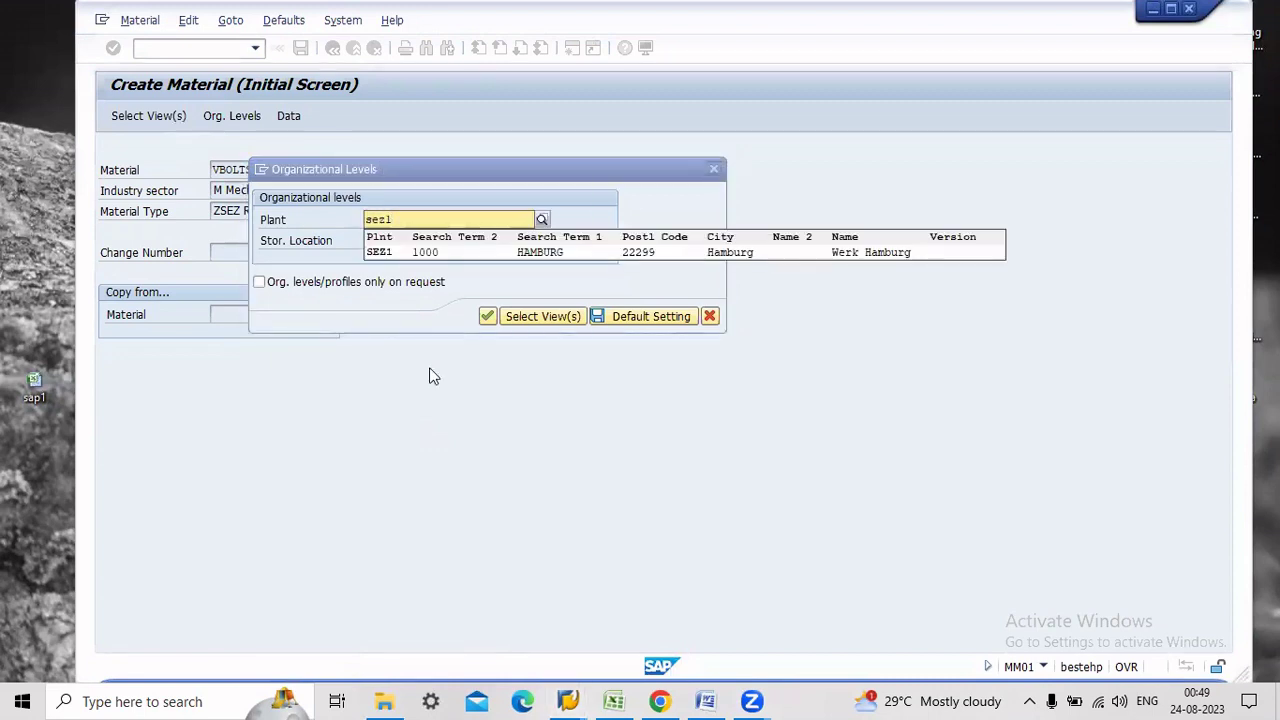
pyautogui.press('Return')
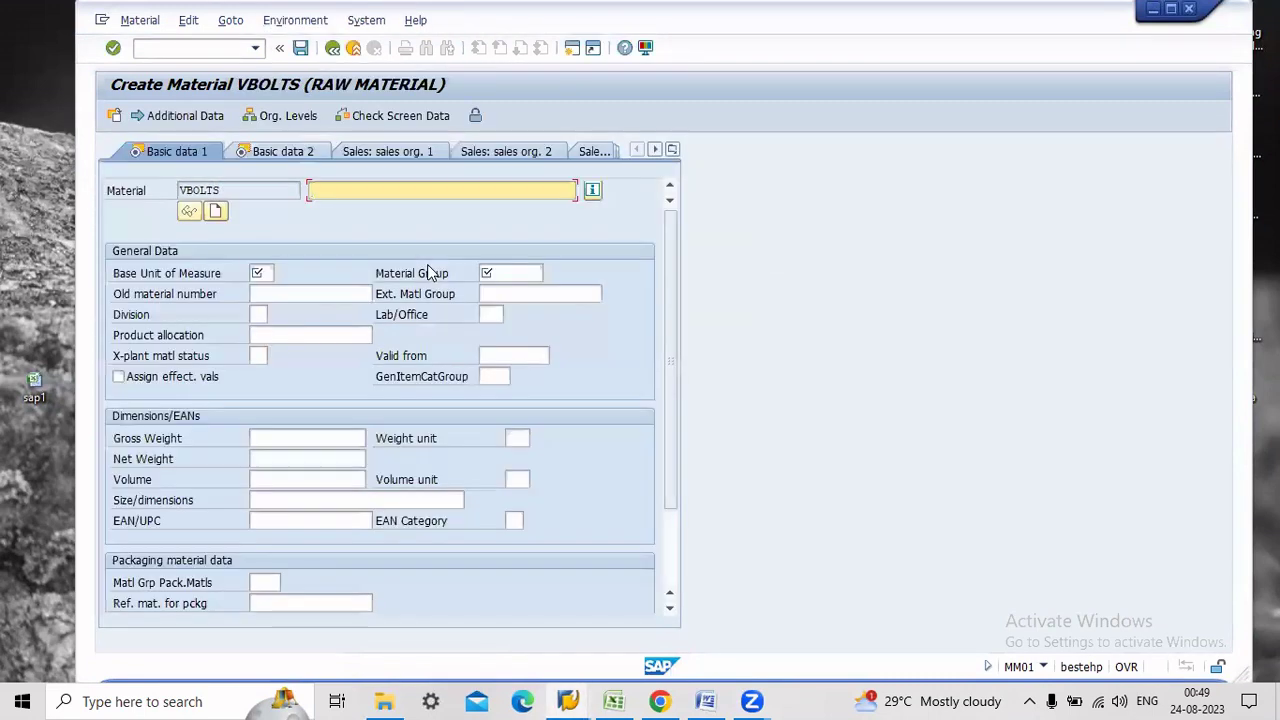
# Enter description 'test for mpn', base unit EA and material group 0001
pyautogui.write('test')
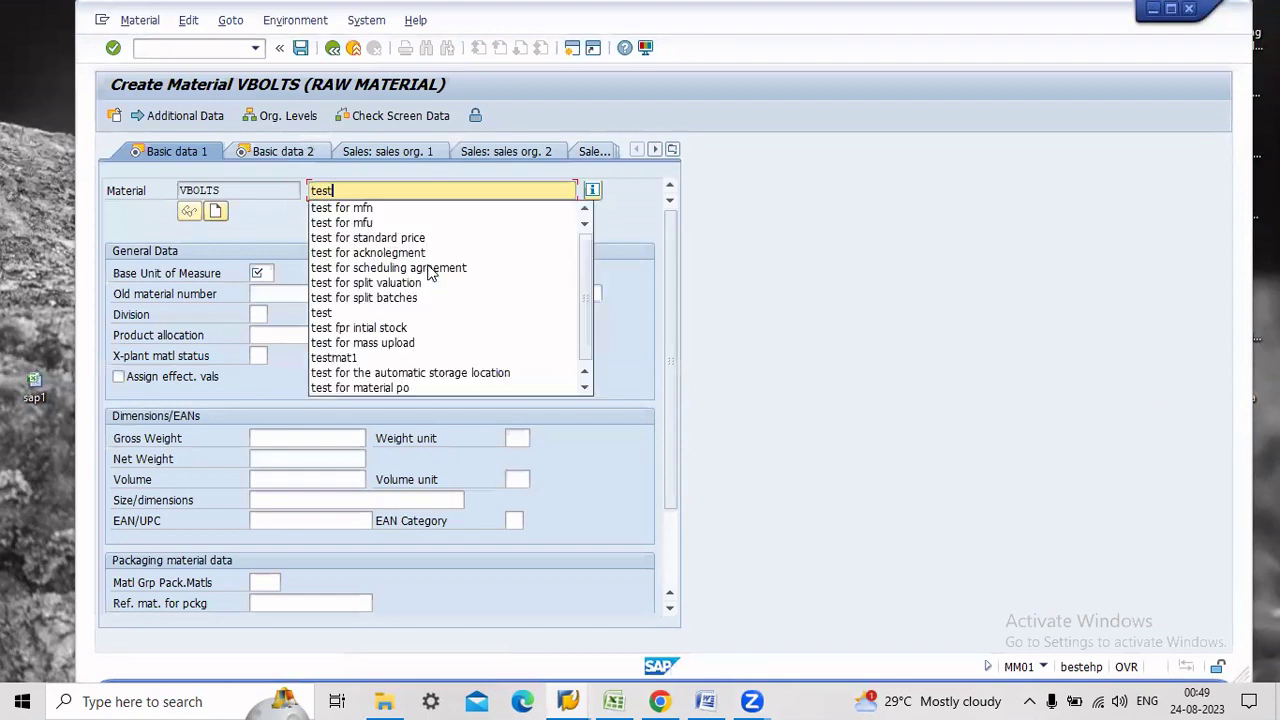
pyautogui.write(' for mpn')
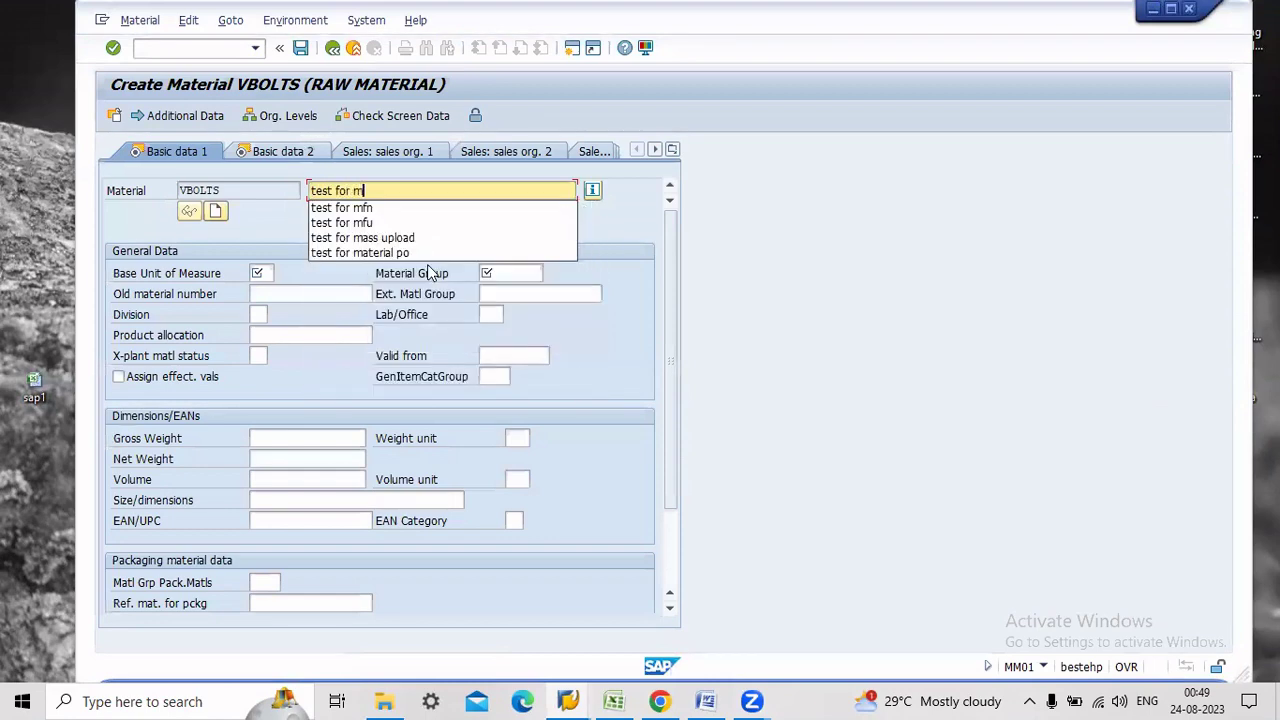
pyautogui.click(258, 272)
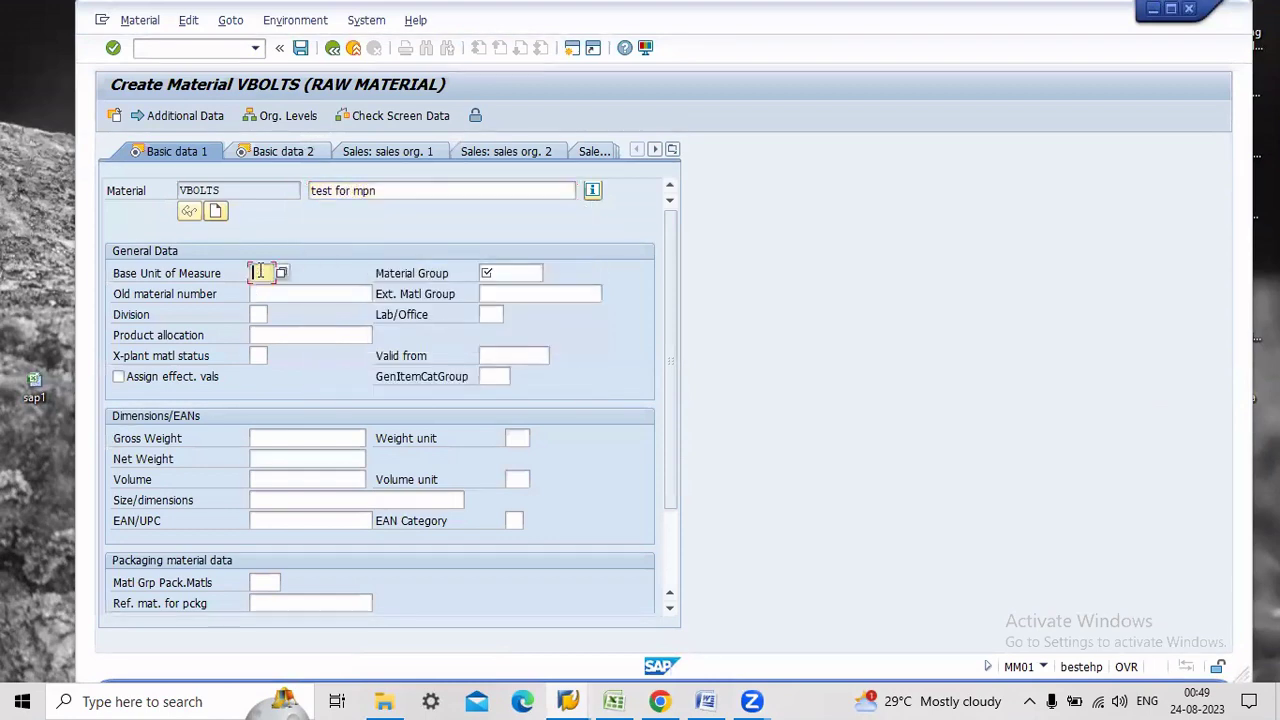
pyautogui.write('ea')
pyautogui.click(514, 273)
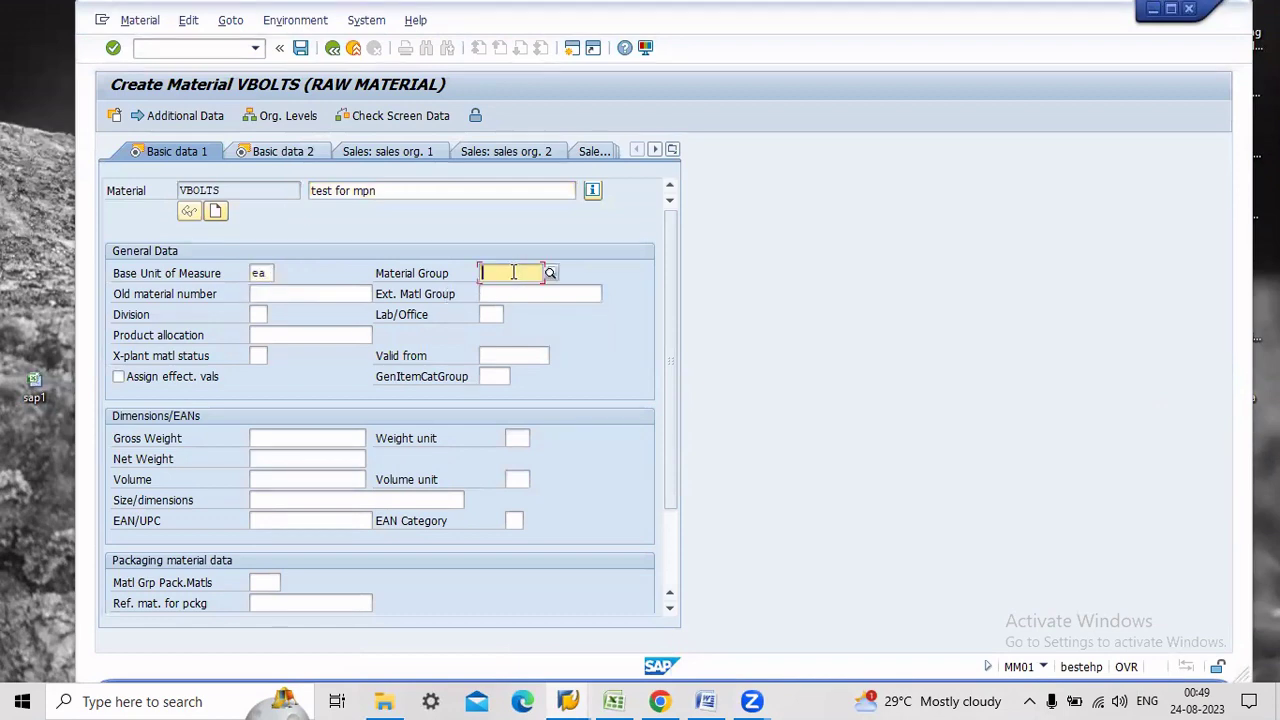
pyautogui.write('0001')
pyautogui.click(537, 300)
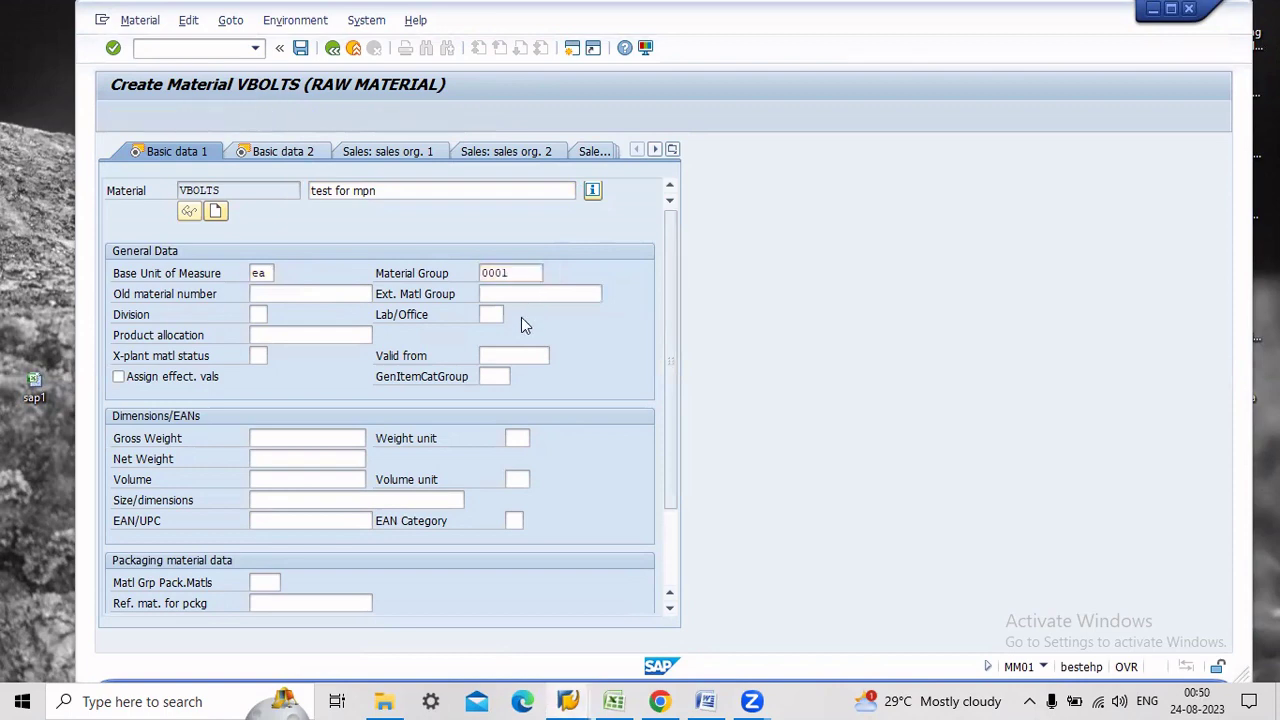
# Set purchasing group SZ1 and manufacturer part profile 2000 on the Purchasing view
pyautogui.press('Return')
pyautogui.press('Return')
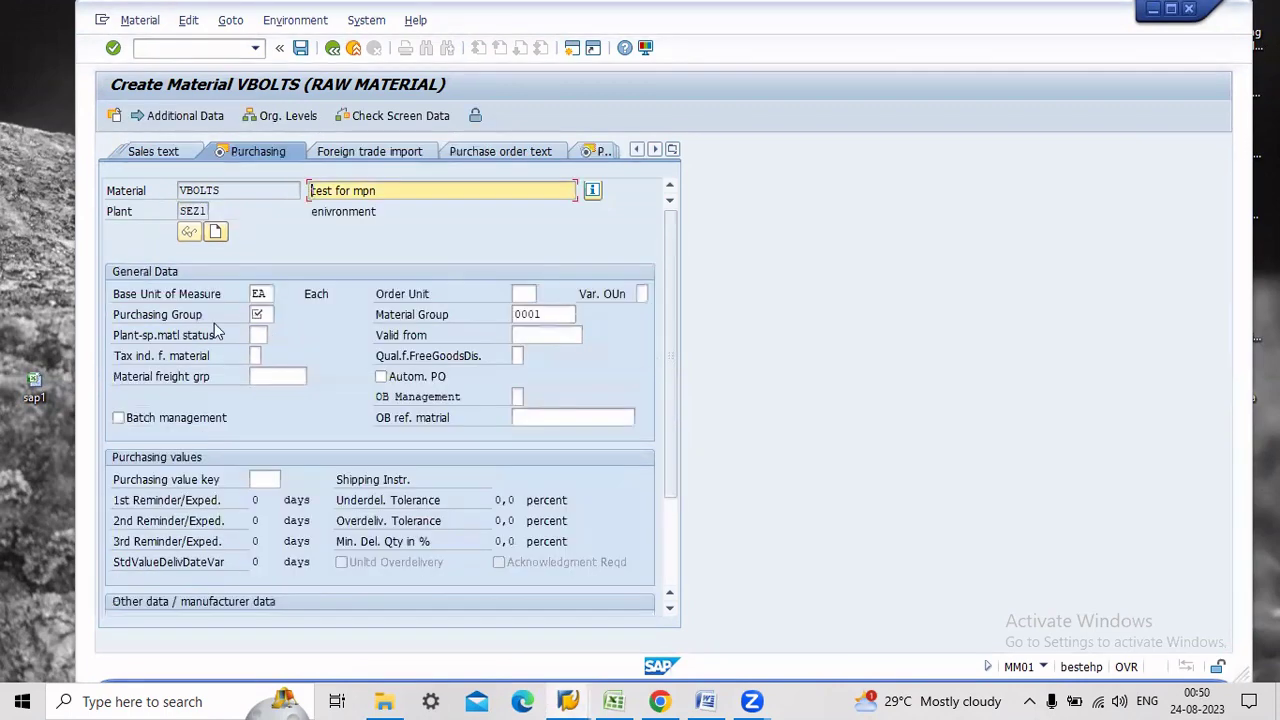
pyautogui.click(257, 314)
pyautogui.write('s')
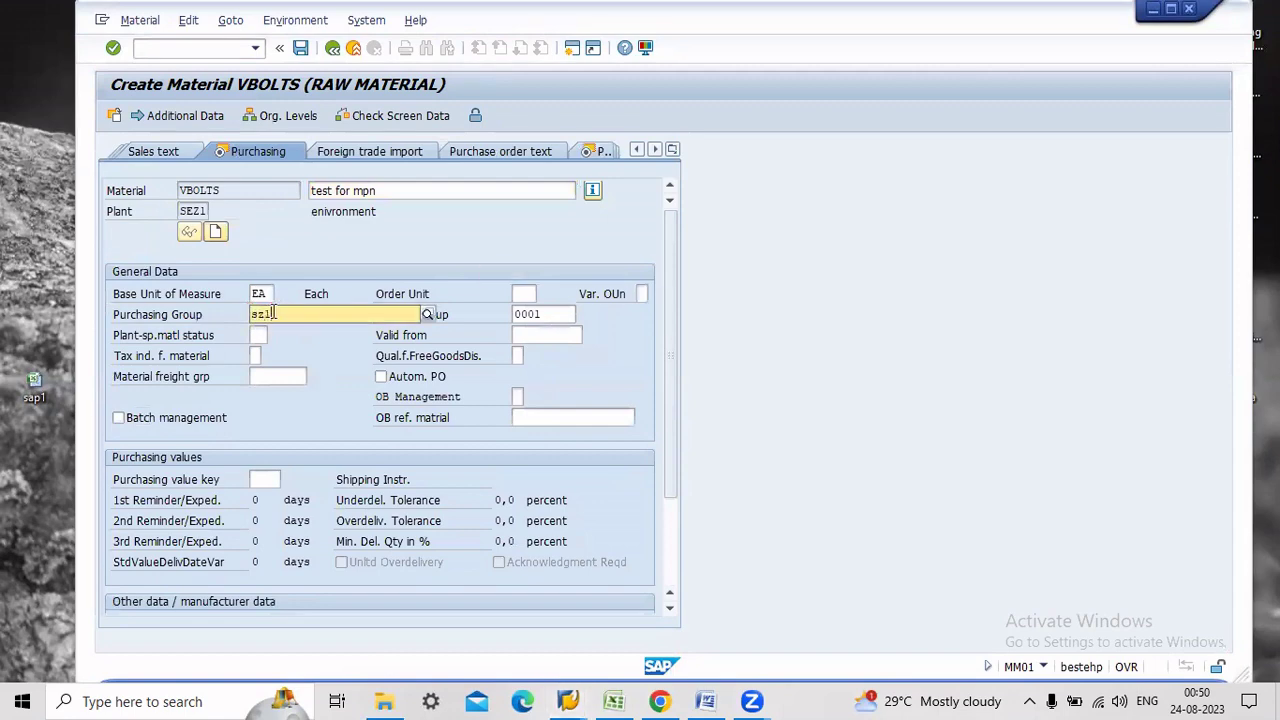
pyautogui.write('z1')
pyautogui.click(270, 344)
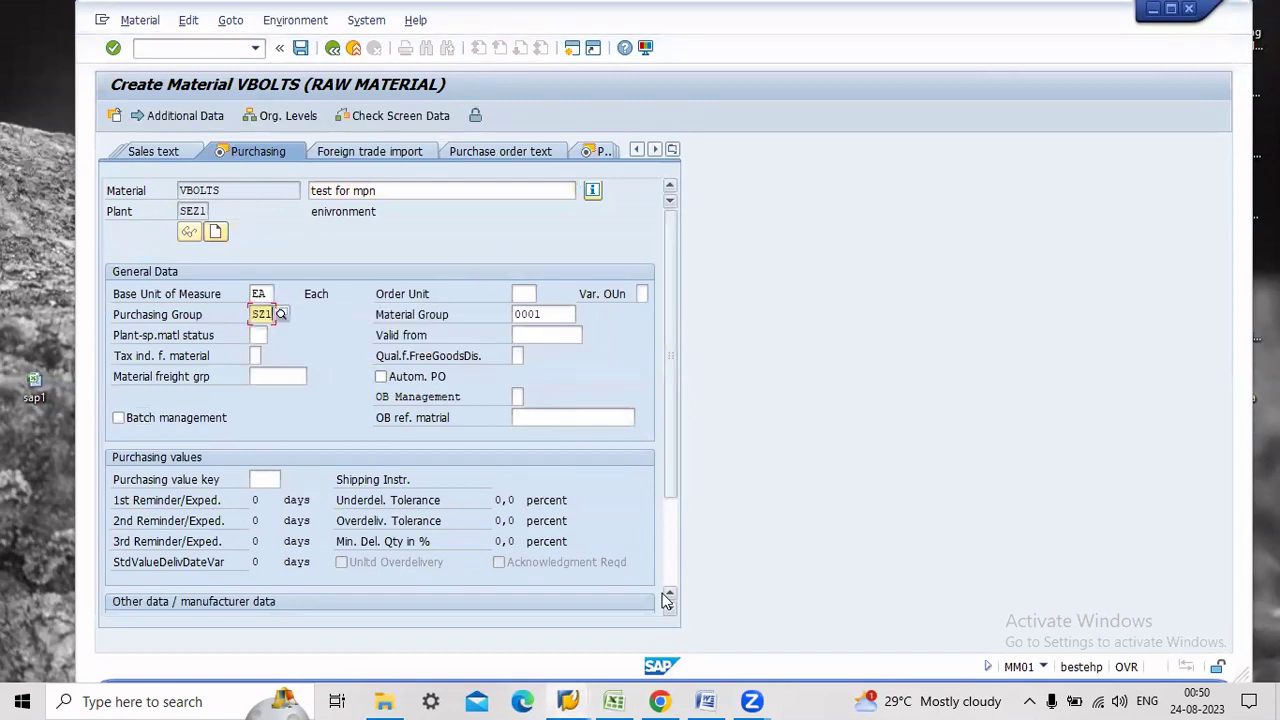
pyautogui.scroll(-6, 667, 600)
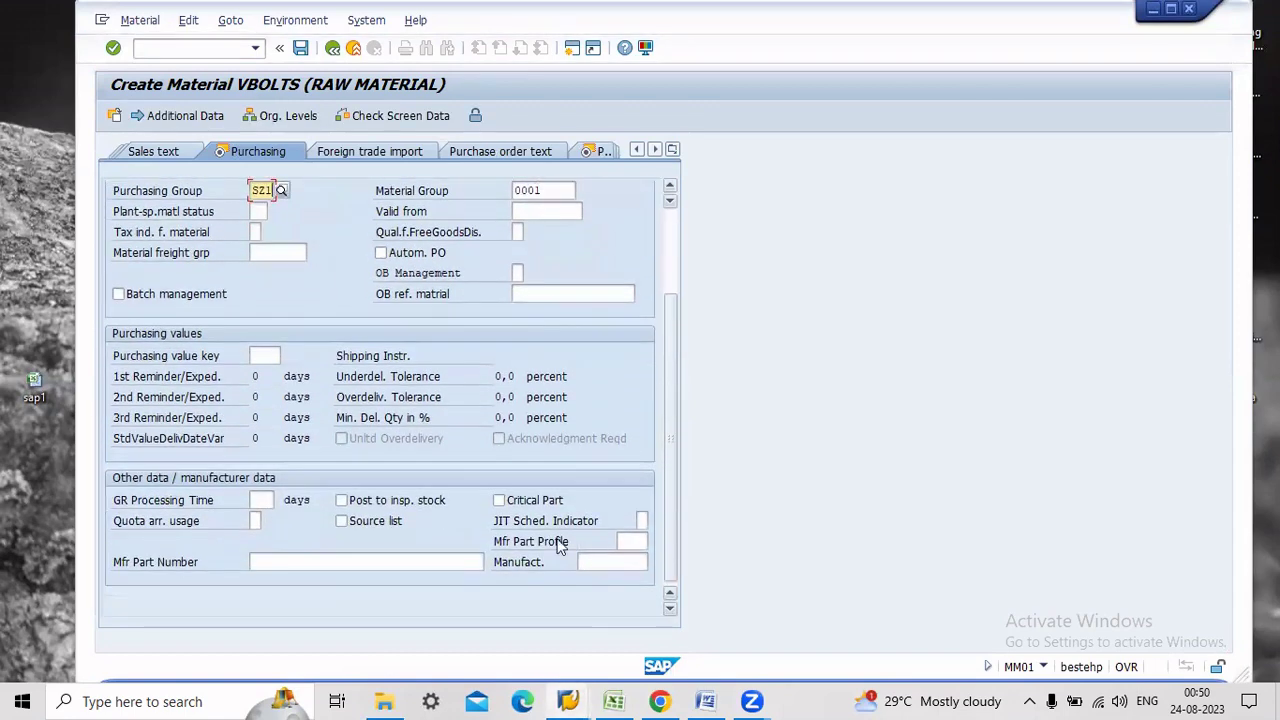
pyautogui.click(630, 541)
pyautogui.write('2000')
pyautogui.press('Return')
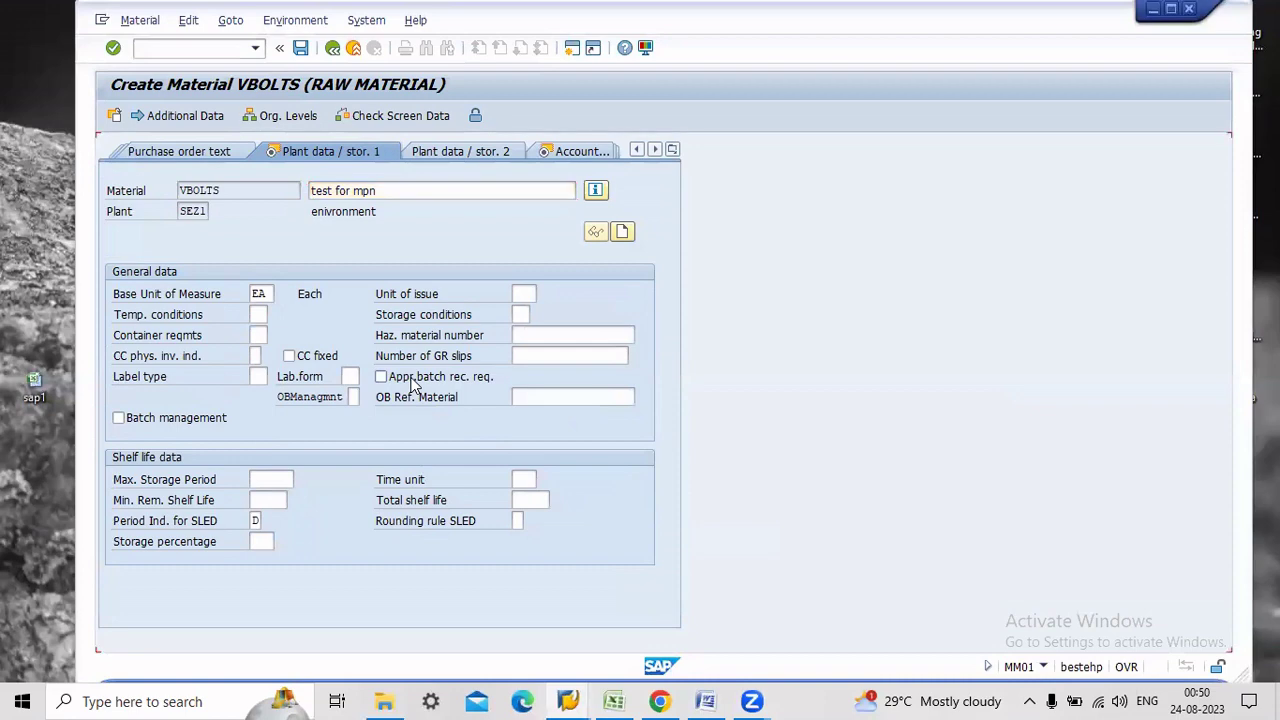
# Enter moving price 20 on Accounting 1 and save material VBOLTS
pyautogui.press('Return')
pyautogui.click(300, 458)
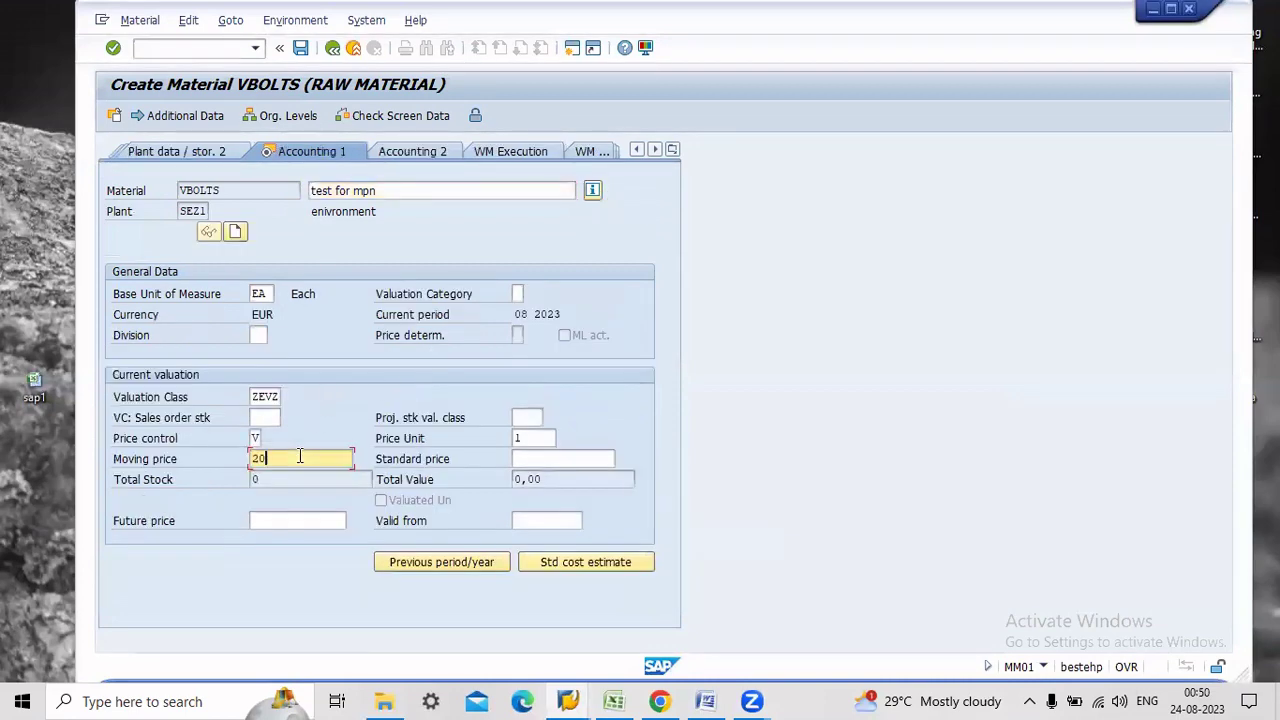
pyautogui.press('Return')
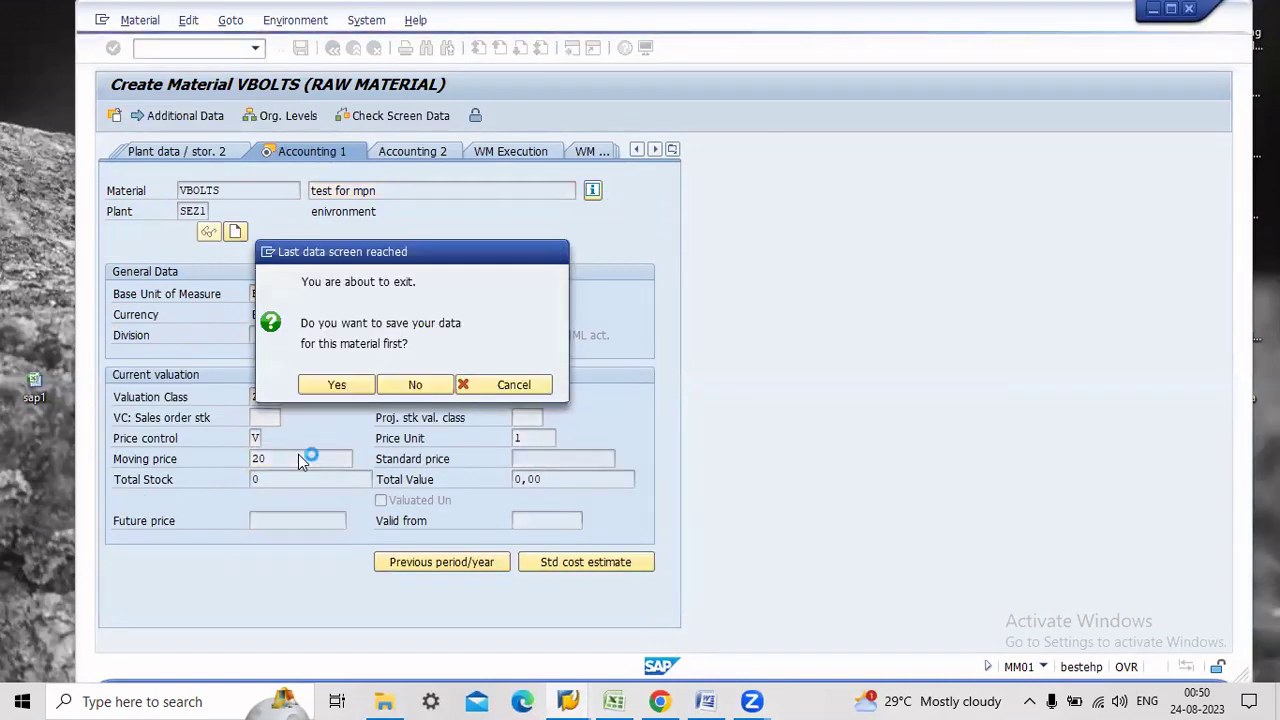
pyautogui.press('Return')
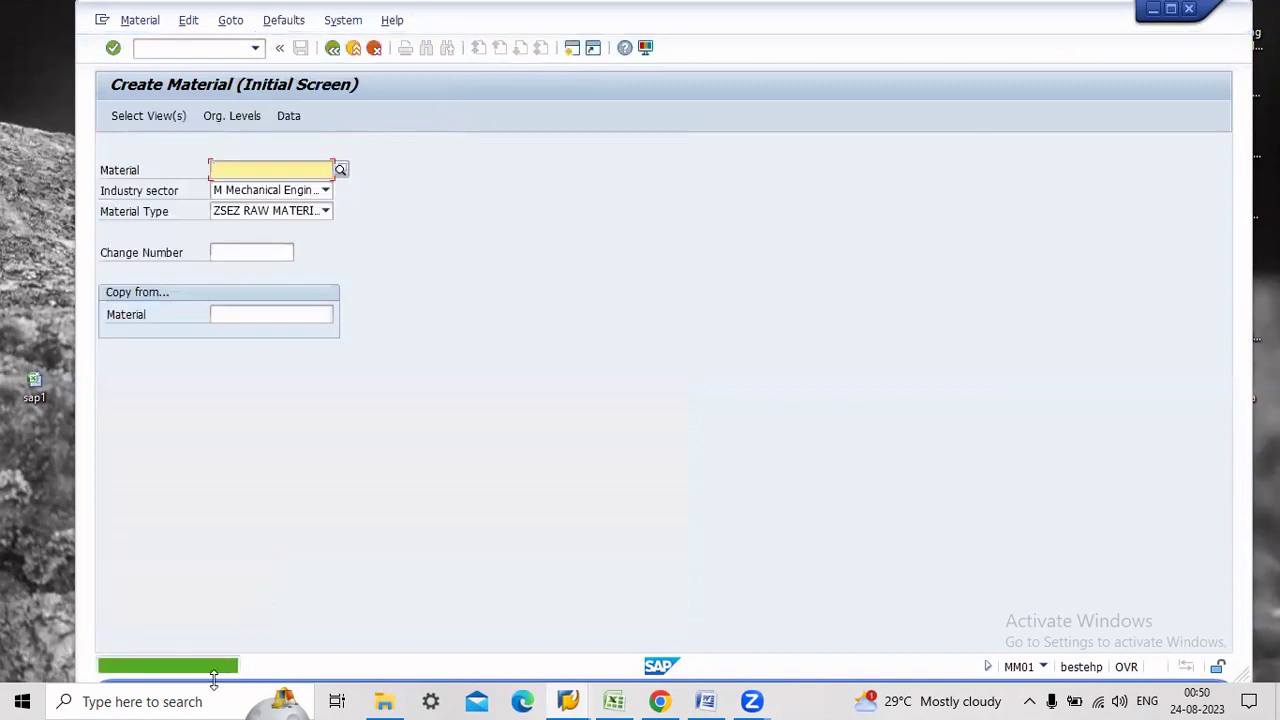
# In the Word notes, delete the number 3377 from the first MPN line
pyautogui.click(707, 700)
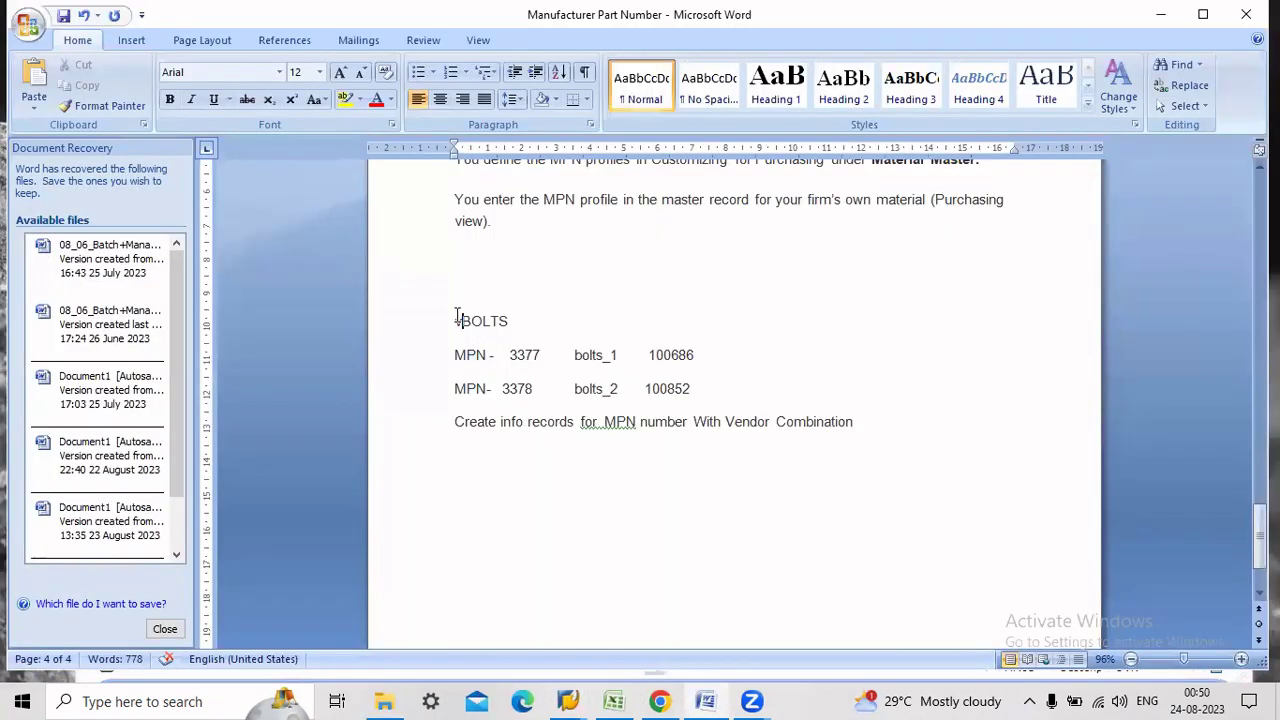
pyautogui.doubleClick(470, 320)
pyautogui.click(543, 337)
pyautogui.moveTo(453, 353); pyautogui.dragTo(491, 355)
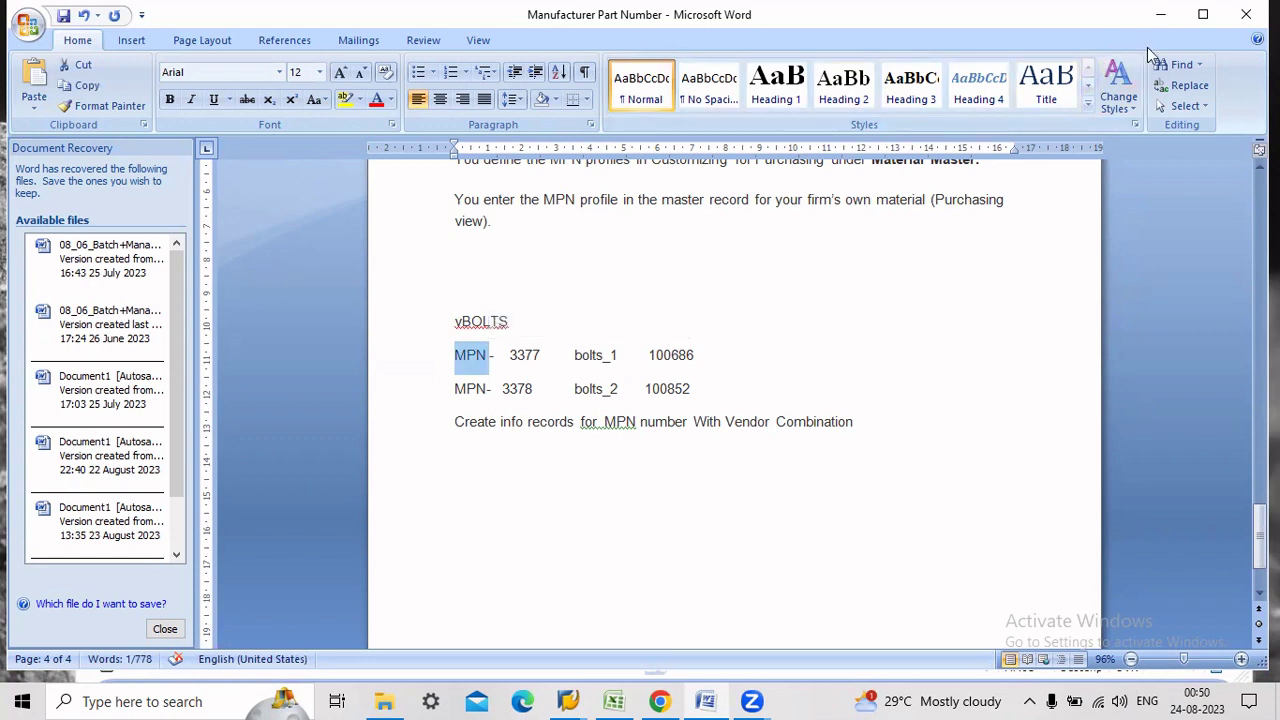
pyautogui.moveTo(530, 322); pyautogui.dragTo(418, 318)
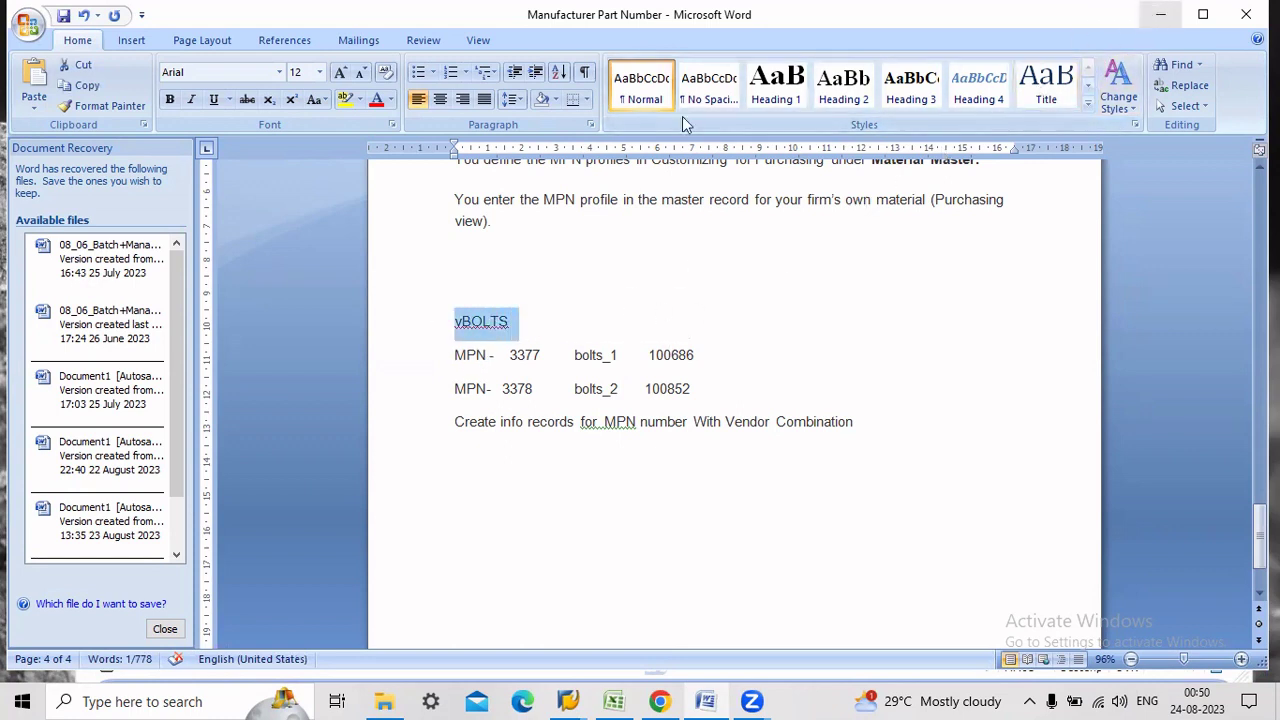
pyautogui.click(533, 355)
pyautogui.moveTo(536, 355); pyautogui.dragTo(515, 360)
pyautogui.press('BackSpace')
pyautogui.press('BackSpace')
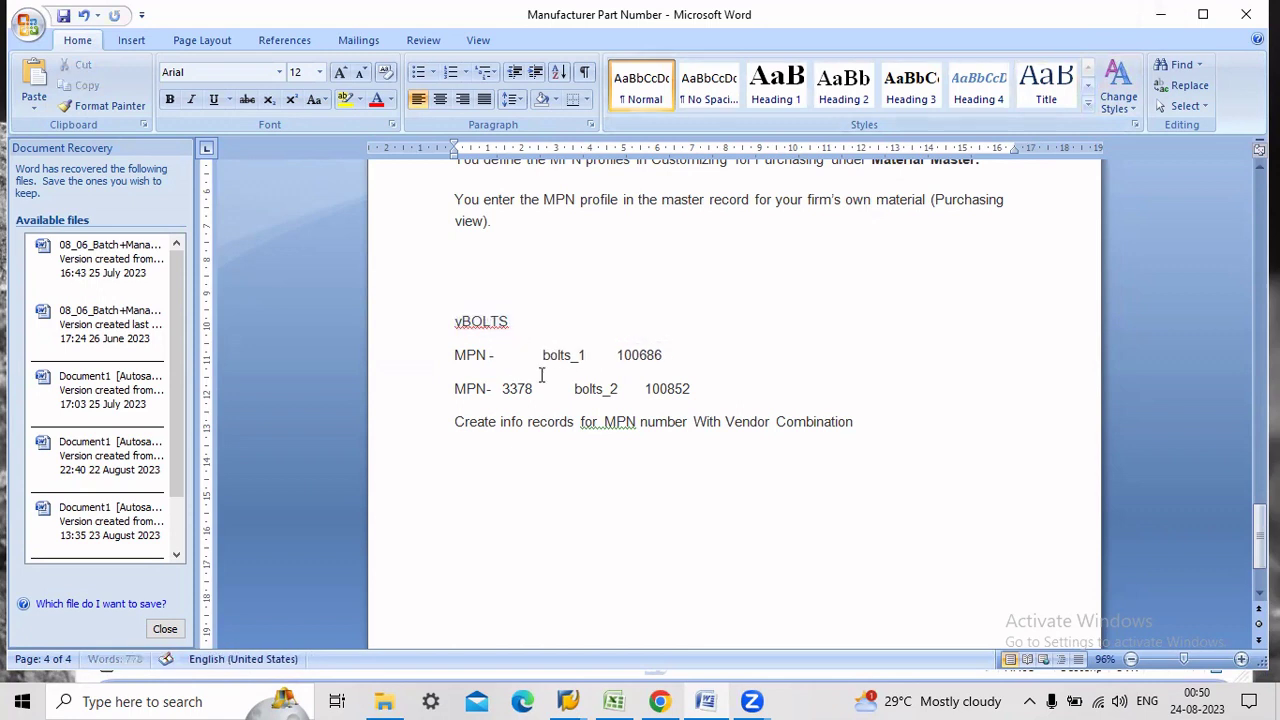
# Delete 3378, bolts_2, and bolts with its manufacturer number from the MPN lines
pyautogui.click(533, 389)
pyautogui.press('BackSpace')
pyautogui.press('BackSpace')
pyautogui.press('BackSpace')
pyautogui.press('BackSpace')
pyautogui.click(592, 356)
pyautogui.press('BackSpace')
pyautogui.press('BackSpace')
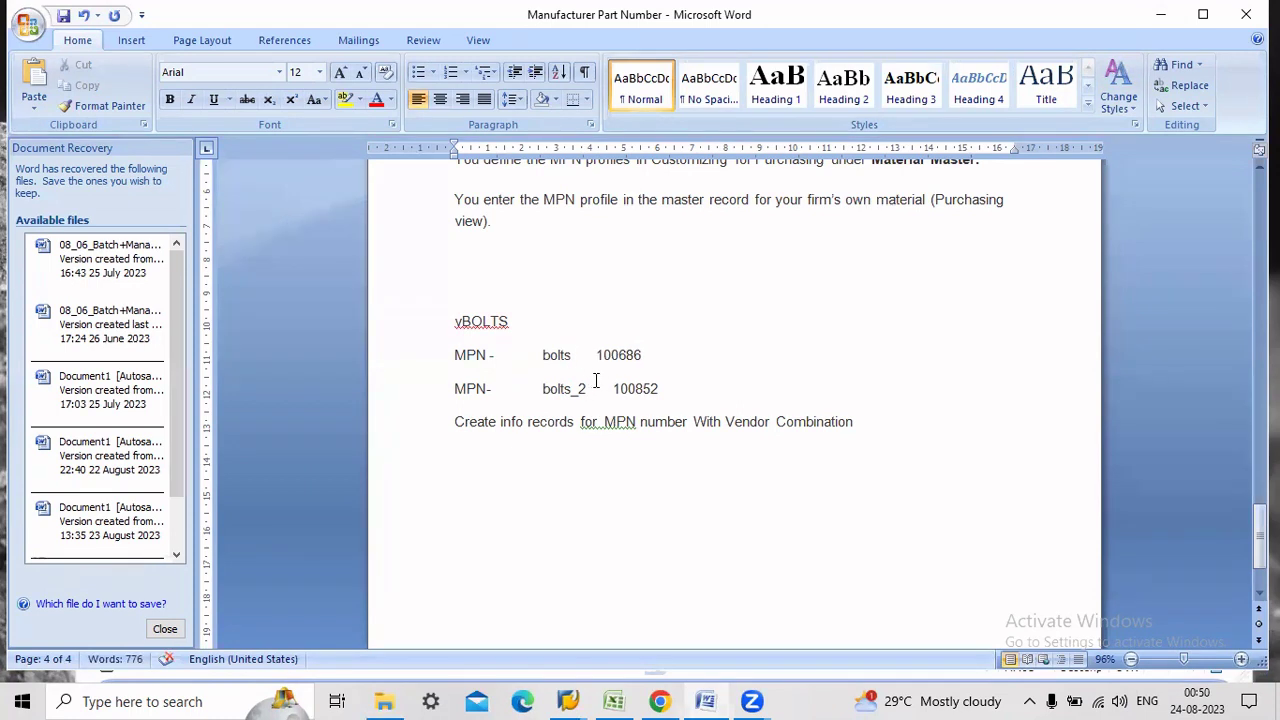
pyautogui.moveTo(595, 393); pyautogui.dragTo(543, 389)
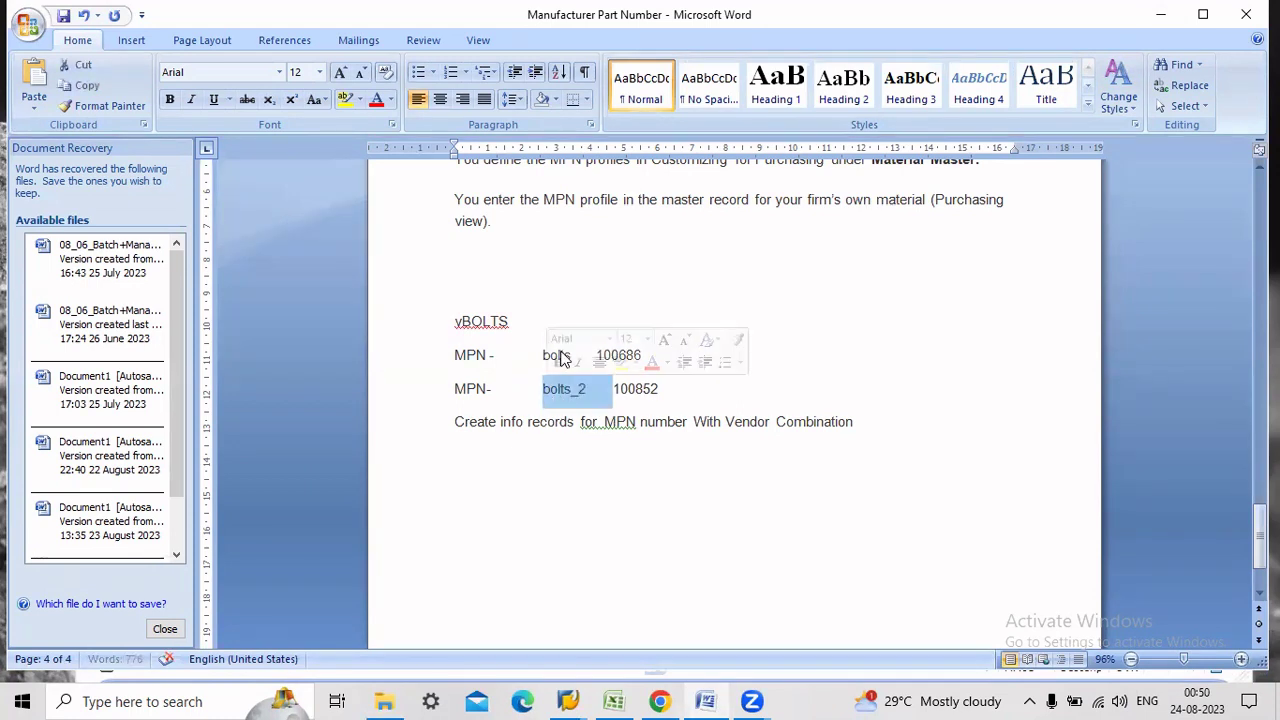
pyautogui.press('BackSpace')
pyautogui.moveTo(594, 356); pyautogui.dragTo(546, 387)
pyautogui.press('BackSpace')
pyautogui.press('BackSpace')
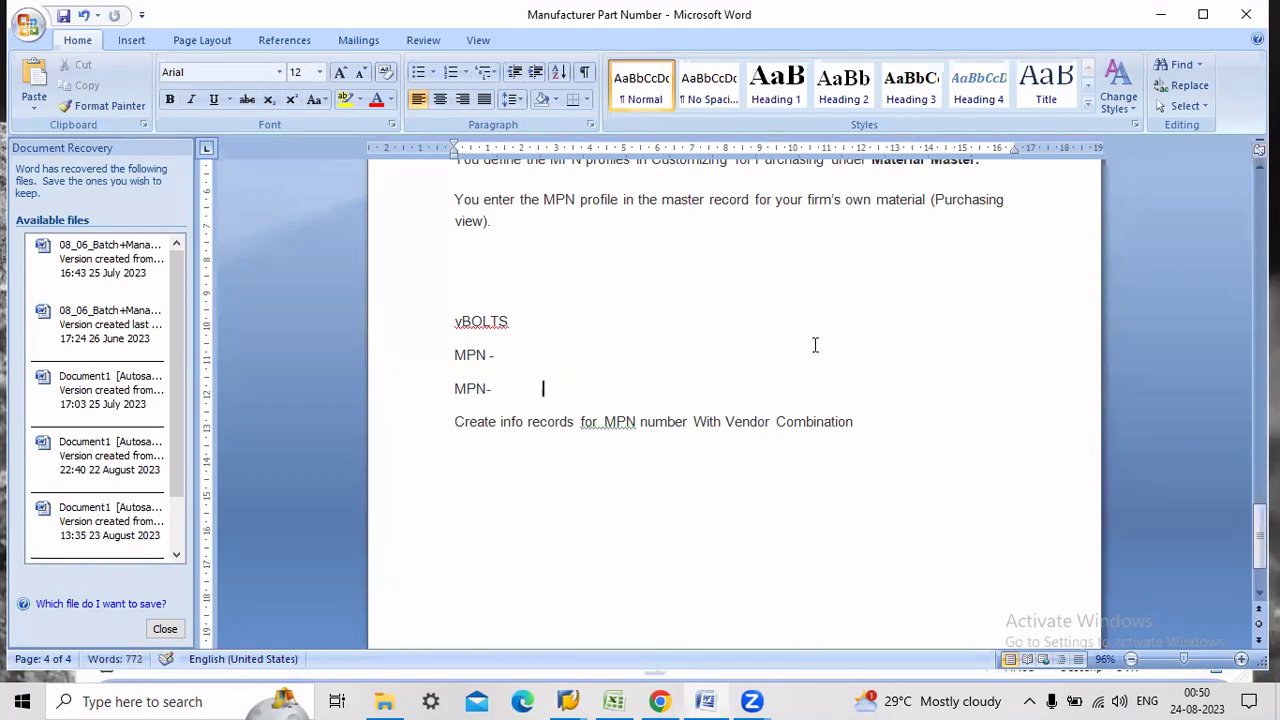
pyautogui.moveTo(452, 321); pyautogui.dragTo(518, 323)
pyautogui.click(1163, 20)
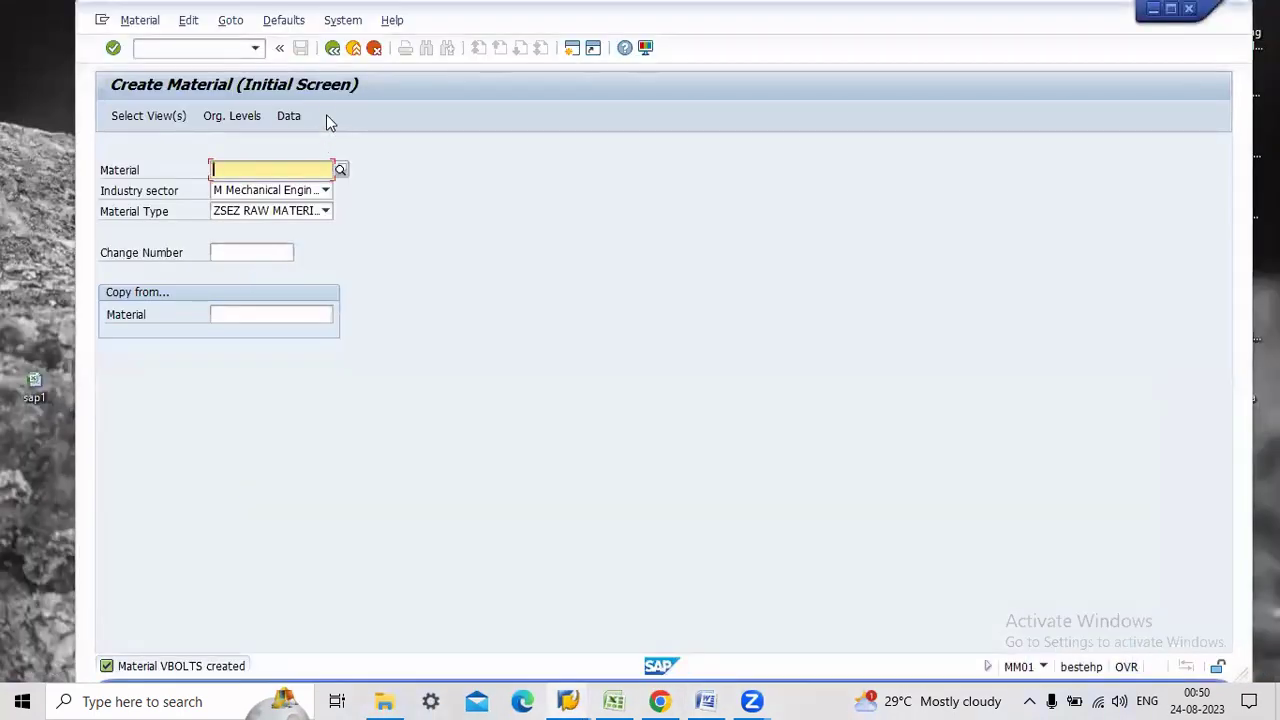
# Open the Material Type list and browse toward the H-coded types
pyautogui.click(309, 214)
pyautogui.click(309, 216)
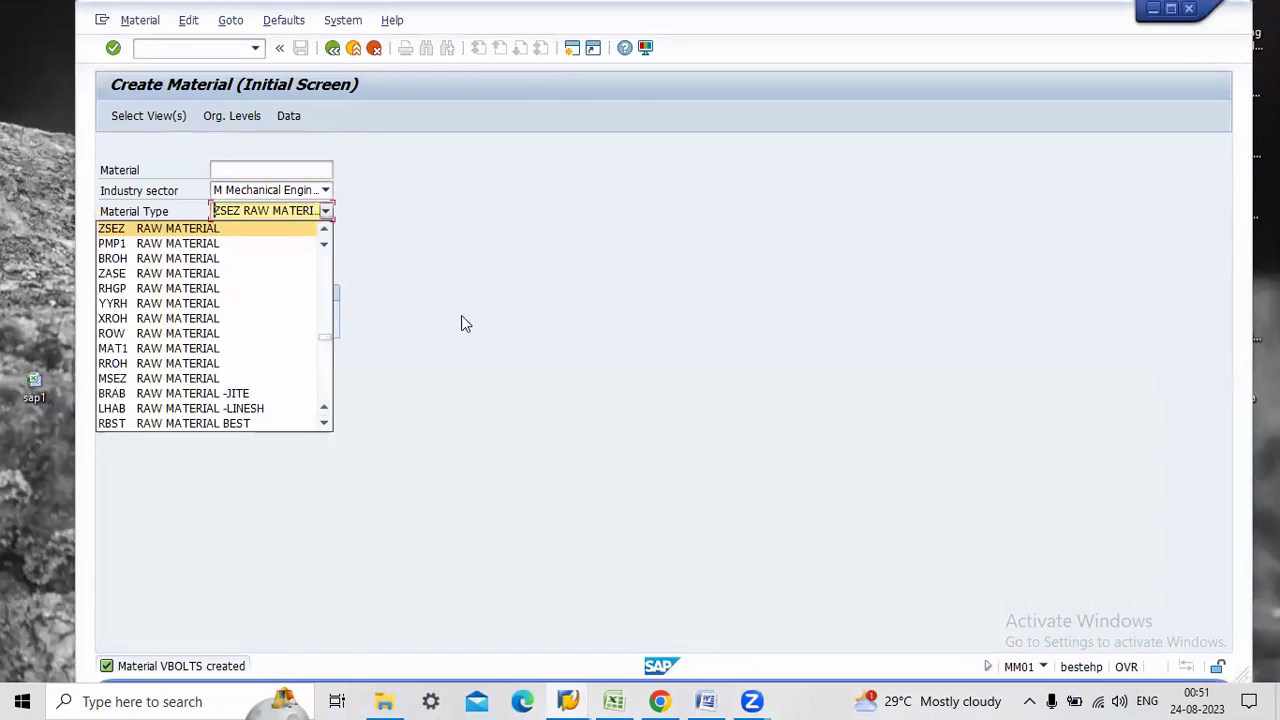
pyautogui.click(326, 424)
pyautogui.scroll(-7, 326, 424)
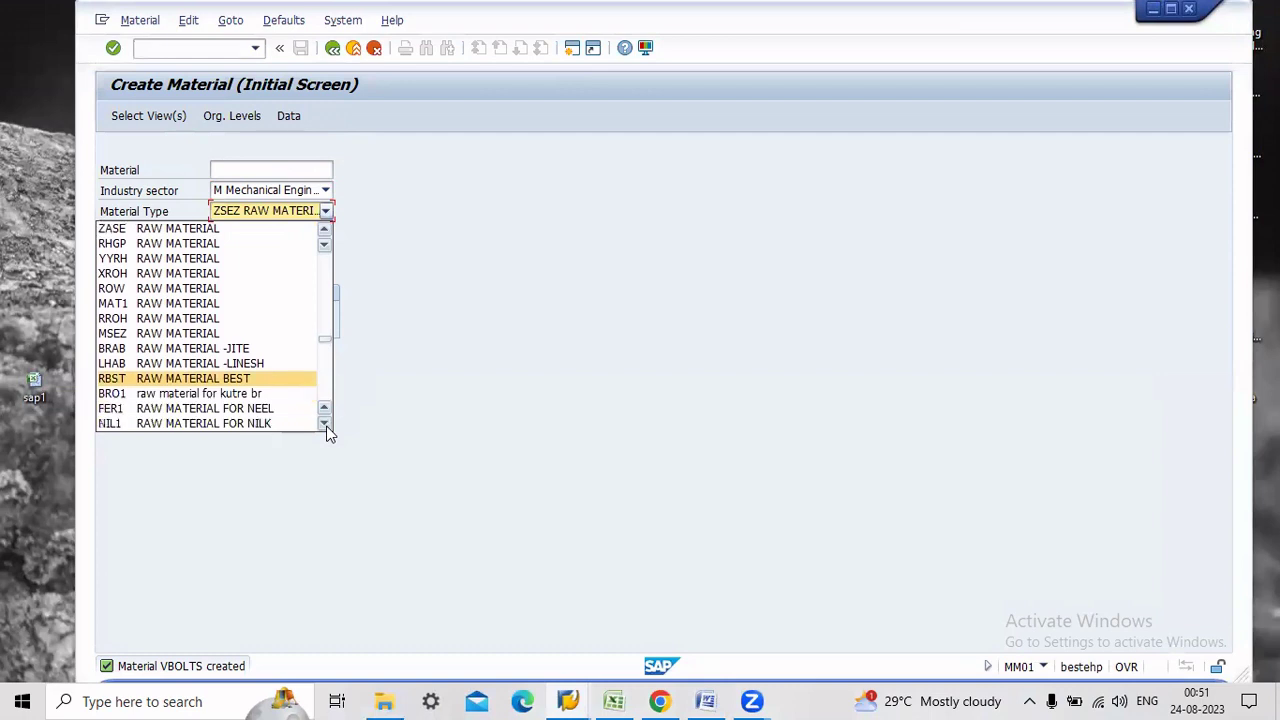
pyautogui.scroll(-7, 328, 430)
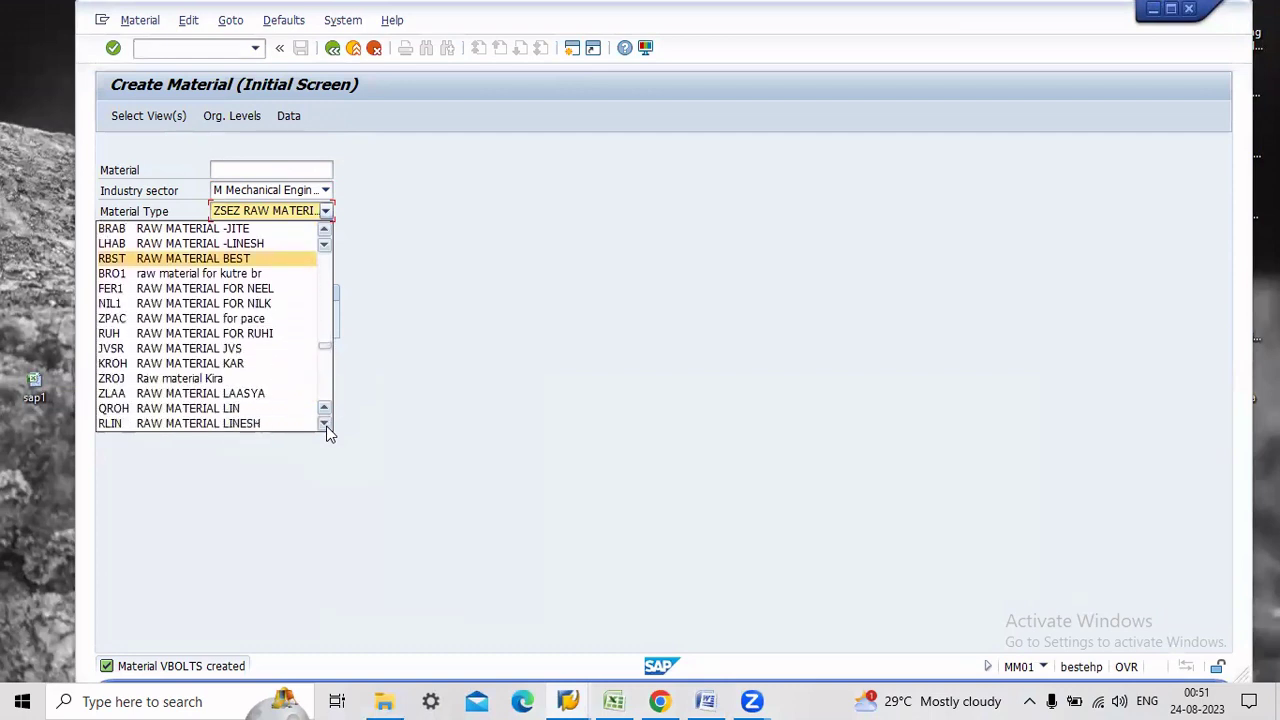
pyautogui.click(326, 425)
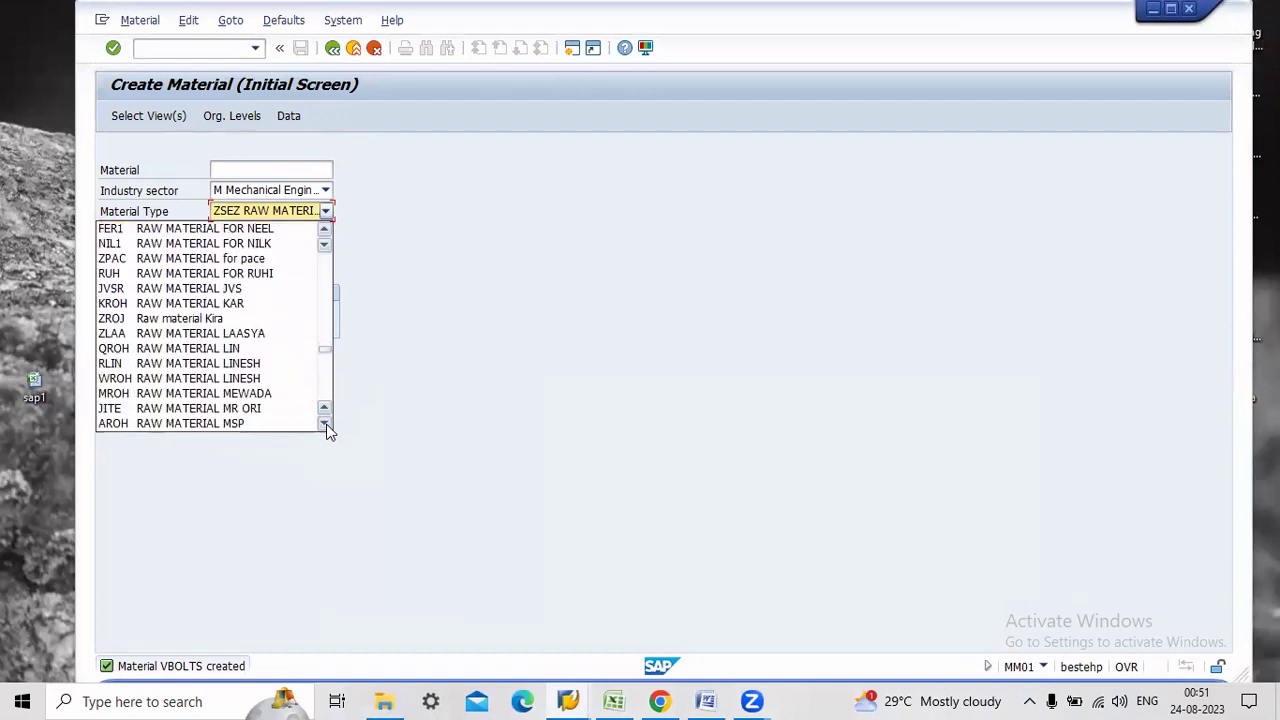
pyautogui.press('Down')
pyautogui.press('Down')
pyautogui.press('Down')
pyautogui.press('Down')
pyautogui.press('Down')
pyautogui.press('Down')
pyautogui.press('Down')
pyautogui.press('Down')
pyautogui.press('Down')
pyautogui.press('Down')
pyautogui.press('Down')
pyautogui.press('Down')
pyautogui.press('Down')
pyautogui.press('Down')
pyautogui.press('Down')
pyautogui.press('Down')
pyautogui.press('Down')
pyautogui.press('Down')
pyautogui.press('Down')
pyautogui.press('Down')
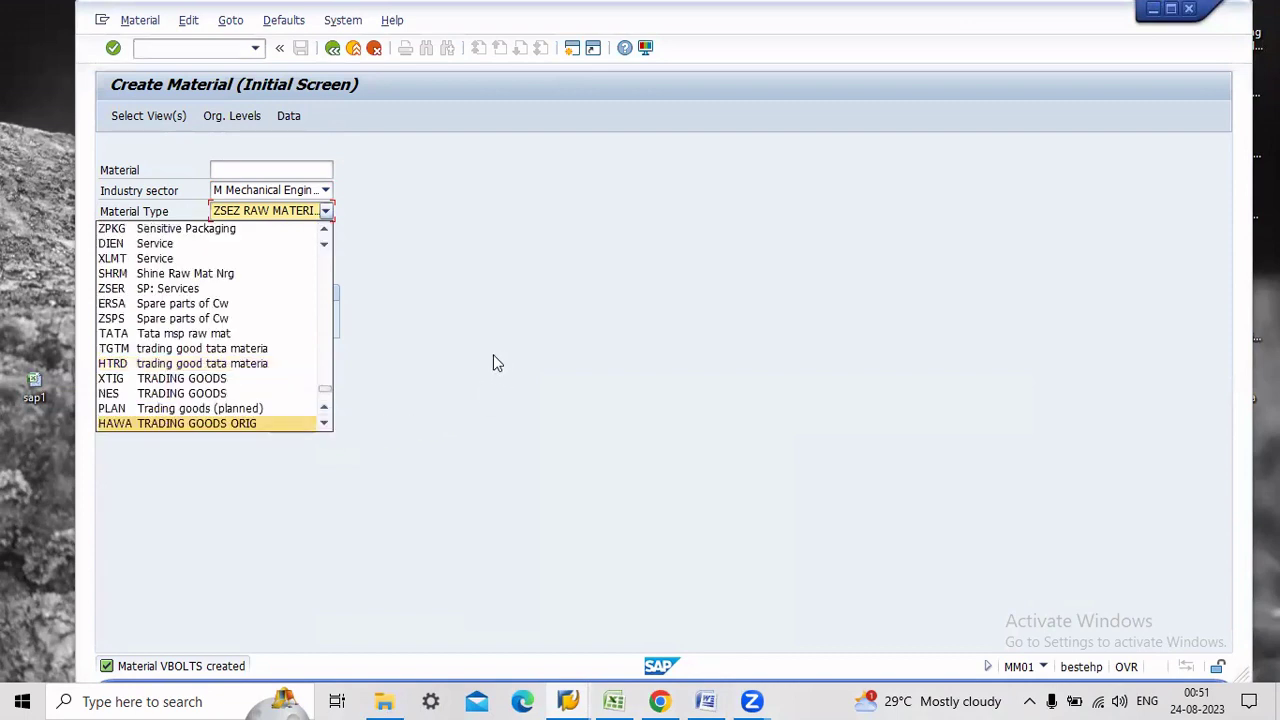
pyautogui.press('h')
pyautogui.press('h')
pyautogui.press('h')
pyautogui.press('h')
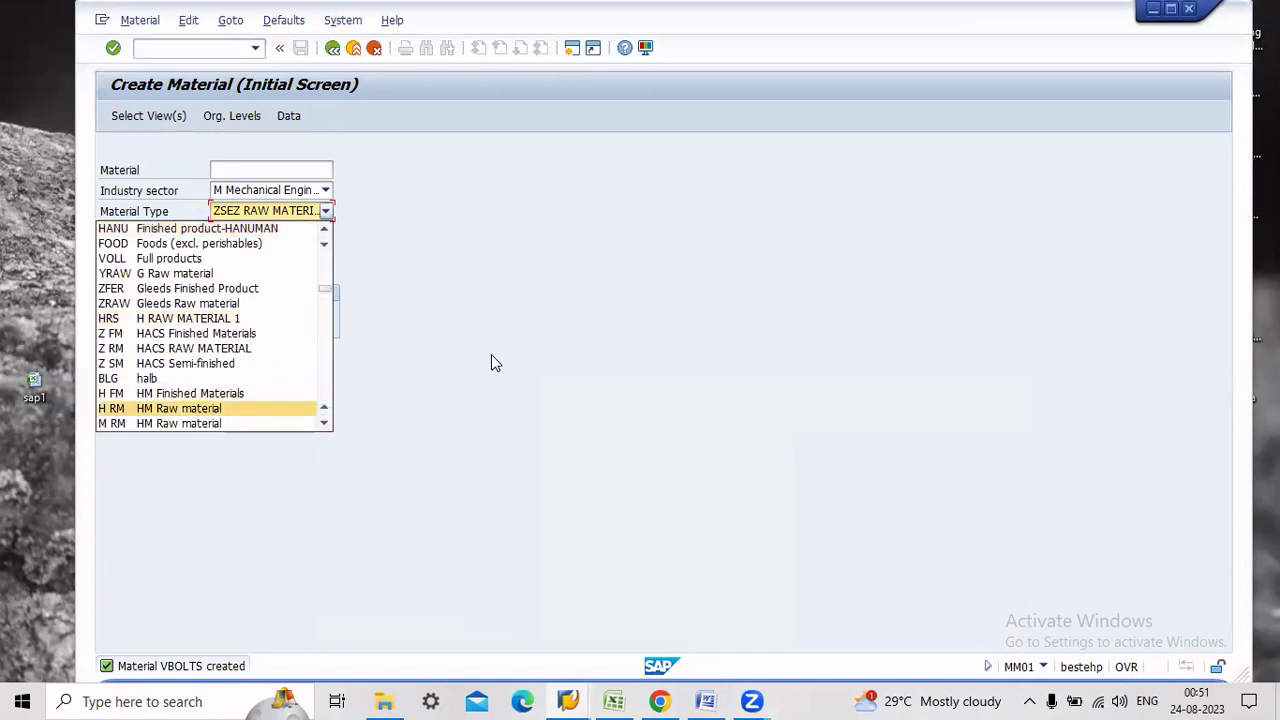
pyautogui.press('h')
pyautogui.press('h')
pyautogui.press('h')
pyautogui.press('h')
pyautogui.press('h')
pyautogui.press('h')
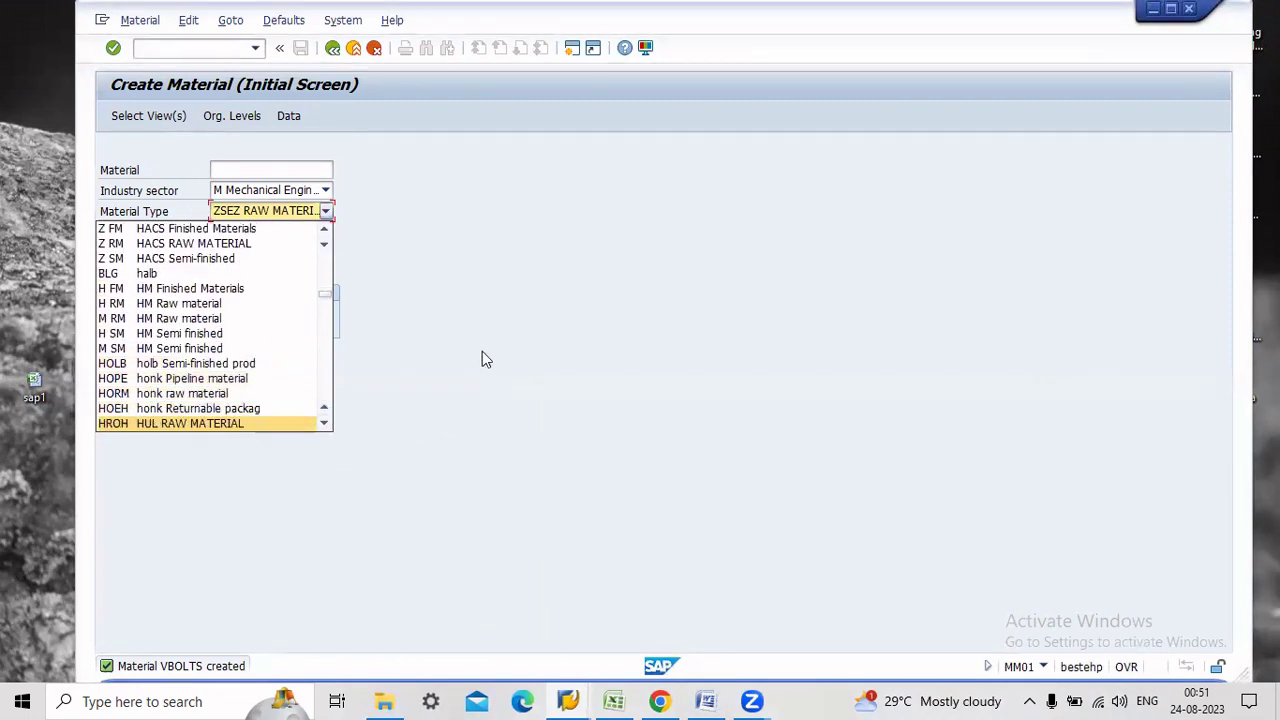
pyautogui.press('Down')
pyautogui.press('Down')
pyautogui.press('Down')
pyautogui.press('Down')
pyautogui.press('Down')
pyautogui.press('Down')
pyautogui.press('Down')
pyautogui.press('Down')
pyautogui.press('Down')
pyautogui.press('Down')
pyautogui.press('Down')
pyautogui.press('Down')
pyautogui.press('Down')
pyautogui.press('Down')
pyautogui.press('Down')
pyautogui.press('Down')
pyautogui.press('Down')
pyautogui.press('Down')
pyautogui.press('Down')
pyautogui.press('Down')
pyautogui.press('Up')
pyautogui.press('Up')
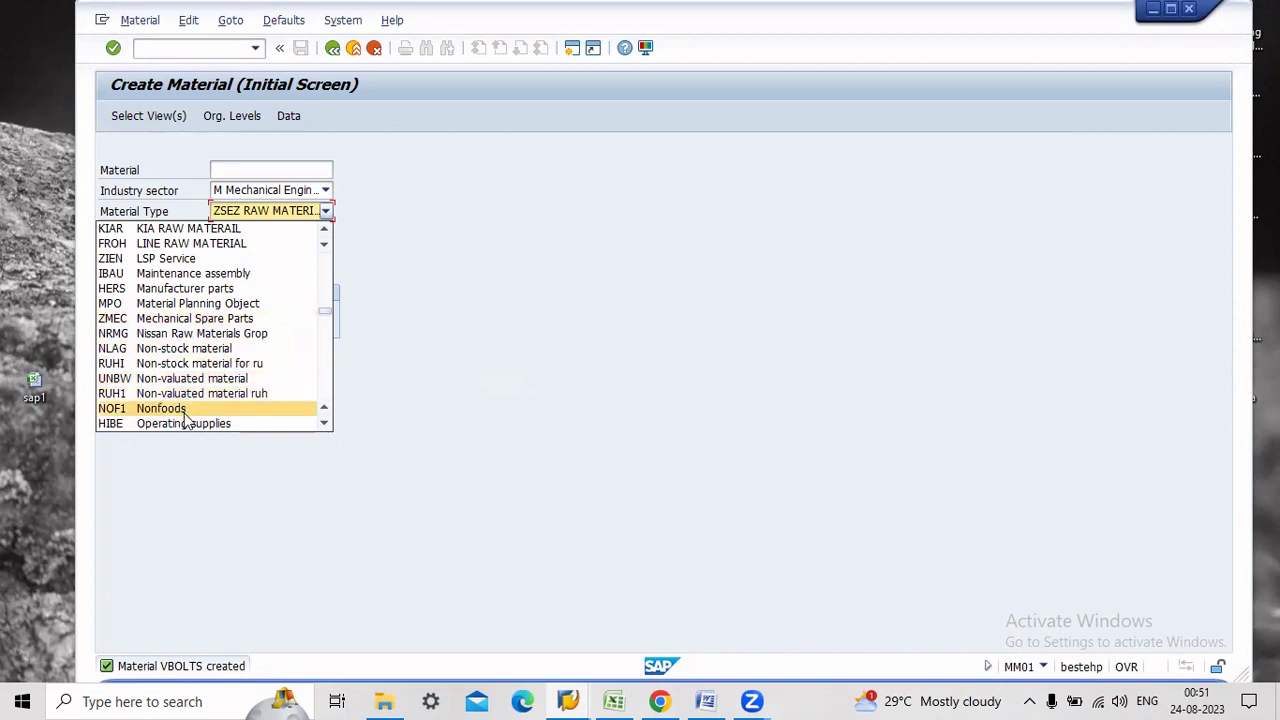
# Choose material type HERS Manufacturer parts from the list
pyautogui.click(324, 229)
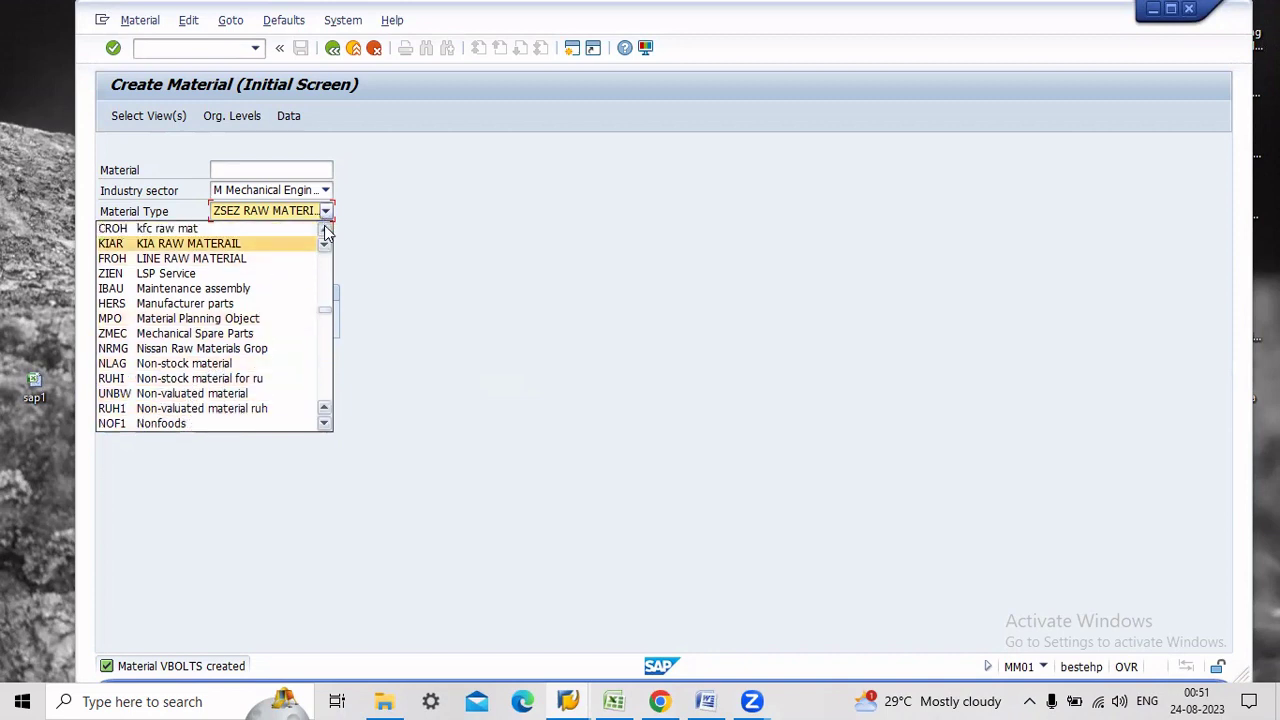
pyautogui.scroll(7, 324, 232)
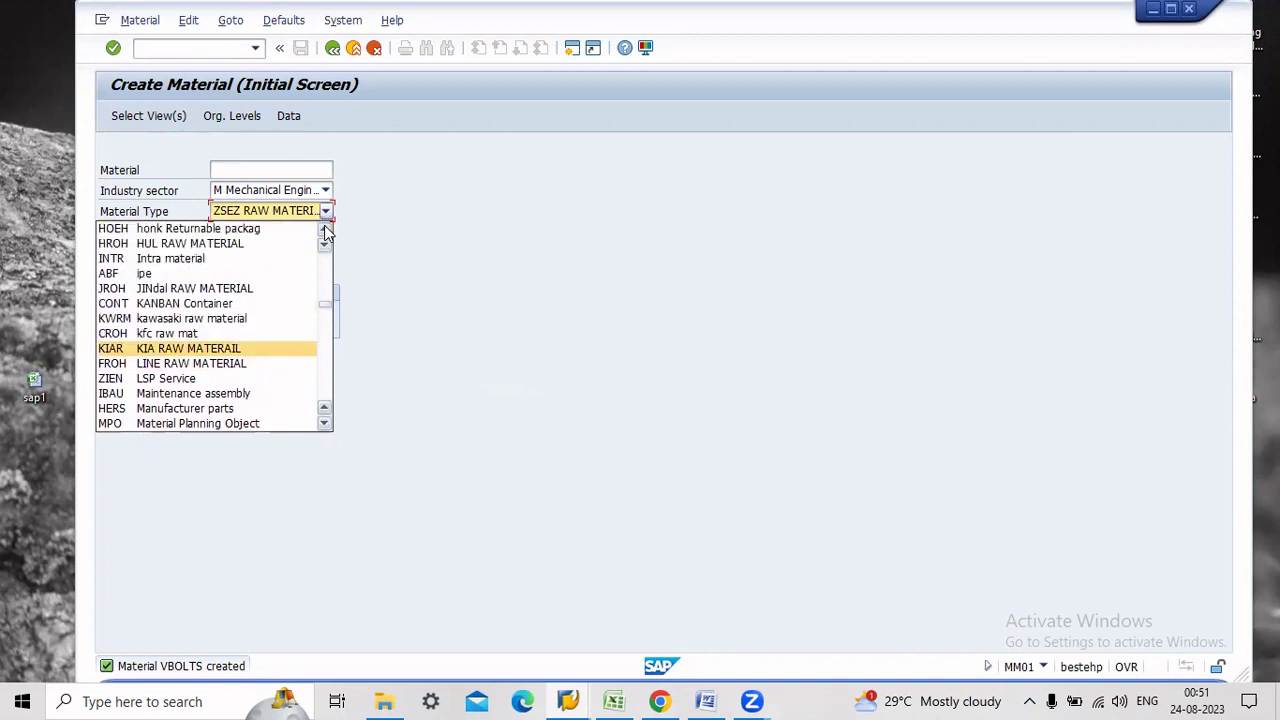
pyautogui.scroll(9, 324, 232)
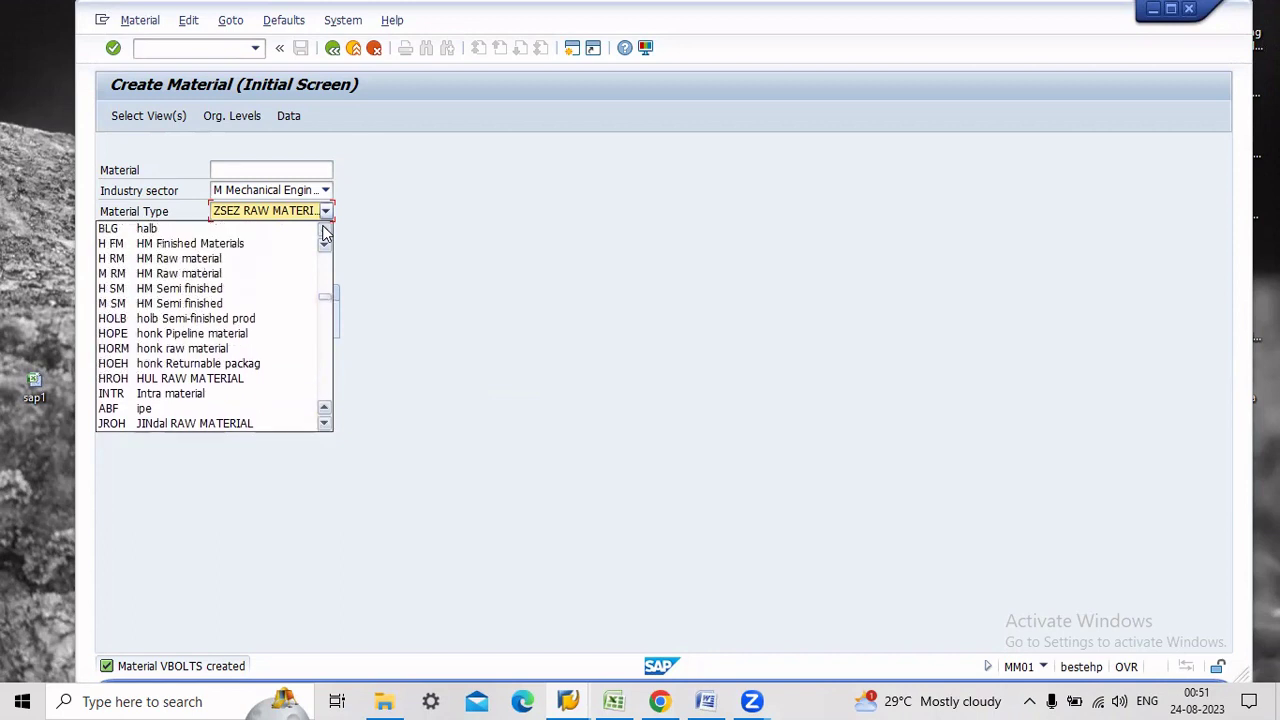
pyautogui.scroll(6, 324, 232)
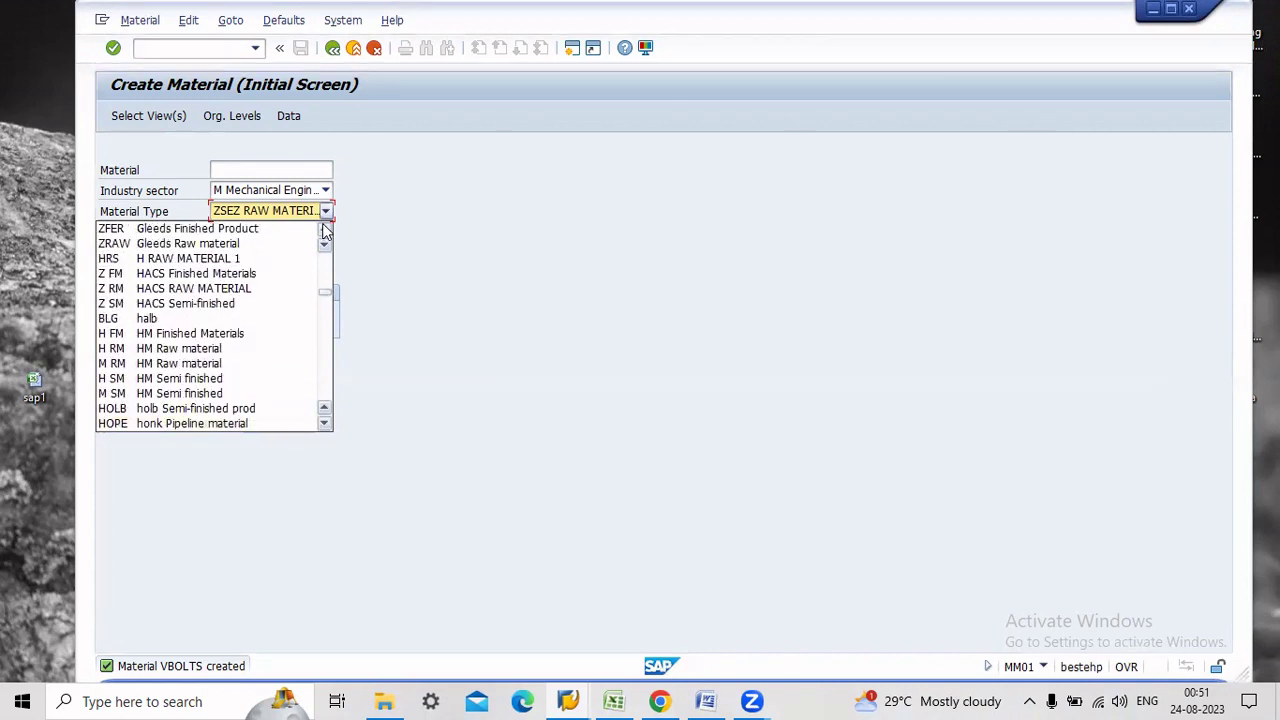
pyautogui.scroll(8, 324, 232)
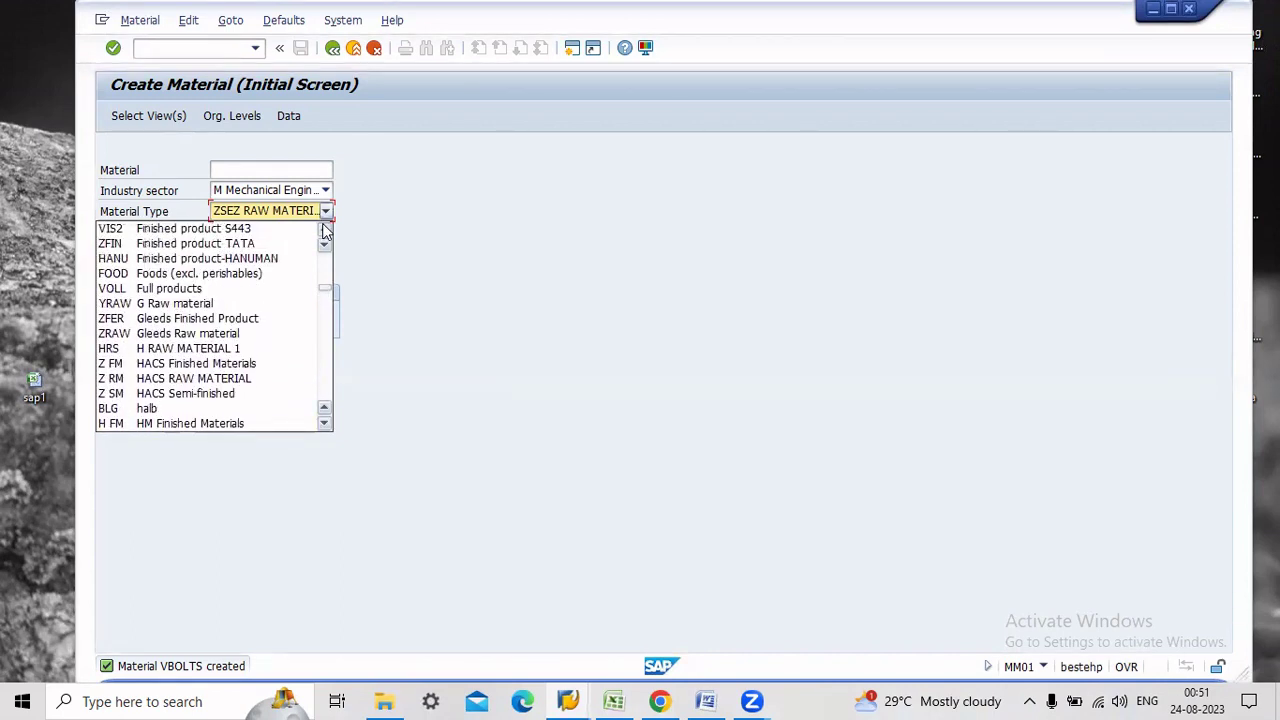
pyautogui.scroll(10, 324, 232)
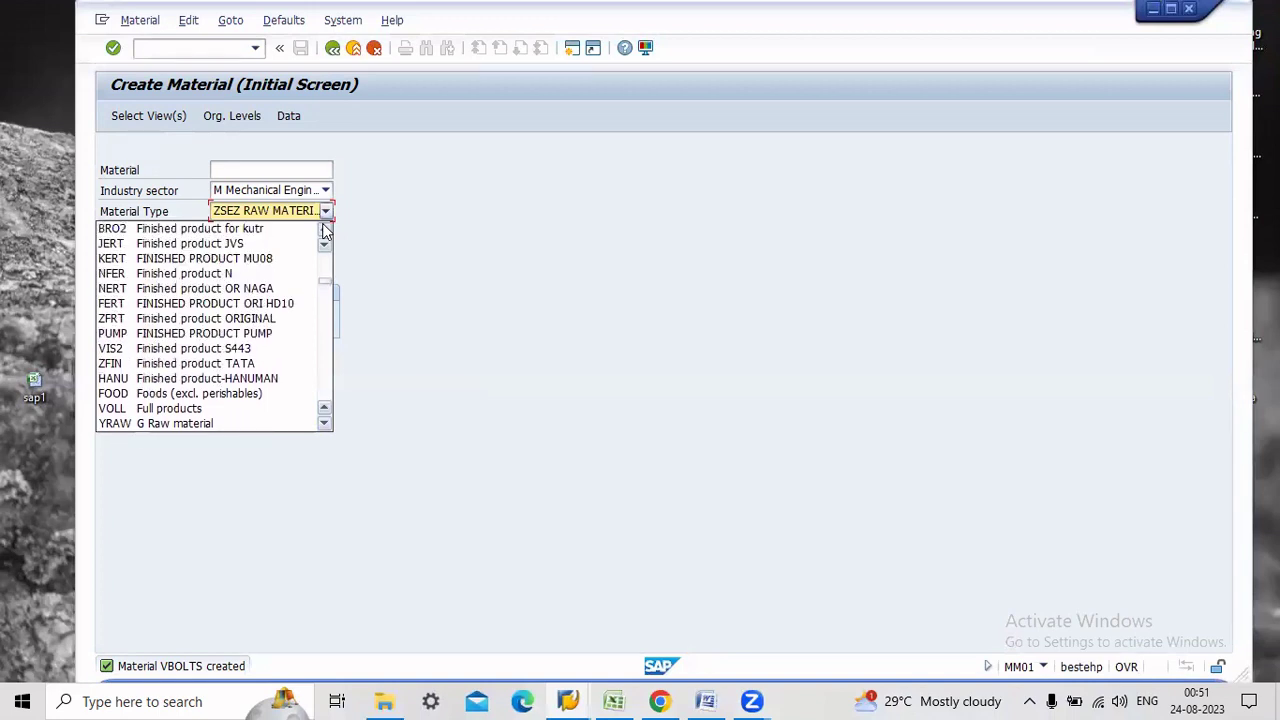
pyautogui.press('h')
pyautogui.press('h')
pyautogui.scroll(1, 324, 232)
pyautogui.scroll(-1, 324, 232)
pyautogui.scroll(-20, 324, 232)
pyautogui.scroll(8, 324, 232)
pyautogui.scroll(5, 324, 232)
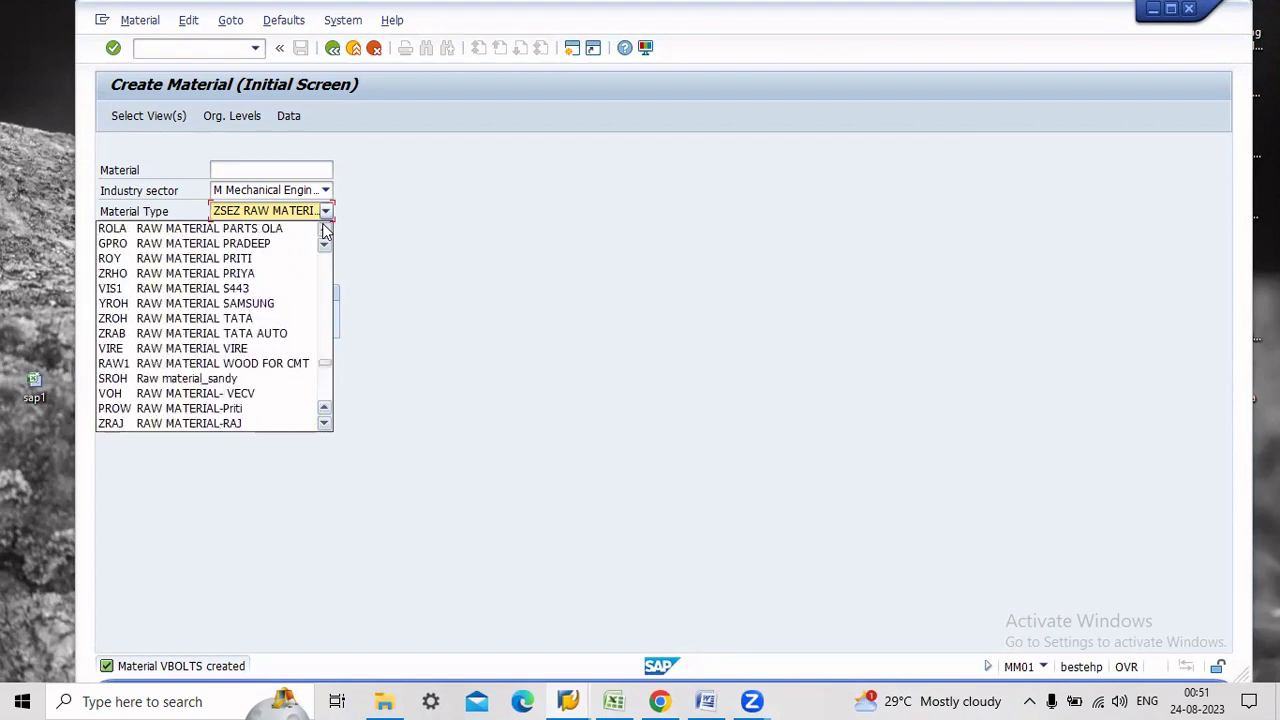
pyautogui.press('h')
pyautogui.press('h')
pyautogui.press('h')
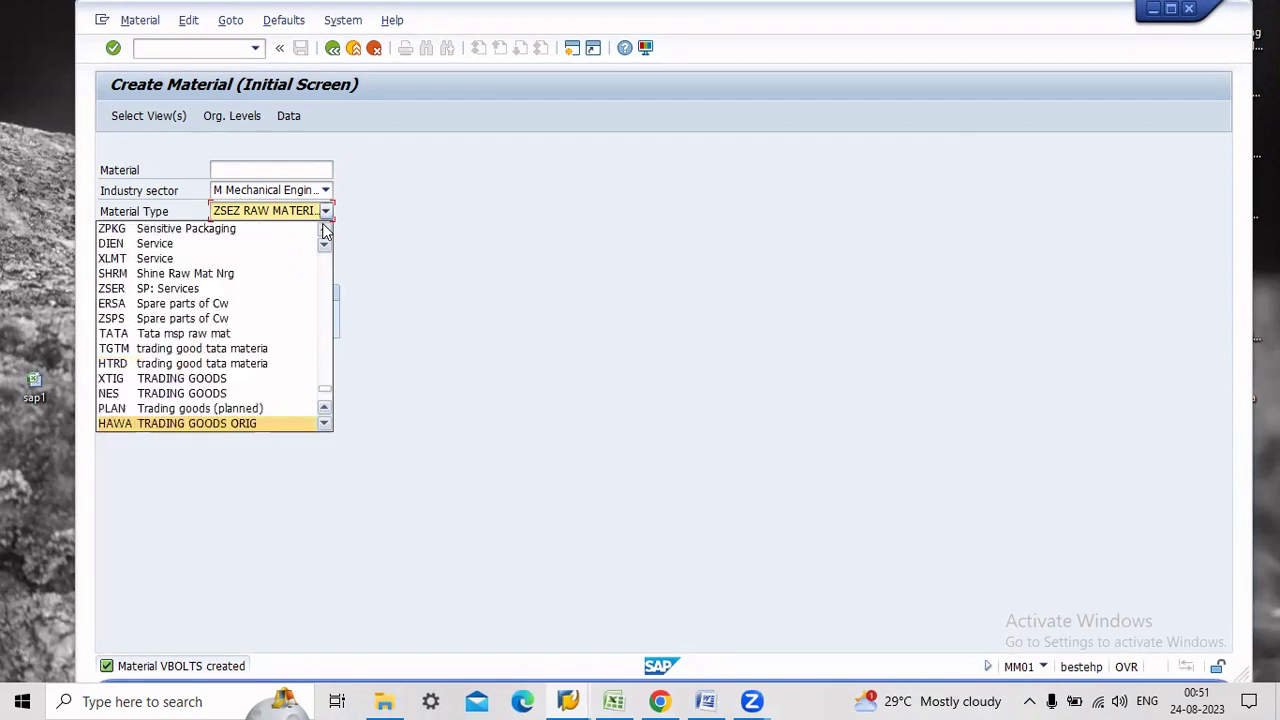
pyautogui.press('h')
pyautogui.press('h')
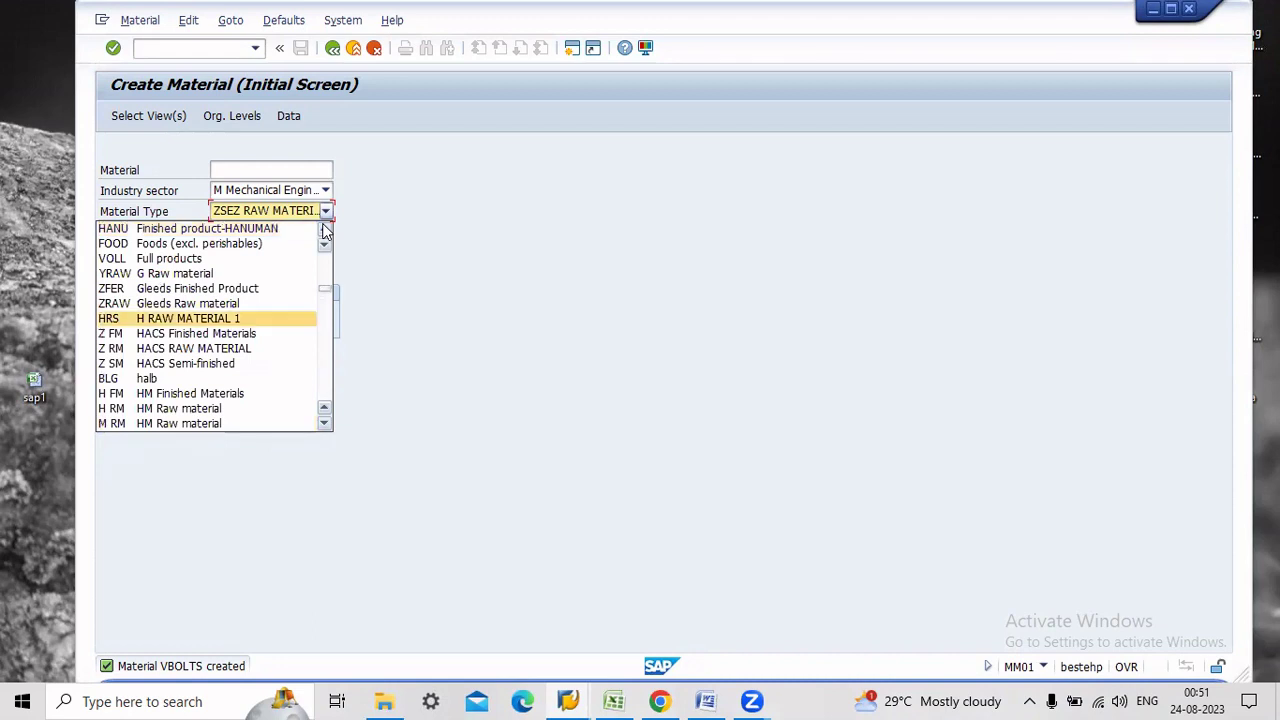
pyautogui.press('h')
pyautogui.press('h')
pyautogui.press('h')
pyautogui.press('h')
pyautogui.press('h')
pyautogui.press('h')
pyautogui.press('h')
pyautogui.press('h')
pyautogui.press('h')
pyautogui.press('h')
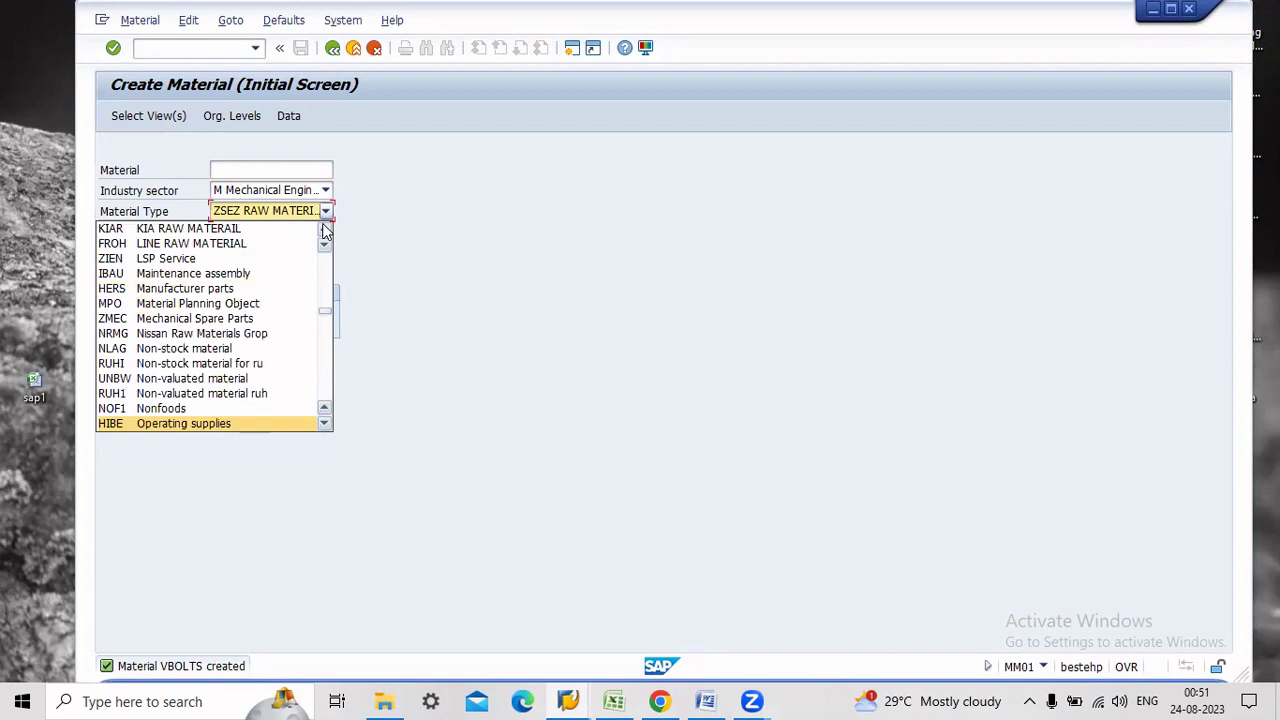
pyautogui.click(222, 289)
# Select only the Purchasing view and enter the description vbolts for material 3380
pyautogui.press('Return')
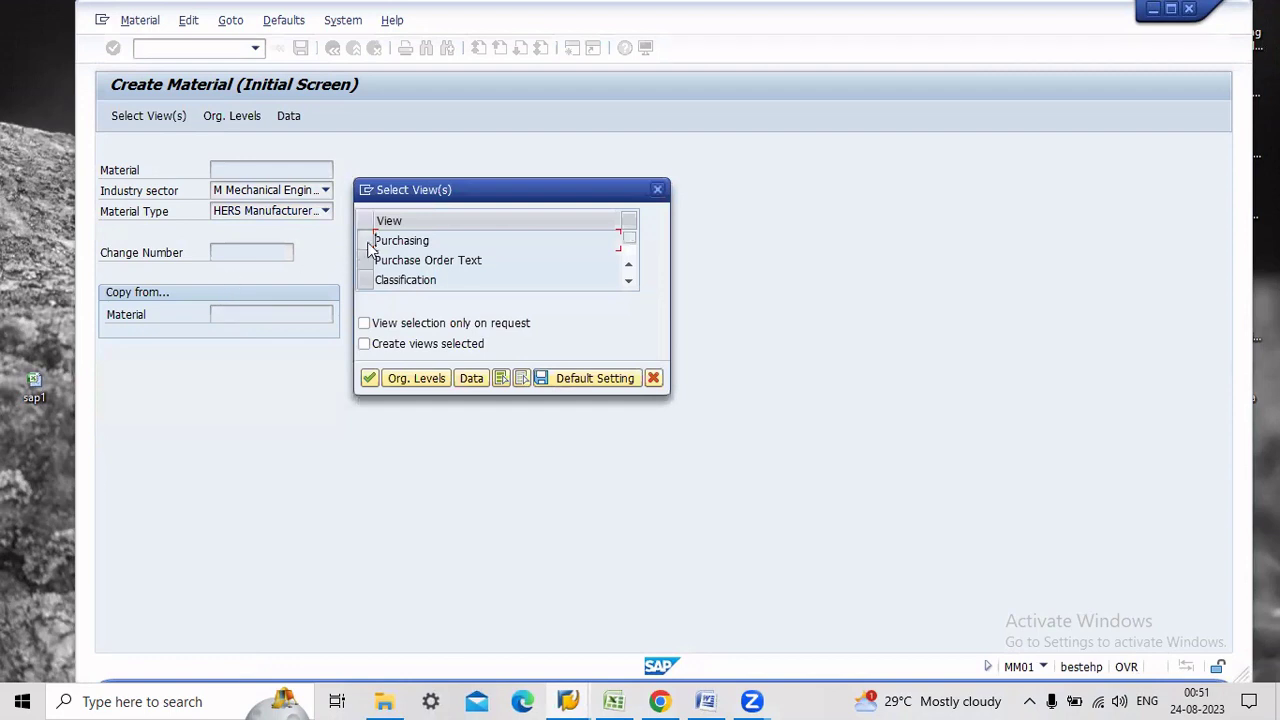
pyautogui.click(372, 242)
pyautogui.click(430, 383)
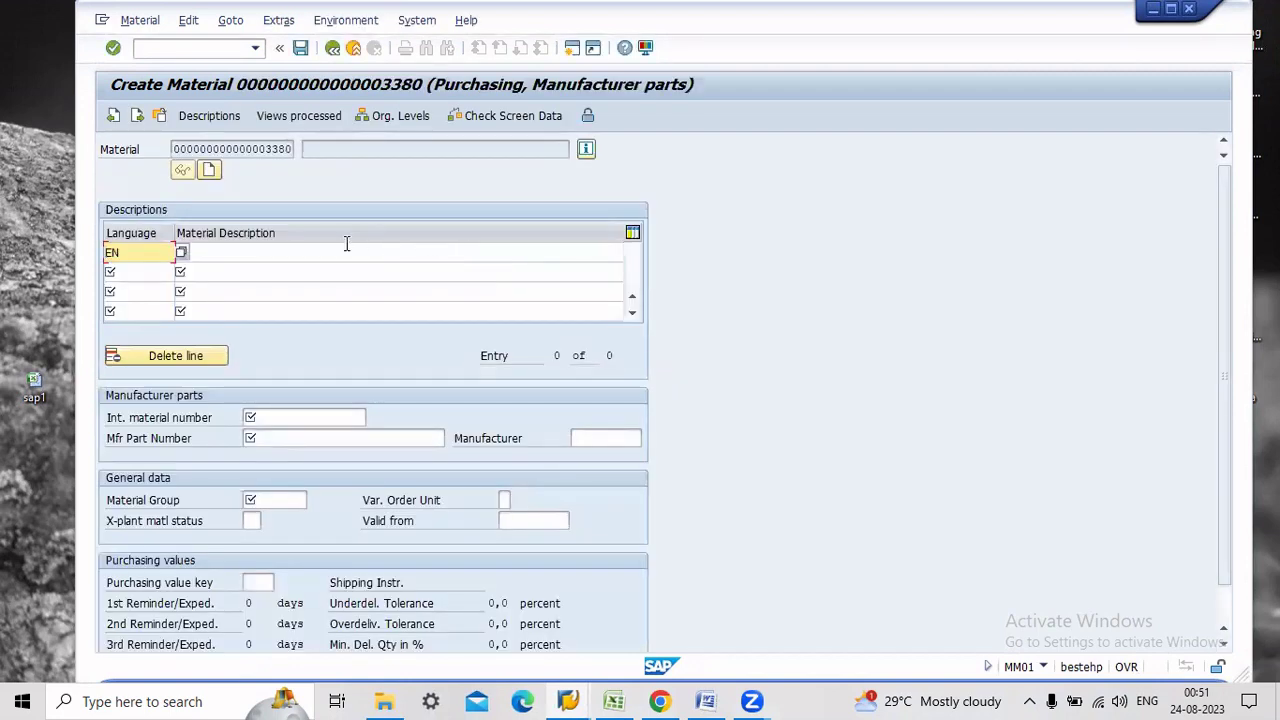
pyautogui.click(353, 250)
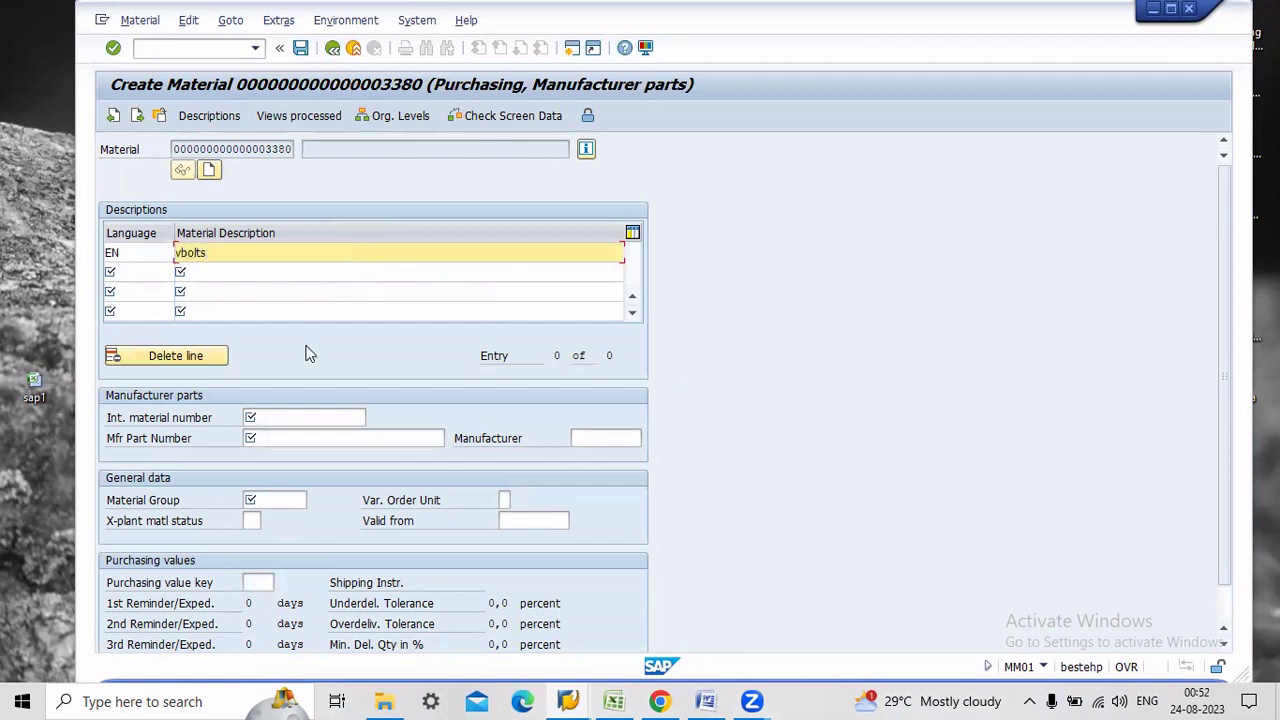
pyautogui.click(297, 417)
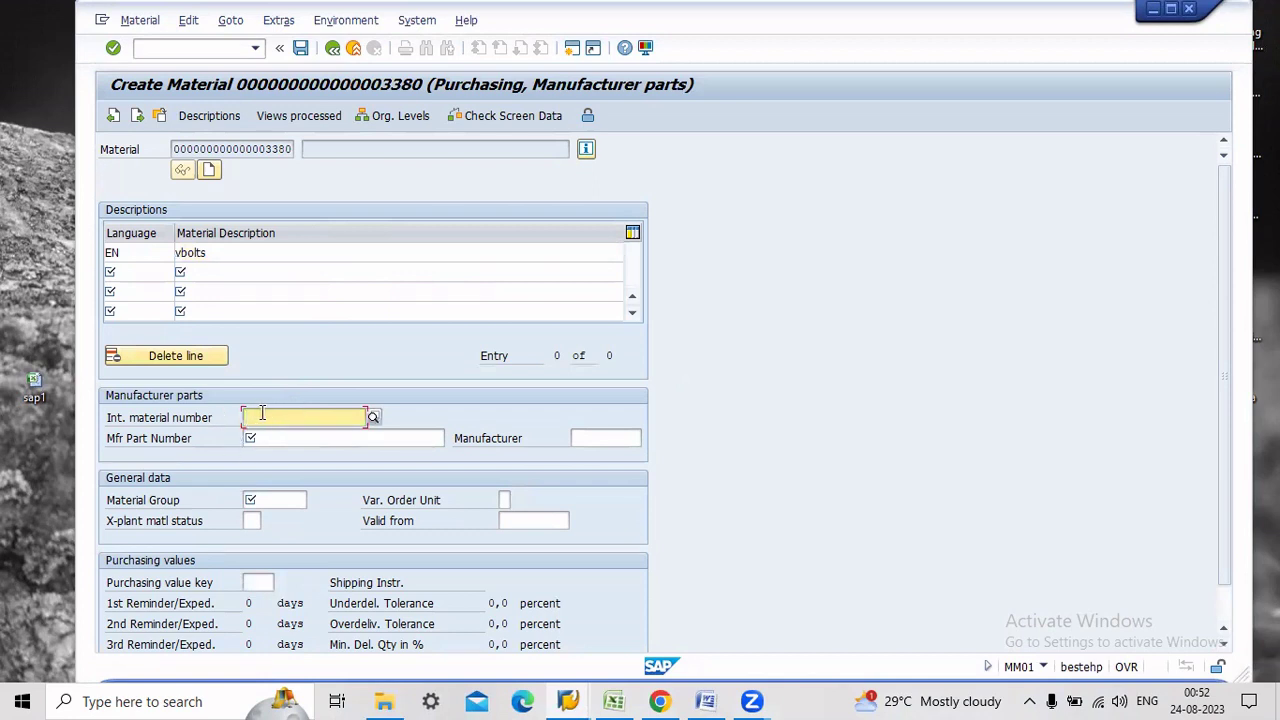
# Check the vBOLTS entry in the Word notes and return to SAP
pyautogui.click(705, 701)
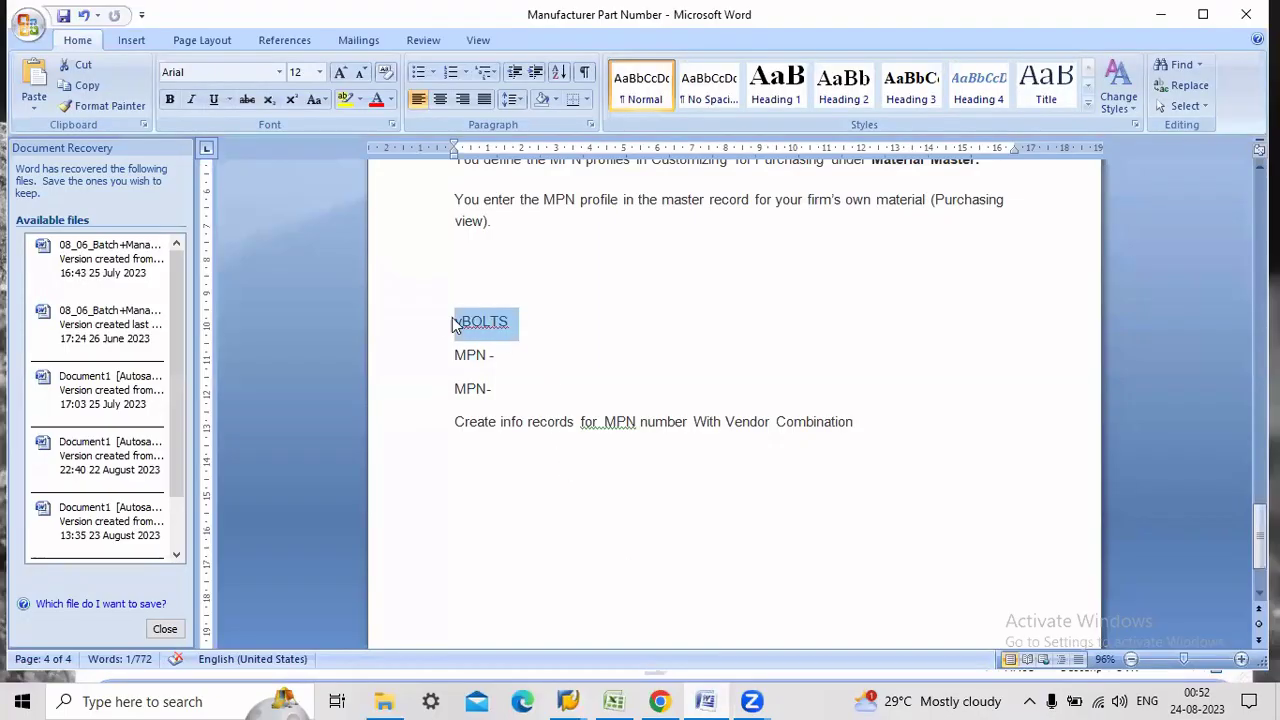
pyautogui.click(508, 322)
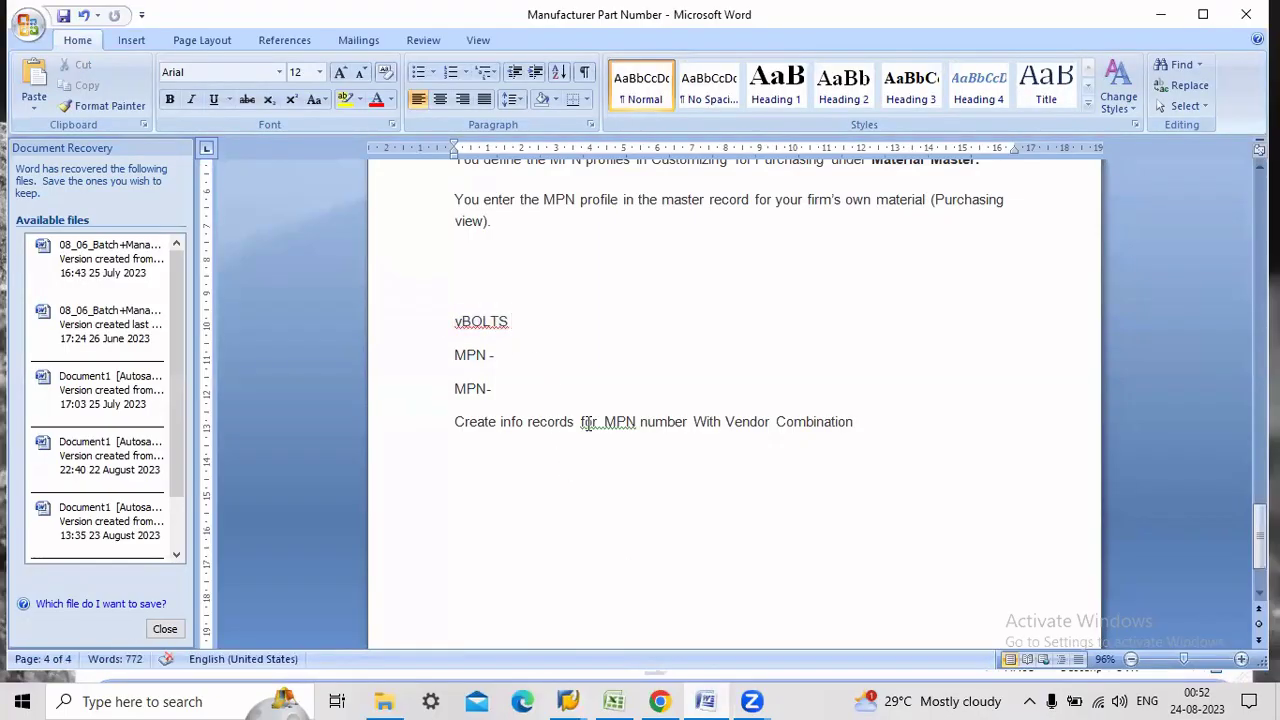
pyautogui.click(718, 700)
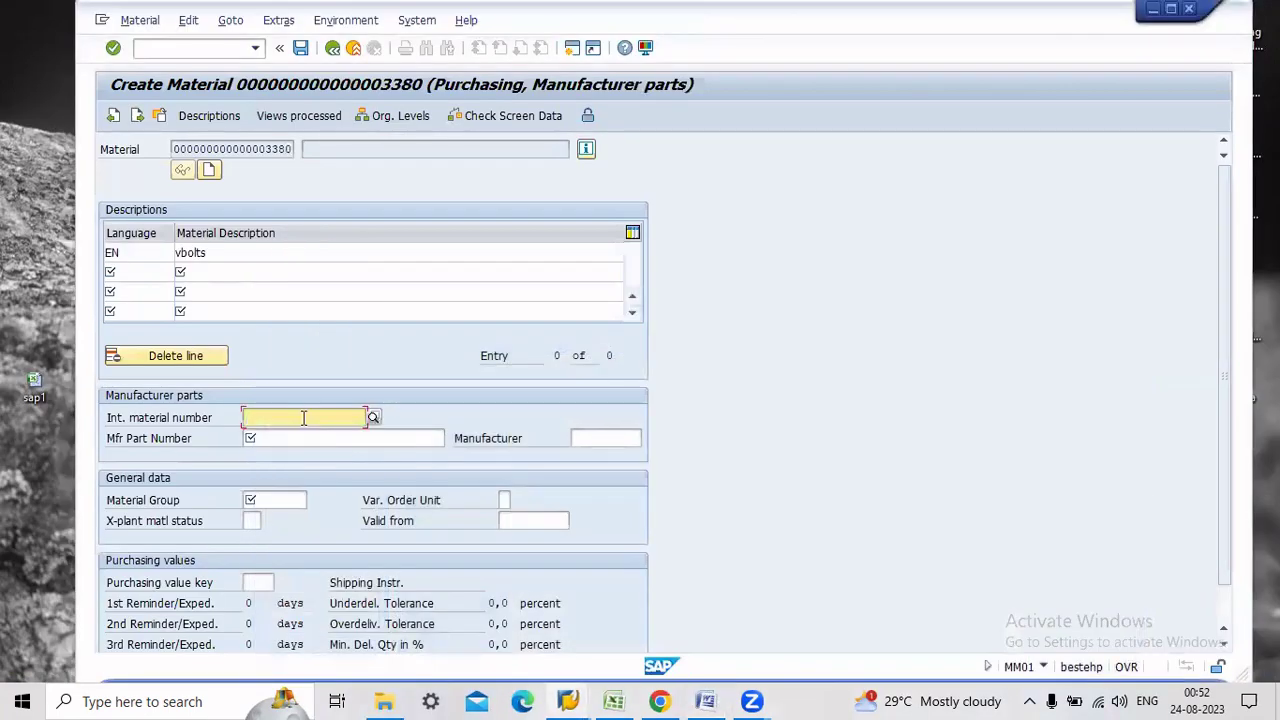
# Enter internal material number vbolts and manufacturer part number bolts_301
pyautogui.click(303, 418)
pyautogui.write('vbolts')
pyautogui.press('Return')
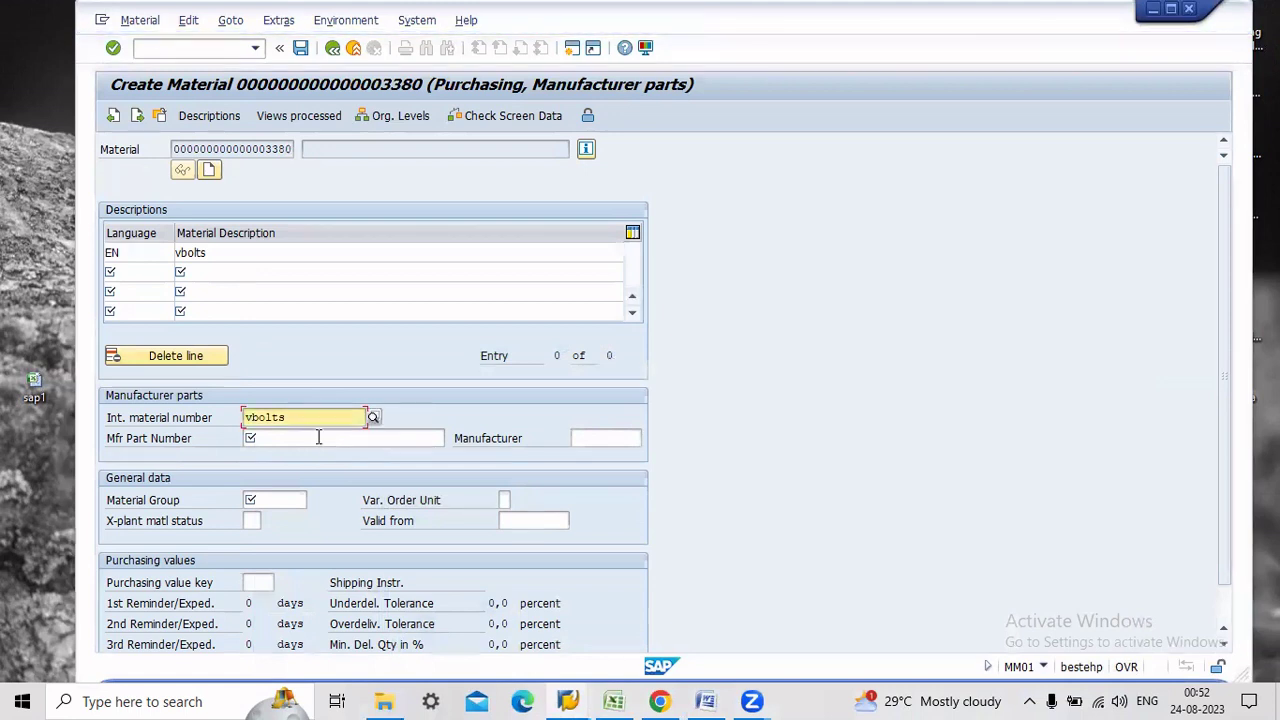
pyautogui.click(318, 437)
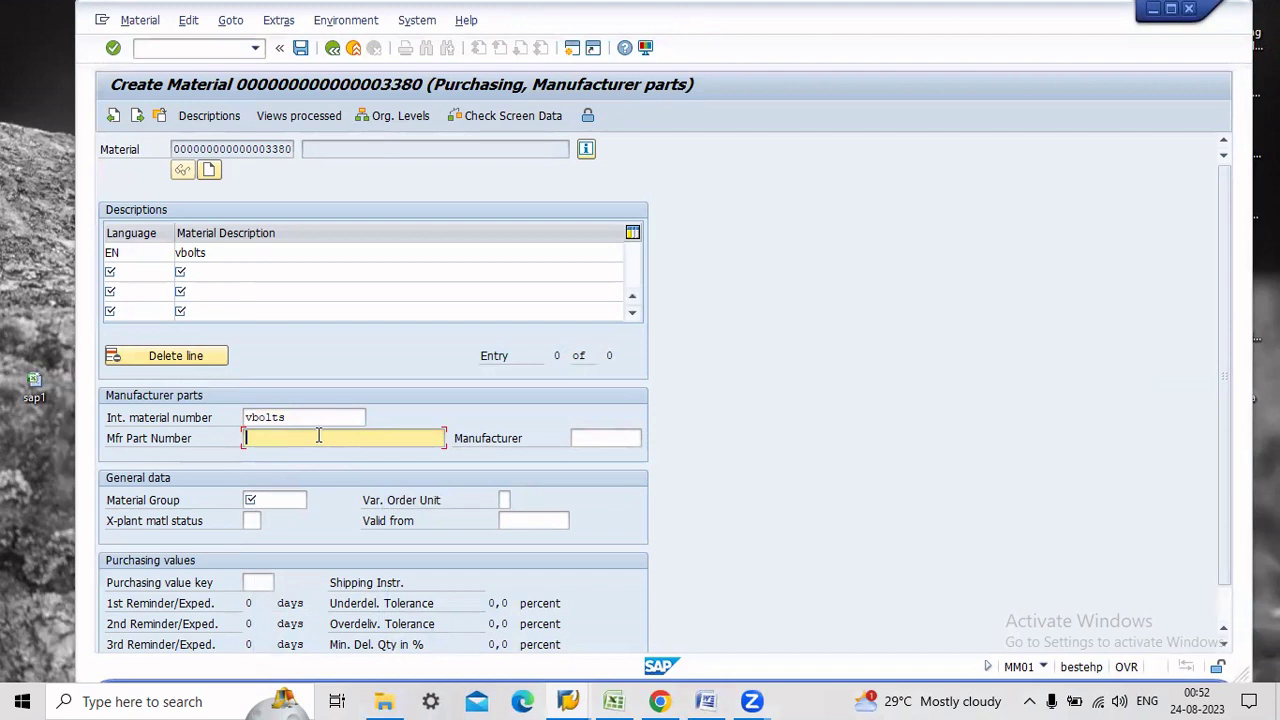
pyautogui.press('BackSpace')
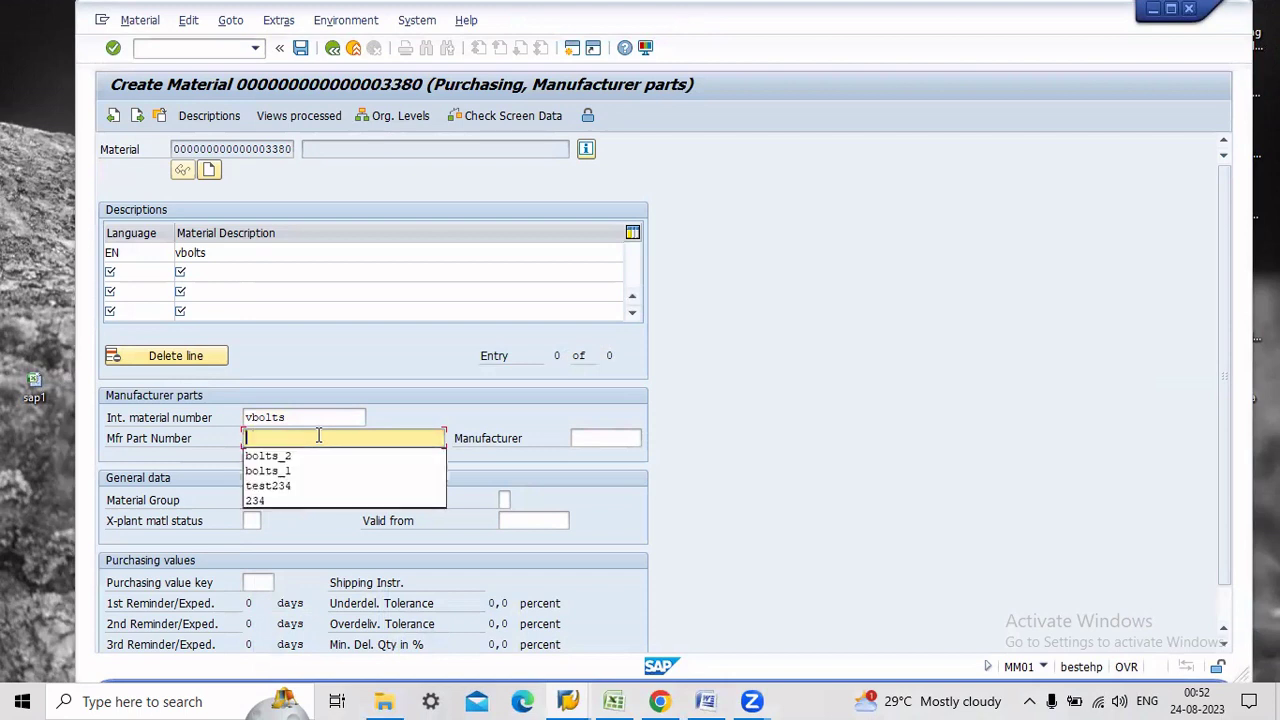
pyautogui.write('bolts')
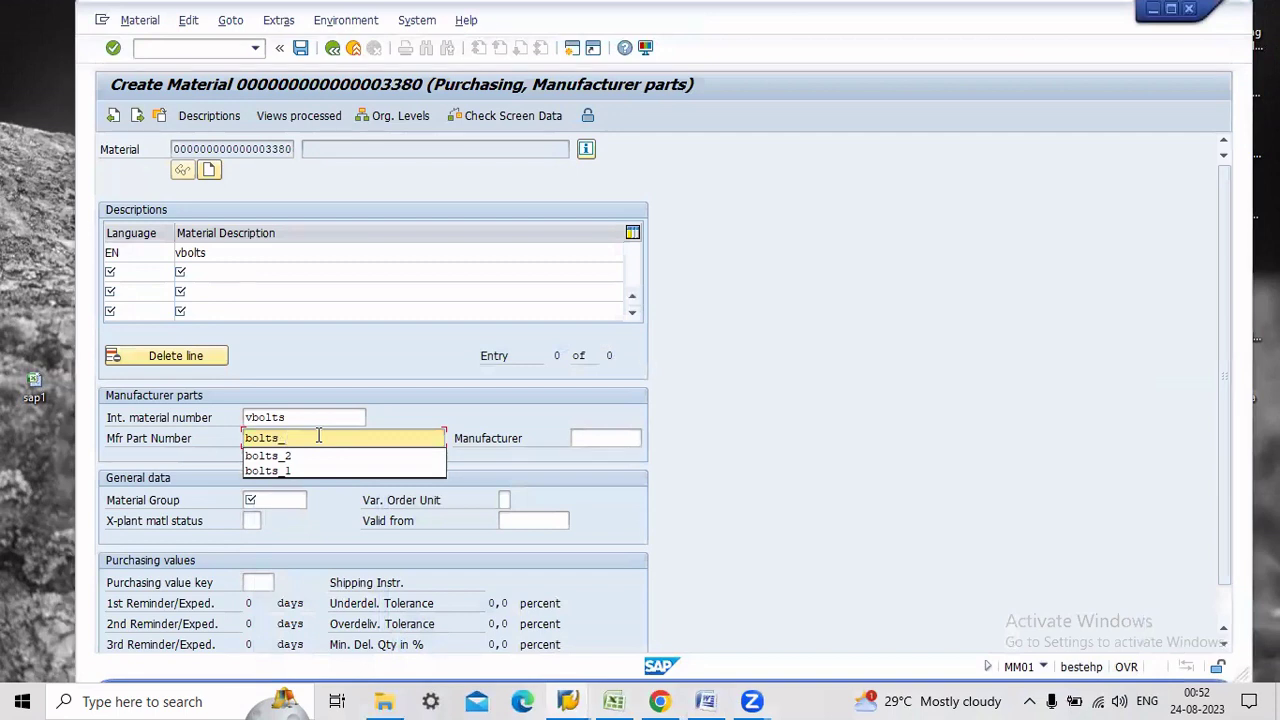
pyautogui.write('_301')
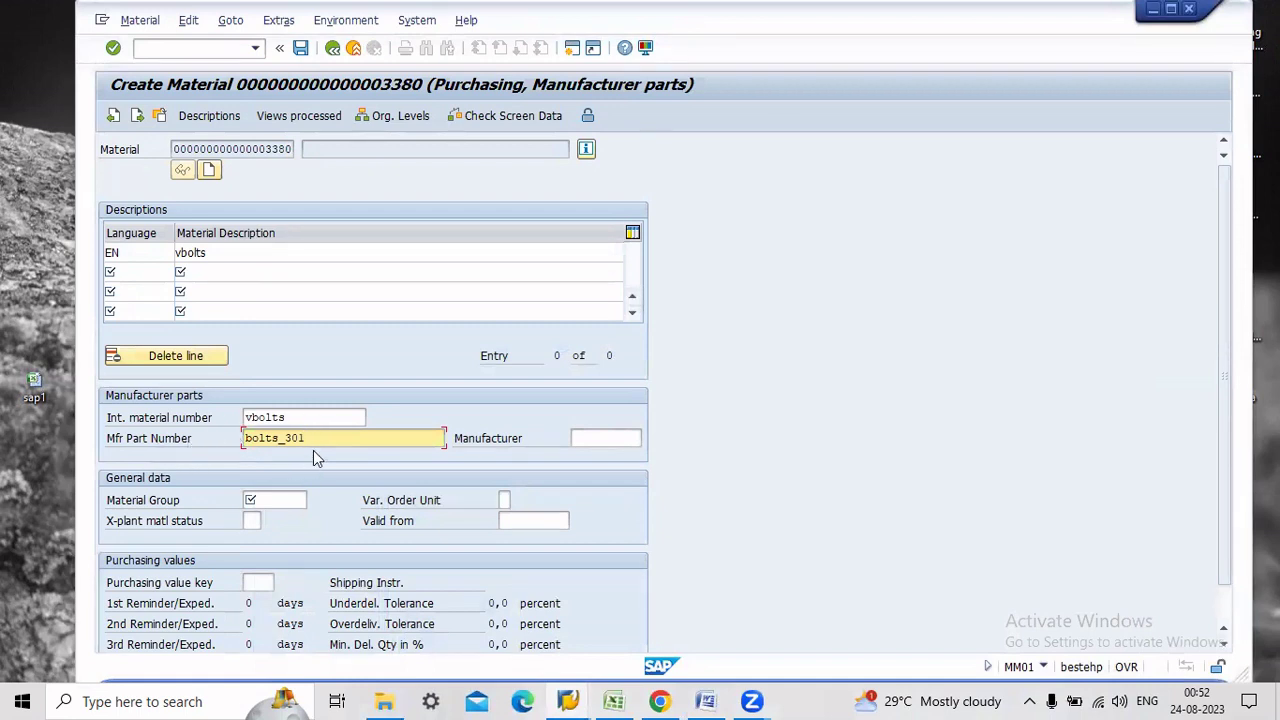
# Pick the test manufacturer and set material group 0001 Metal Processing
pyautogui.click(576, 440)
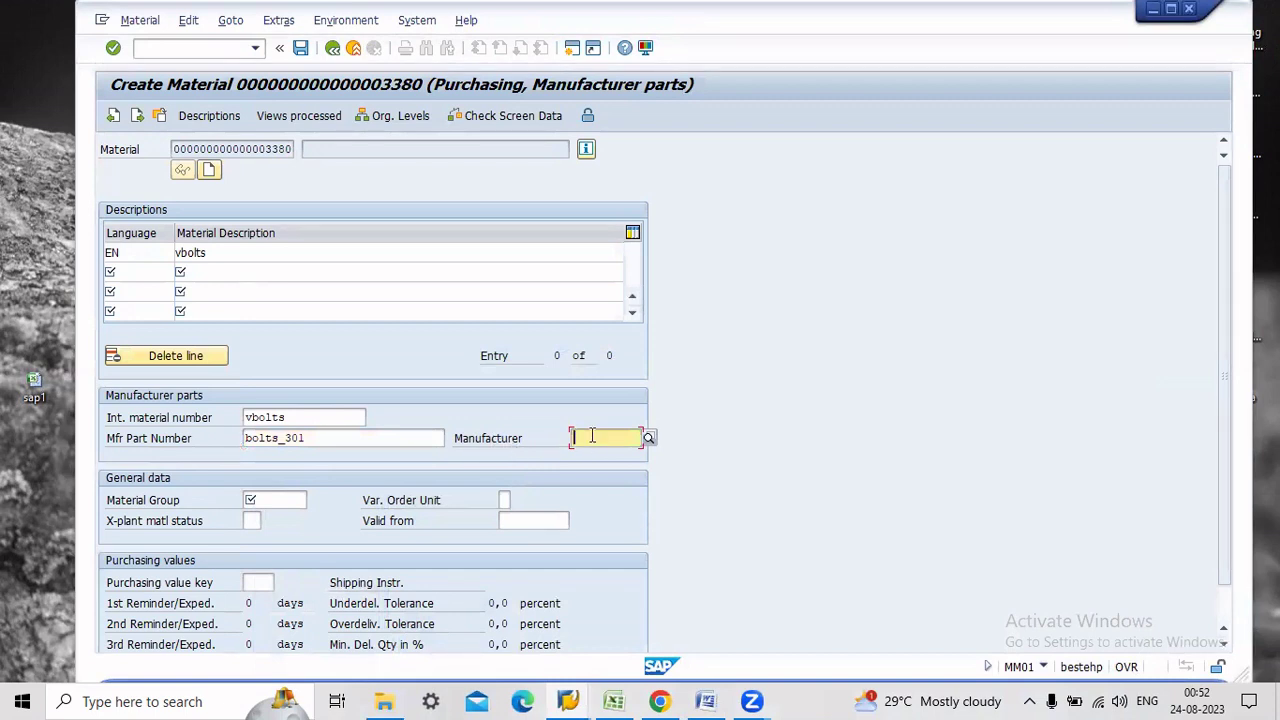
pyautogui.write('100852')
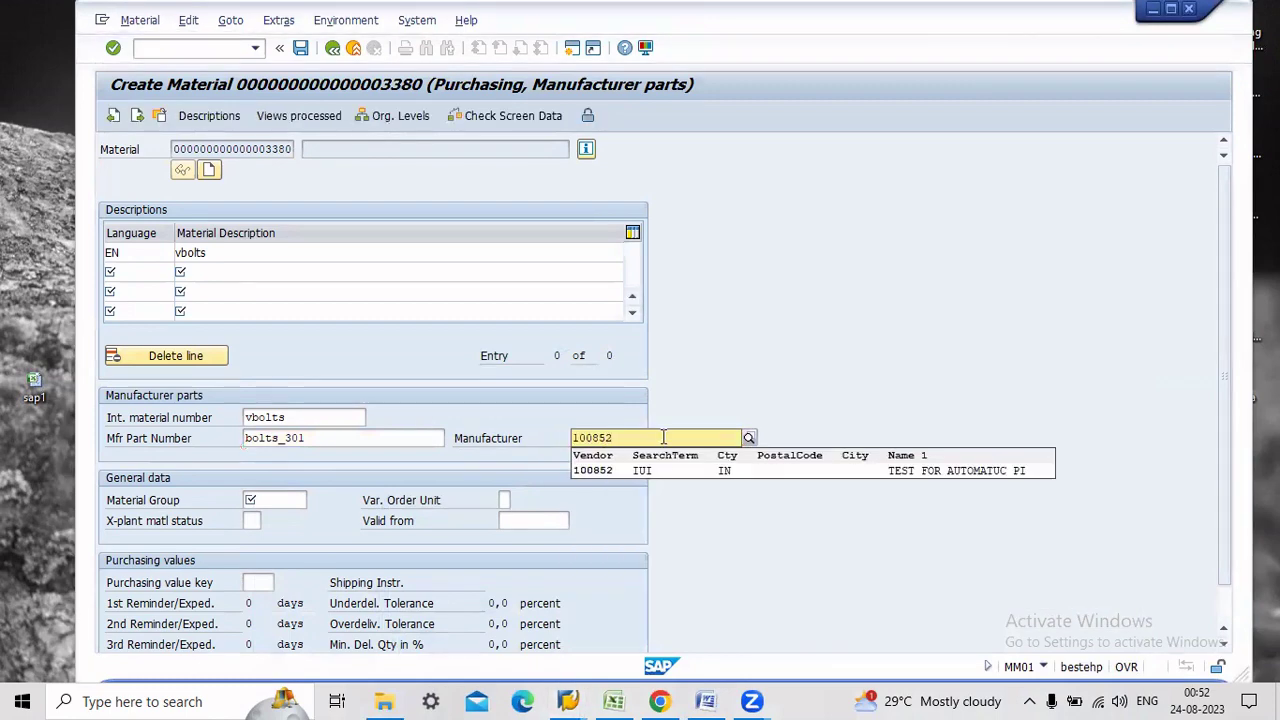
pyautogui.click(700, 470)
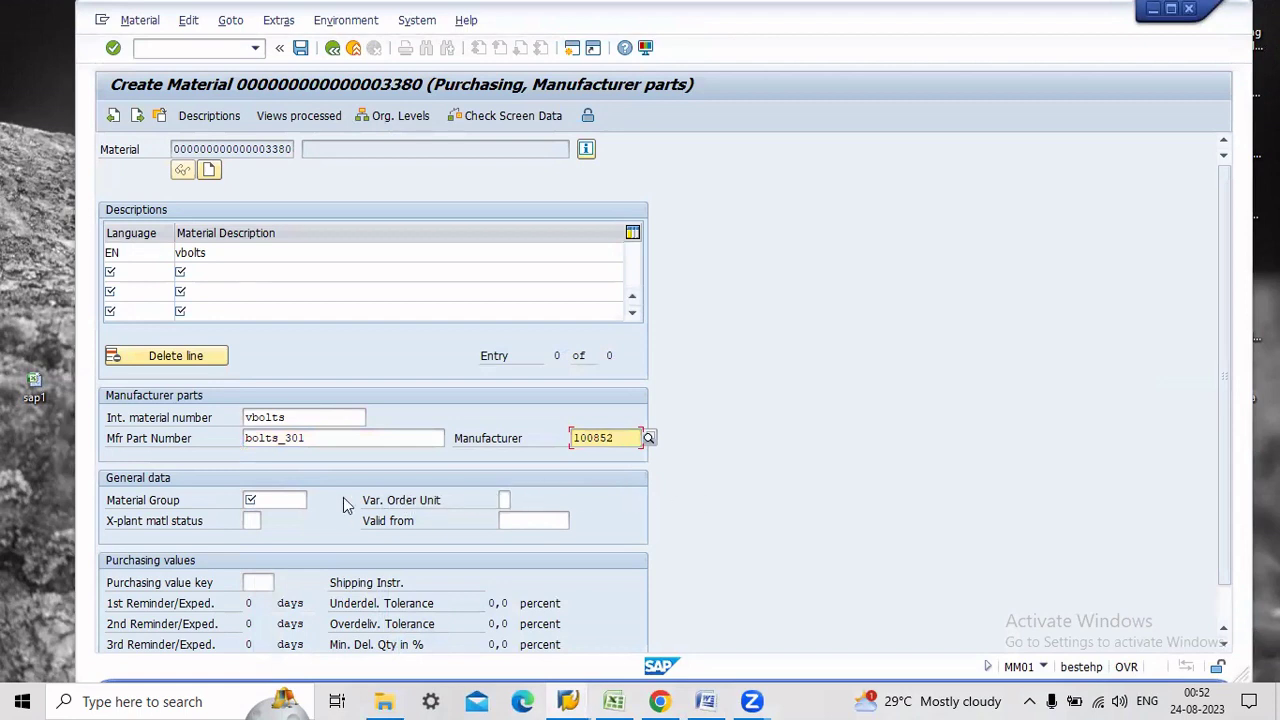
pyautogui.click(280, 497)
pyautogui.write('0001')
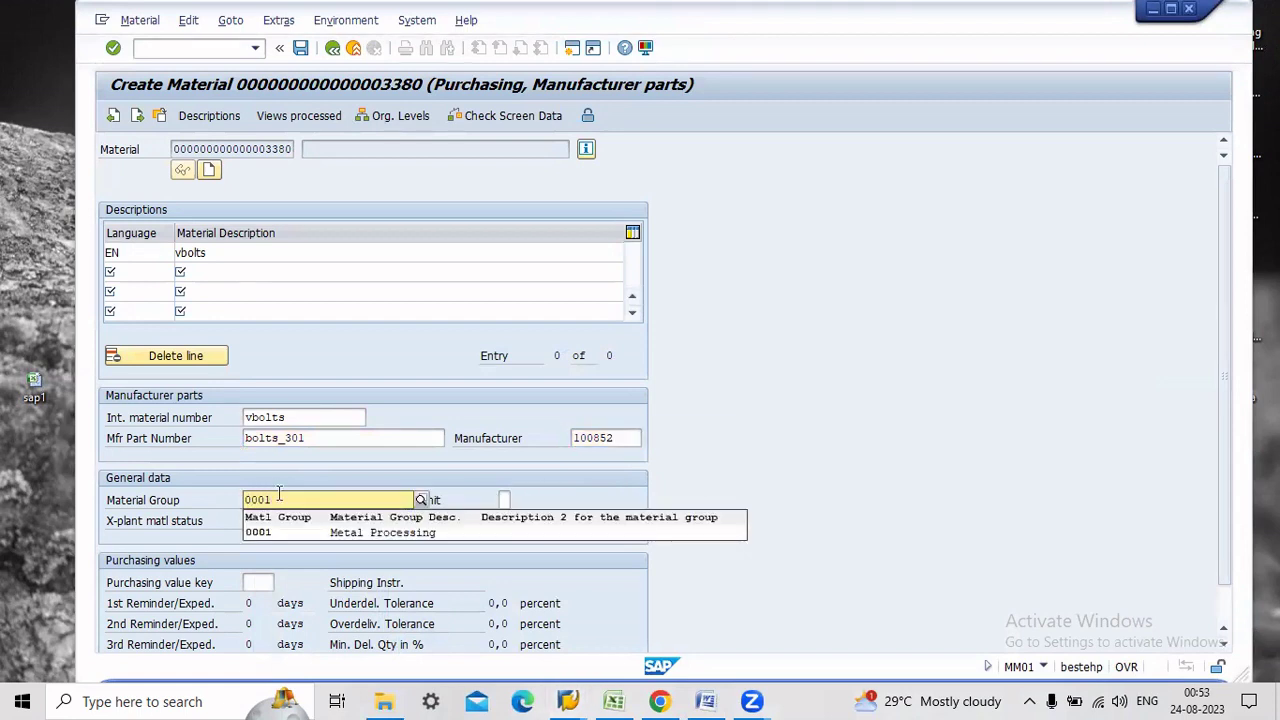
pyautogui.click(260, 532)
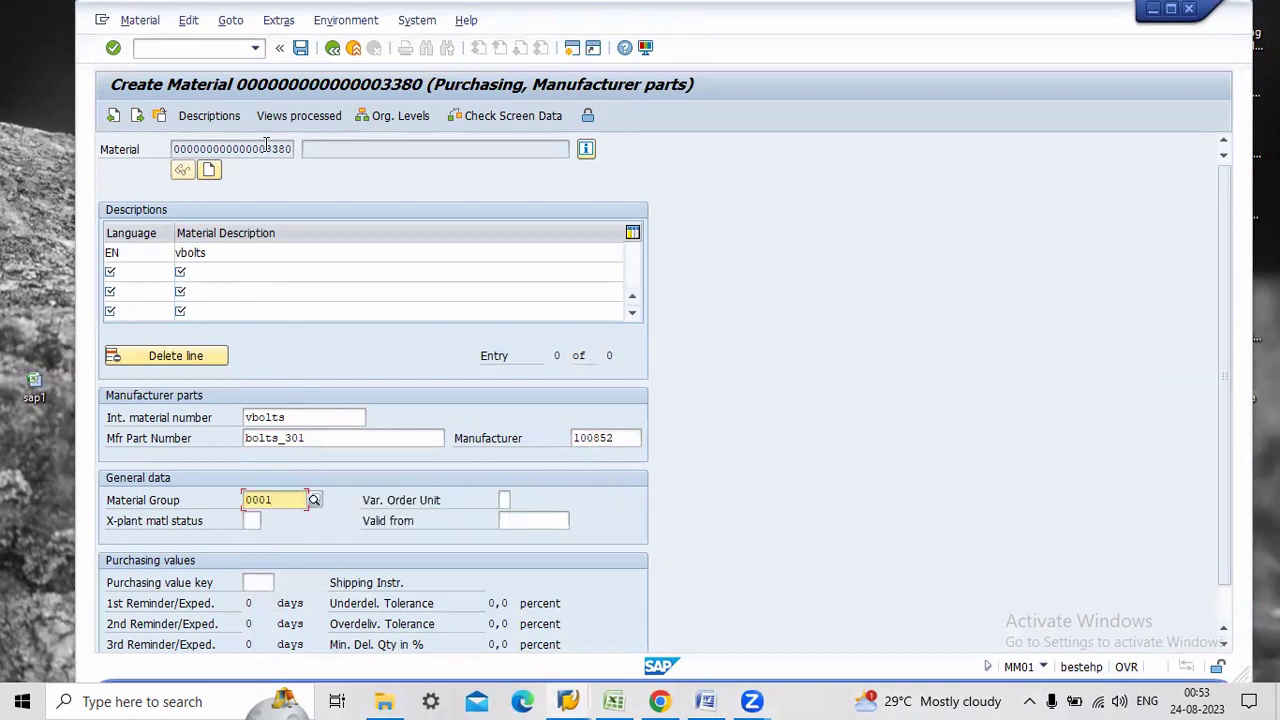
# Review the material number, part number and manufacturer, then save material 3380
pyautogui.moveTo(259, 148); pyautogui.dragTo(298, 149)
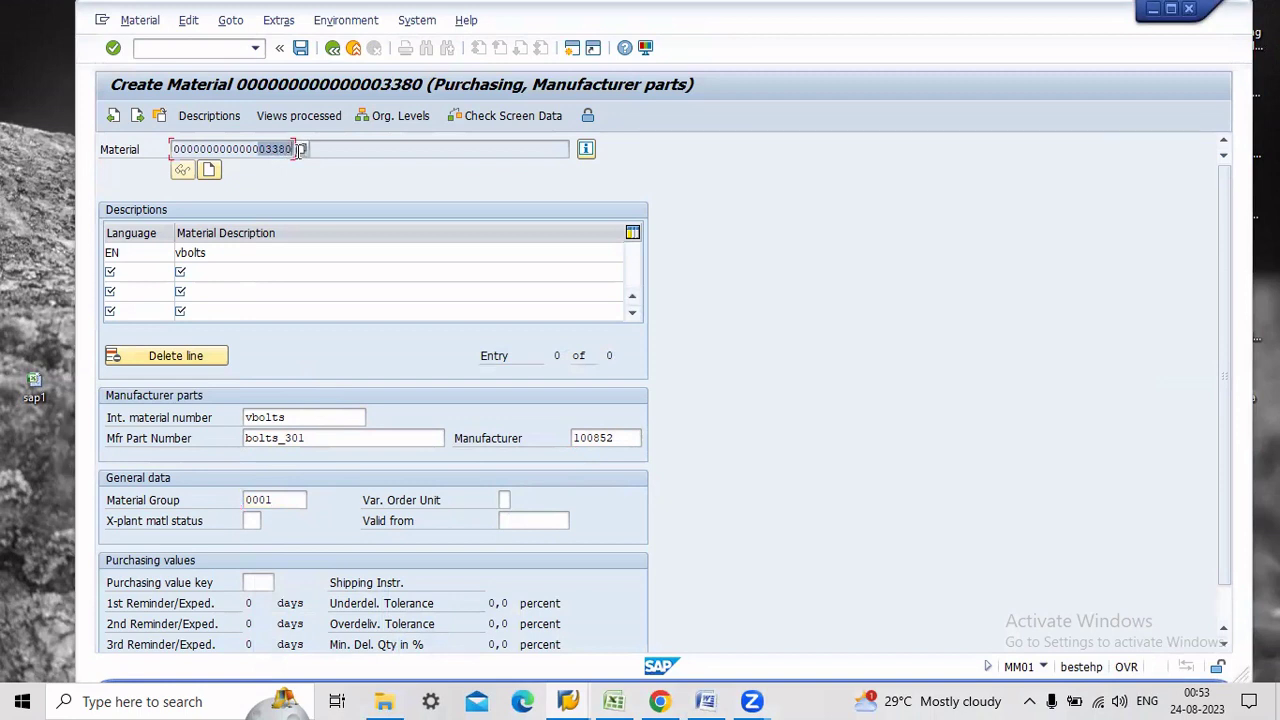
pyautogui.moveTo(326, 437); pyautogui.dragTo(222, 432)
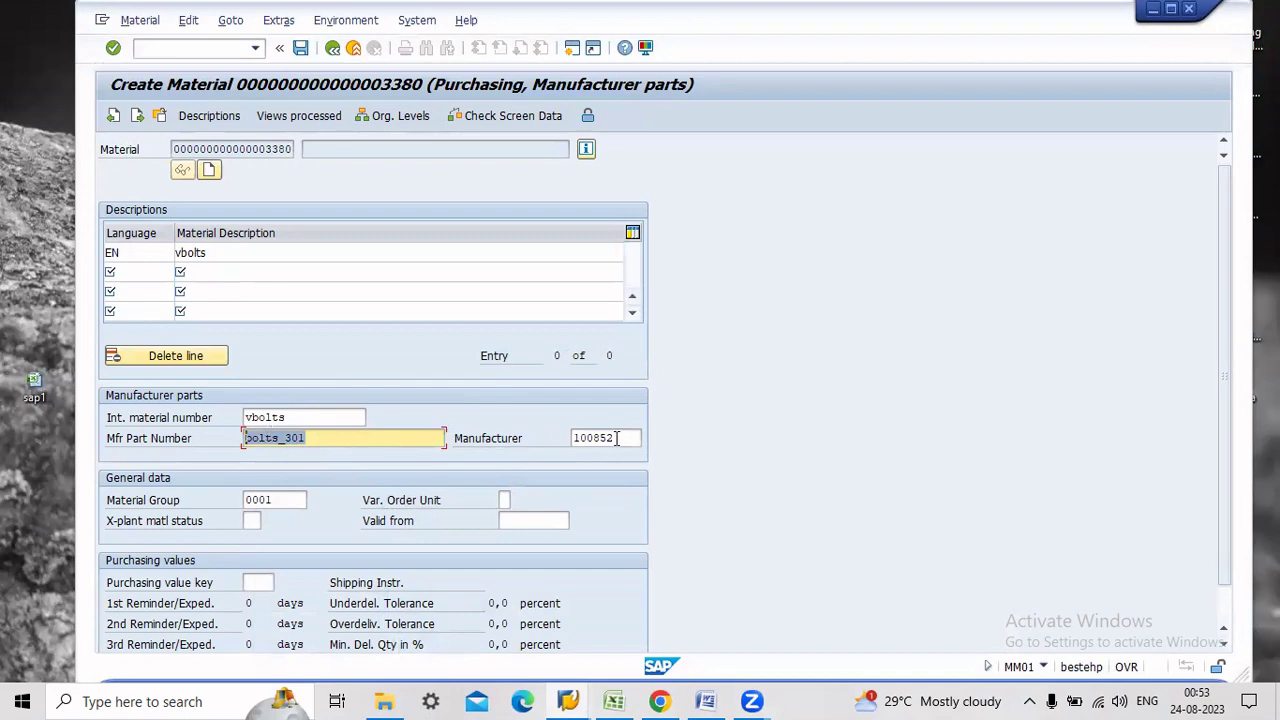
pyautogui.moveTo(617, 438); pyautogui.dragTo(571, 438)
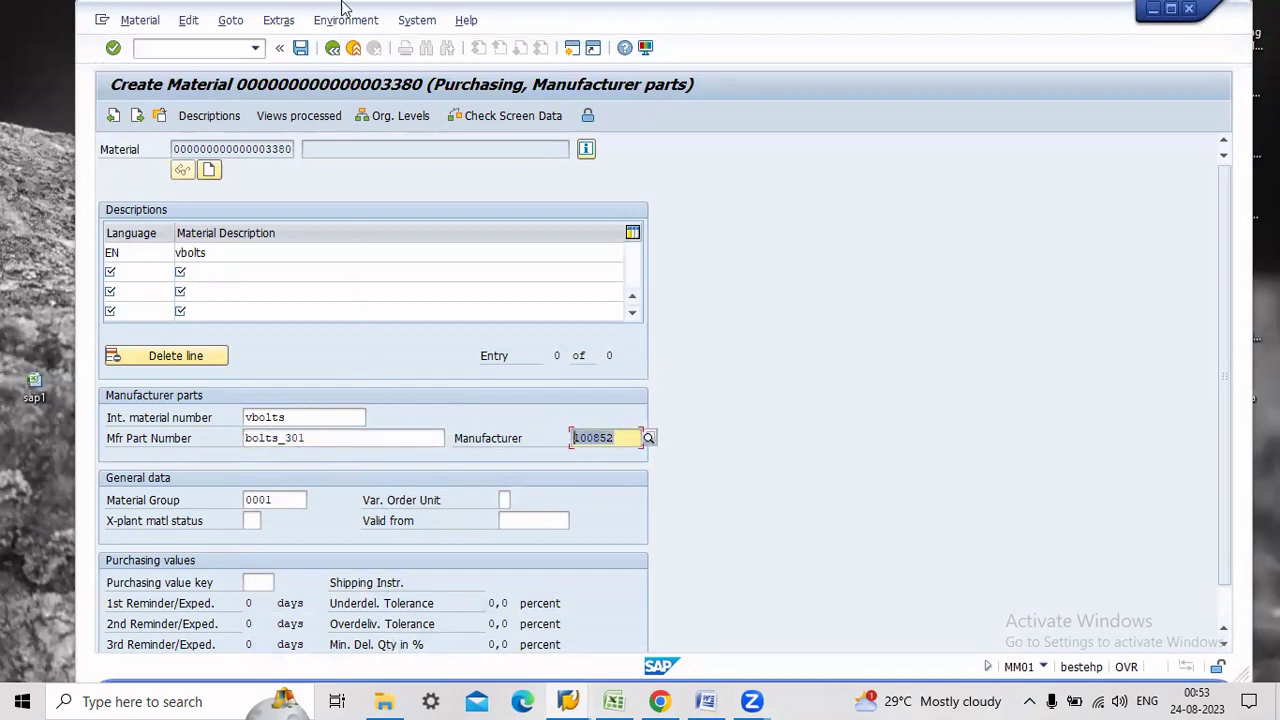
pyautogui.click(300, 47)
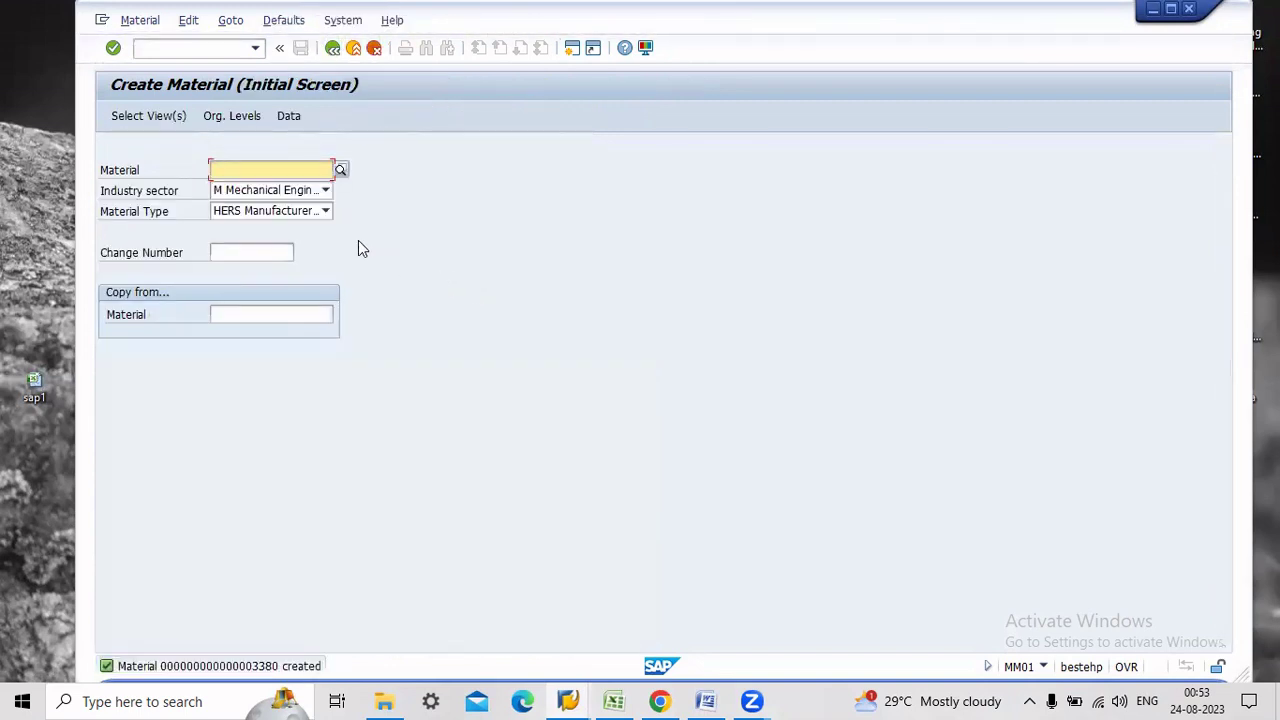
pyautogui.click(707, 700)
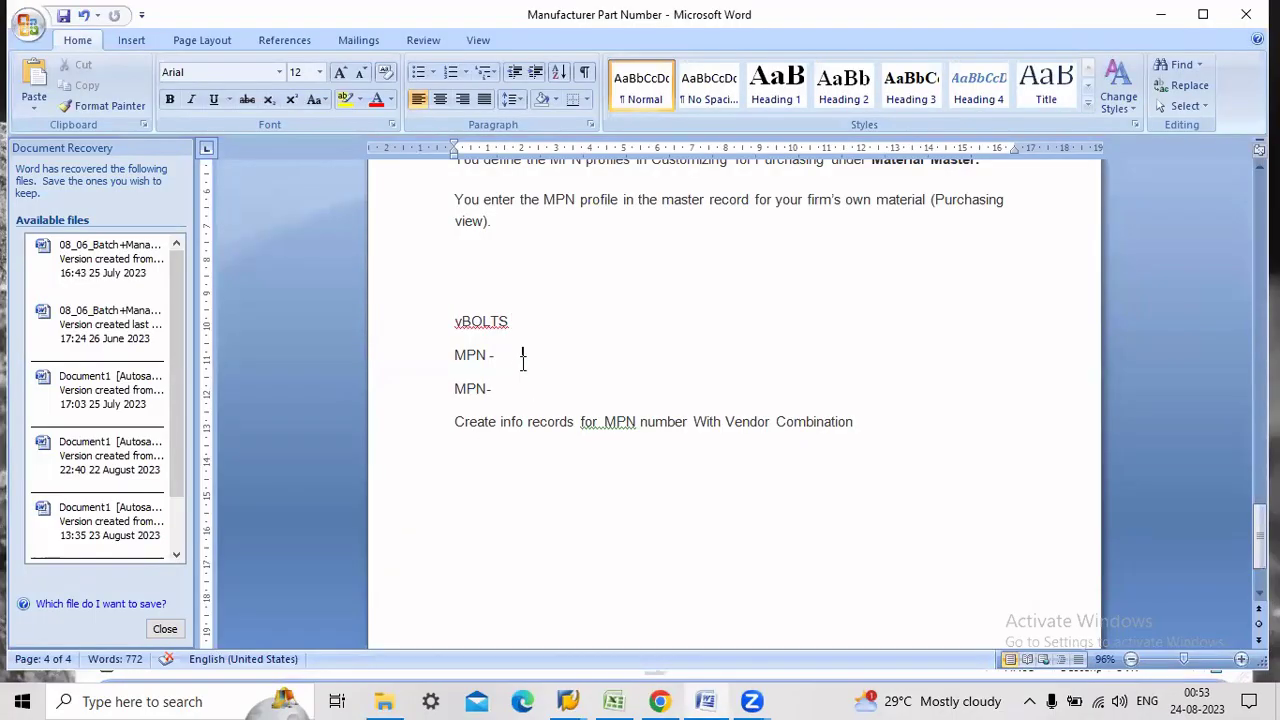
# Add 3380, the manufacturer number and partial part number bolts_30 to the first MPN line
pyautogui.click(522, 363)
pyautogui.write('3380  100852 bolts_3')
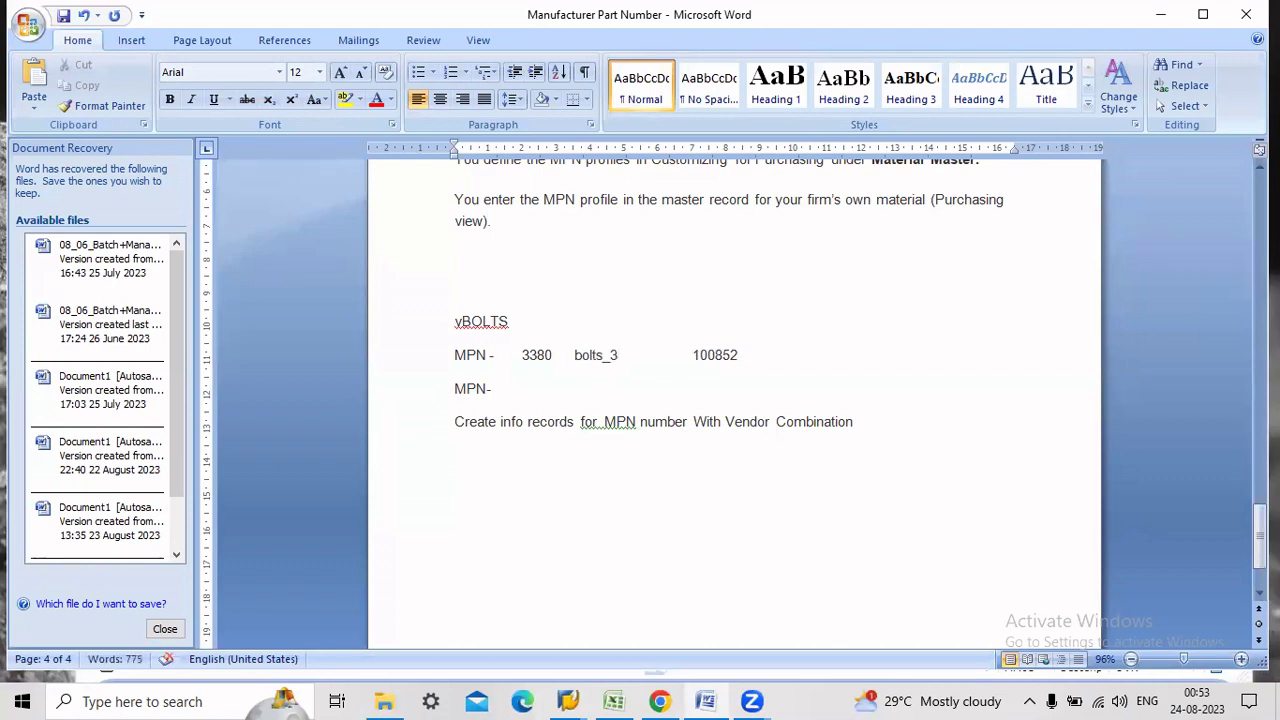
pyautogui.write('0')
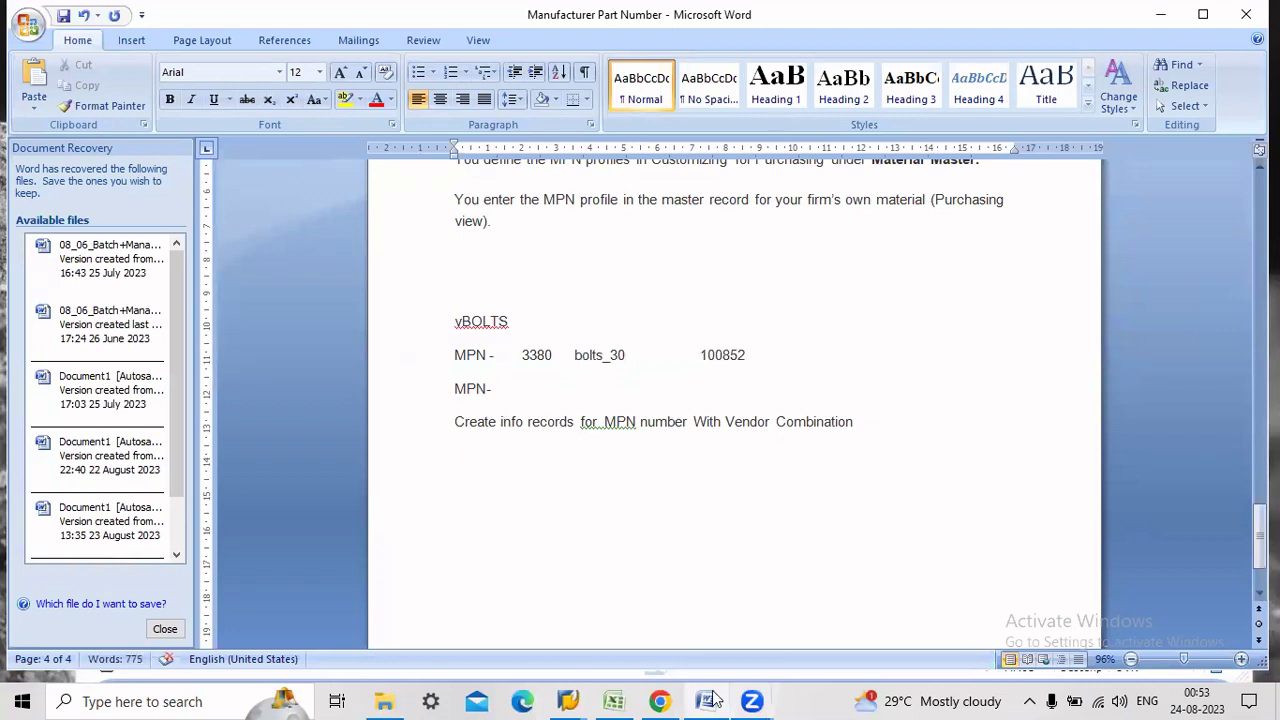
# Start material 3381 with the Purchasing view and enter the description 'Vbolt'
pyautogui.click(567, 700)
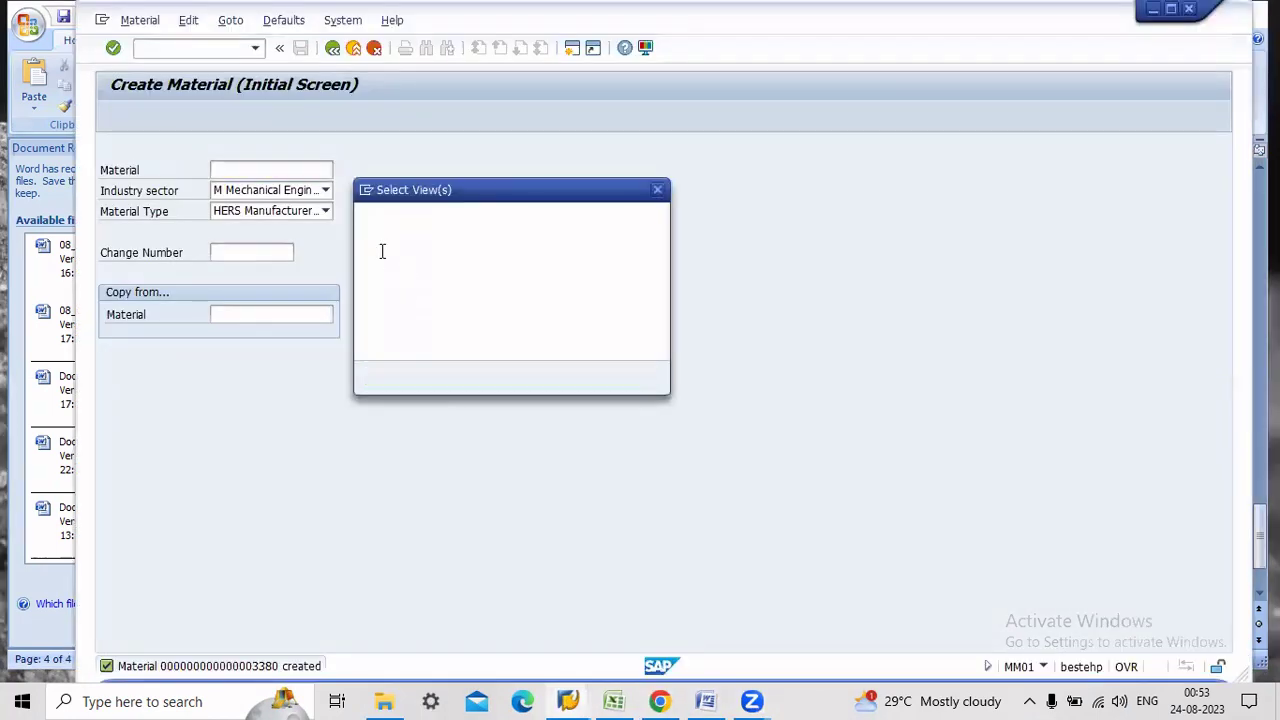
pyautogui.click(366, 240)
pyautogui.click(369, 378)
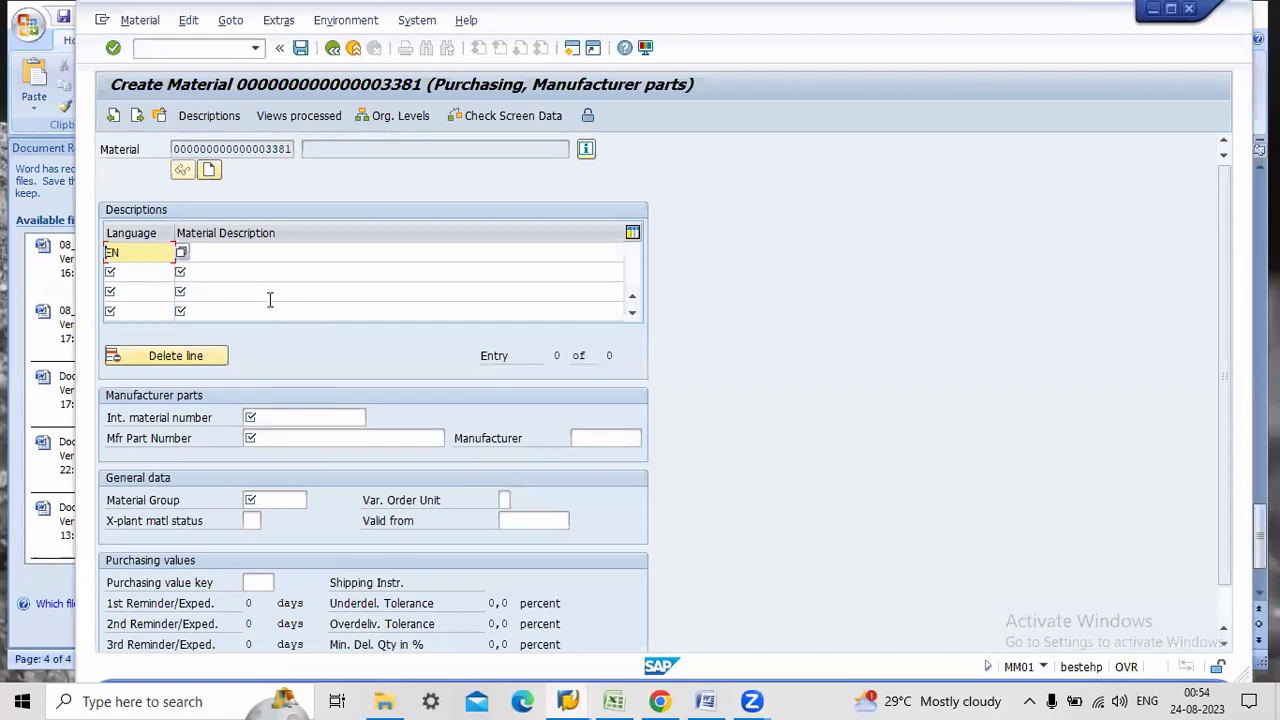
pyautogui.click(278, 252)
pyautogui.write('V')
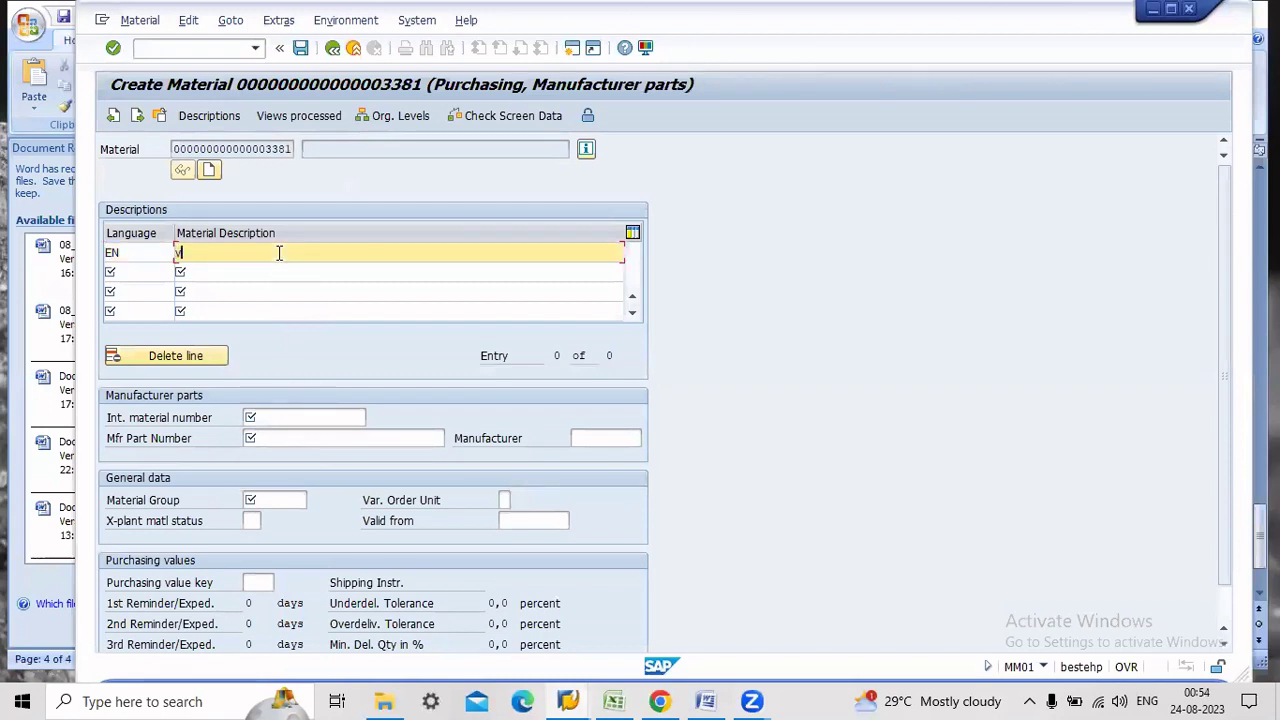
pyautogui.write('bolt')
pyautogui.click(292, 416)
pyautogui.click(292, 416)
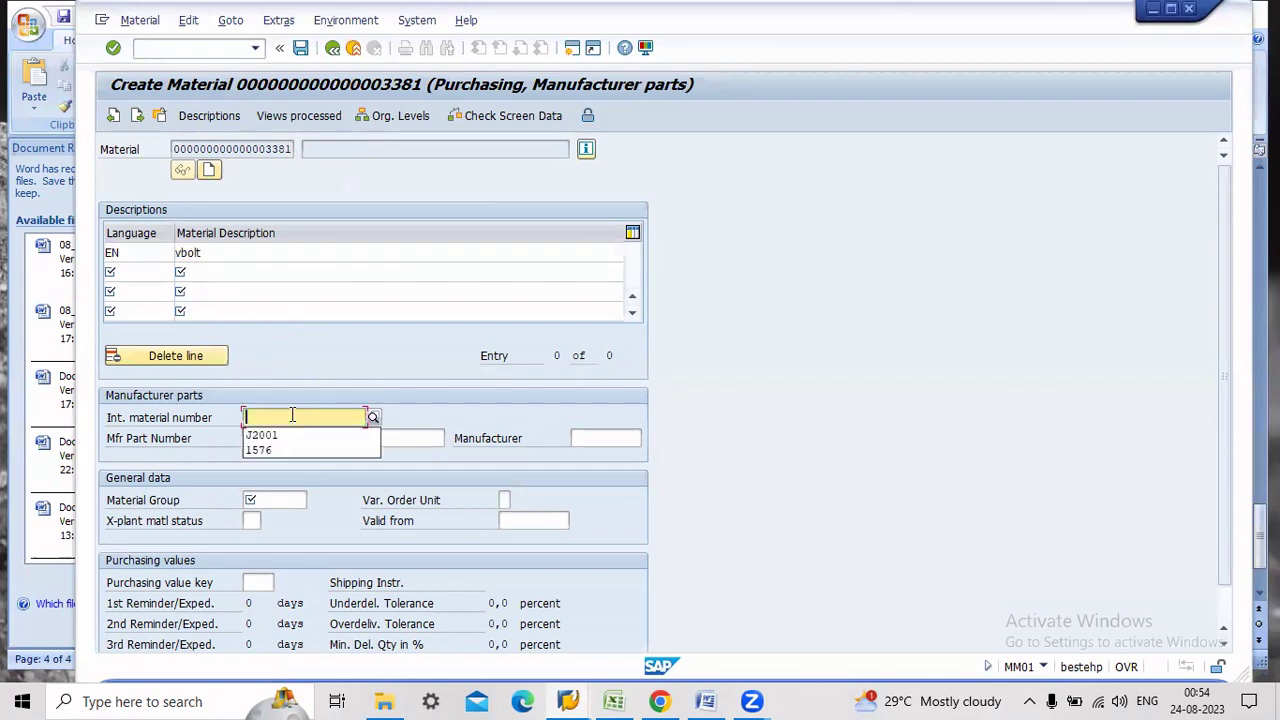
# Enter internal material vbolts, MPN bolts_201, manufacturer 100686 and material group 0001, then copy bolts_201
pyautogui.click(288, 416)
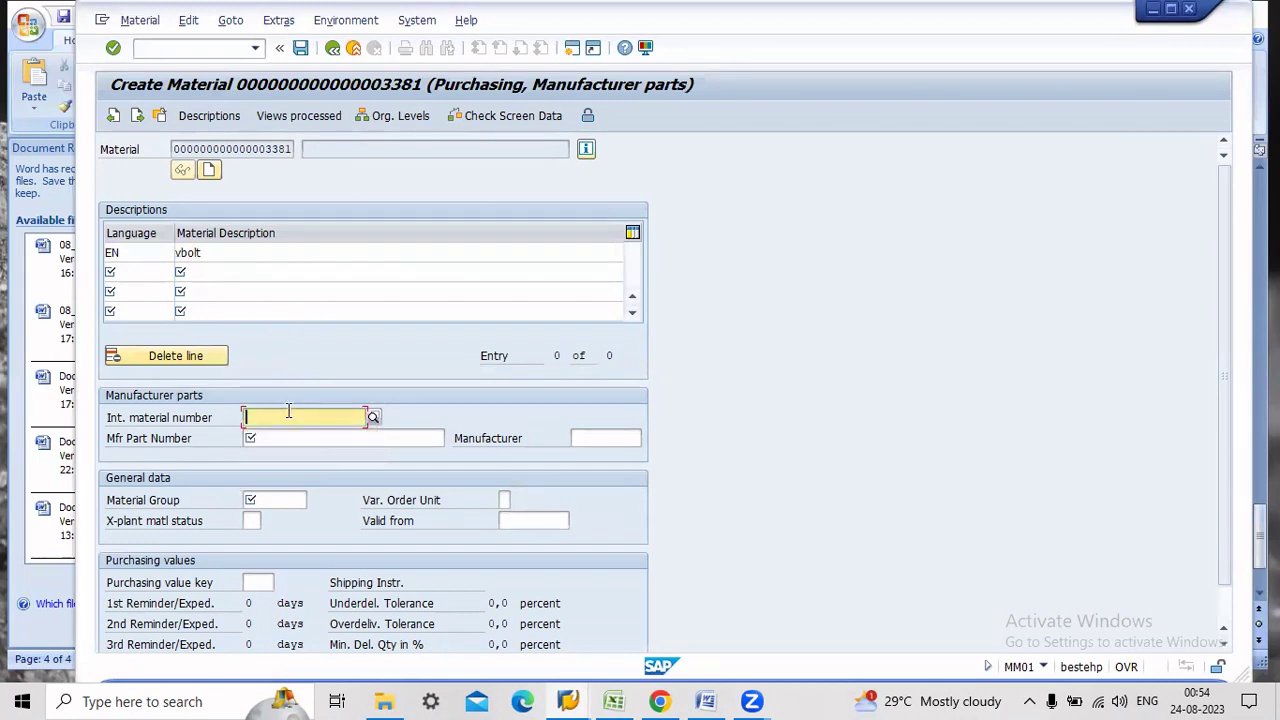
pyautogui.write('vbolts')
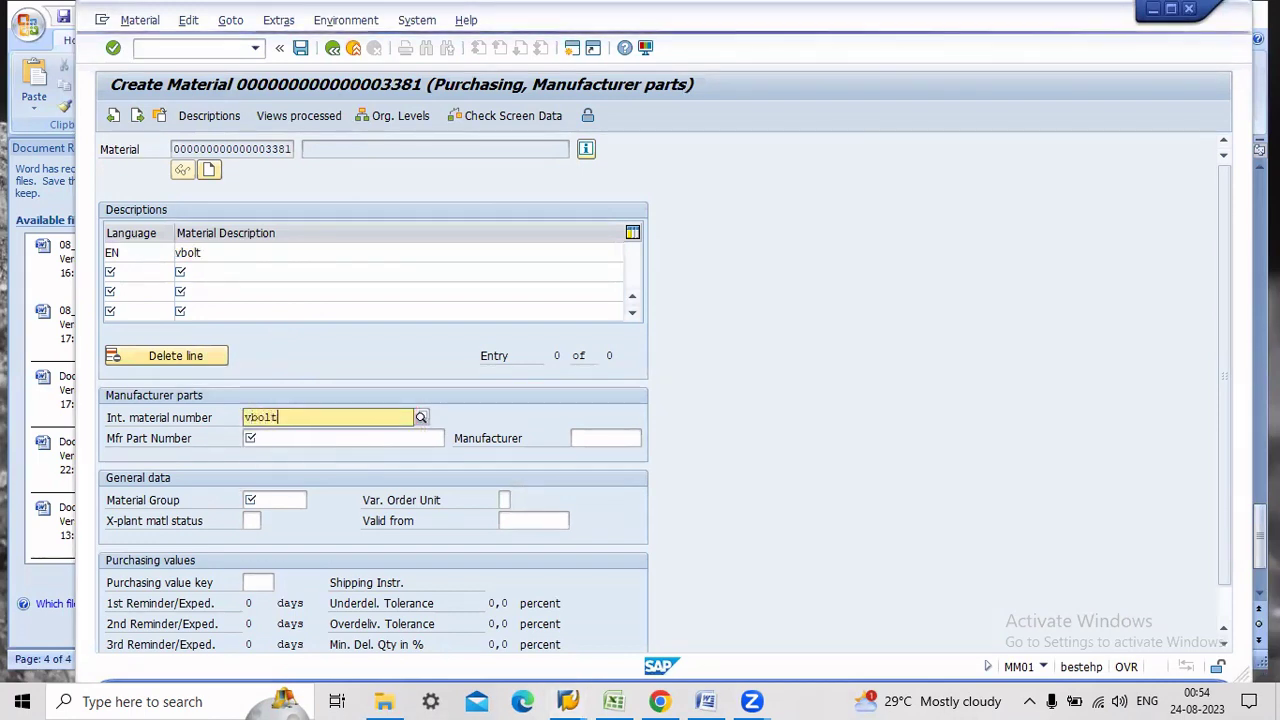
pyautogui.click(323, 438)
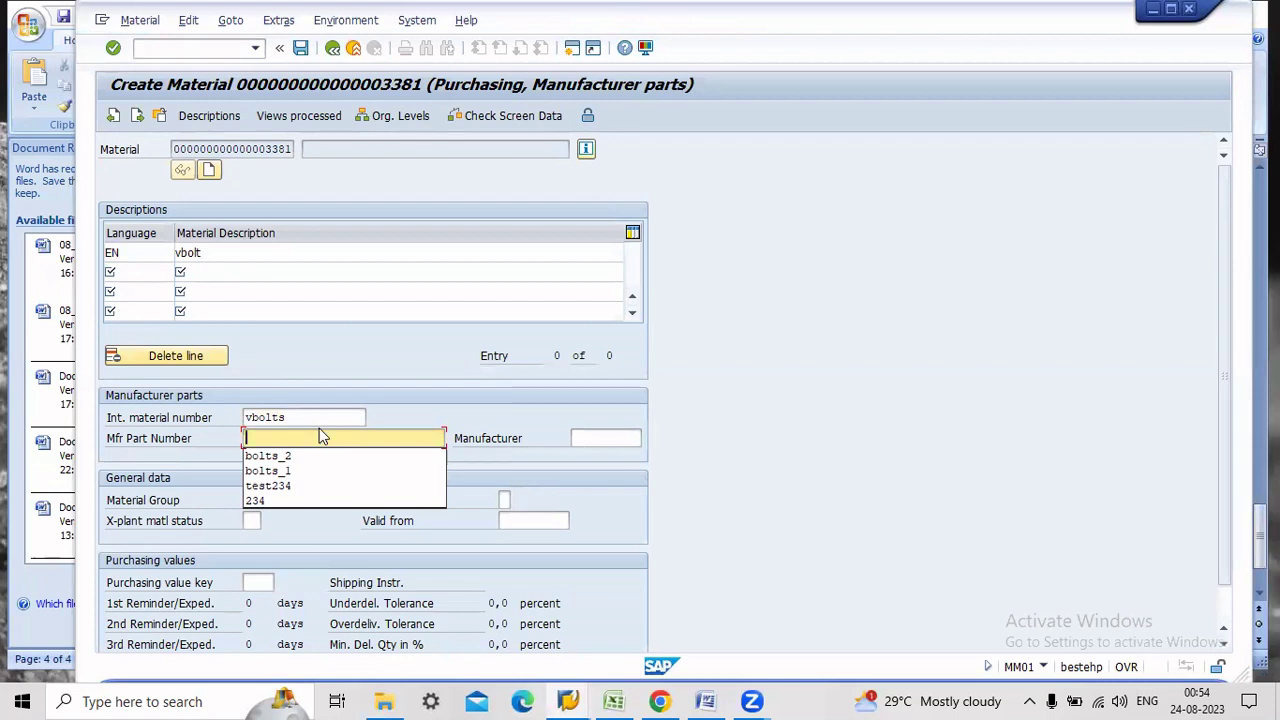
pyautogui.write('bo')
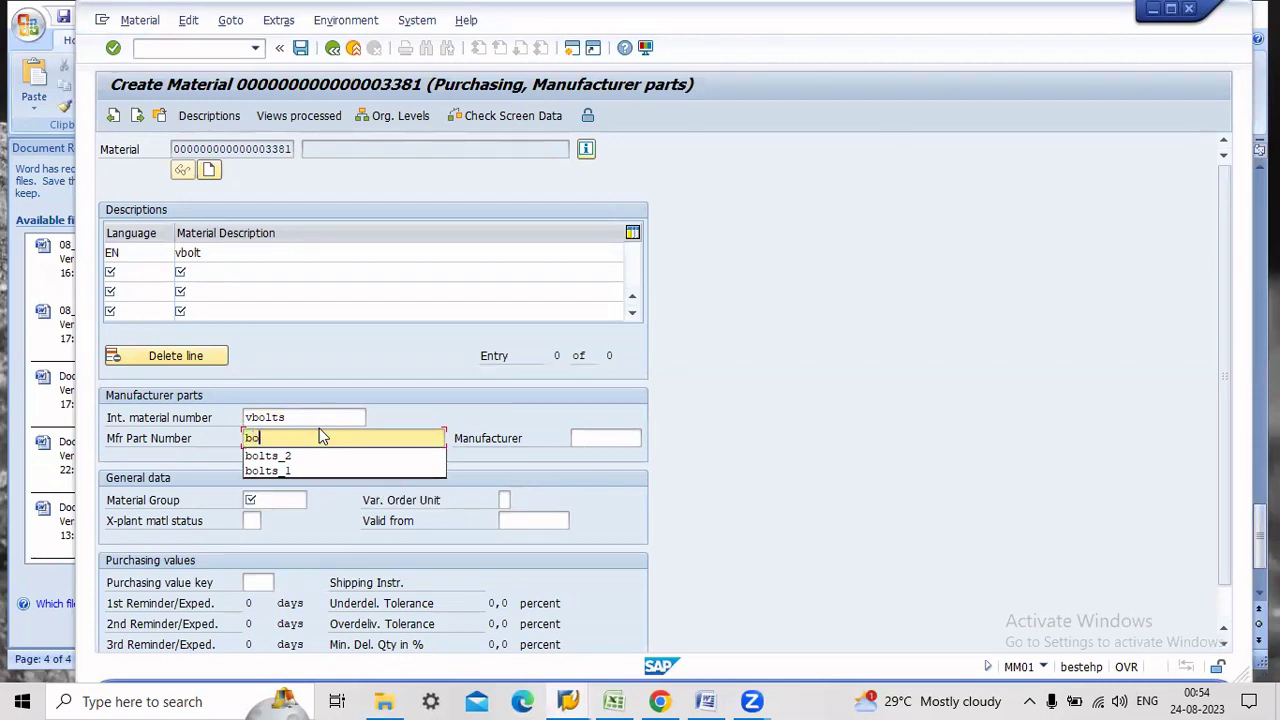
pyautogui.write('lts_201')
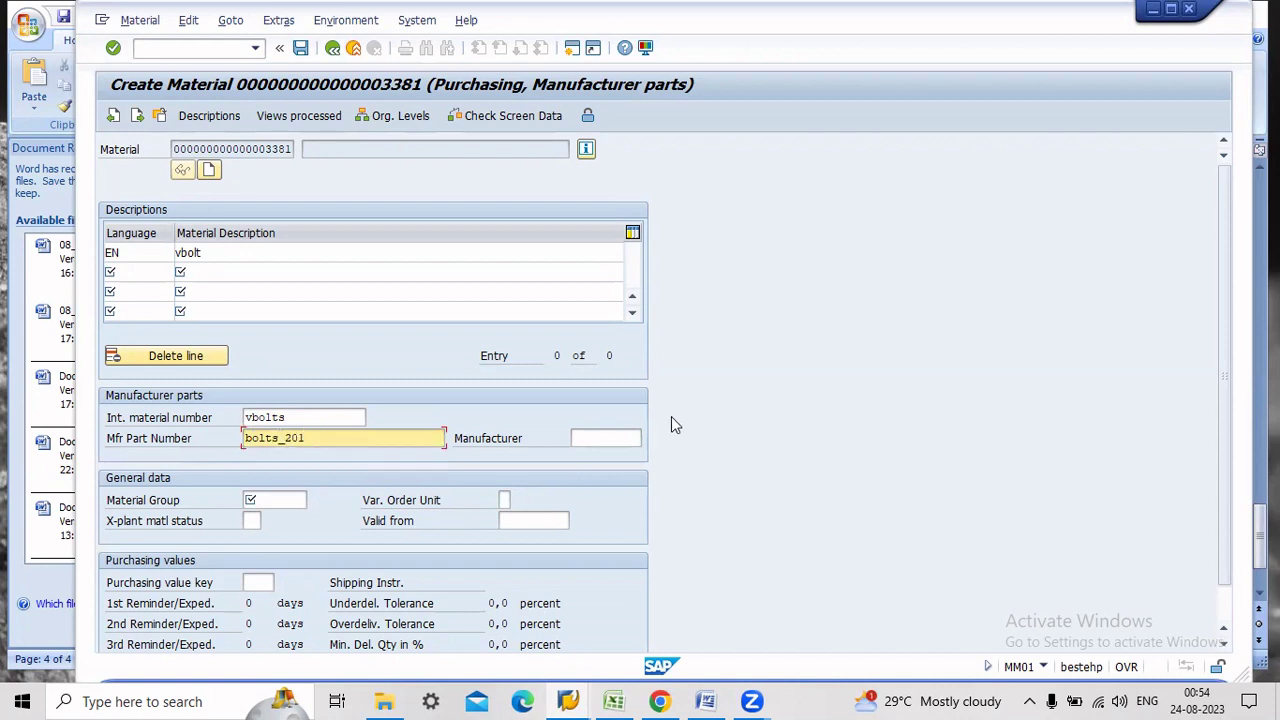
pyautogui.click(614, 437)
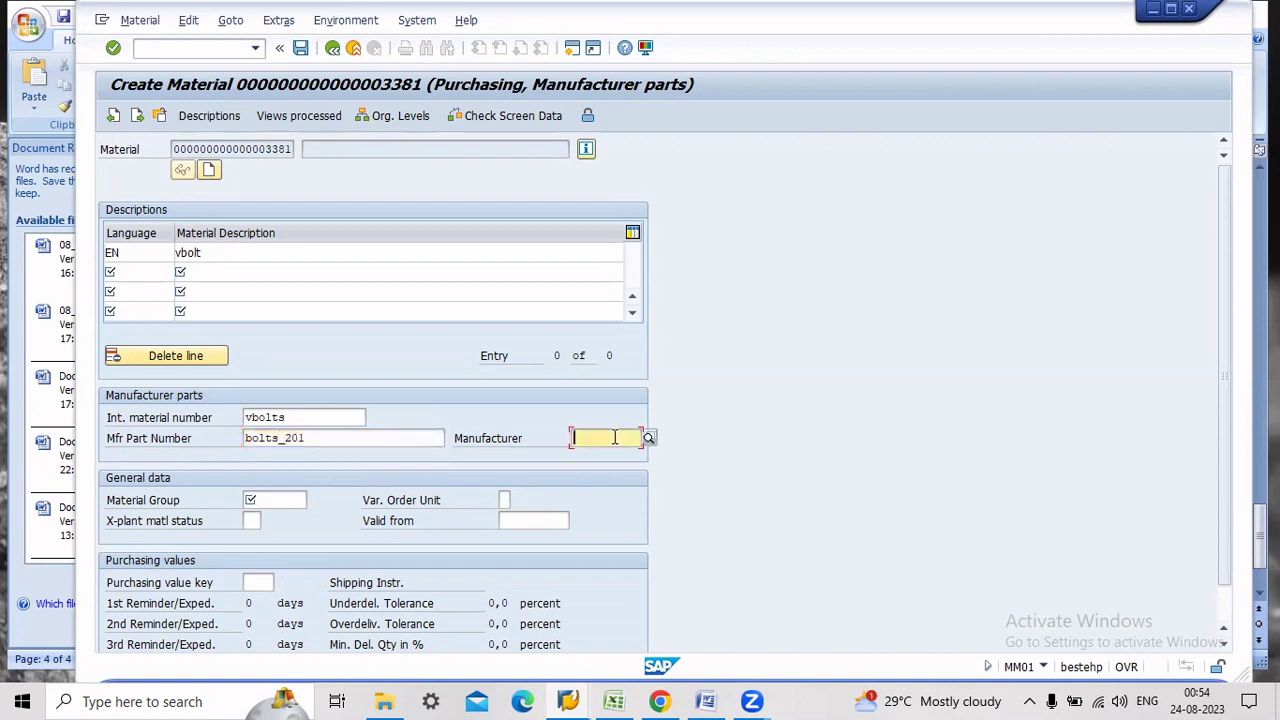
pyautogui.write('1006')
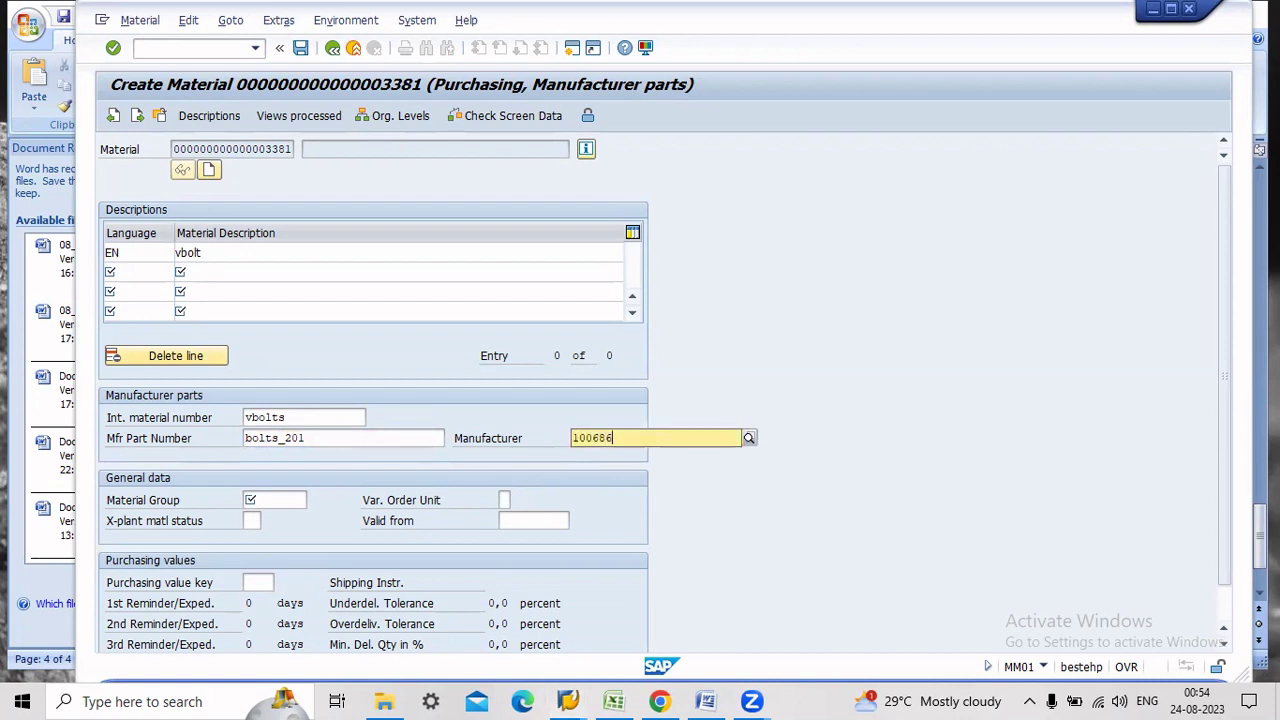
pyautogui.write('86')
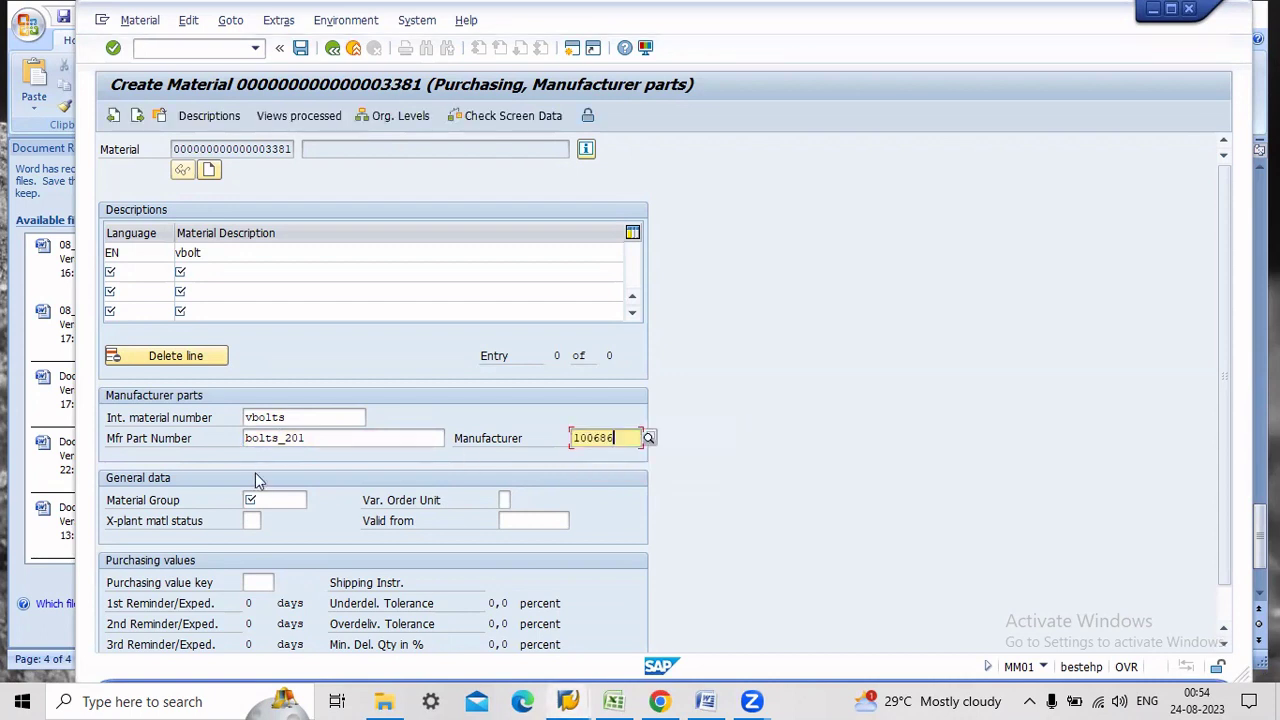
pyautogui.click(281, 499)
pyautogui.write('0001')
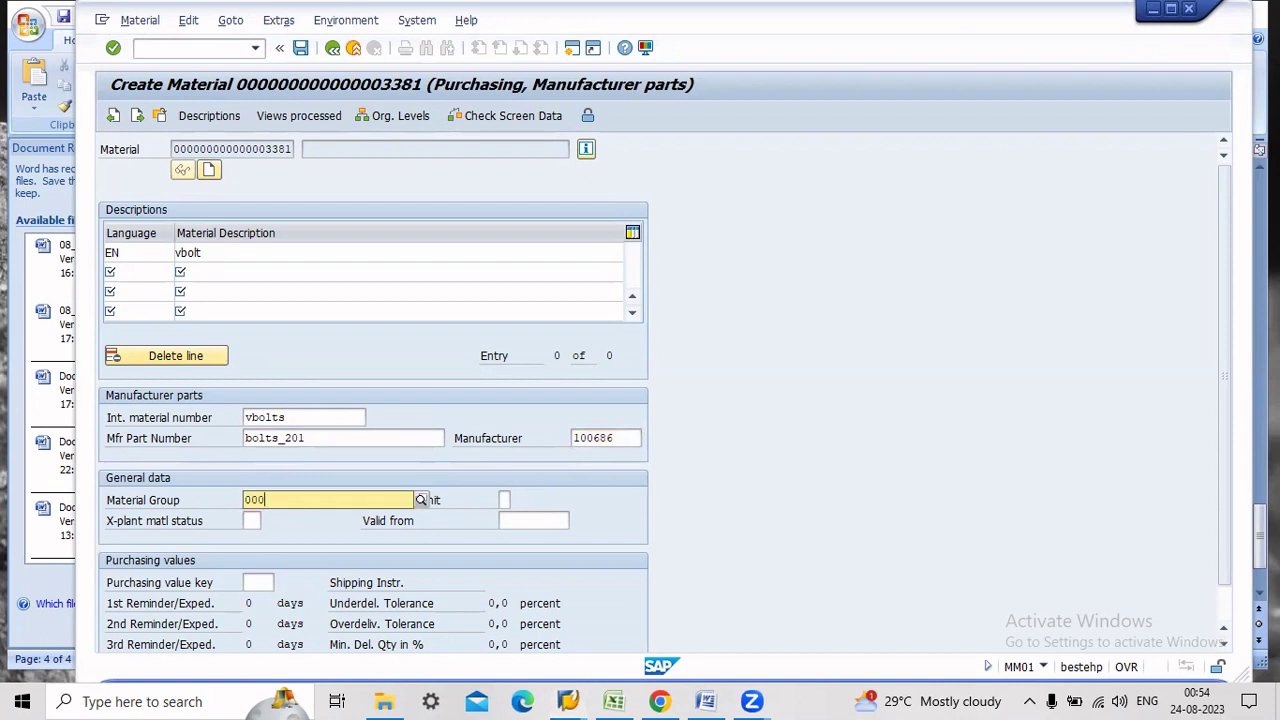
pyautogui.click(263, 530)
pyautogui.moveTo(328, 440); pyautogui.dragTo(240, 433)
pyautogui.hotkey('ctrl', 'c')
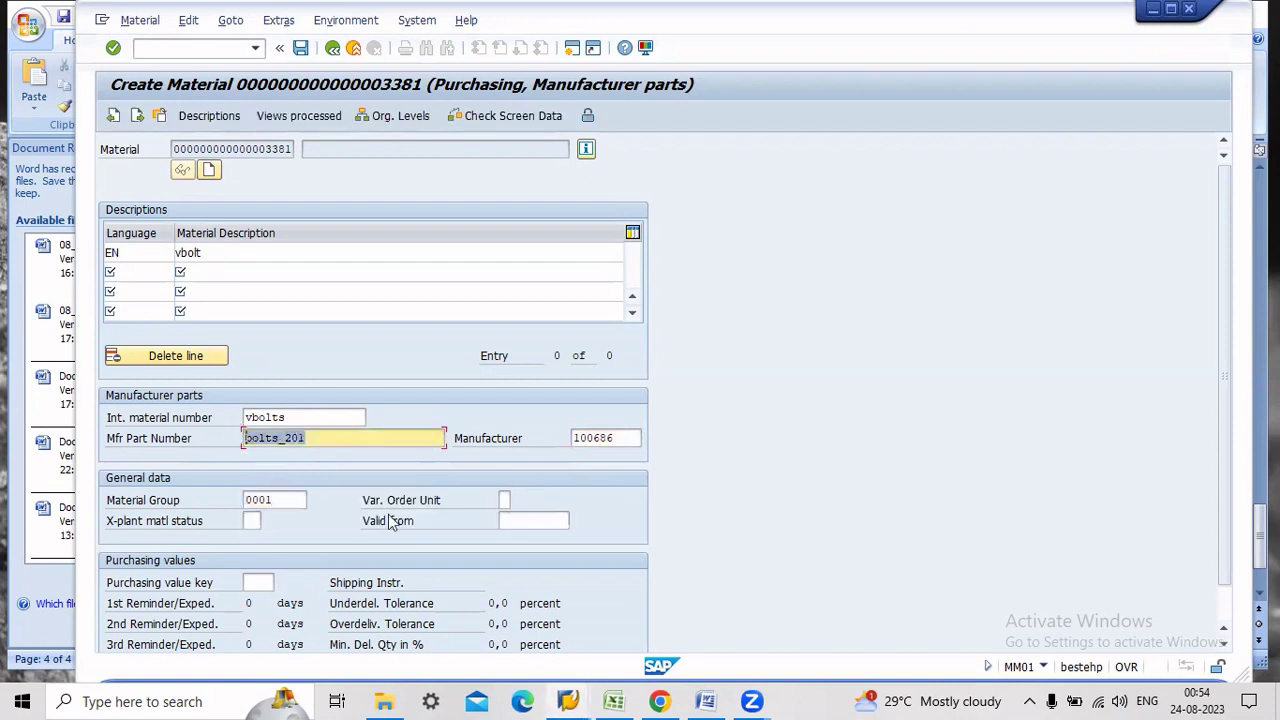
pyautogui.click(706, 701)
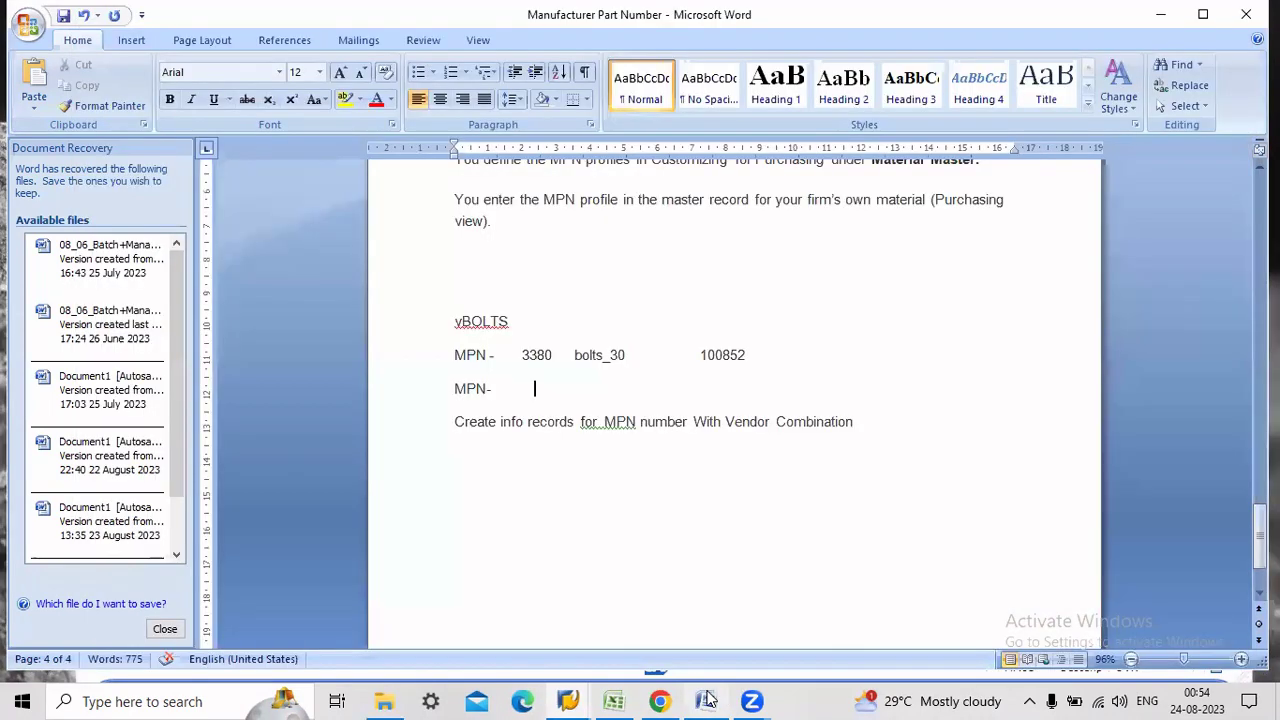
# Paste bolts_201 and add manufacturer 100686 to the second MPN line in Word
pyautogui.click(586, 389)
pyautogui.hotkey('ctrl', 'v')
pyautogui.click(533, 389)
pyautogui.click(712, 393)
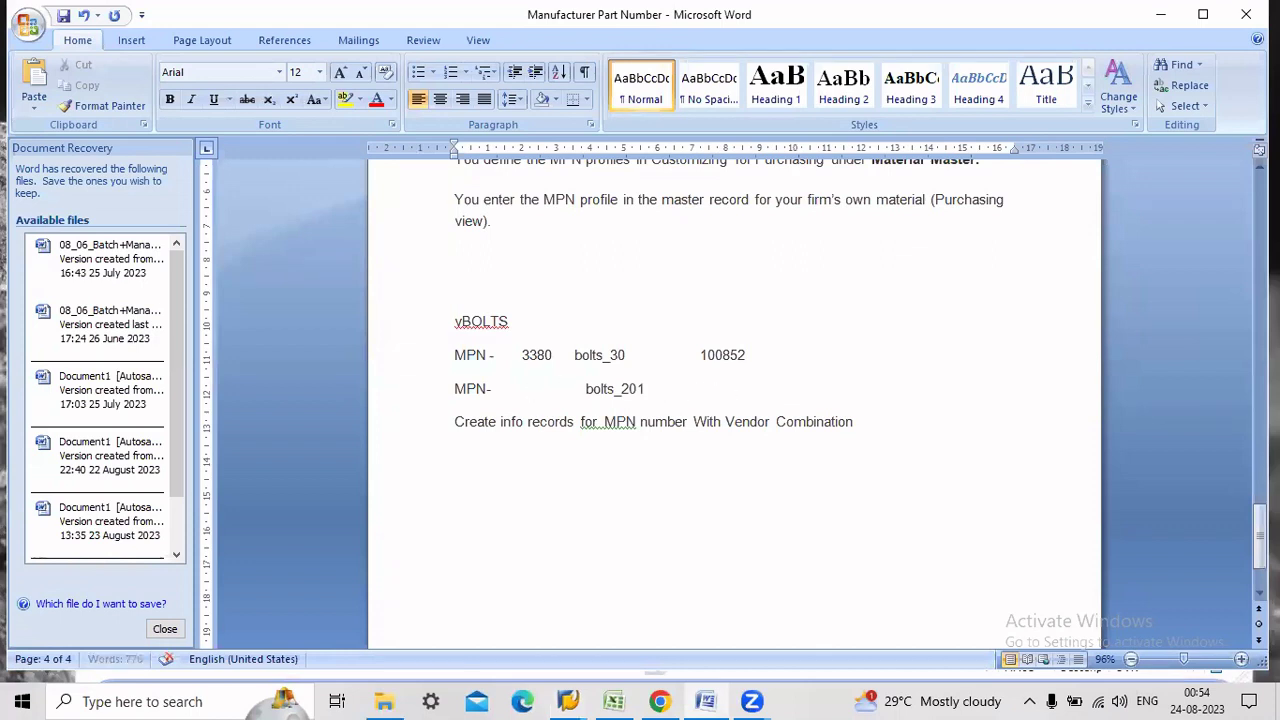
pyautogui.write('100686')
pyautogui.click(522, 389)
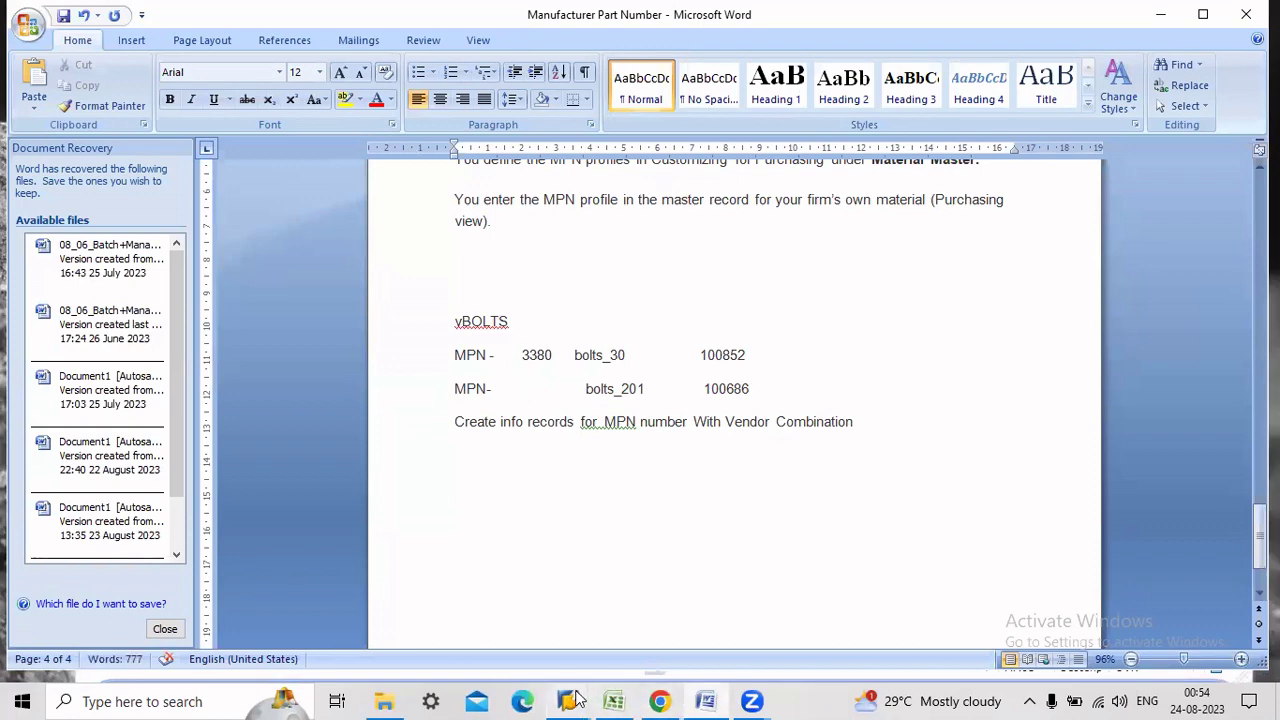
# Complete the line with material number 3381 and save material 3381 in SAP
pyautogui.moveTo(577, 697)
pyautogui.click(654, 591)
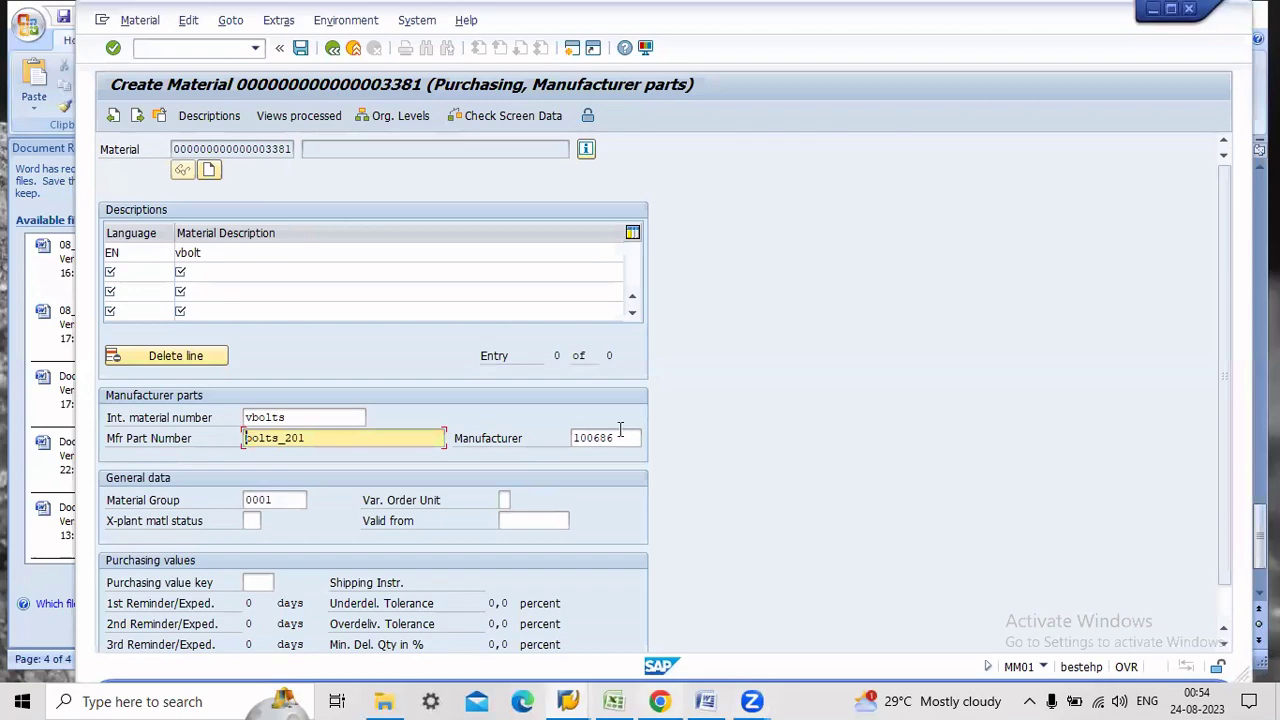
pyautogui.click(705, 701)
pyautogui.write('81 bolts_201 100686')
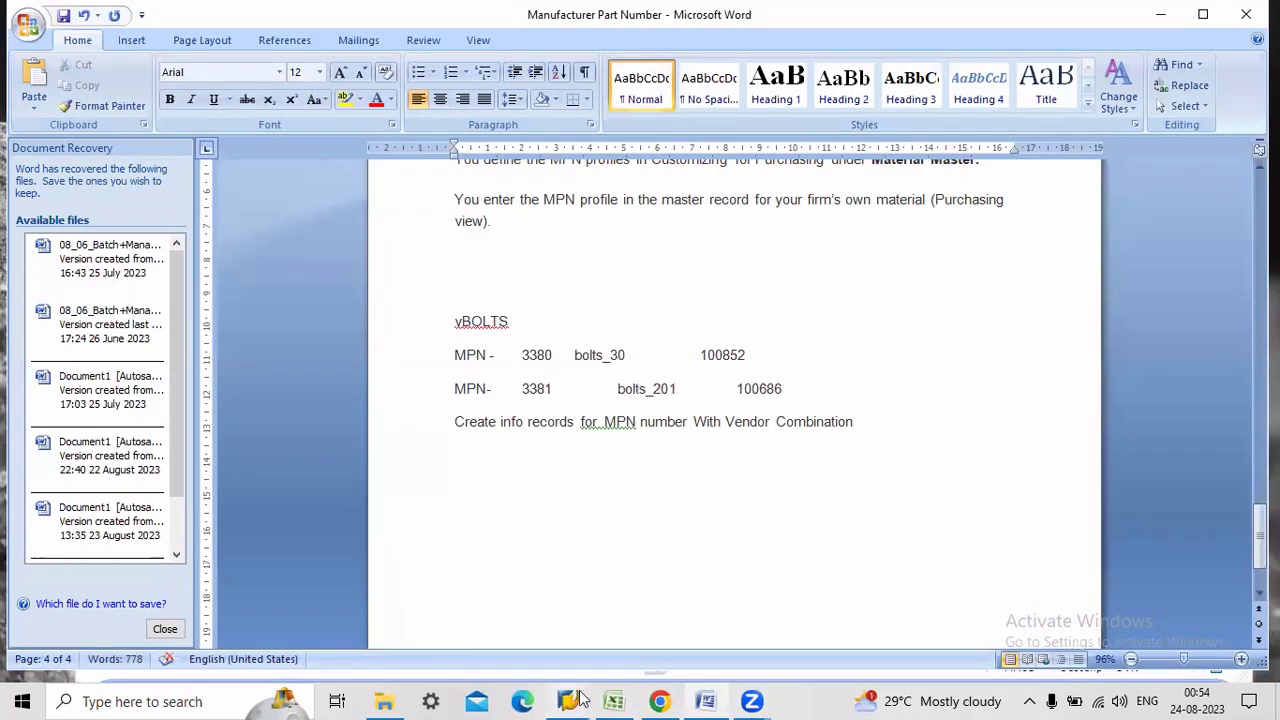
pyautogui.click(575, 697)
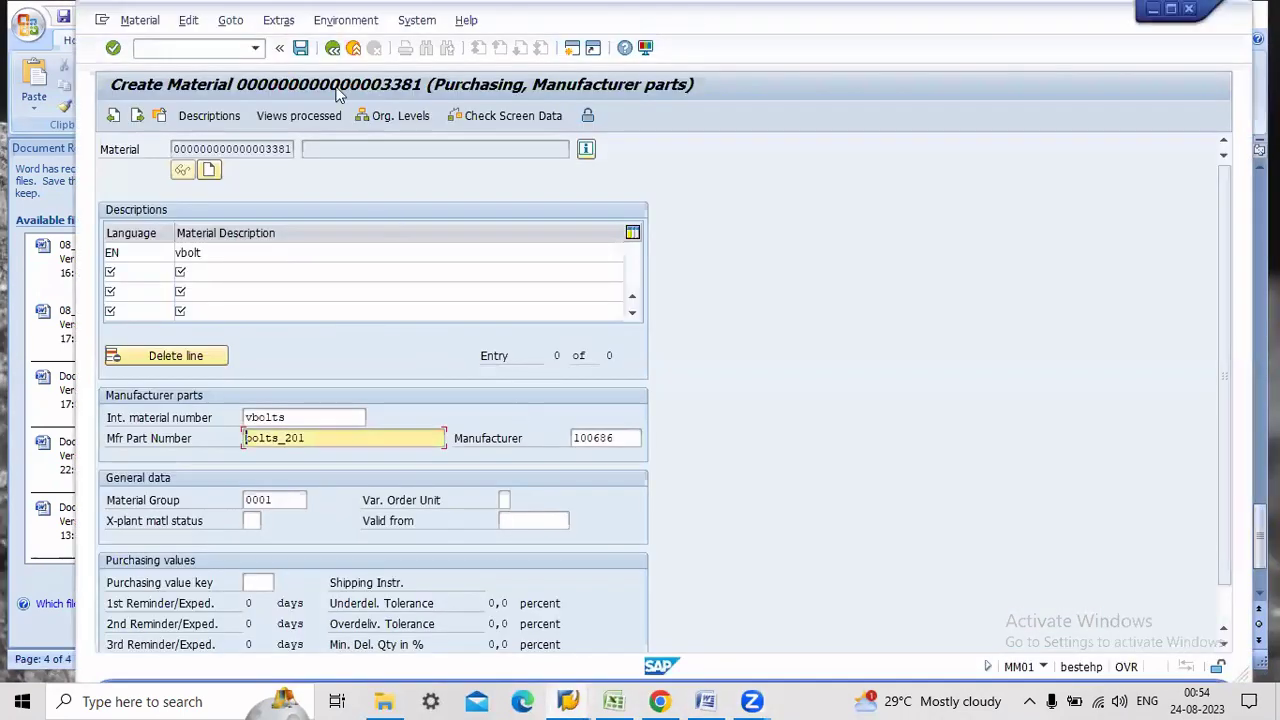
pyautogui.click(300, 49)
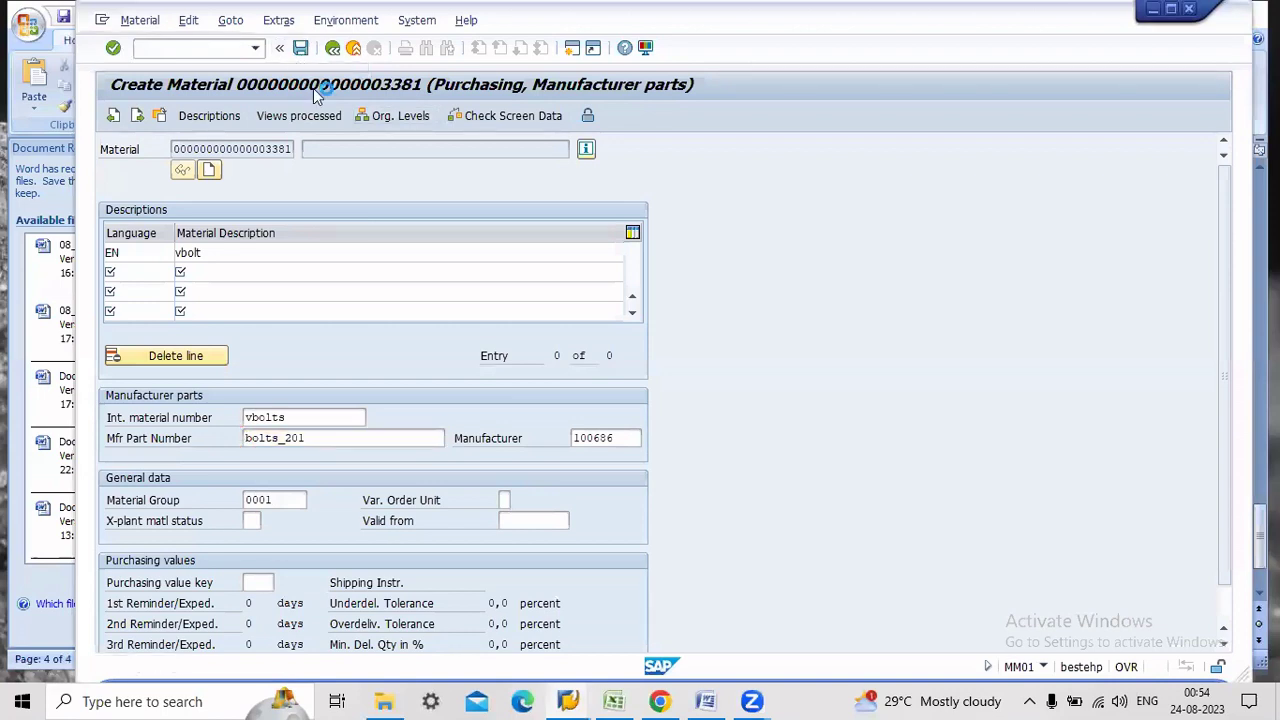
# Display material 3380 in the Purchasing view with MM03
pyautogui.click(353, 49)
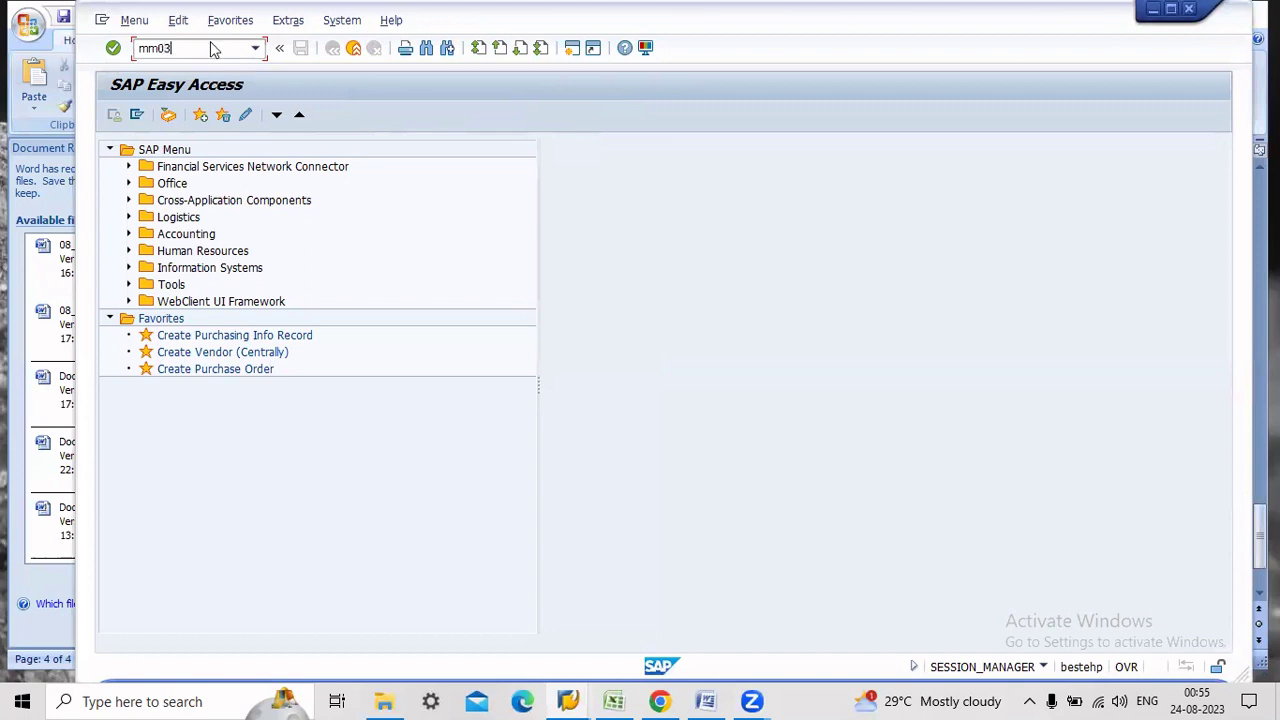
pyautogui.press('Return')
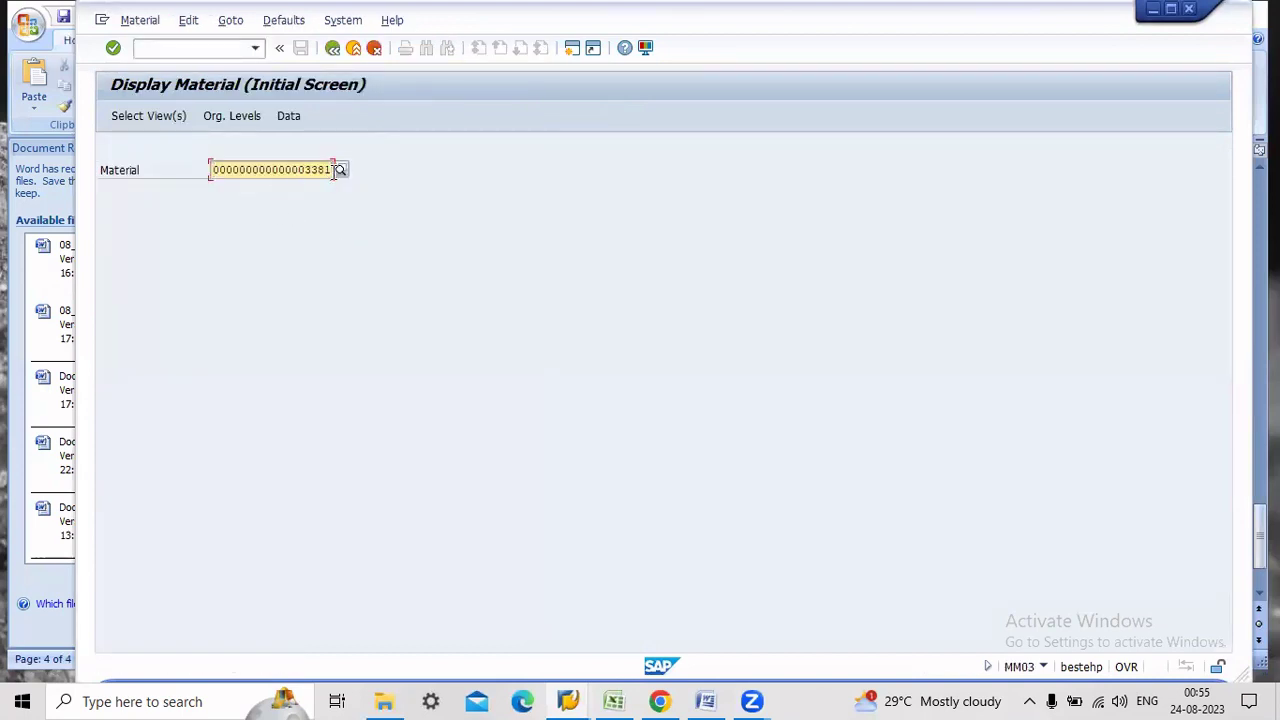
pyautogui.press('BackSpace')
pyautogui.write('0')
pyautogui.press('Return')
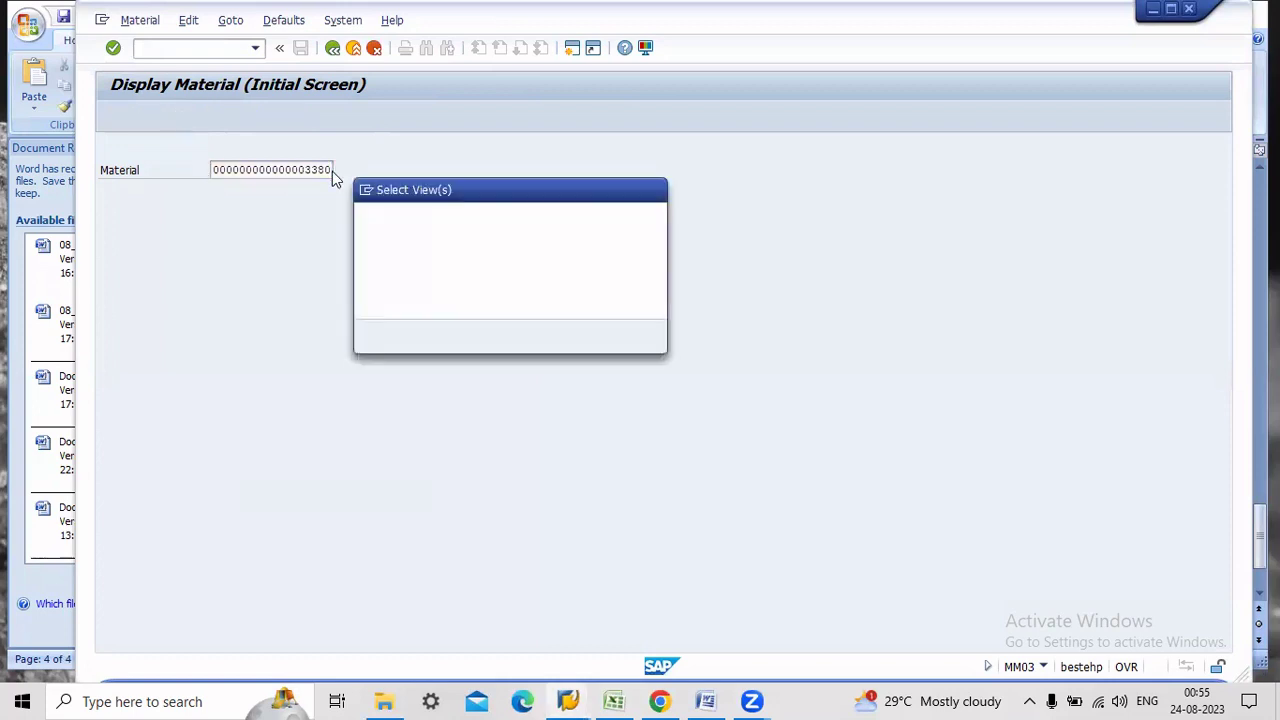
pyautogui.click(365, 240)
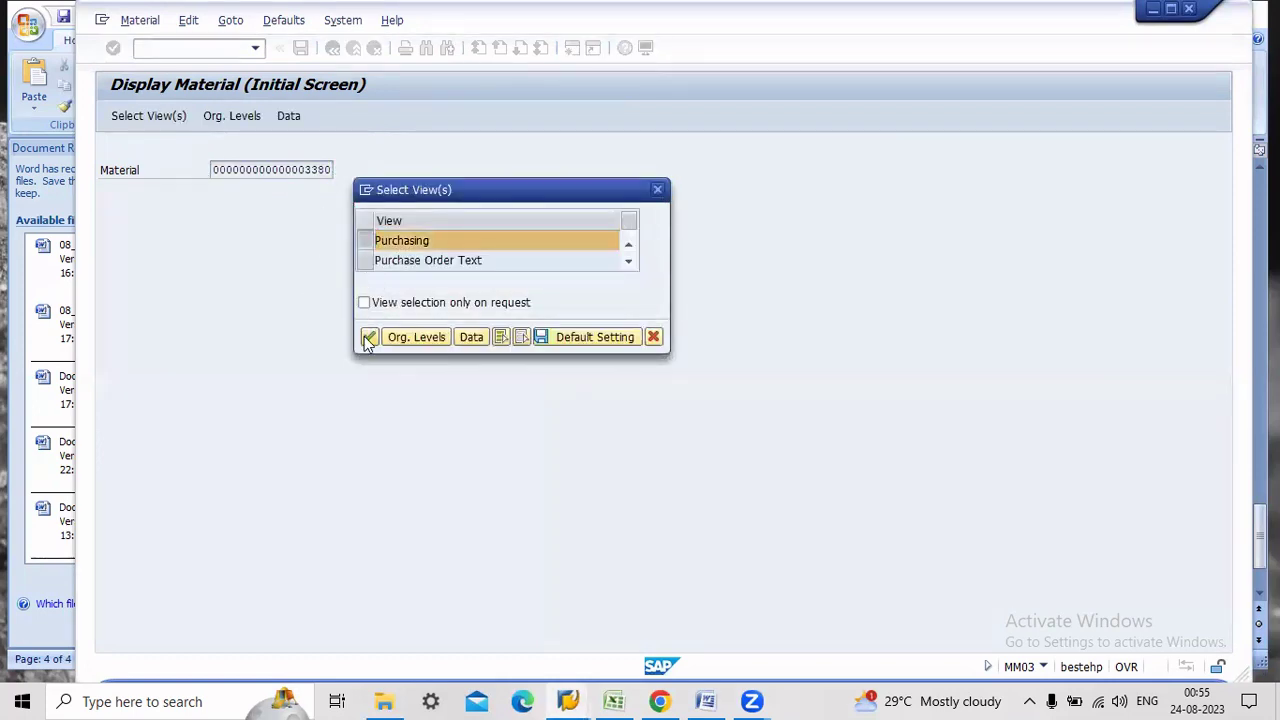
pyautogui.click(368, 340)
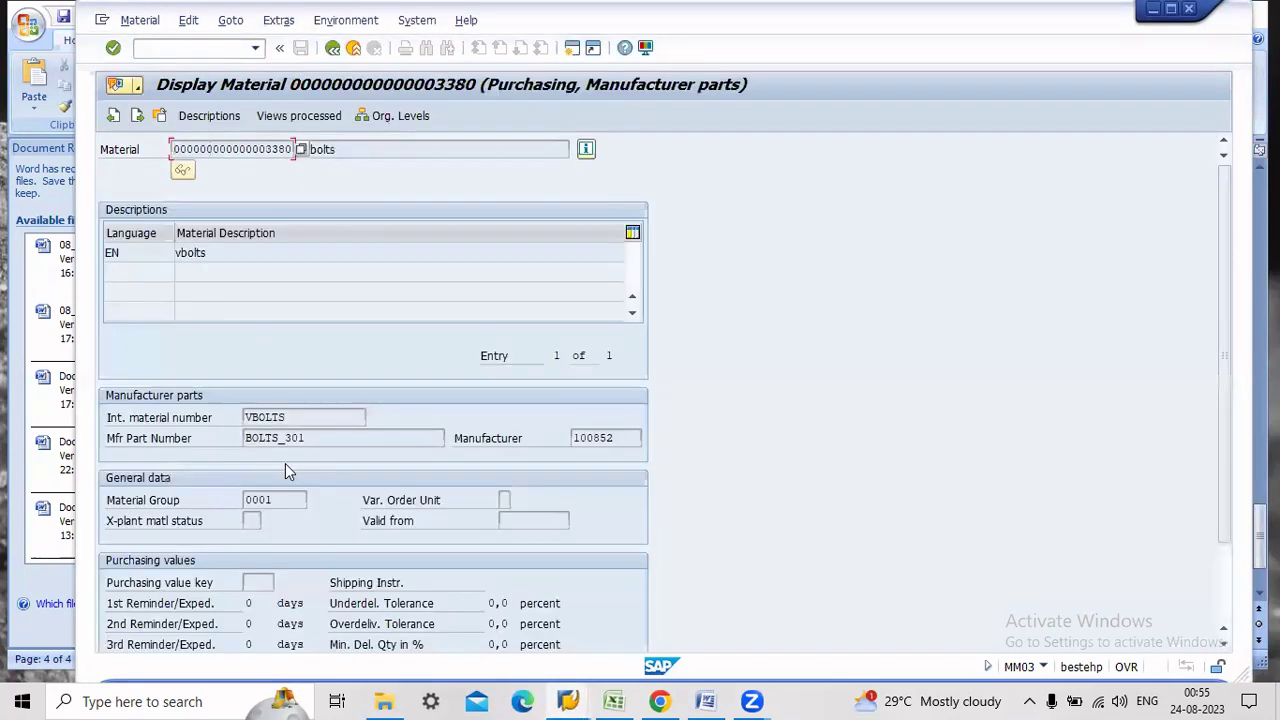
# Copy part number BOLTS_301 and place the cursor after bolts_30 on Word's first MPN line
pyautogui.moveTo(316, 437); pyautogui.dragTo(228, 440)
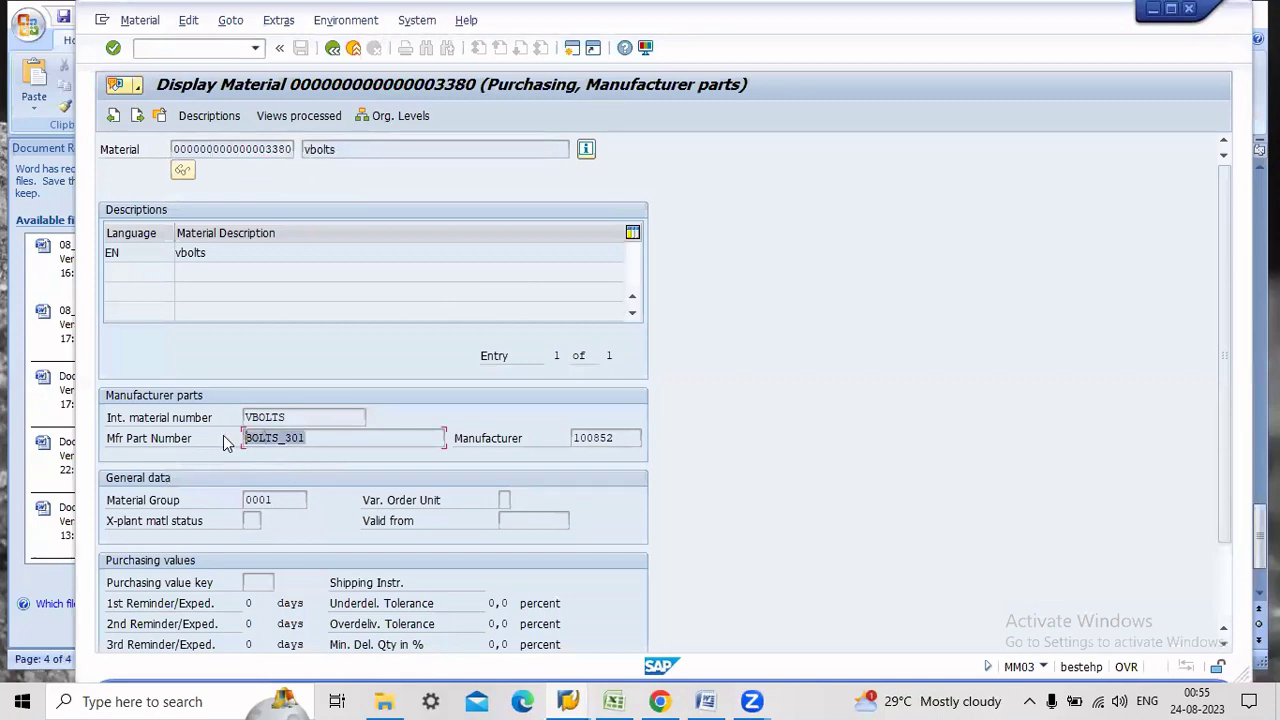
pyautogui.click(705, 700)
pyautogui.click(627, 352)
# Correct the first MPN line to bolts_301 and highlight 3380 and 100852 before returning to SAP
pyautogui.write('1 bolts_201 100686')
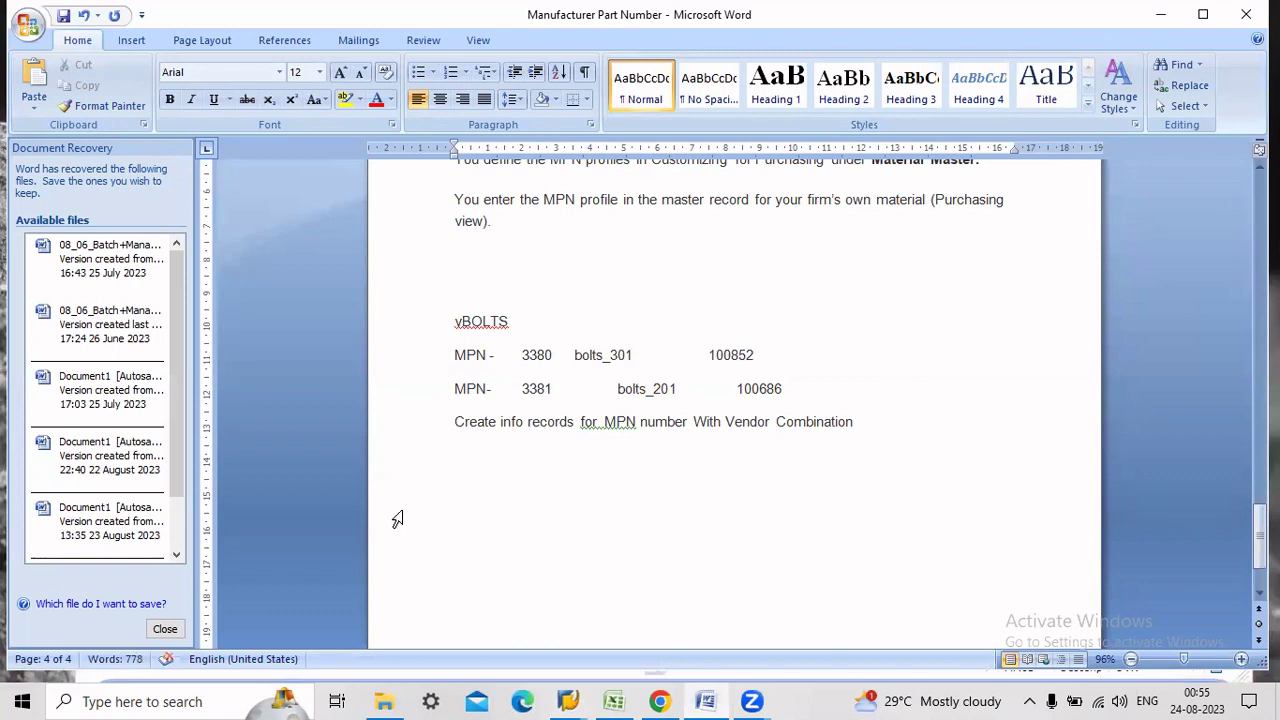
pyautogui.click(458, 524)
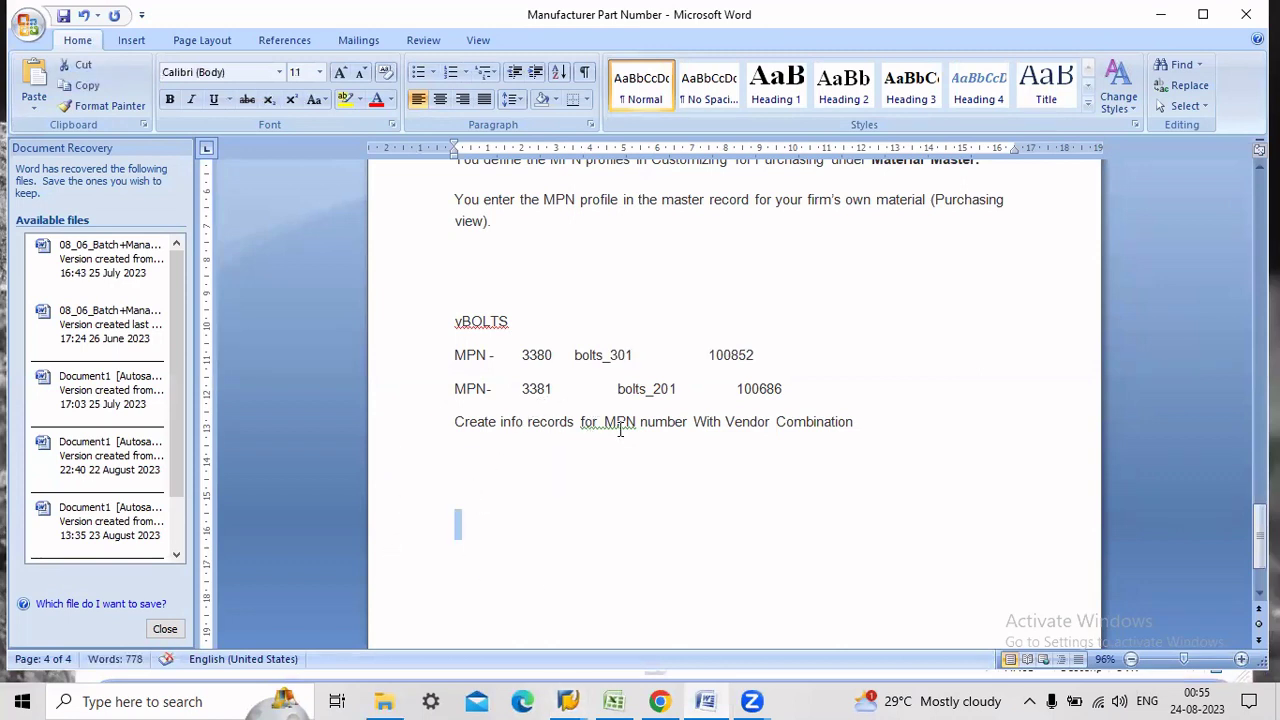
pyautogui.moveTo(638, 424); pyautogui.dragTo(692, 424)
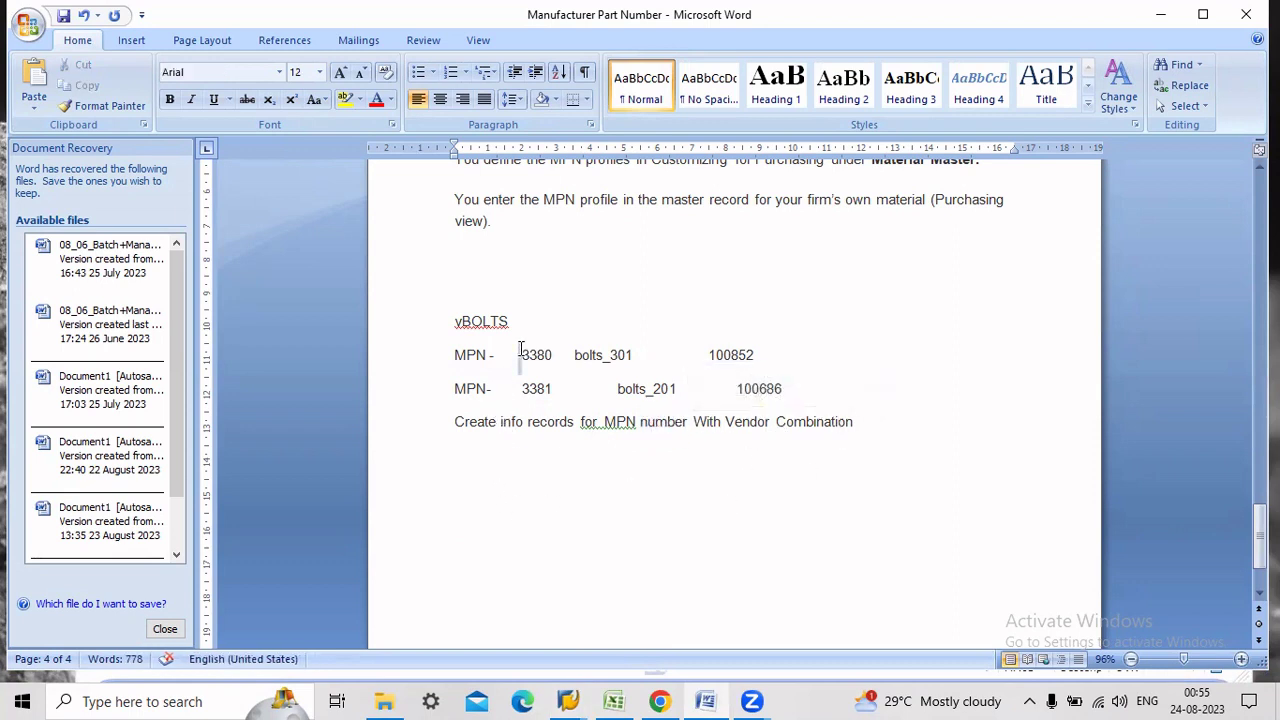
pyautogui.moveTo(520, 348); pyautogui.dragTo(537, 355)
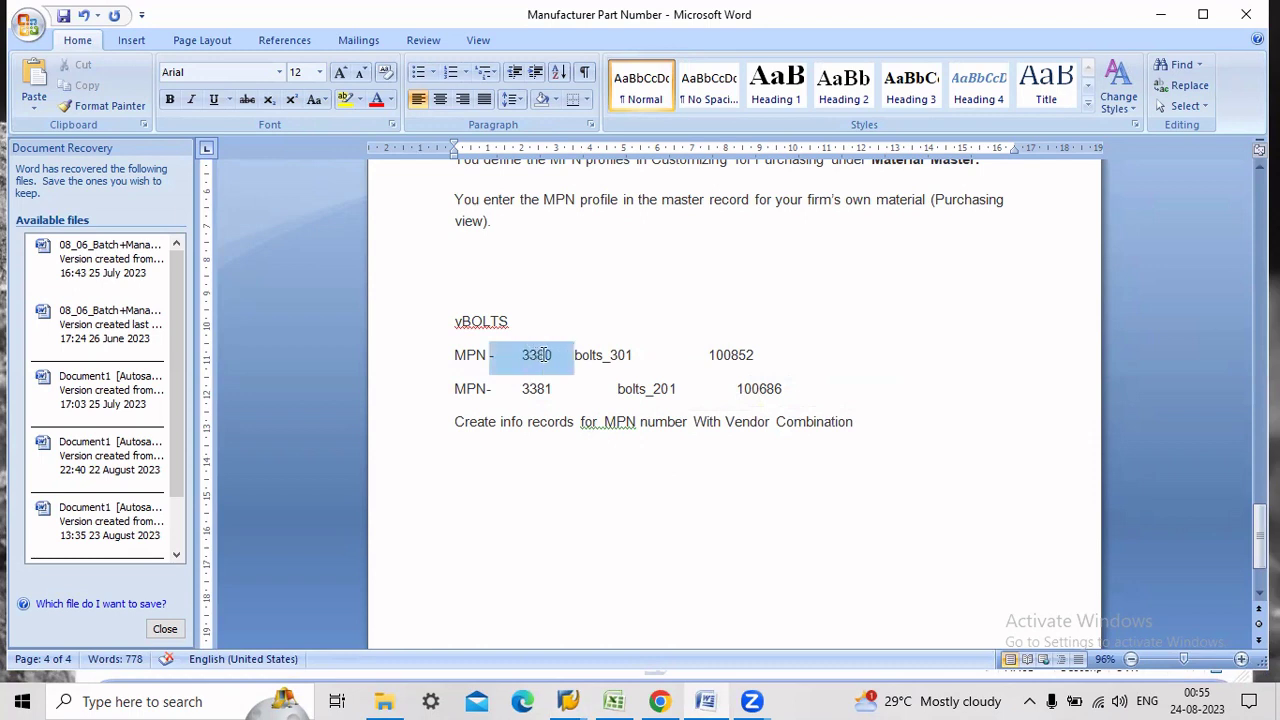
pyautogui.click(634, 515)
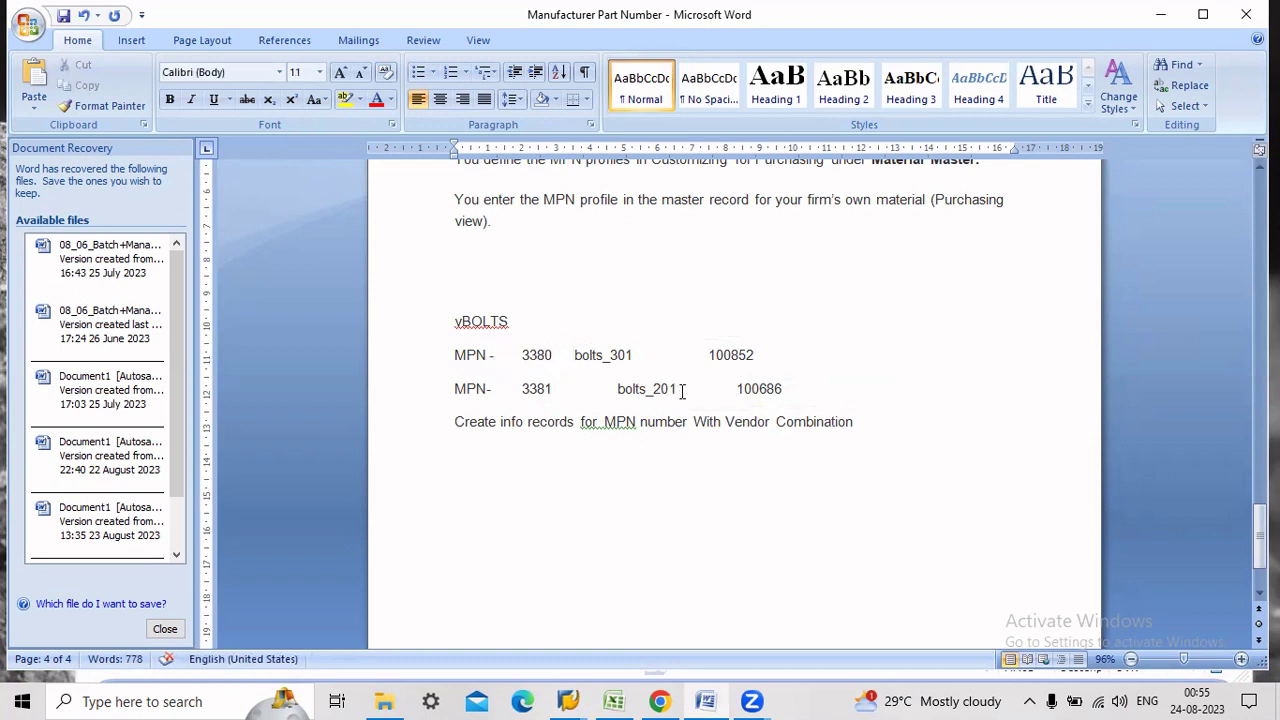
pyautogui.moveTo(711, 353); pyautogui.dragTo(760, 356)
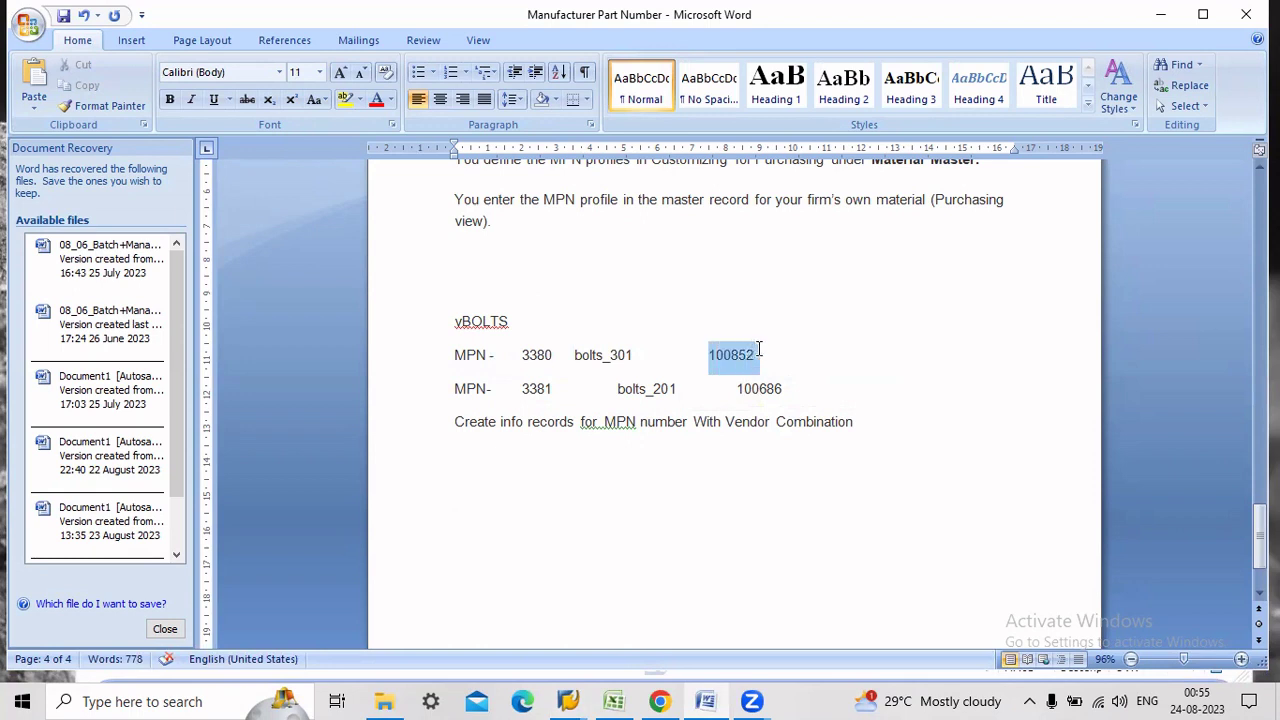
pyautogui.click(570, 700)
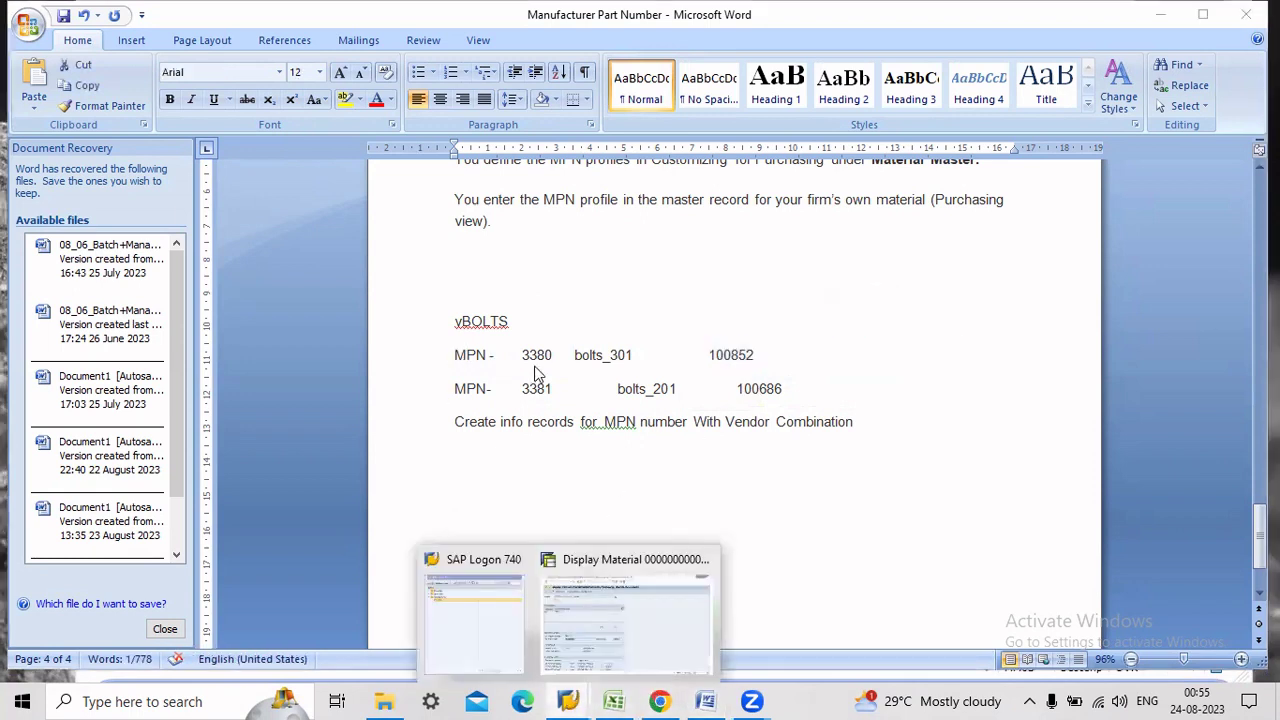
# Start ME11 with vendor 100686, purchasing organisation SEZP and plant SEz1
pyautogui.click(625, 622)
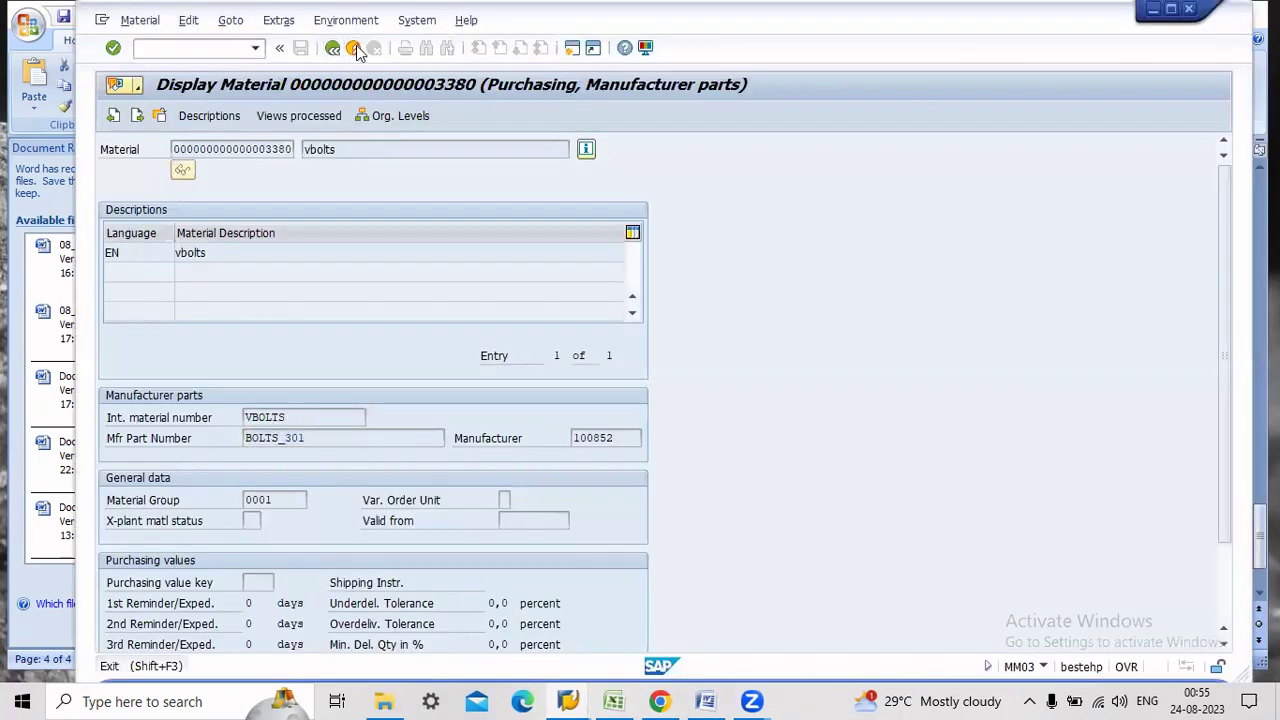
pyautogui.click(333, 48)
pyautogui.click(182, 45)
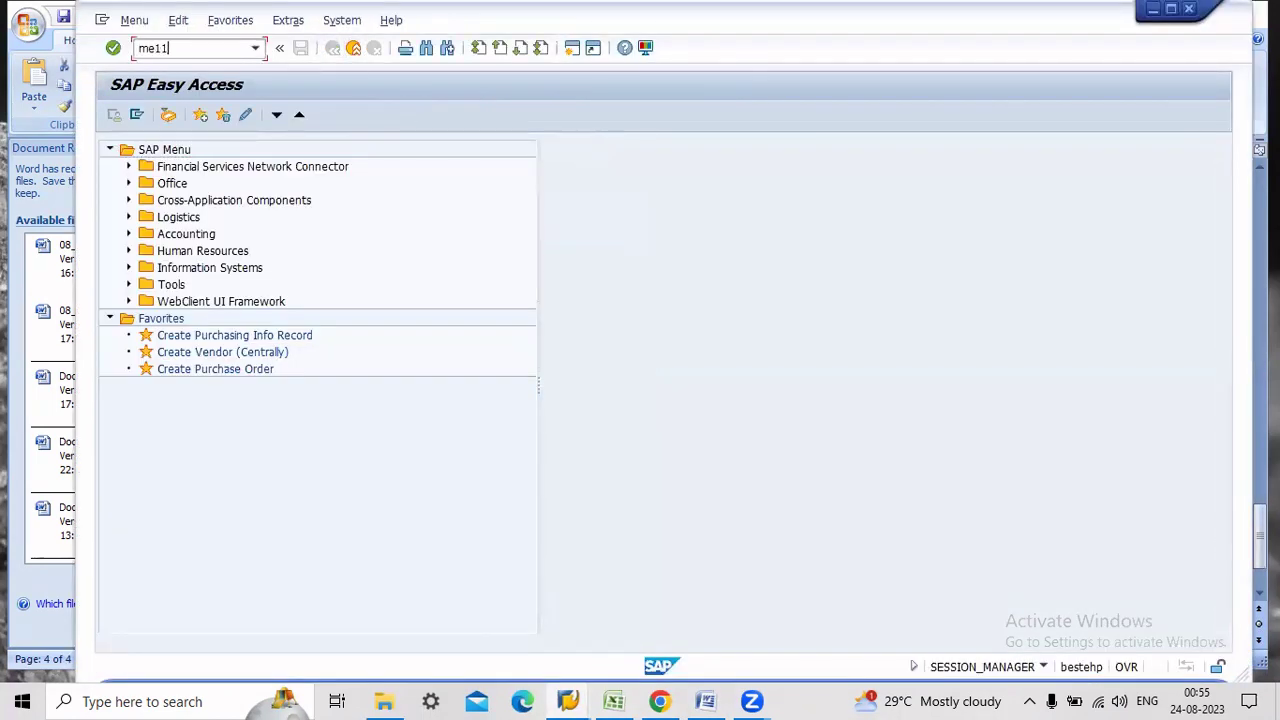
pyautogui.press('Return')
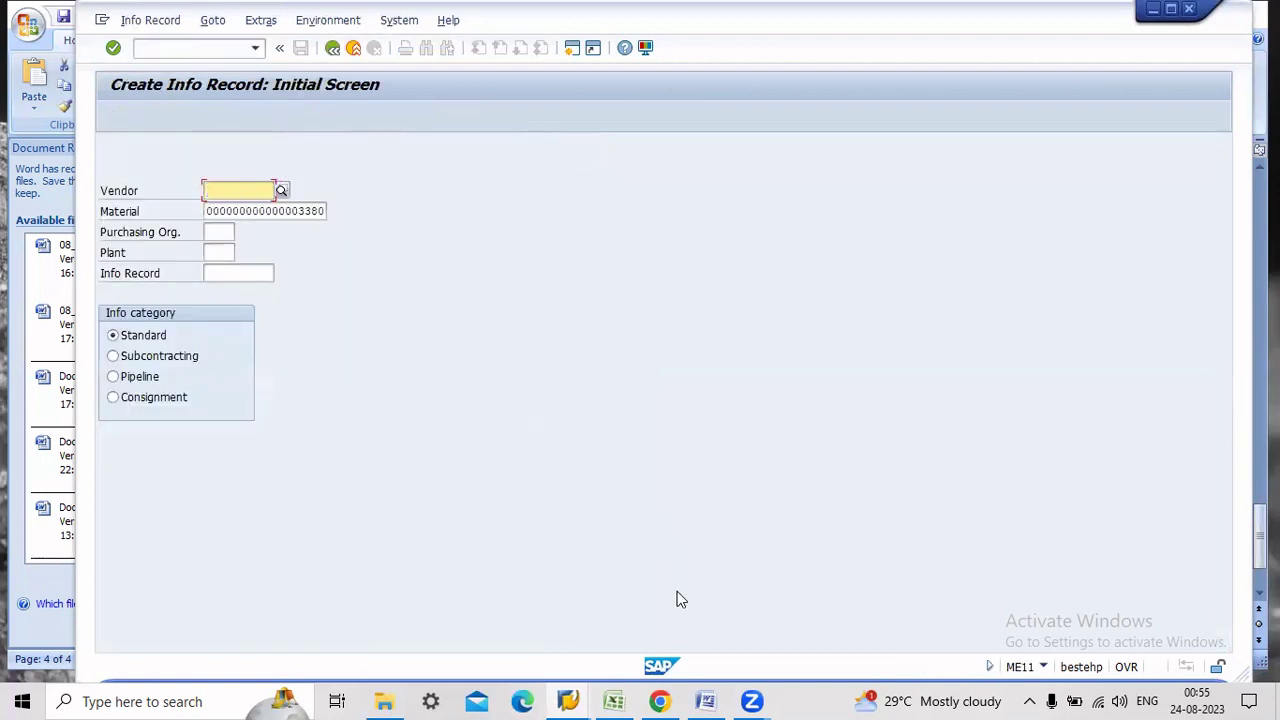
pyautogui.click(707, 700)
pyautogui.click(707, 700)
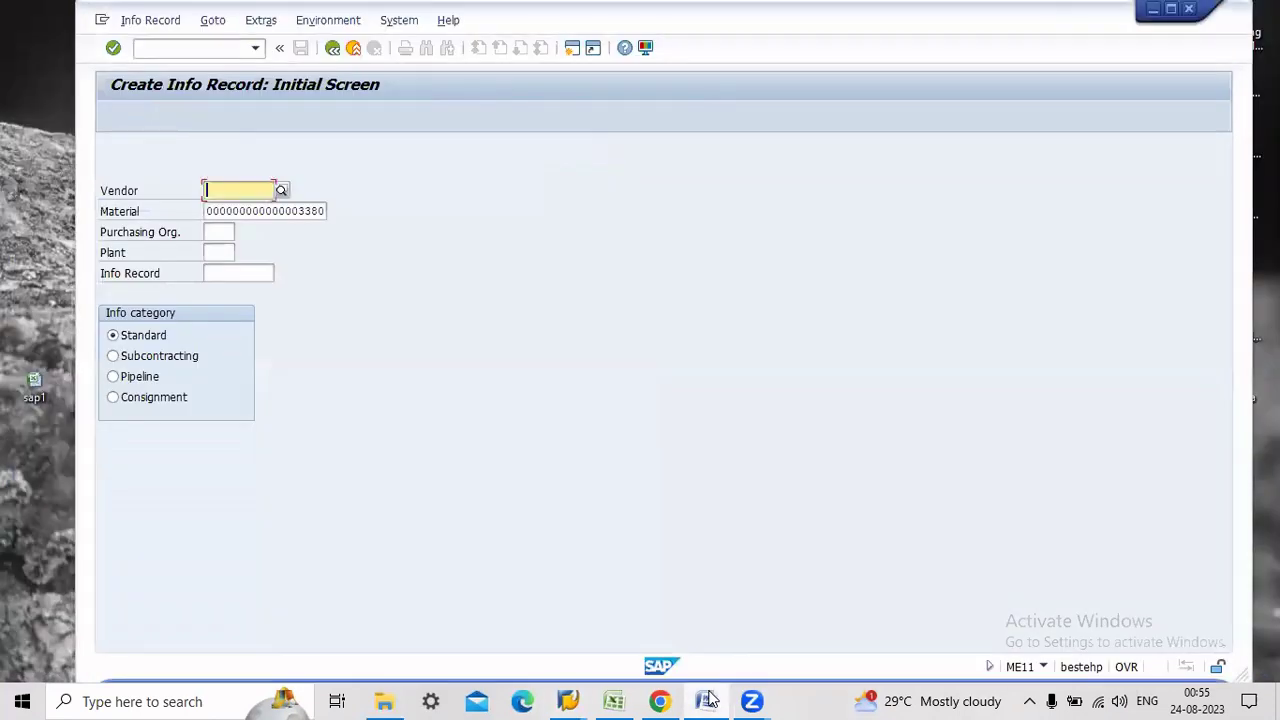
pyautogui.write('100686')
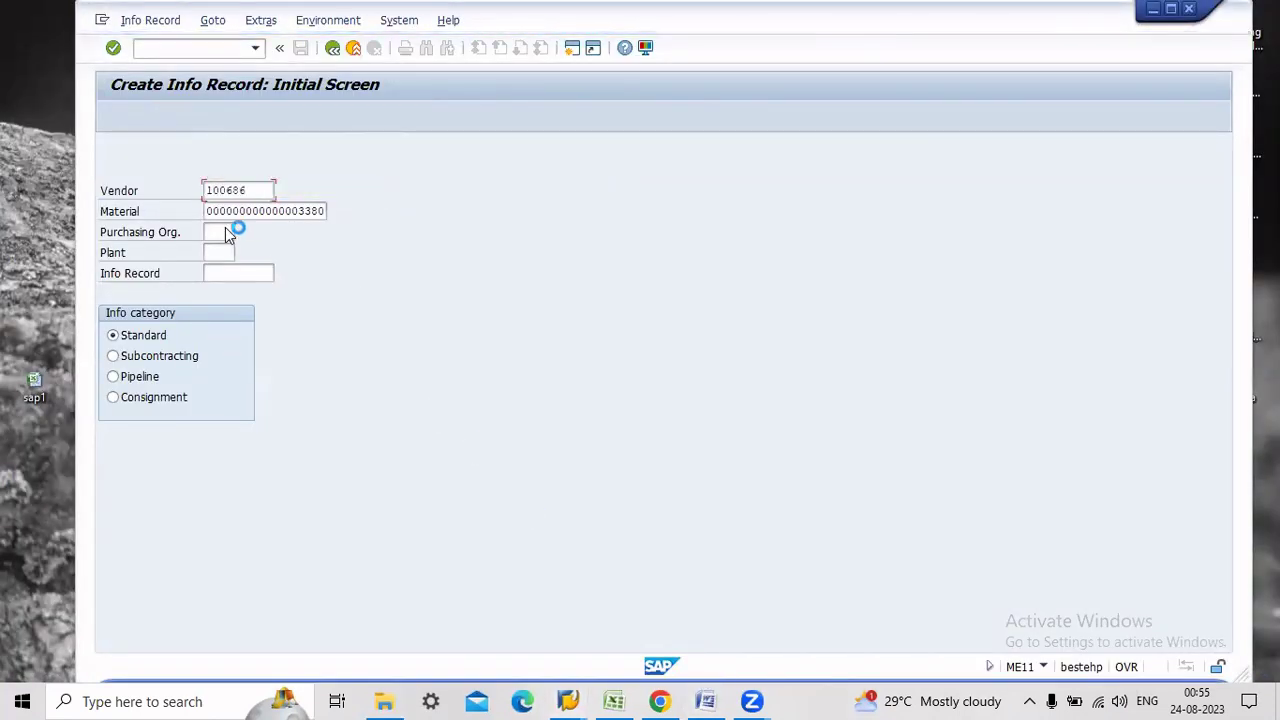
pyautogui.click(220, 231)
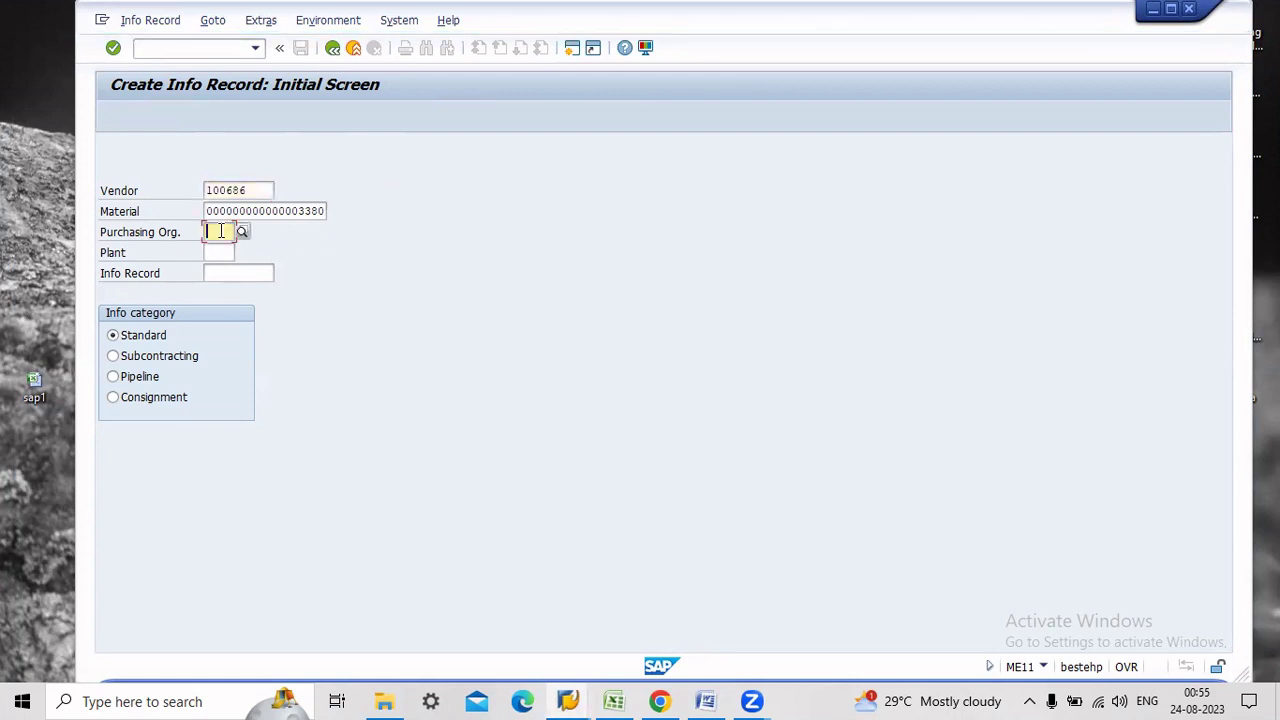
pyautogui.write('s')
pyautogui.click(220, 250)
pyautogui.click(222, 253)
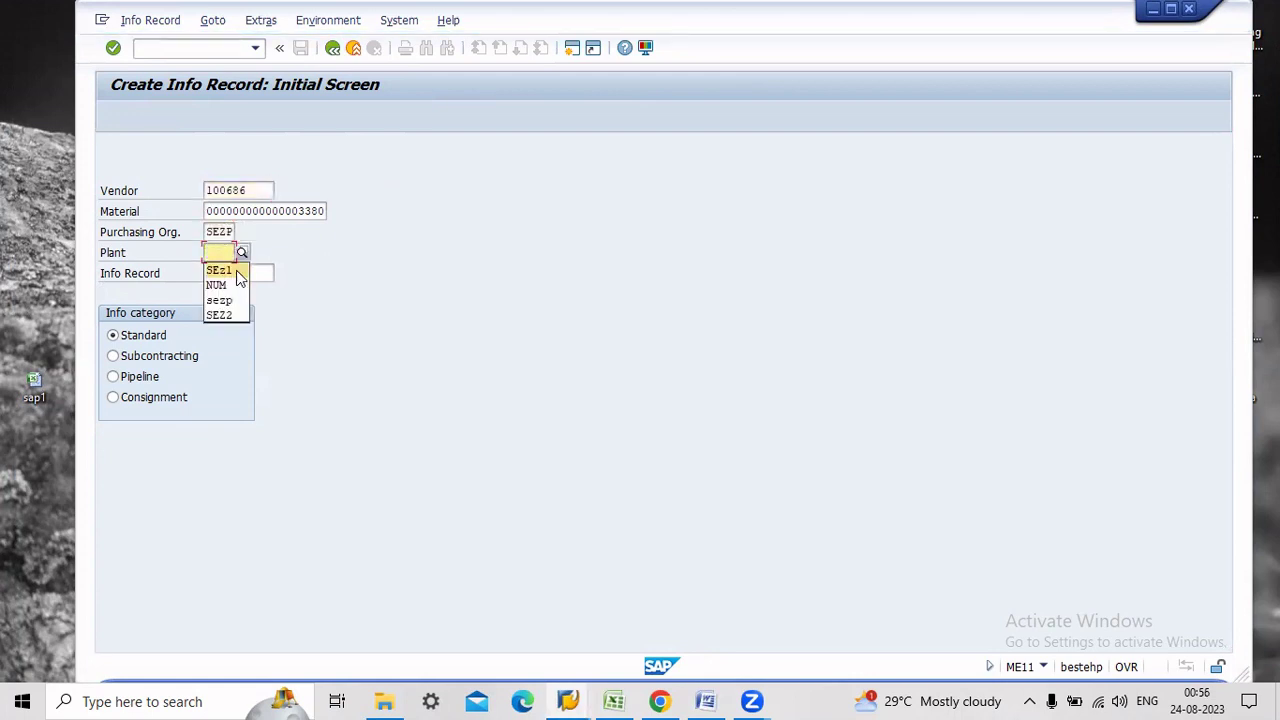
pyautogui.click(220, 270)
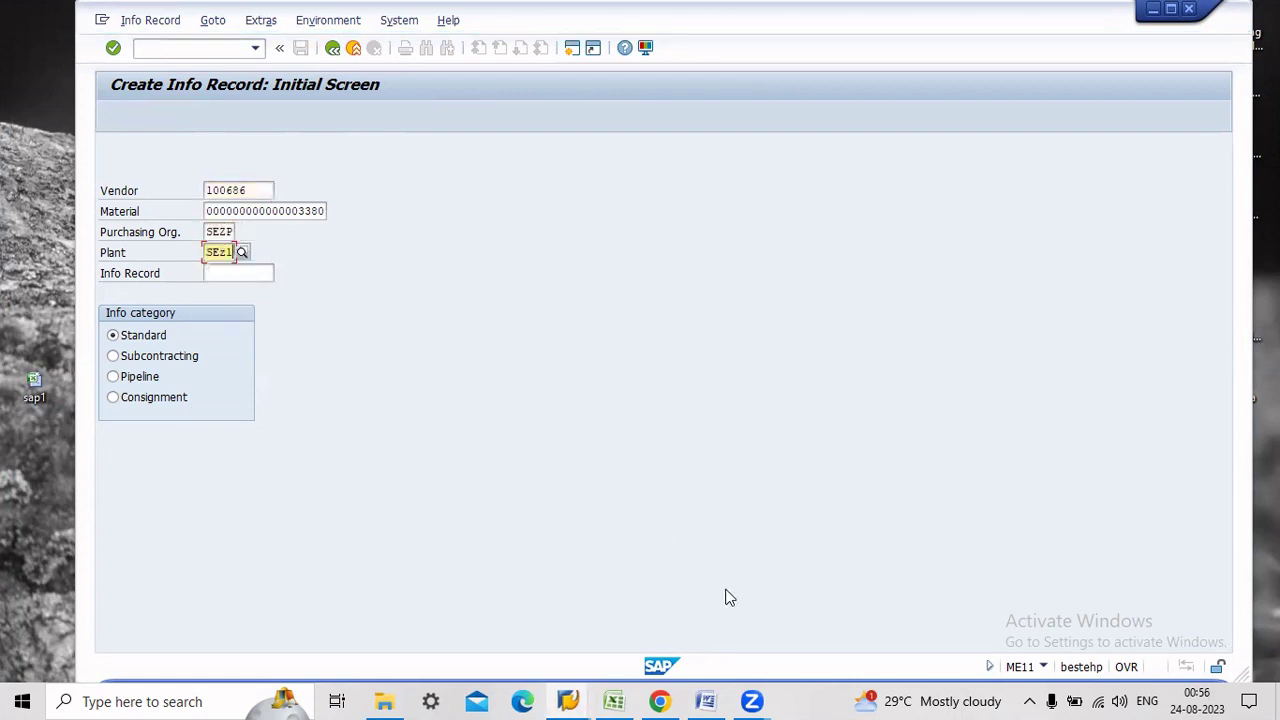
# Change the info record material to 3381 and proceed to the general data
pyautogui.click(714, 700)
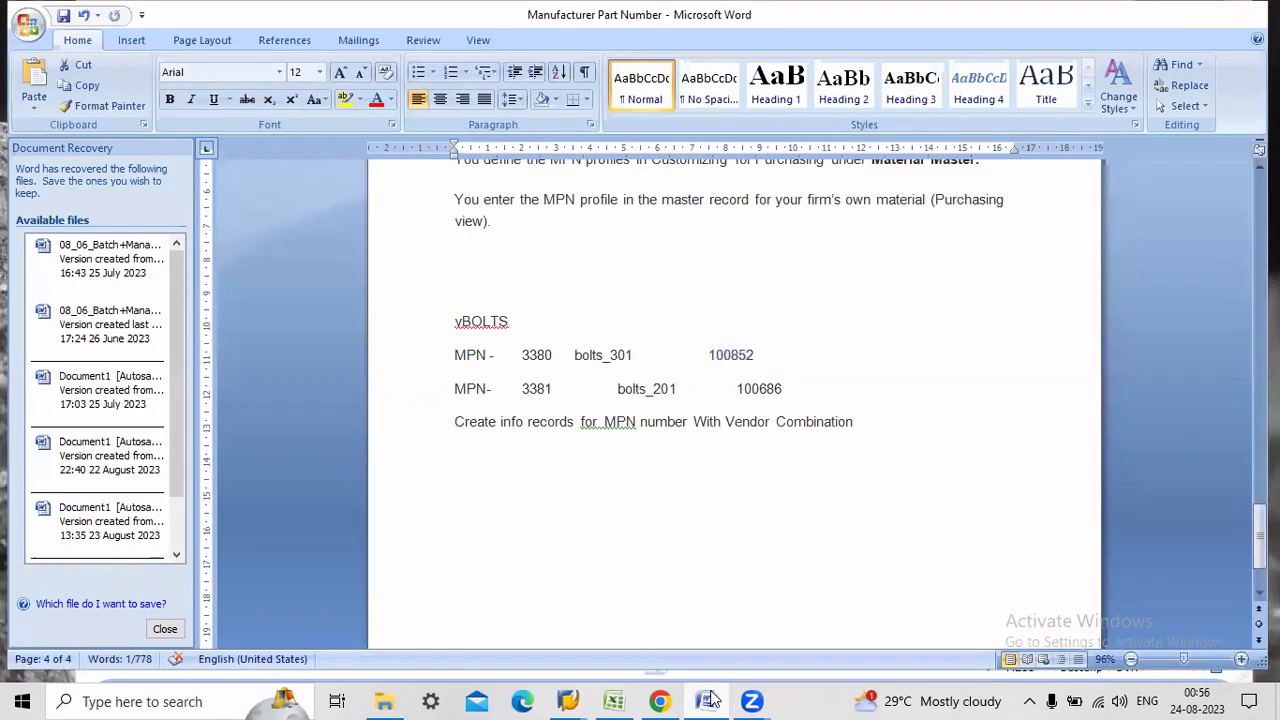
pyautogui.click(709, 700)
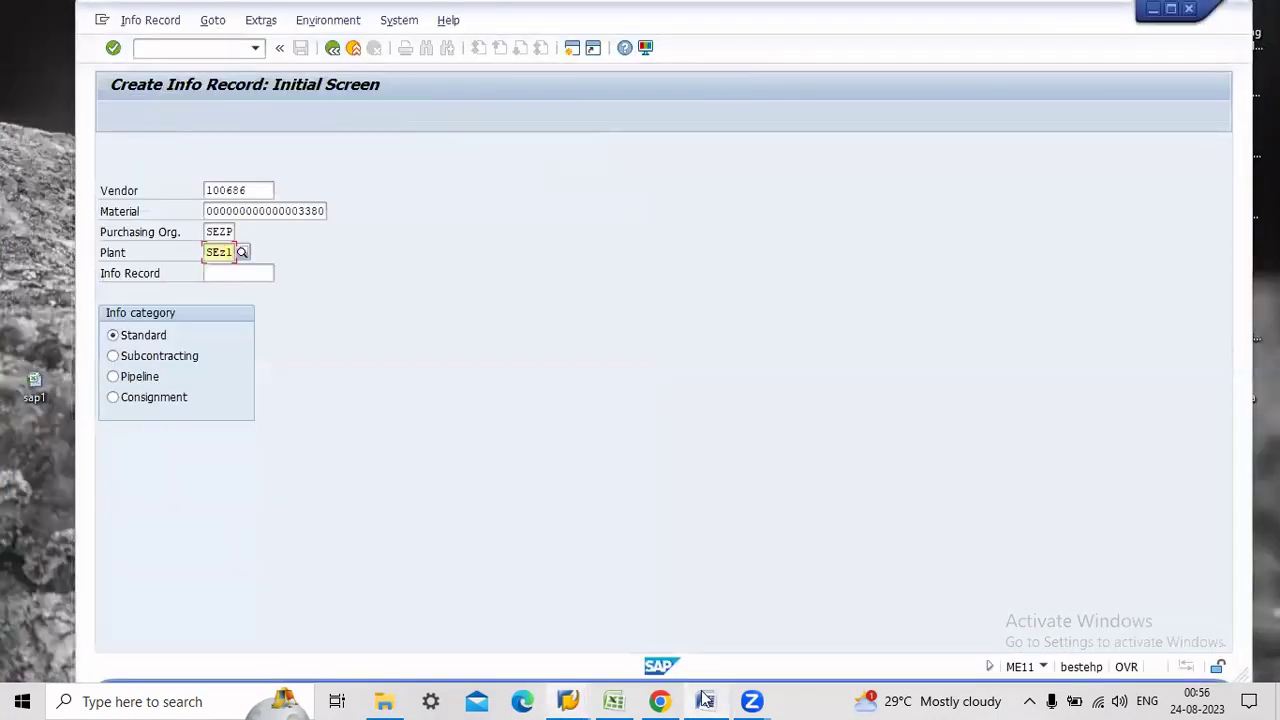
pyautogui.click(336, 212)
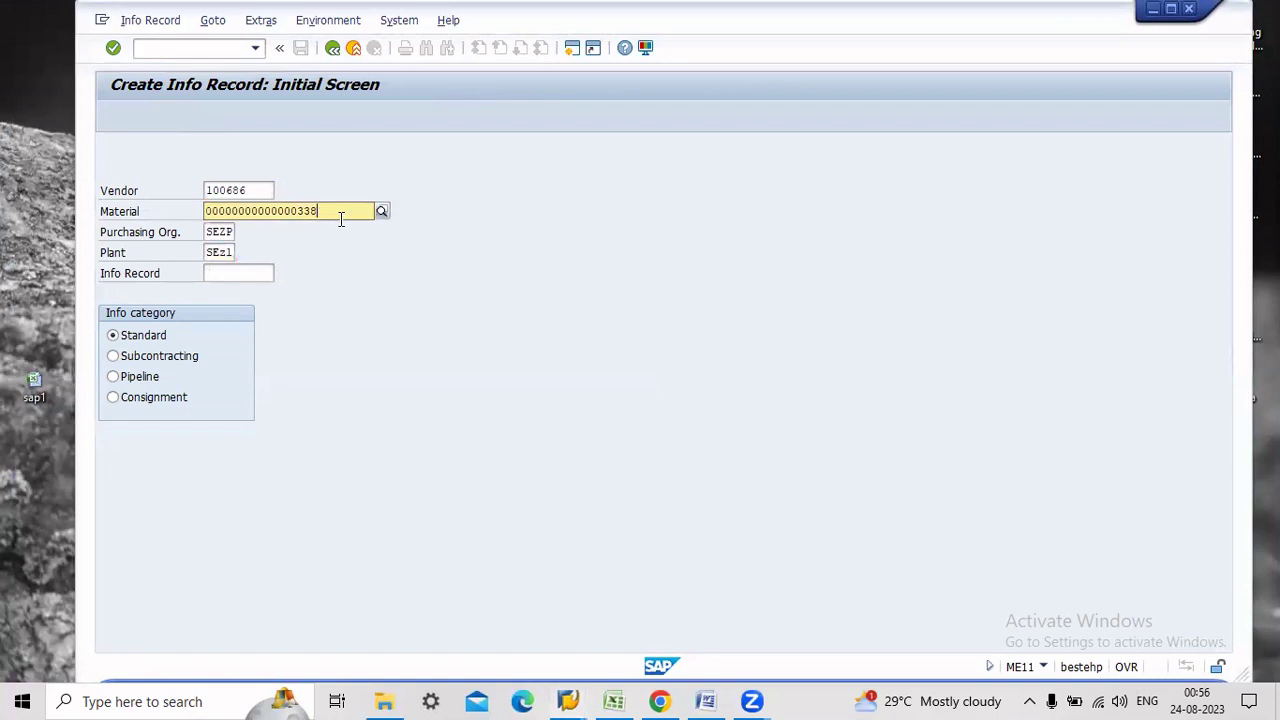
pyautogui.press('BackSpace')
pyautogui.write('1')
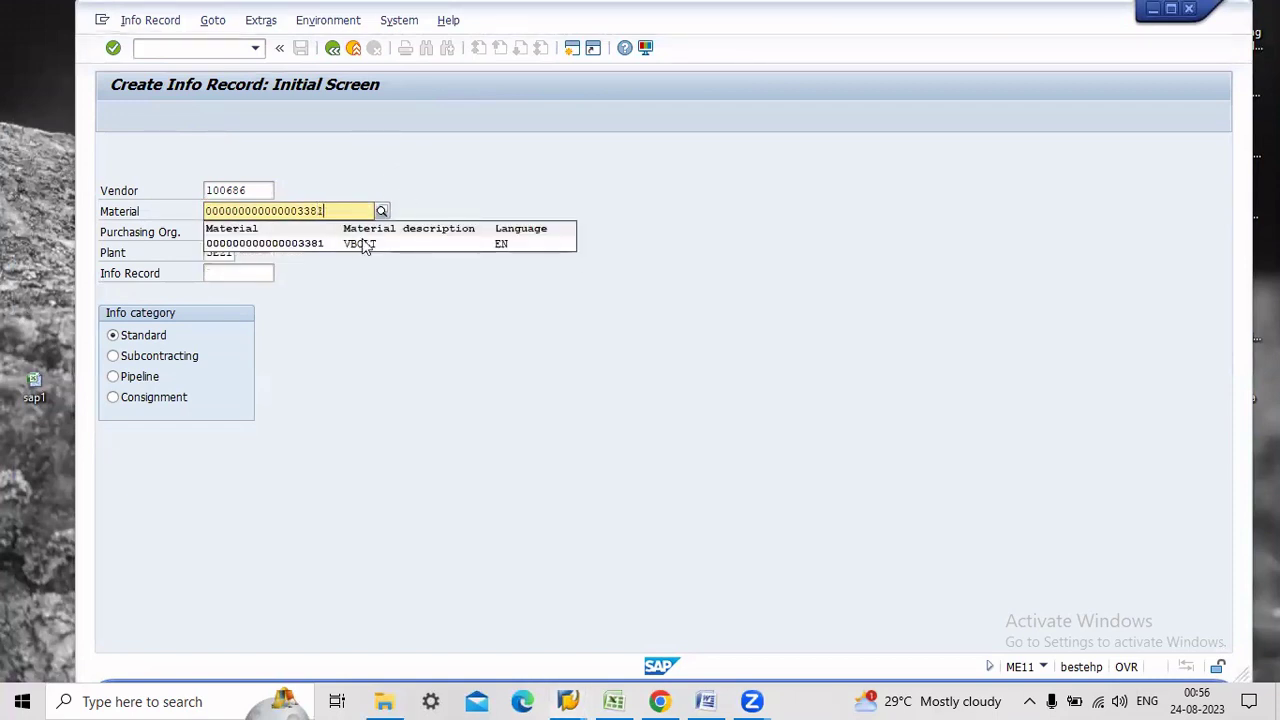
pyautogui.click(323, 256)
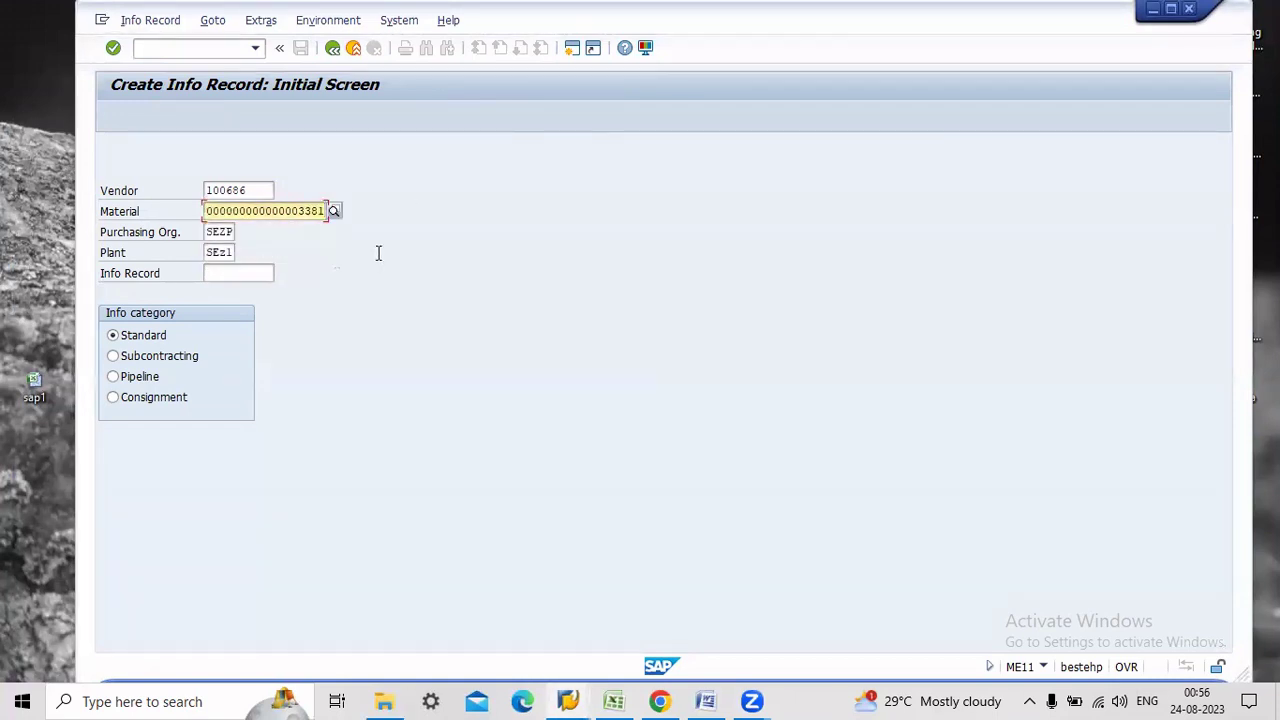
pyautogui.press('Return')
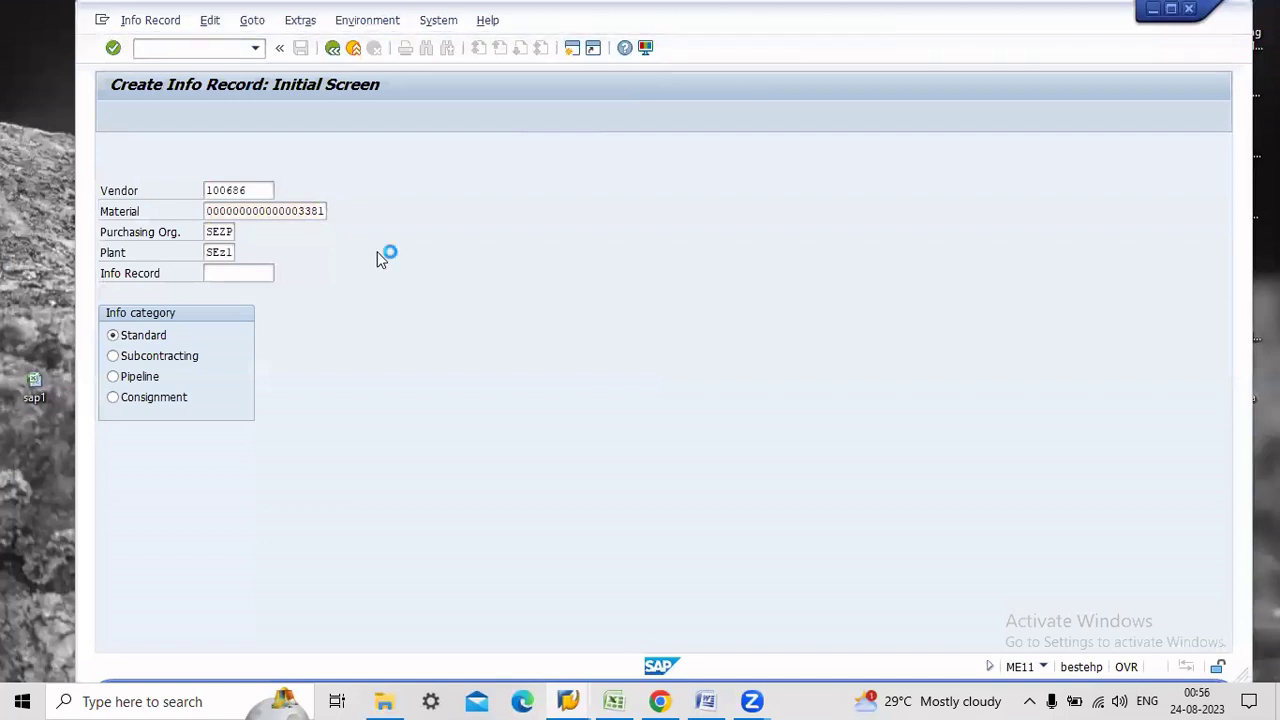
# Give the info record 2 days planned delivery and net price 11 INR, then save it
pyautogui.write('1')
pyautogui.press('Return')
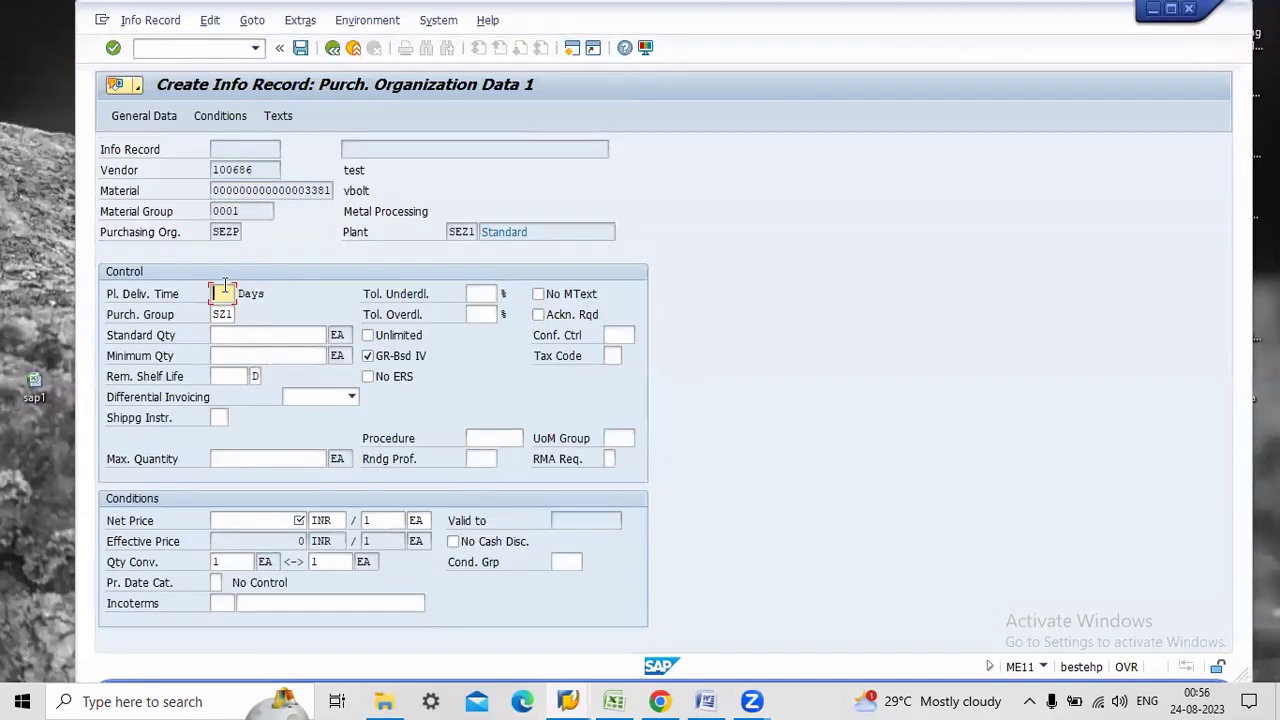
pyautogui.write('2')
pyautogui.click(287, 516)
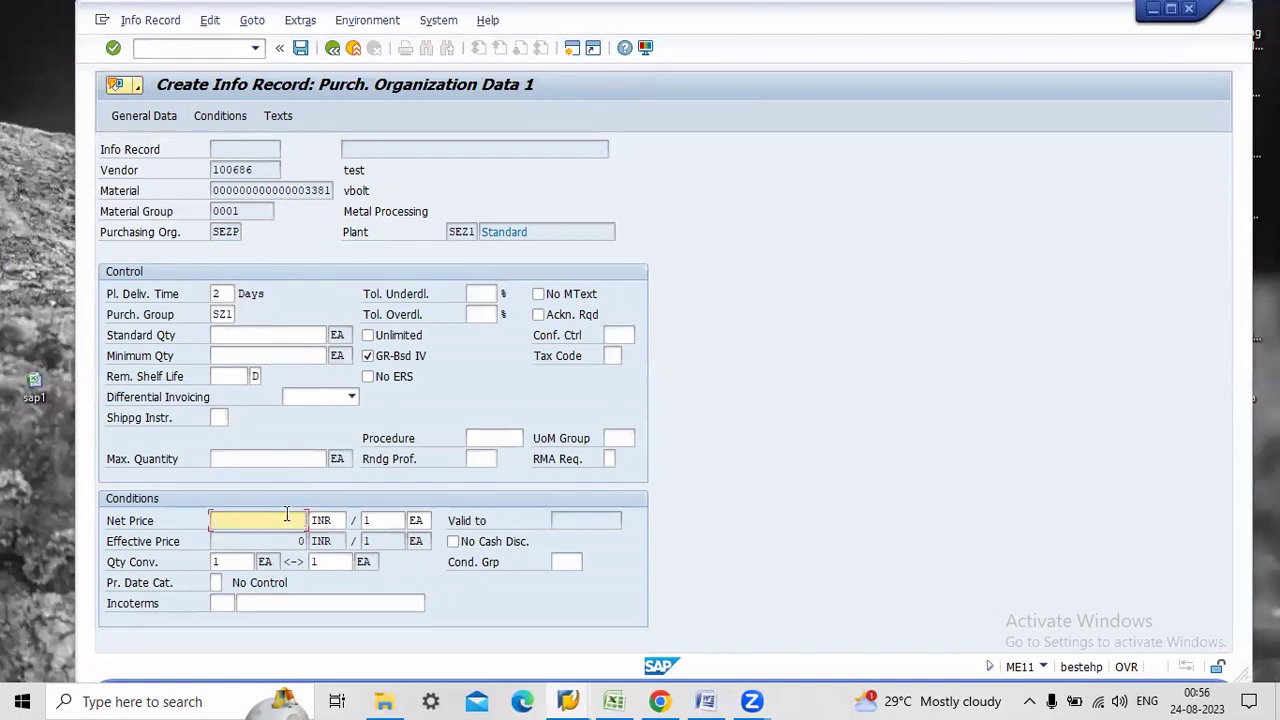
pyautogui.write('11')
pyautogui.press('Return')
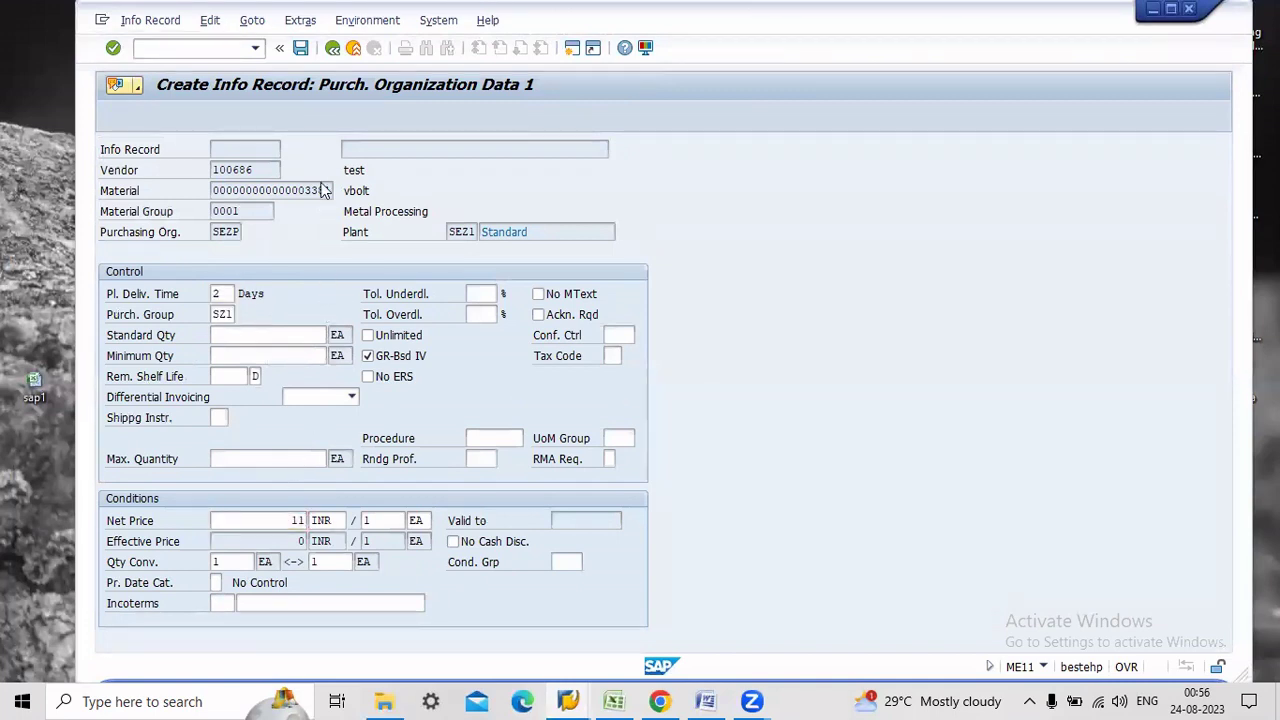
pyautogui.click(300, 48)
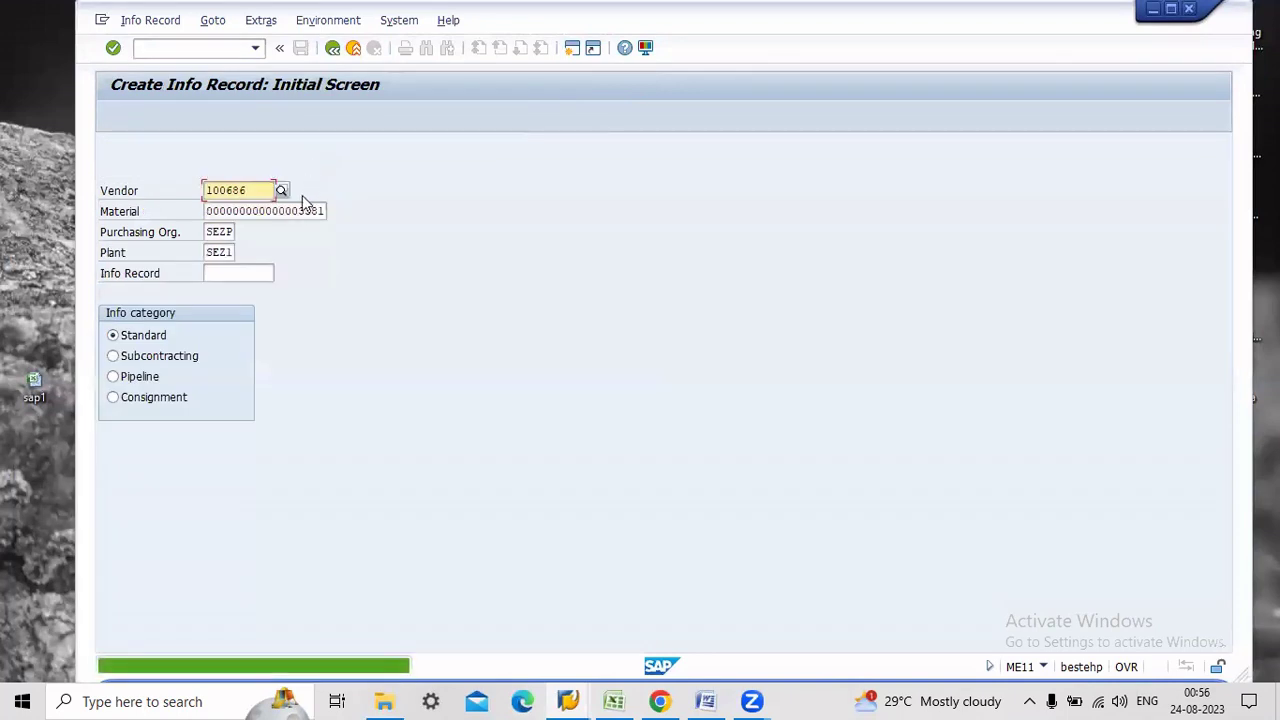
pyautogui.click(257, 190)
pyautogui.press('BackSpace')
pyautogui.press('BackSpace')
pyautogui.press('BackSpace')
# Change the info record keys to vendor 100852 and material 3380
pyautogui.write('852')
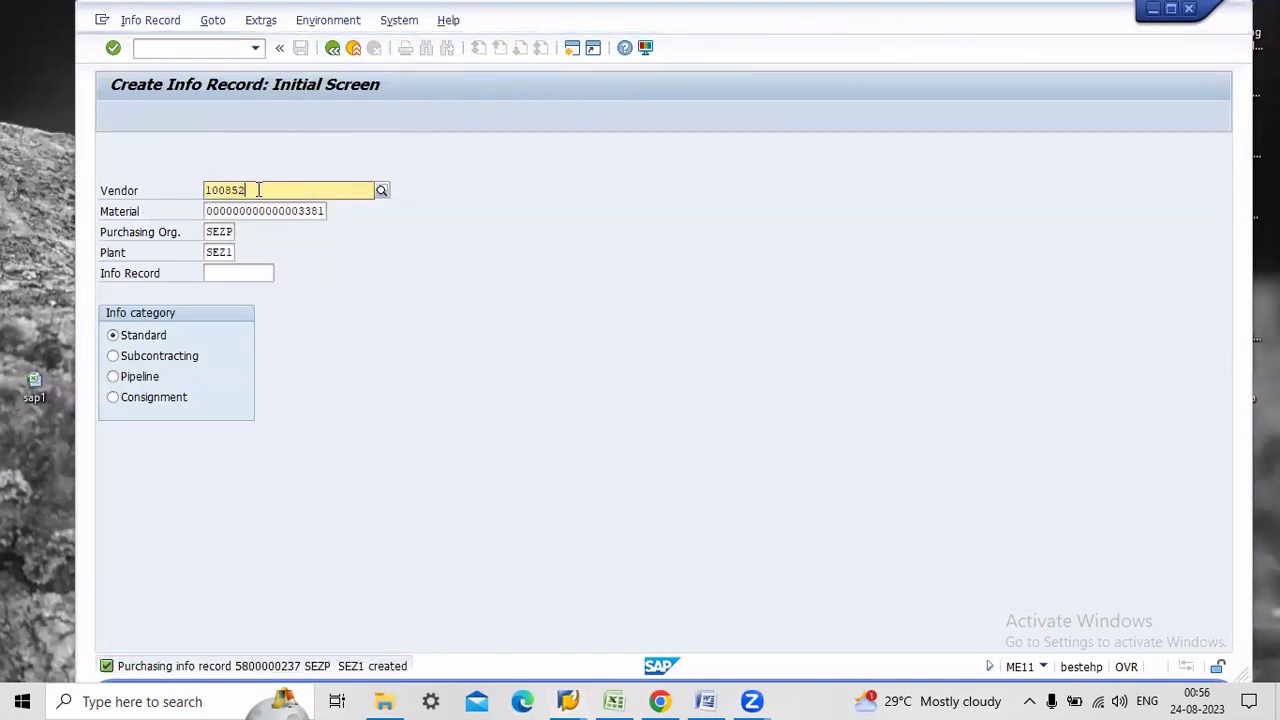
pyautogui.press('Return')
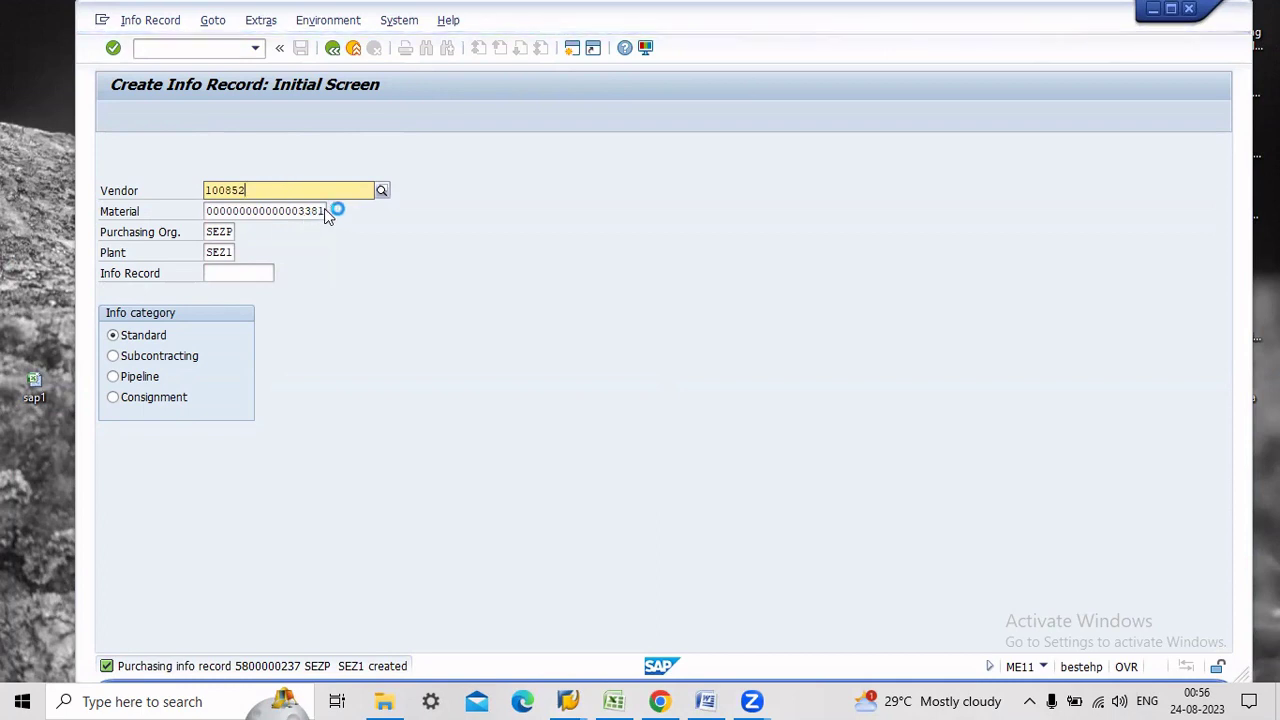
pyautogui.click(325, 210)
pyautogui.press('BackSpace')
pyautogui.write('0')
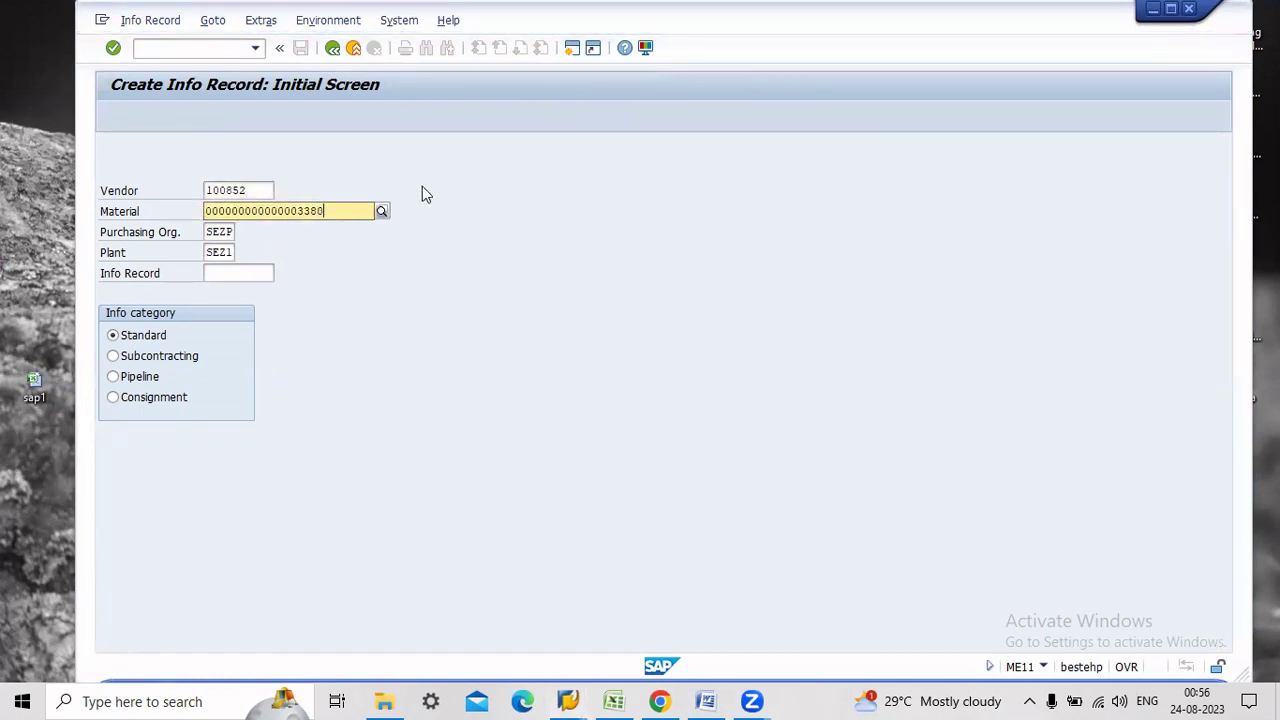
pyautogui.press('Return')
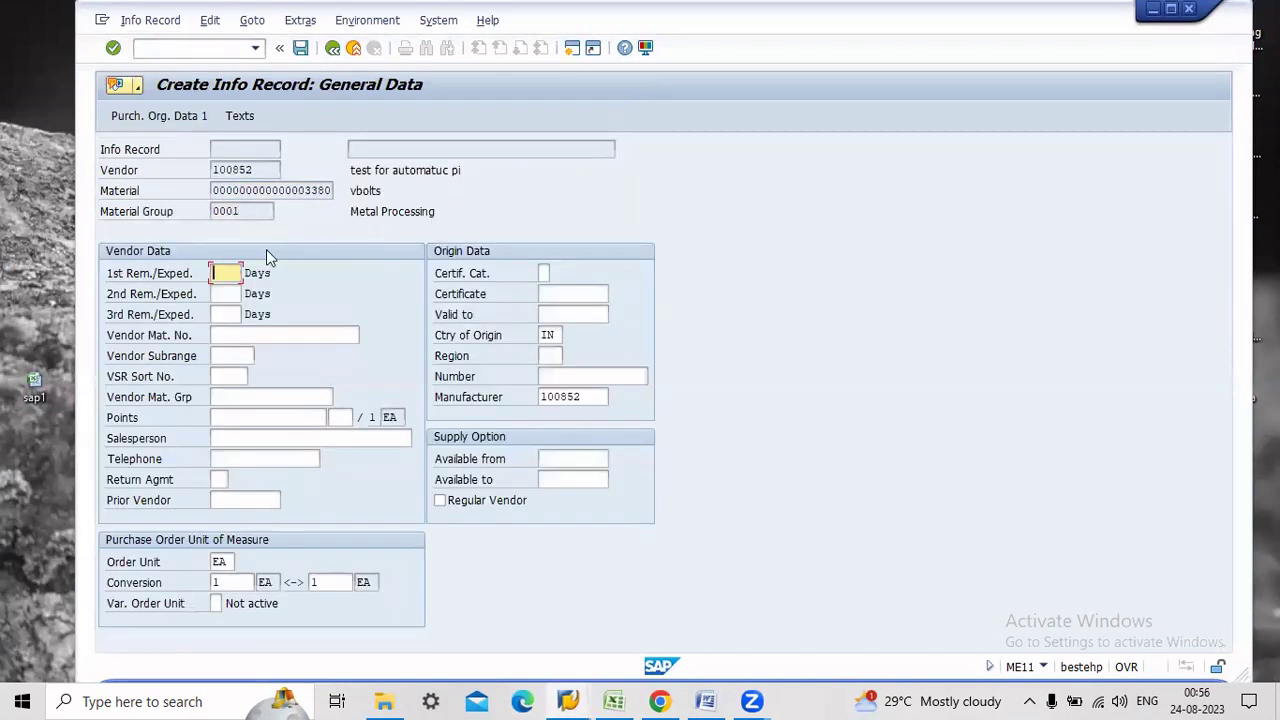
# Set 5 days planned delivery and a 10 INR net price, save, and exit to the main menu
pyautogui.write('1')
pyautogui.press('Return')
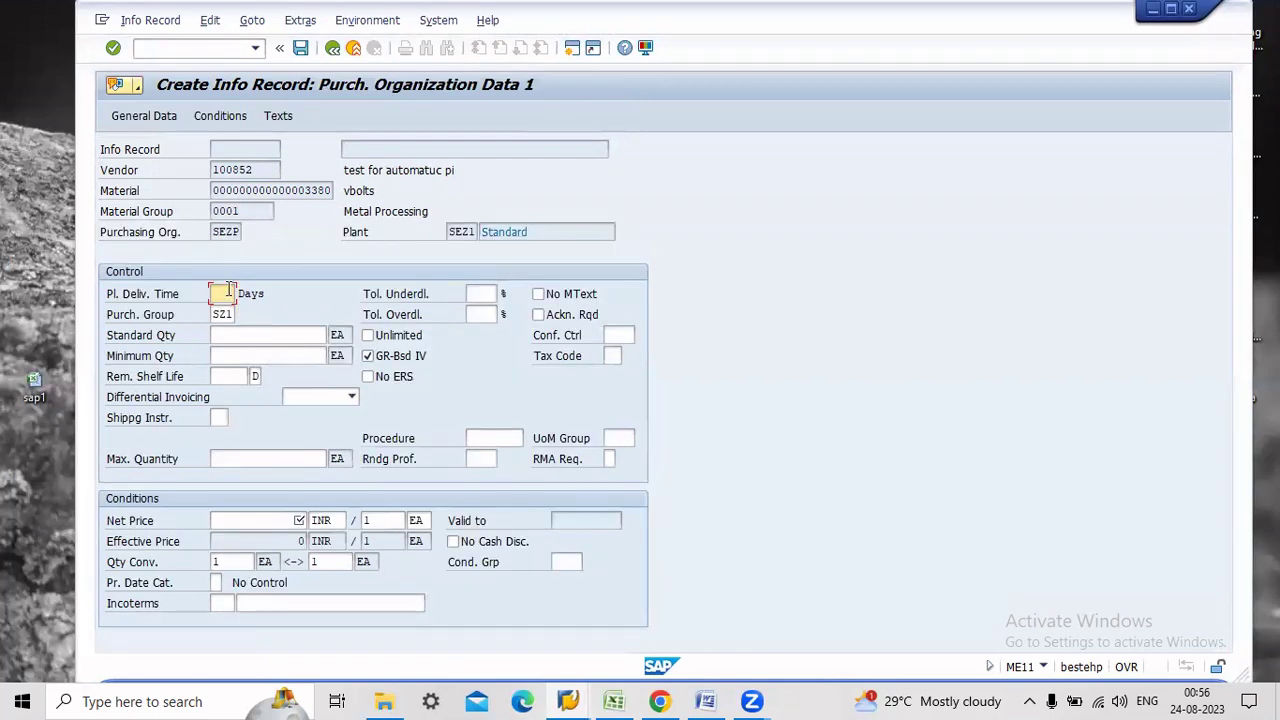
pyautogui.write('5')
pyautogui.click(291, 522)
pyautogui.write('20')
pyautogui.press('Return')
pyautogui.press('Return')
pyautogui.click(301, 50)
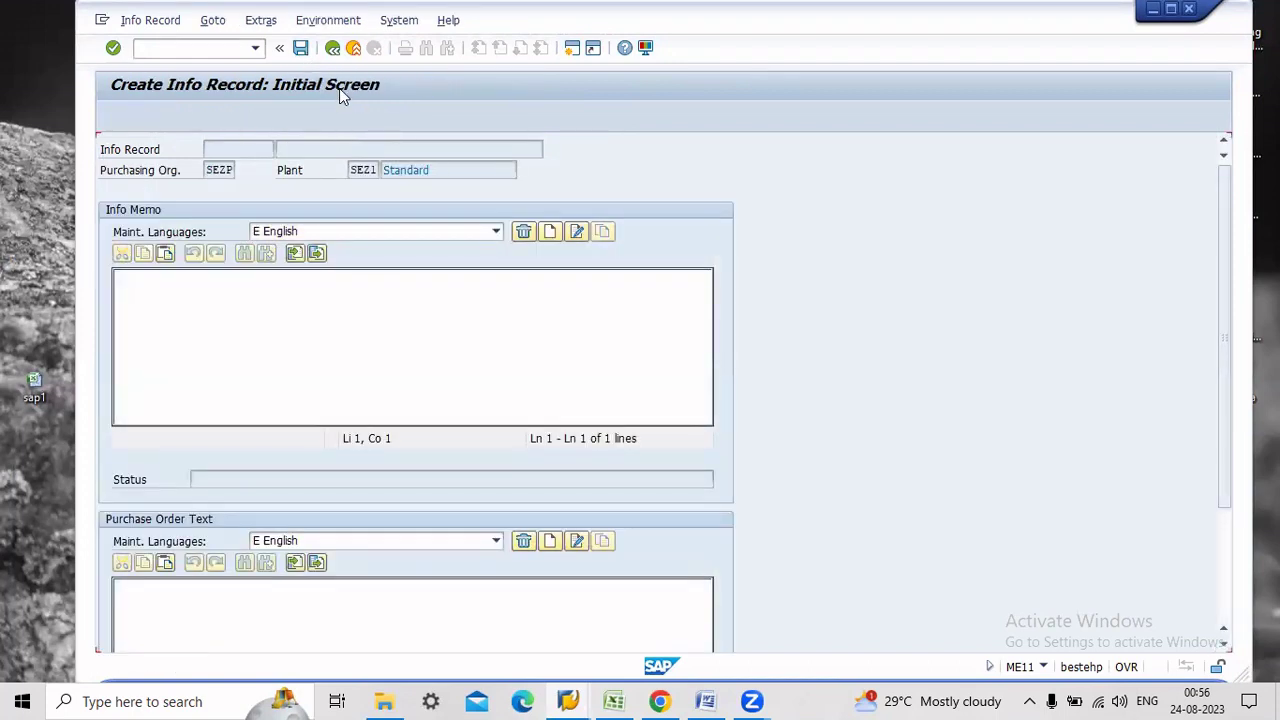
pyautogui.click(353, 48)
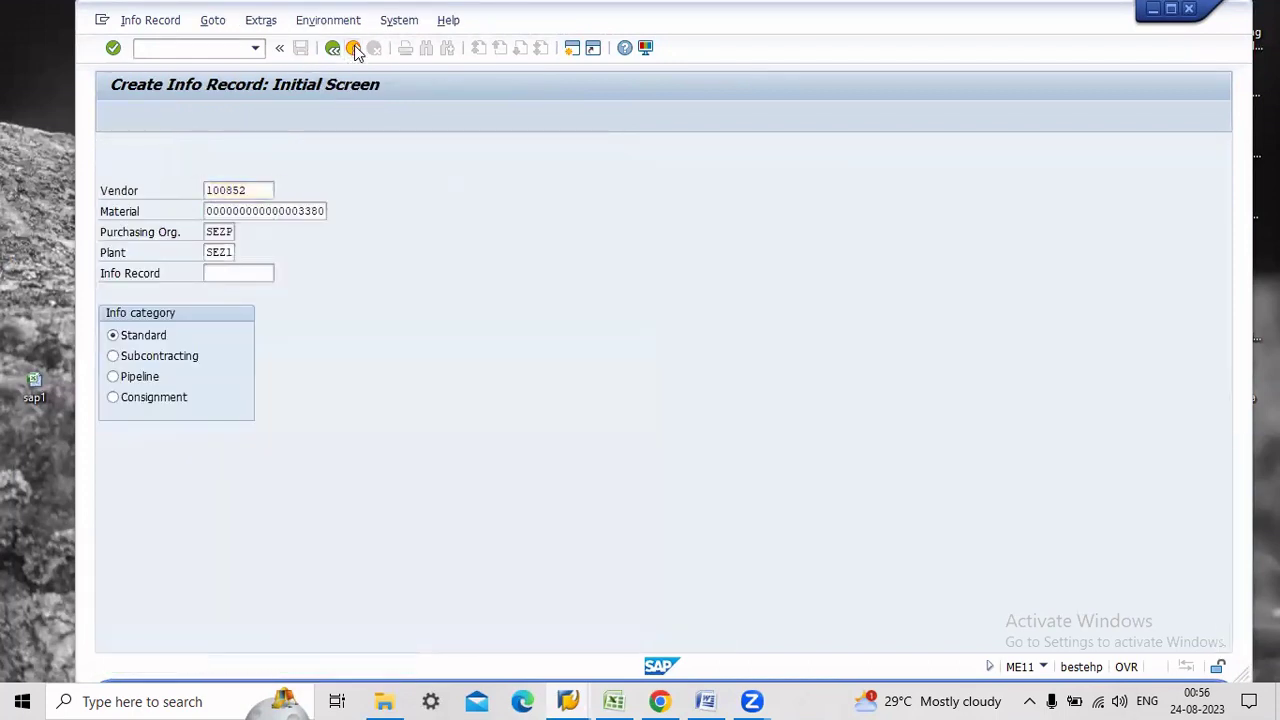
# Run ME51N for an empty purchase requisition, then bring the Word MPN notes forward
pyautogui.click(201, 47)
pyautogui.write('me51n')
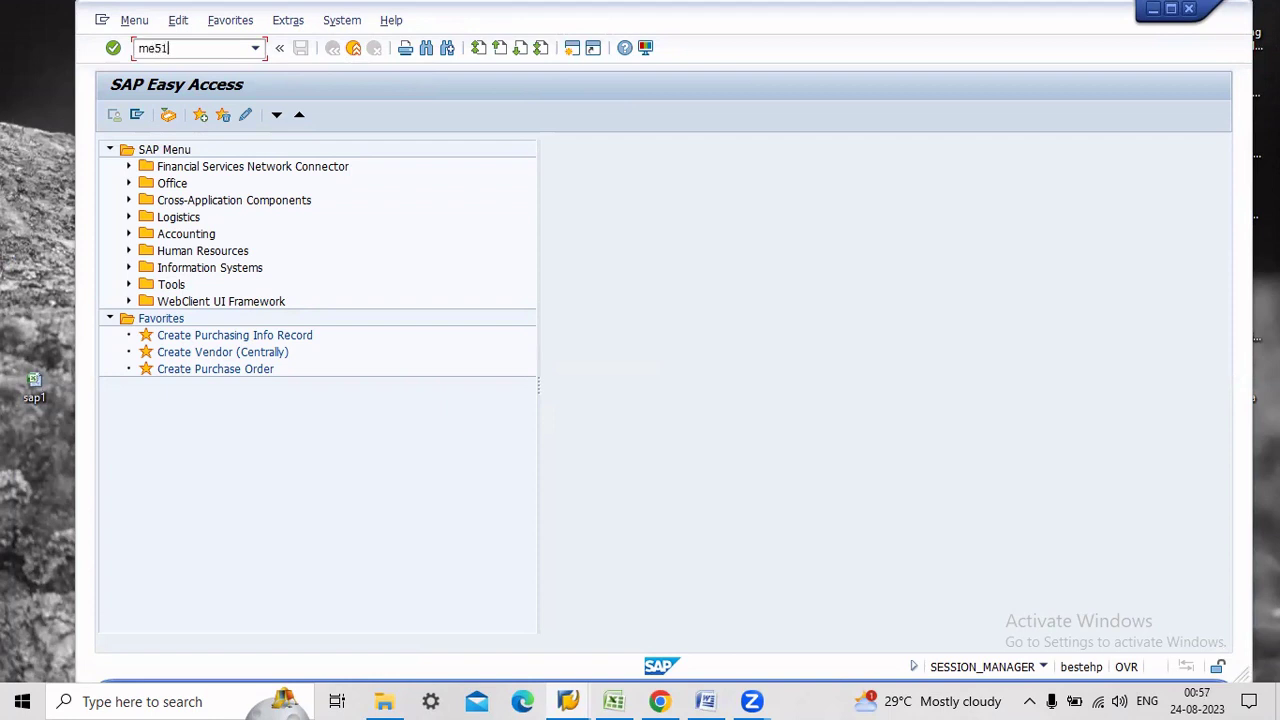
pyautogui.press('Return')
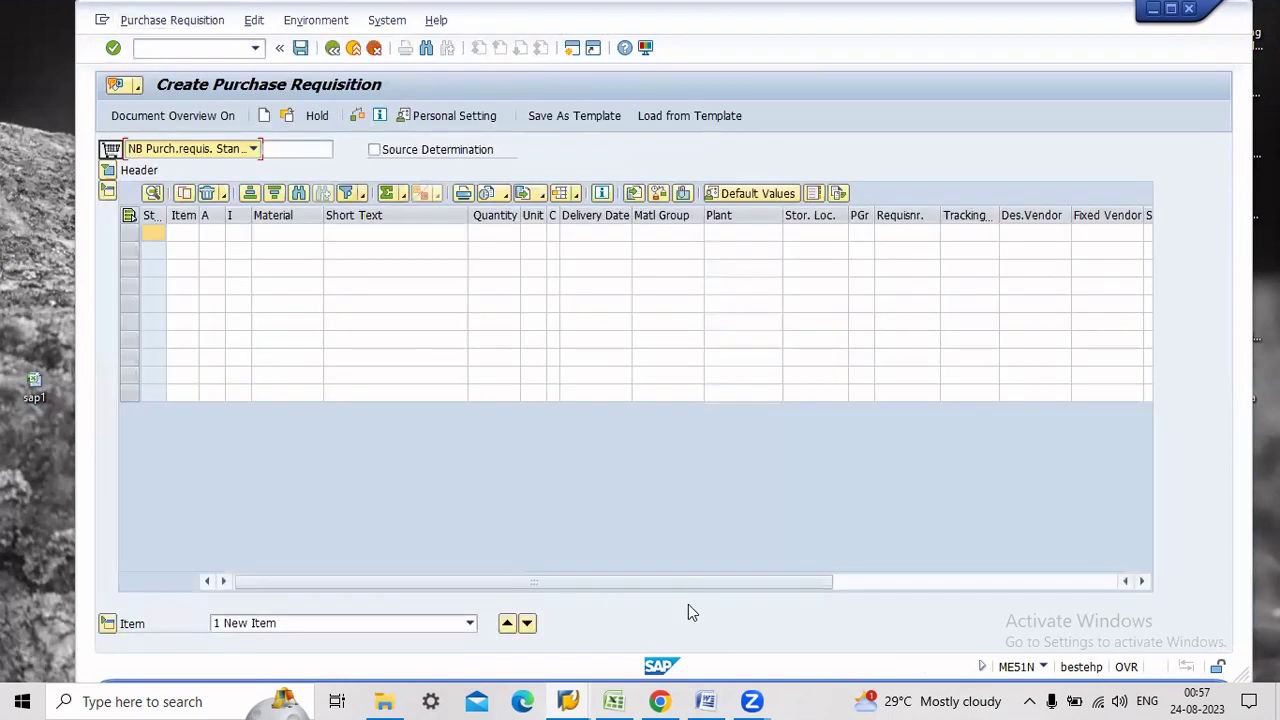
pyautogui.click(705, 700)
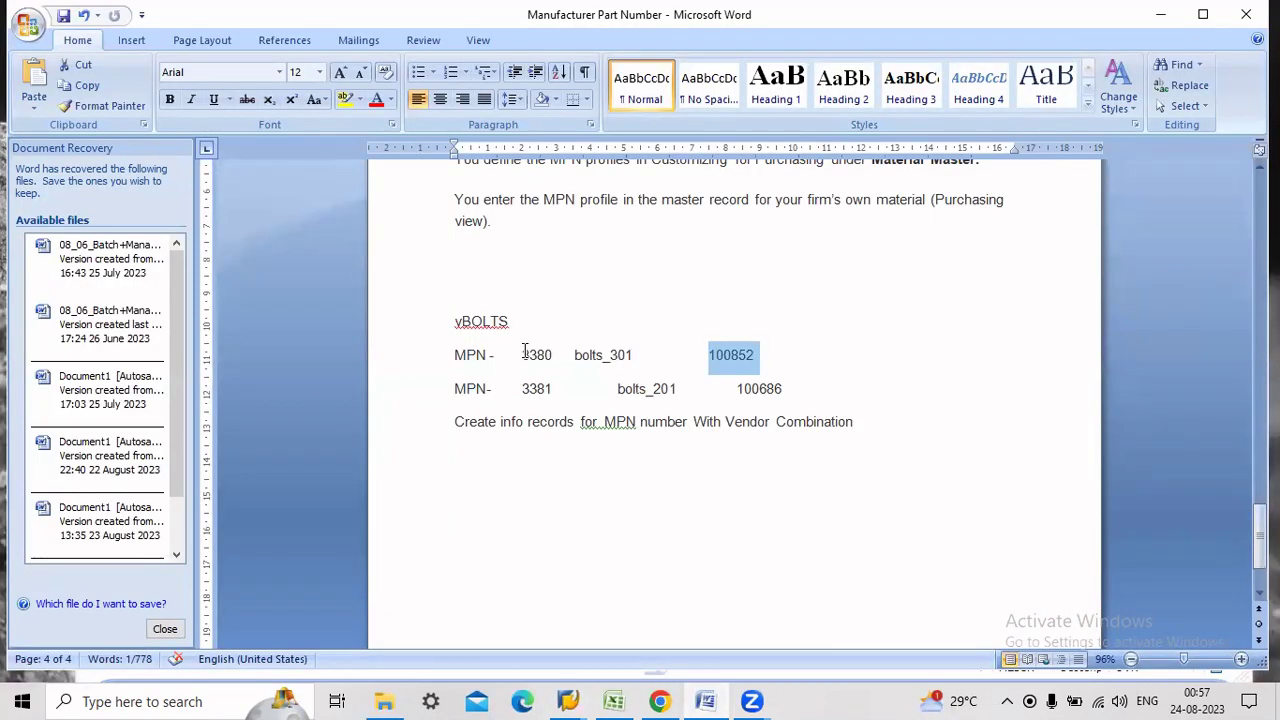
# Mark vBOLTS, MPN and 3380 in the notes, then return to the empty requisition in SAP
pyautogui.moveTo(522, 355); pyautogui.dragTo(556, 357)
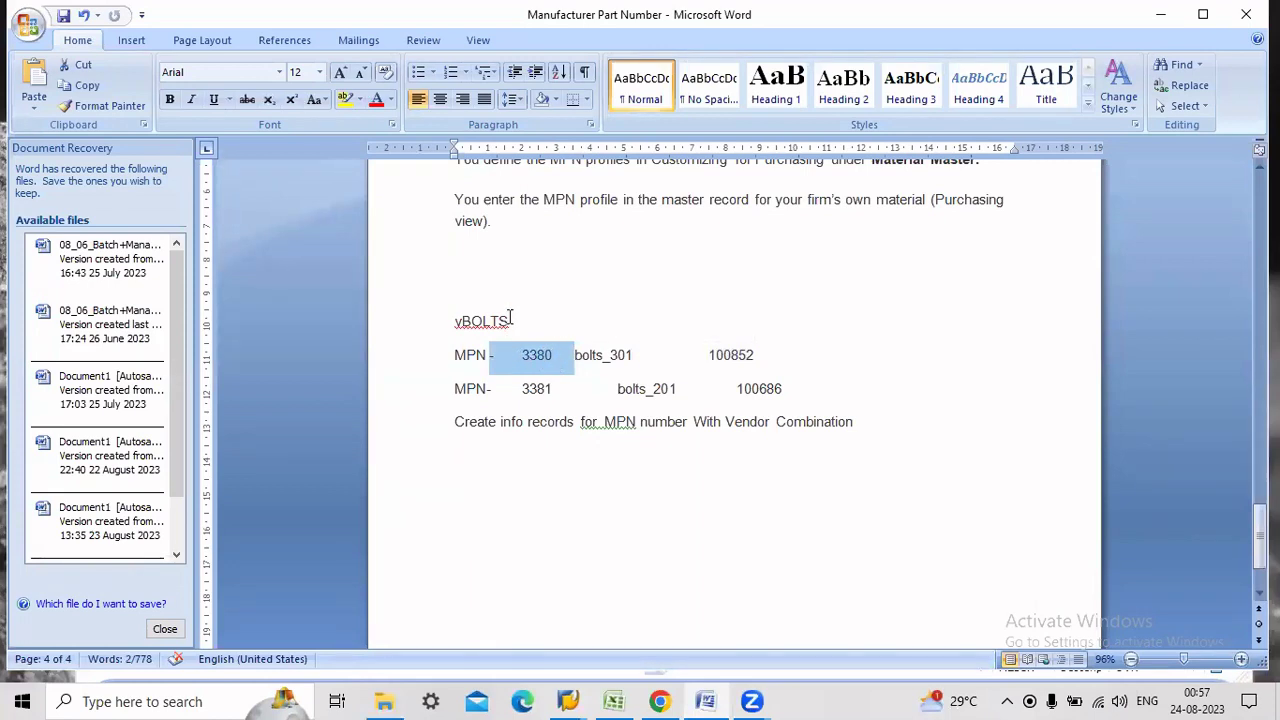
pyautogui.moveTo(511, 318); pyautogui.dragTo(447, 312)
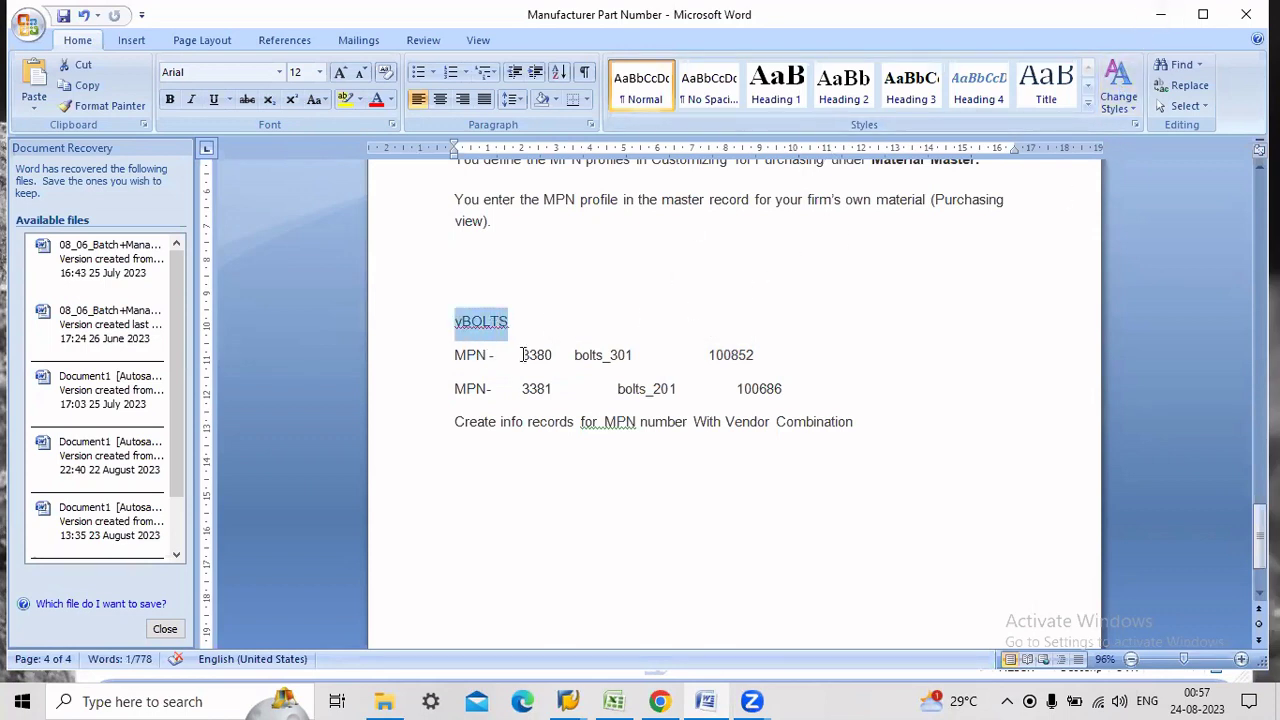
pyautogui.moveTo(523, 355); pyautogui.dragTo(564, 356)
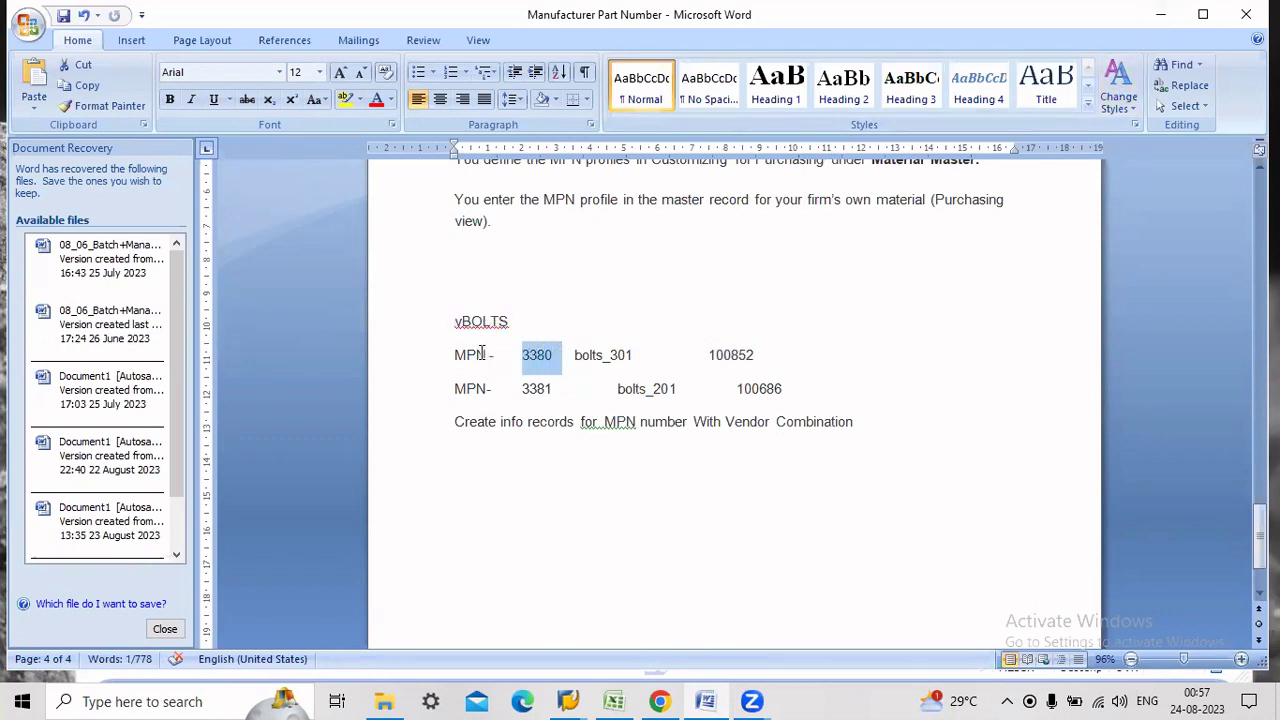
pyautogui.moveTo(482, 352); pyautogui.dragTo(454, 354)
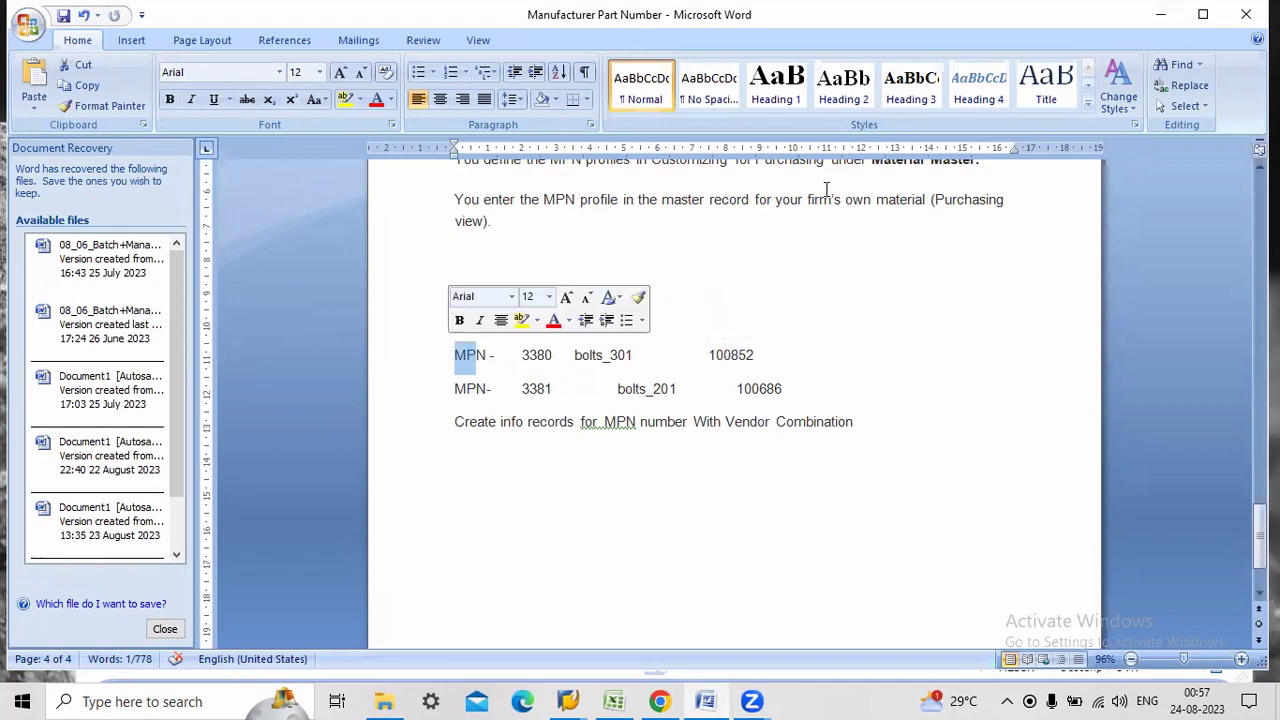
pyautogui.click(1157, 15)
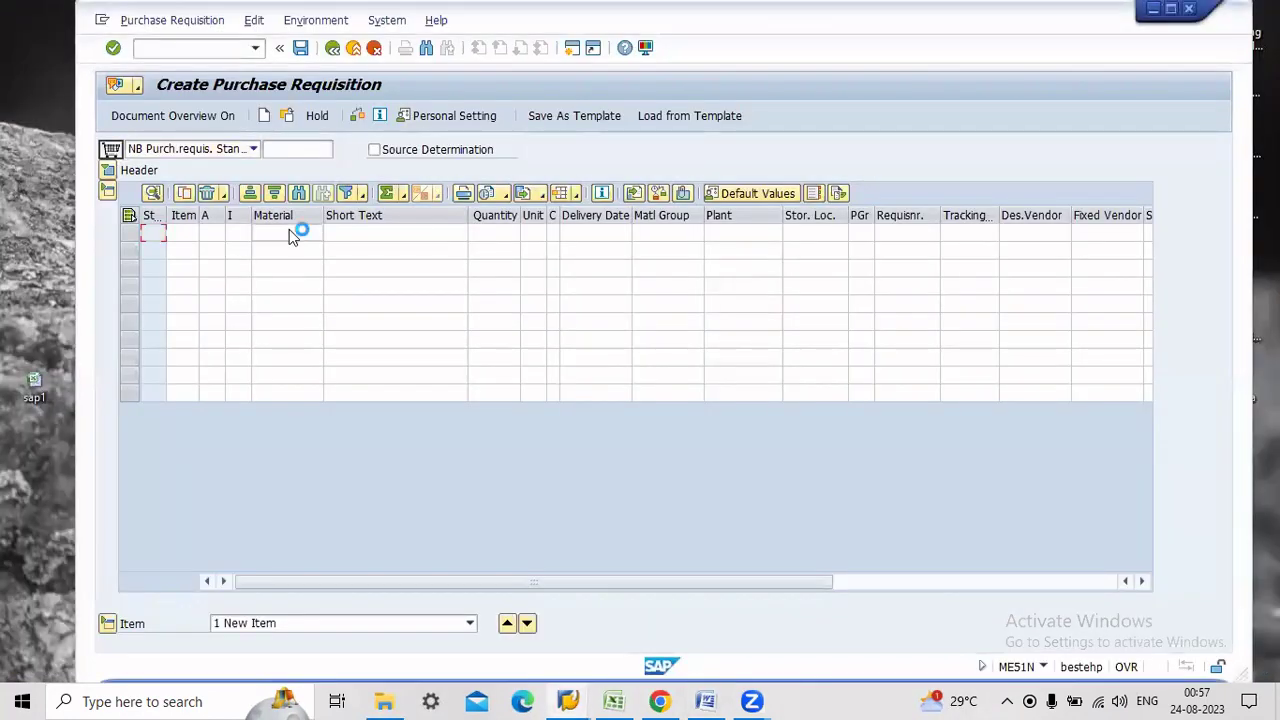
# Enter item material 3380, quantity 1000, plant sez1 and storage location store, resolving to VBOLTS
pyautogui.click(289, 232)
pyautogui.write('338')
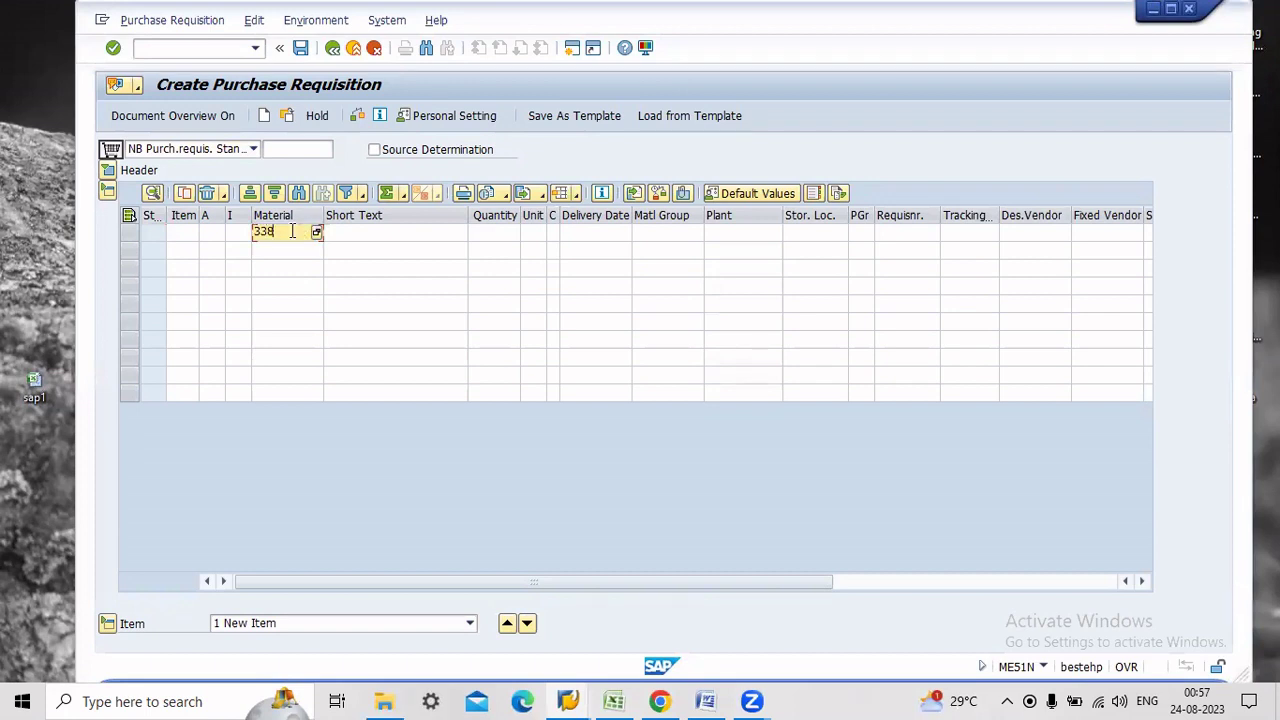
pyautogui.write('0')
pyautogui.click(503, 235)
pyautogui.write('1000')
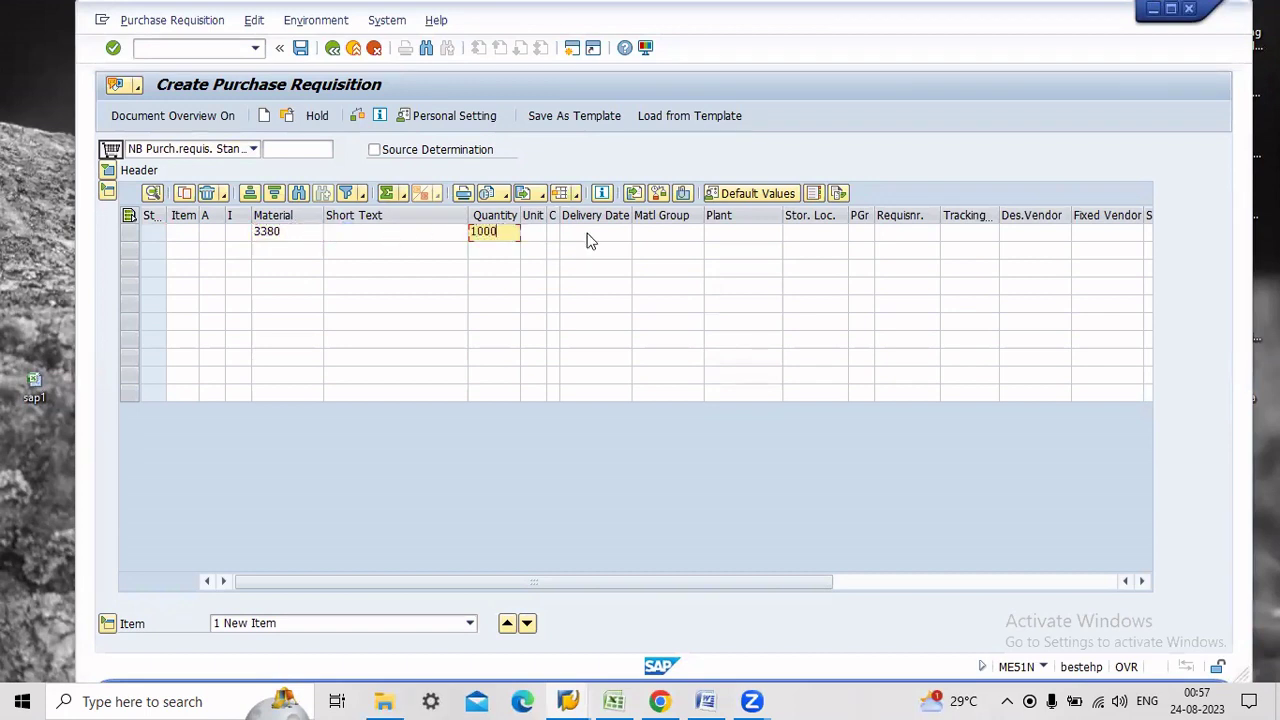
pyautogui.click(757, 235)
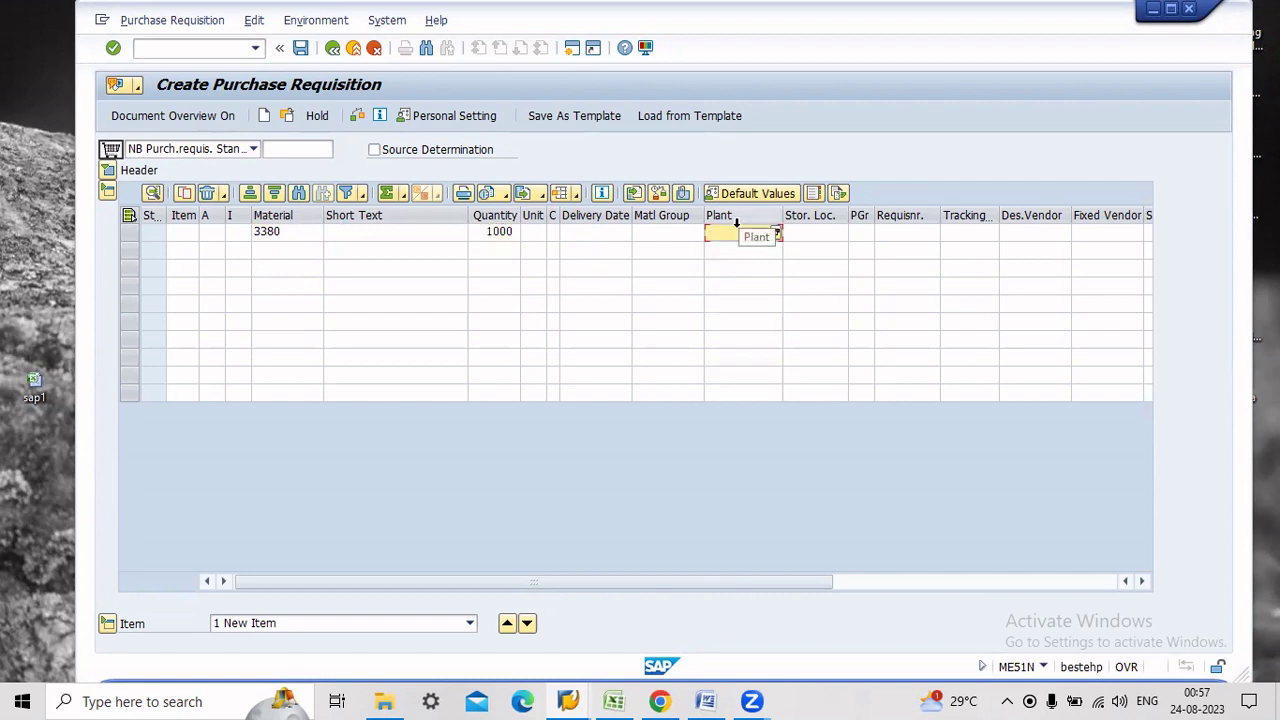
pyautogui.write('sez1')
pyautogui.click(813, 244)
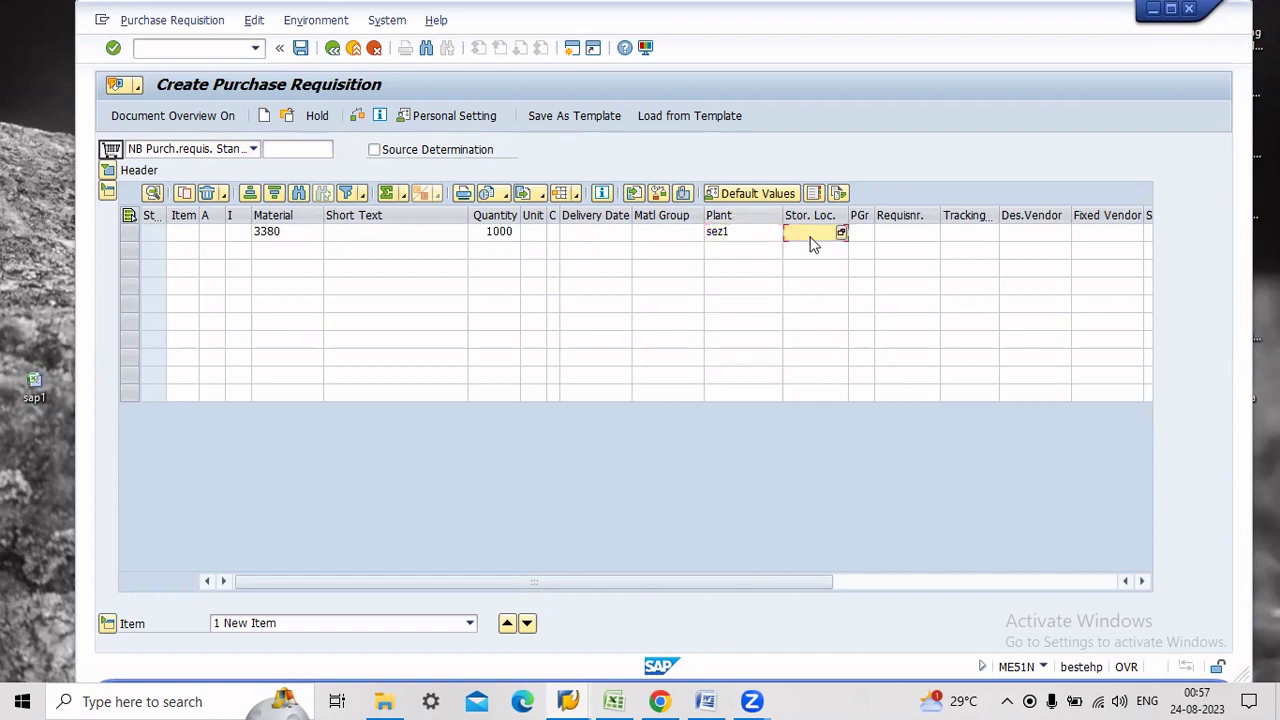
pyautogui.write('store')
pyautogui.press('Return')
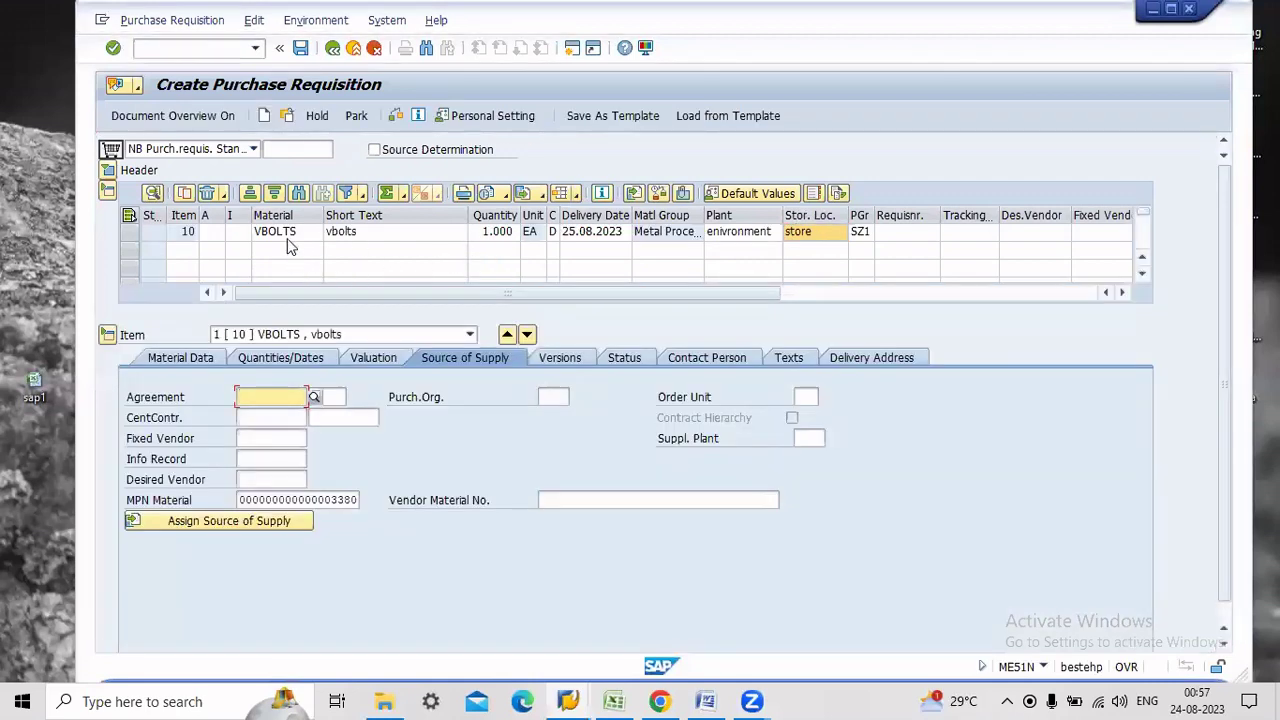
pyautogui.click(705, 701)
# Highlight the '- 3380' and 'vBOLTS' notes in Word, then minimize Word back to SAP
pyautogui.moveTo(522, 355); pyautogui.dragTo(546, 356)
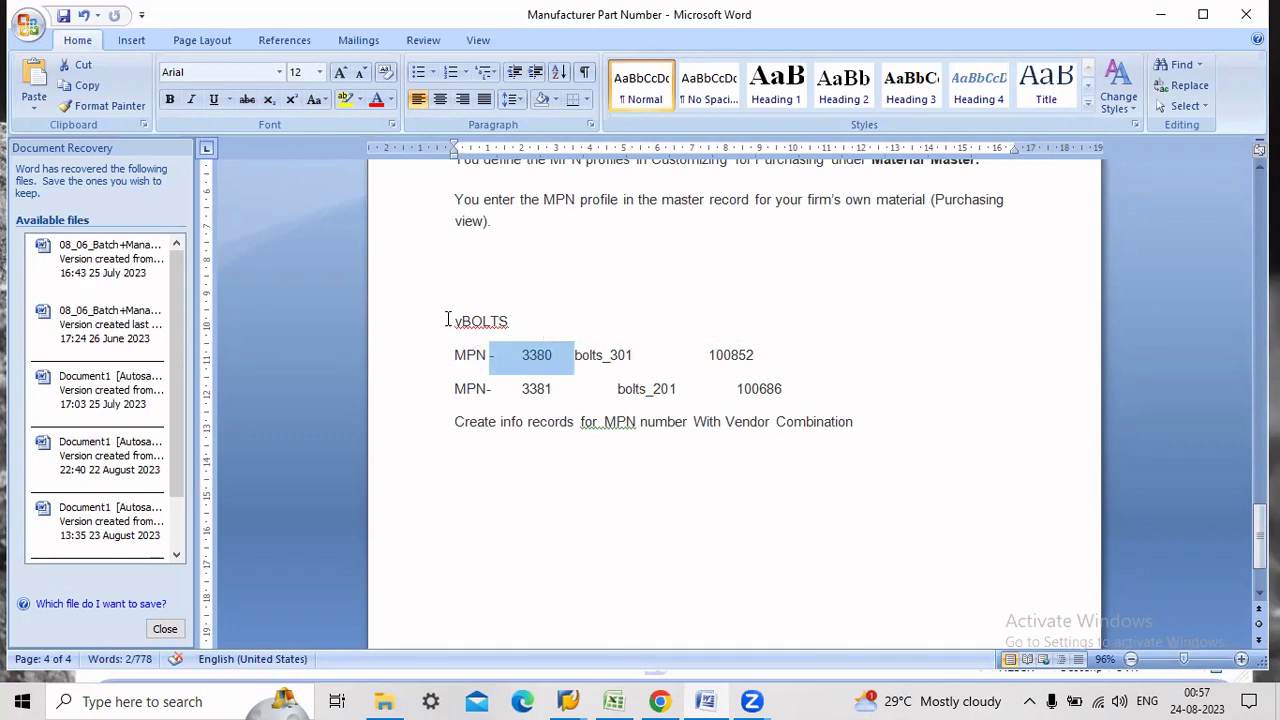
pyautogui.moveTo(448, 320); pyautogui.dragTo(510, 323)
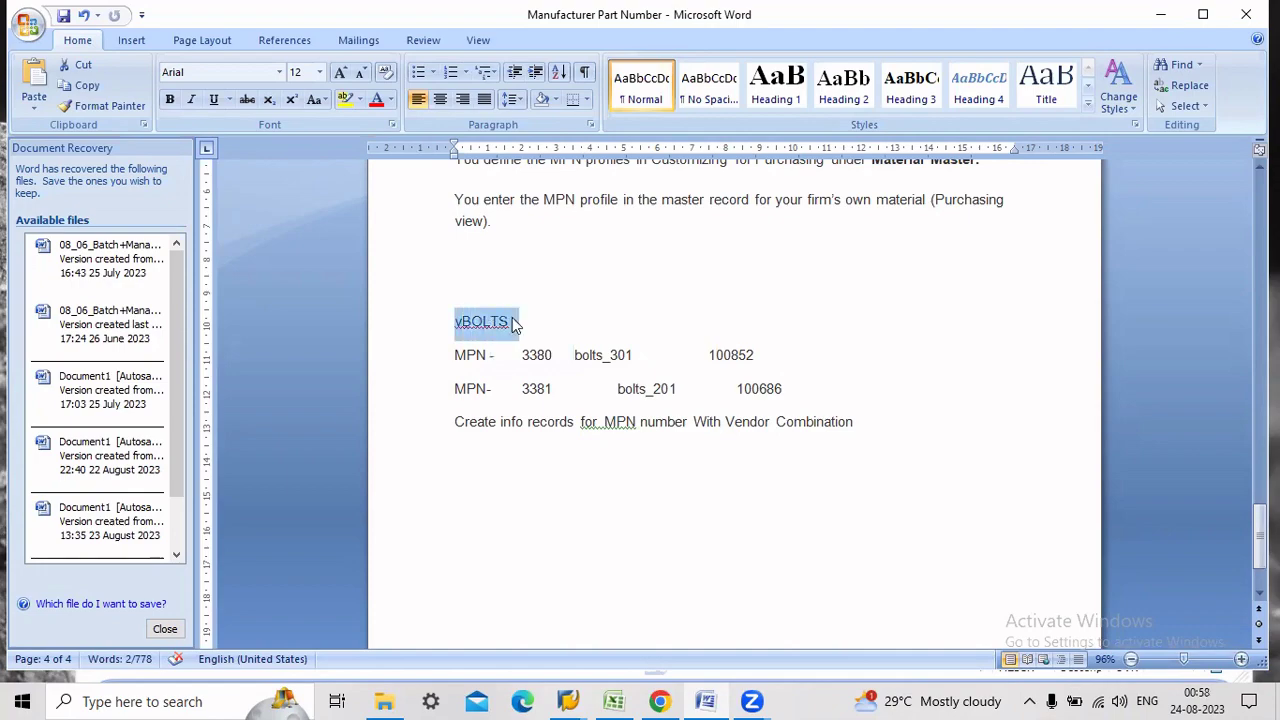
pyautogui.click(1160, 14)
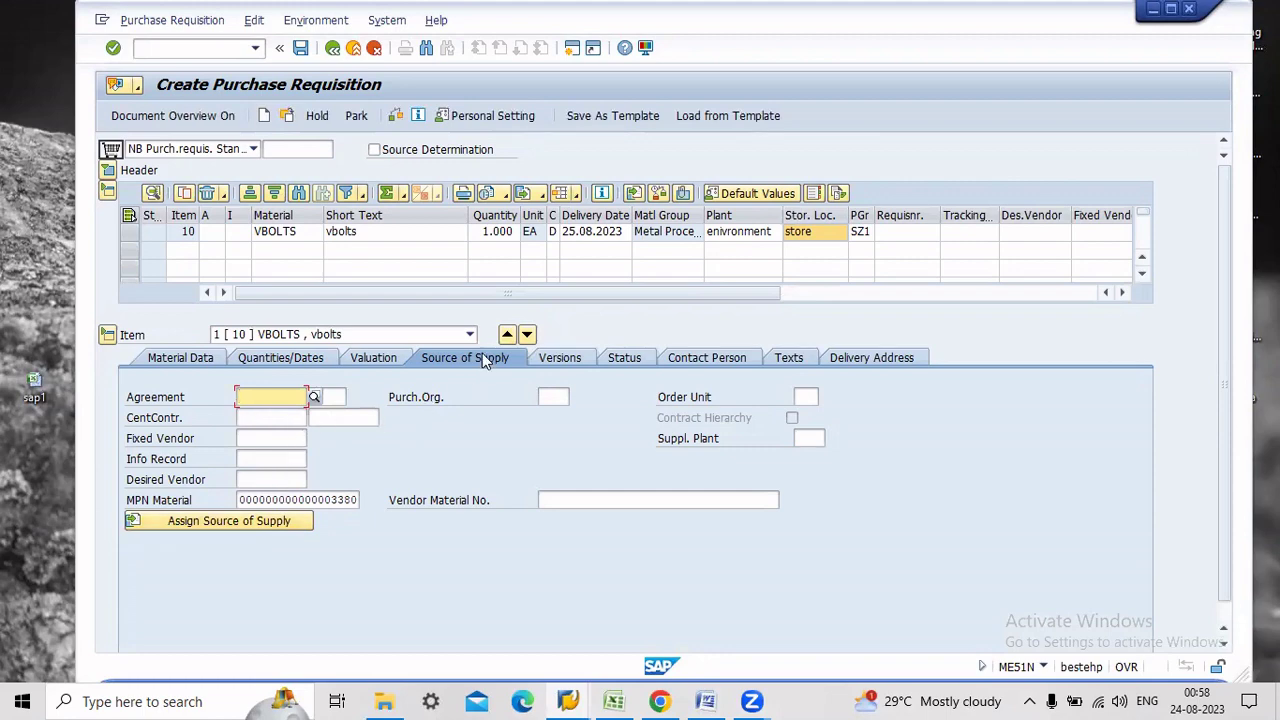
pyautogui.click(238, 525)
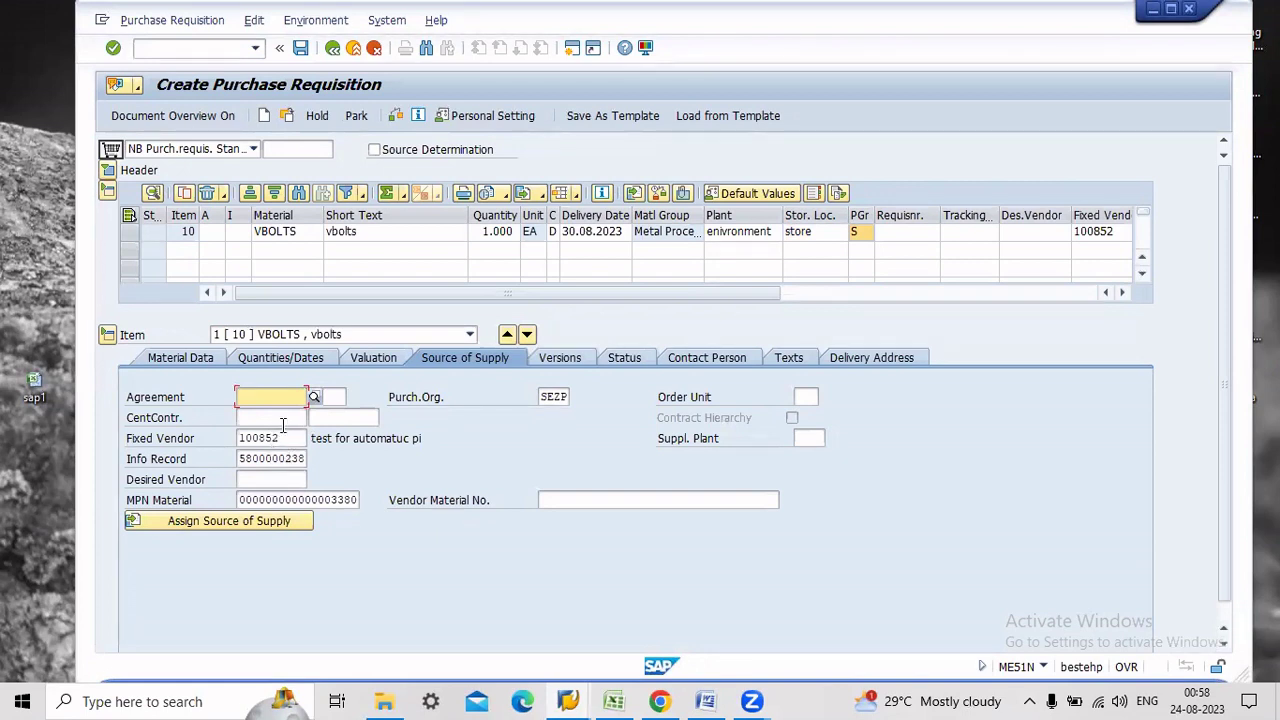
pyautogui.moveTo(256, 458); pyautogui.dragTo(395, 482)
pyautogui.click(395, 482)
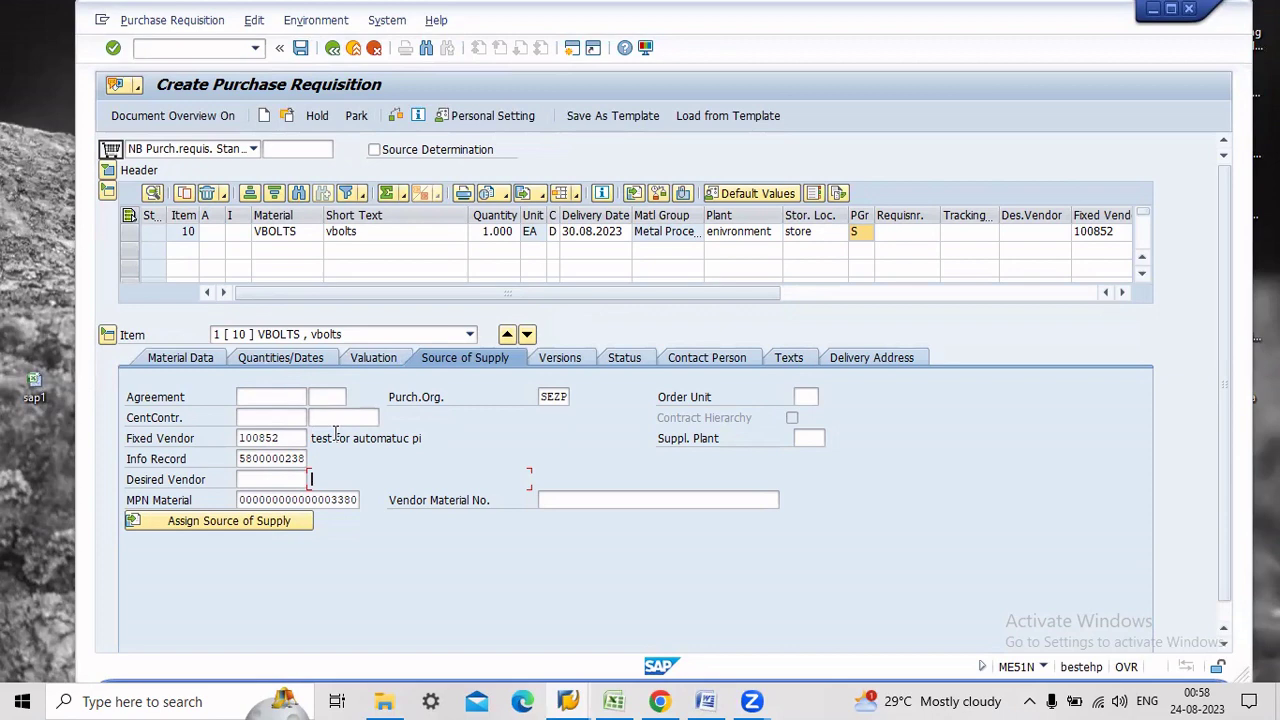
pyautogui.click(308, 236)
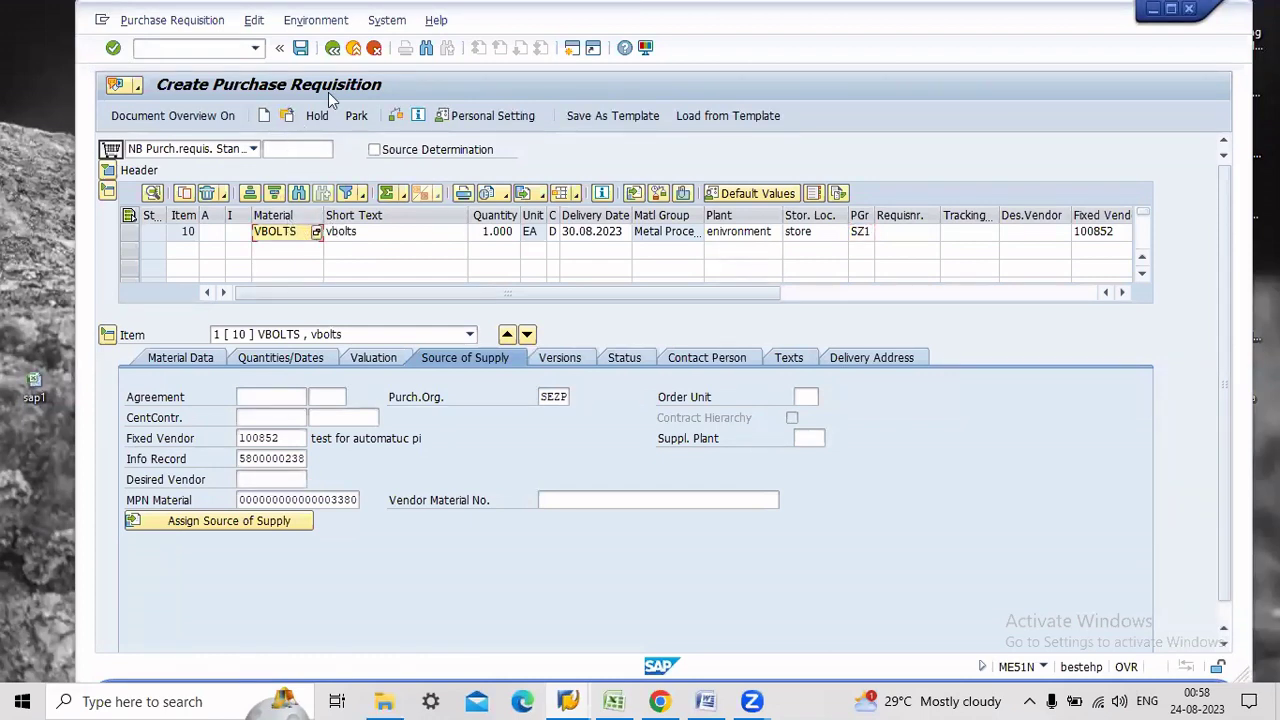
# Leave the current requisition without saving and start a new one with ME51N
pyautogui.click(340, 52)
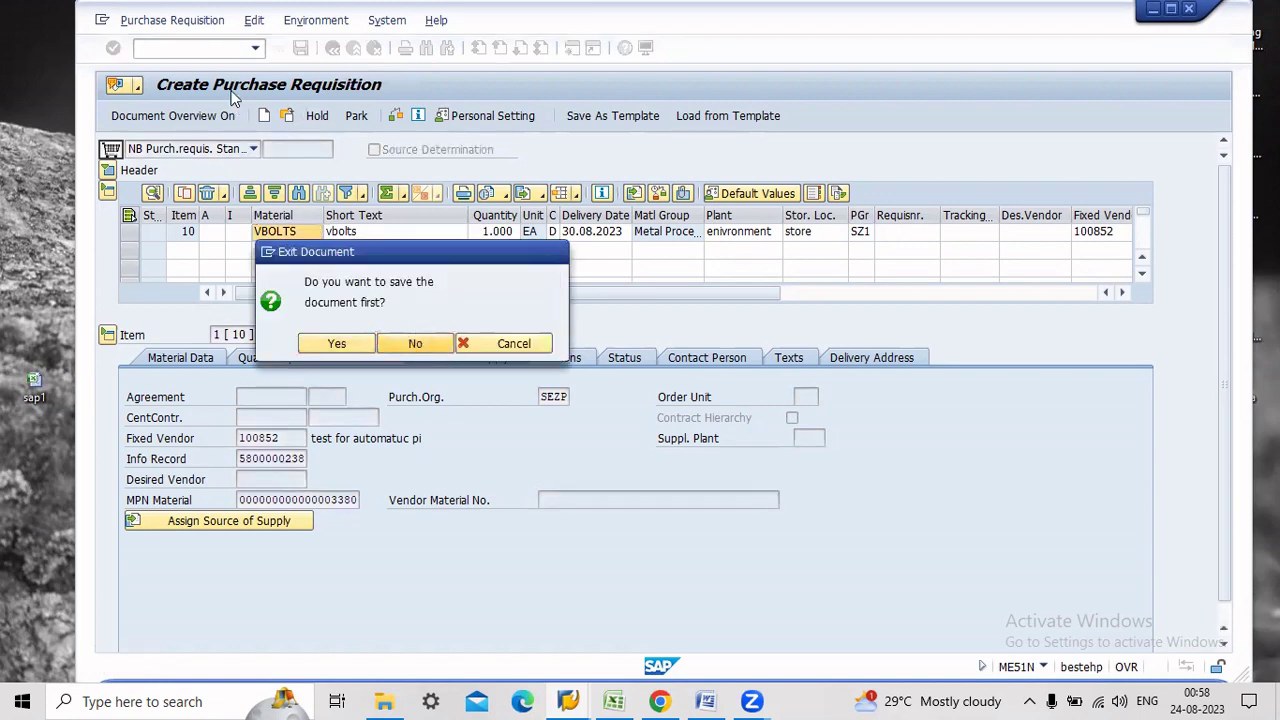
pyautogui.press('Tab')
pyautogui.press('Return')
pyautogui.click(187, 50)
pyautogui.write('me5')
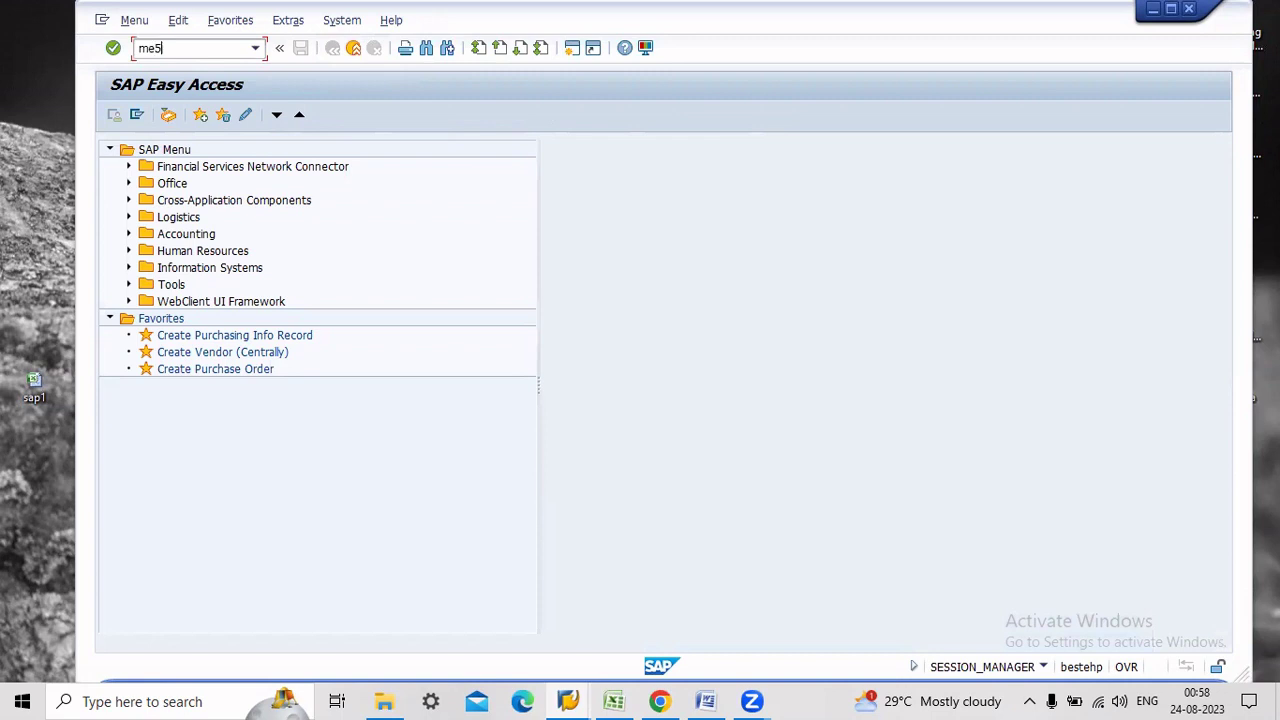
pyautogui.write('1n')
pyautogui.press('Return')
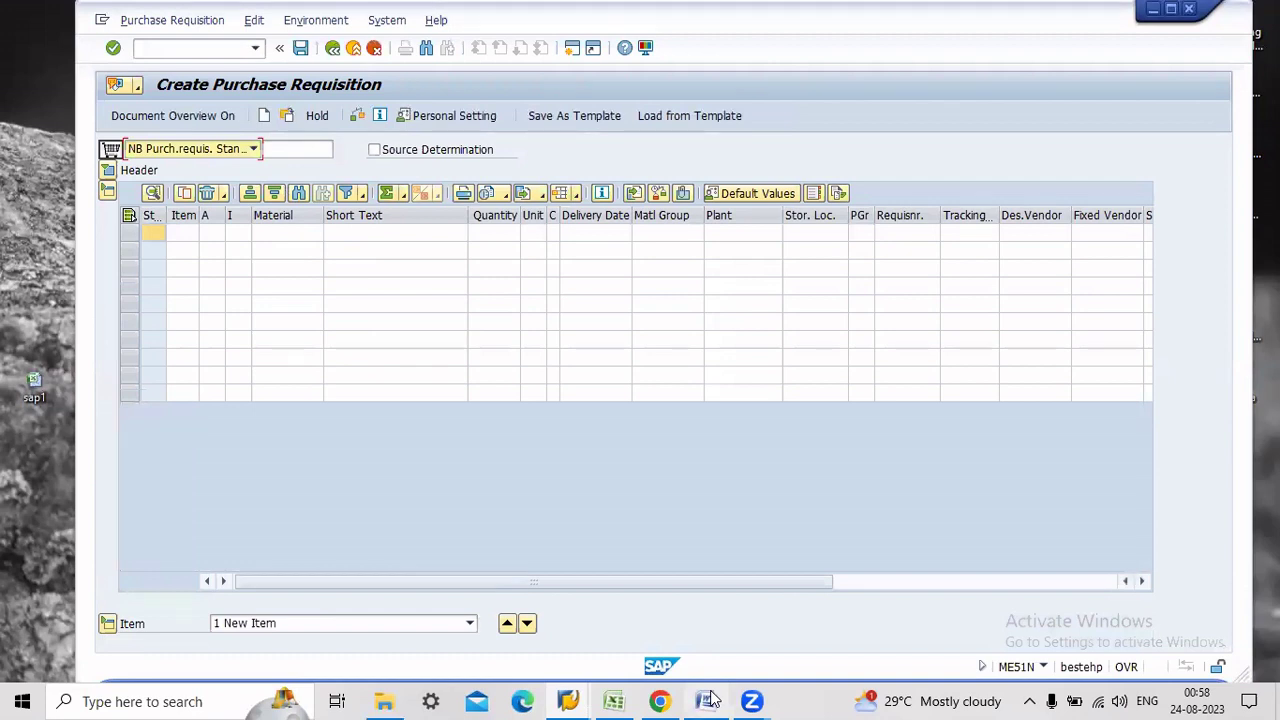
# Enter item material 3381, quantity 1000, plant 'cez1', storage location 'store' so VBOLTS resolves
pyautogui.click(293, 234)
pyautogui.write('3381')
pyautogui.click(493, 232)
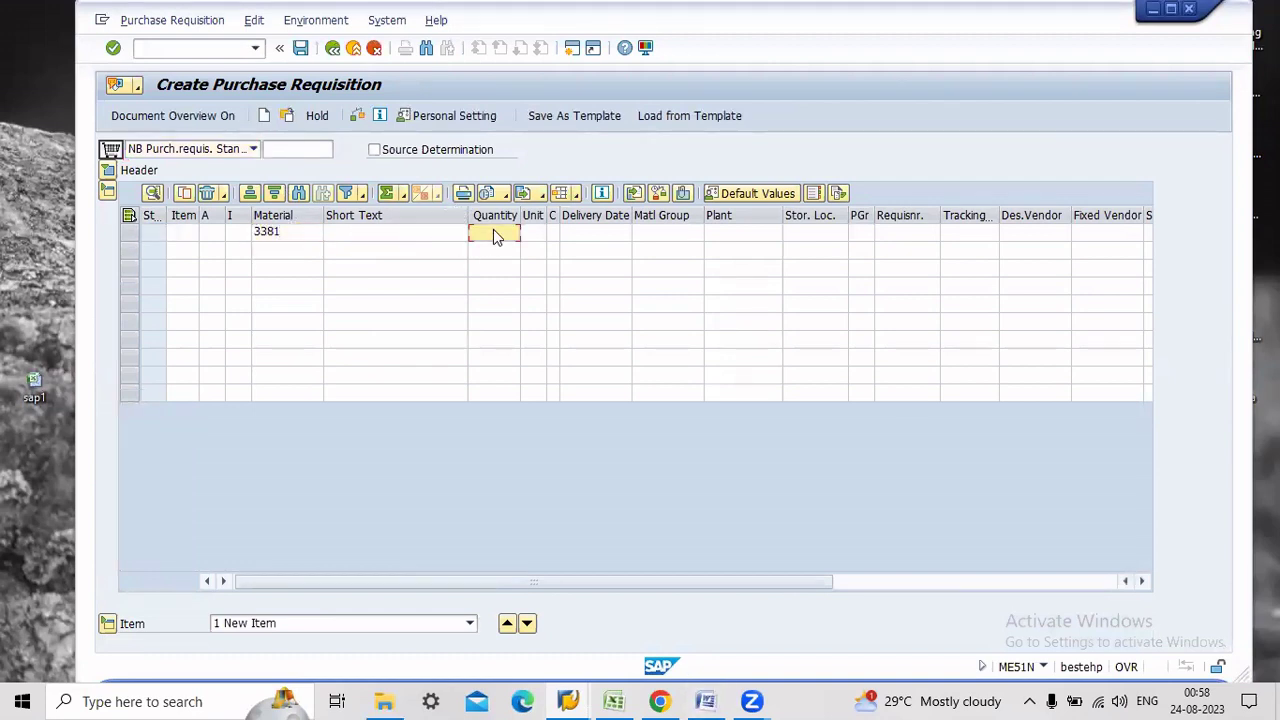
pyautogui.write('1000')
pyautogui.click(726, 236)
pyautogui.write('c')
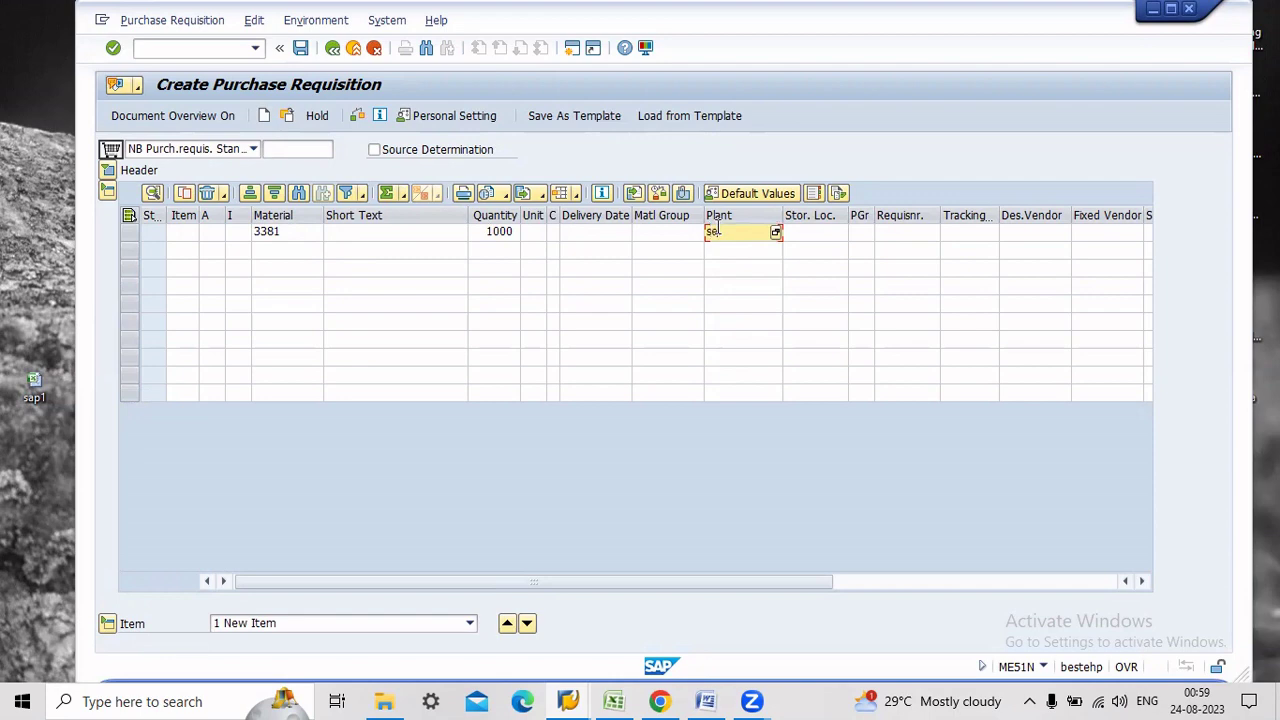
pyautogui.write('ez1')
pyautogui.click(806, 240)
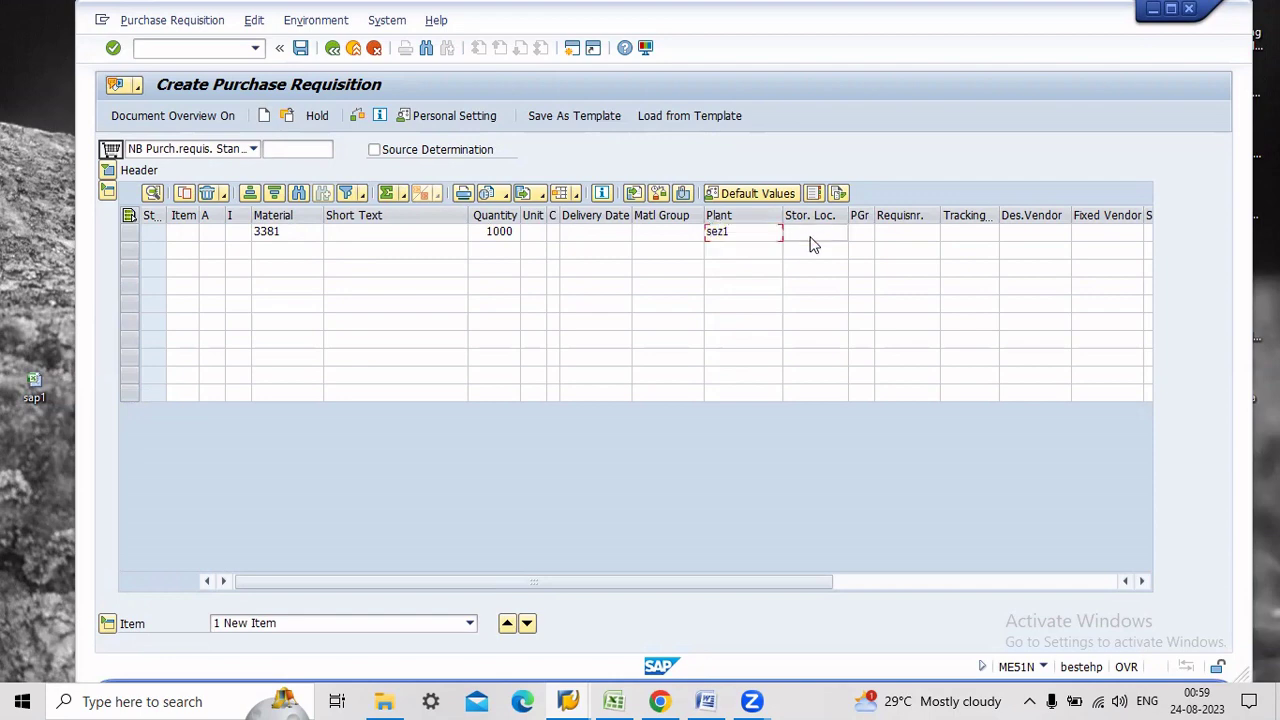
pyautogui.write('store')
pyautogui.press('Return')
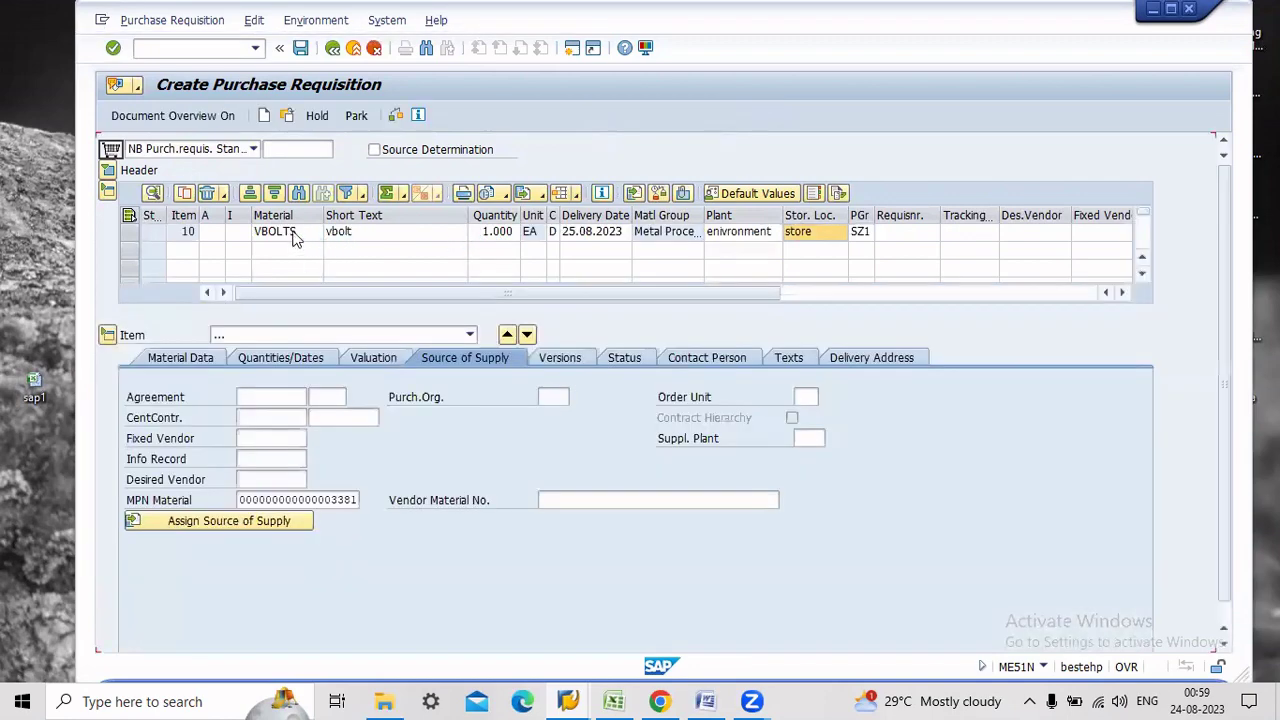
pyautogui.click(295, 232)
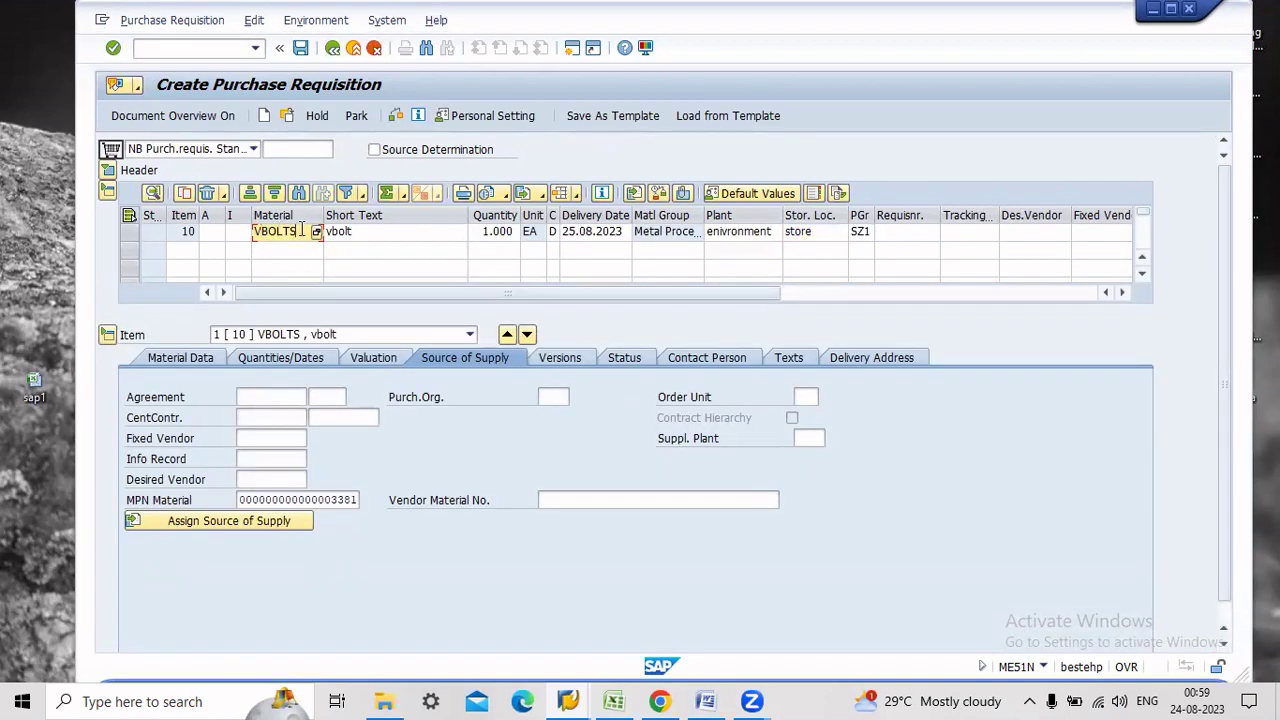
pyautogui.click(266, 521)
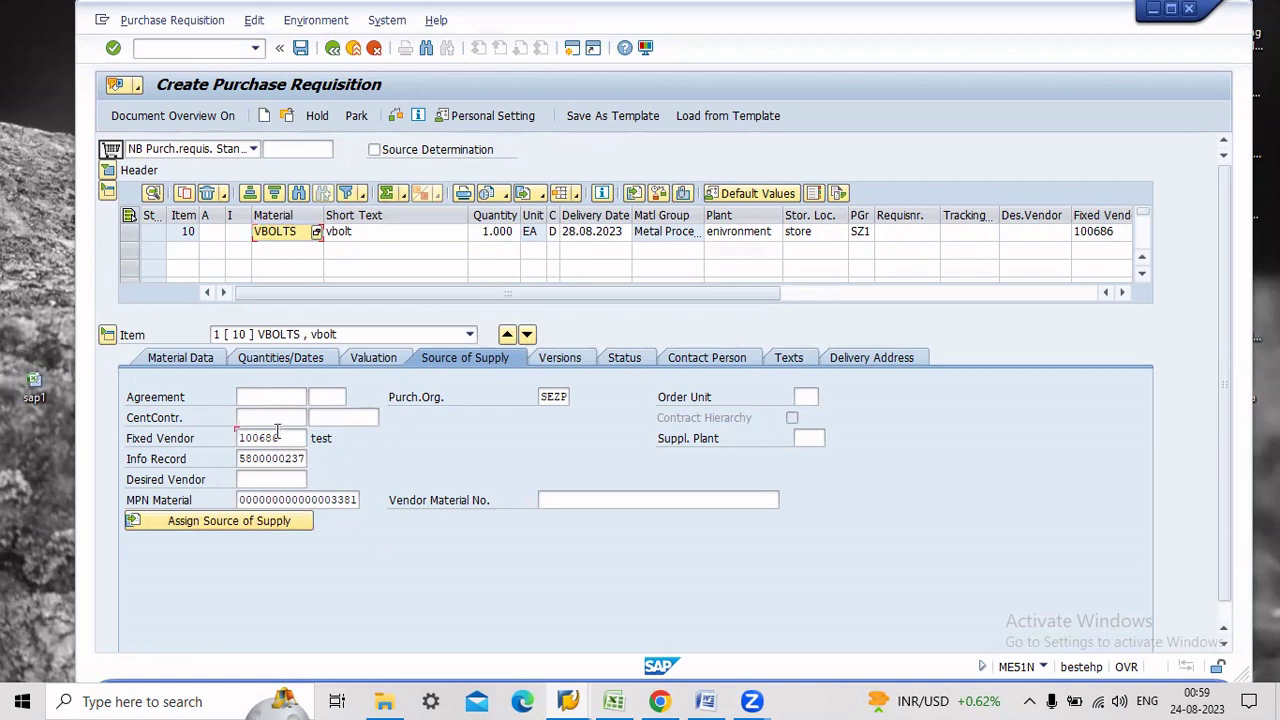
pyautogui.doubleClick(277, 431)
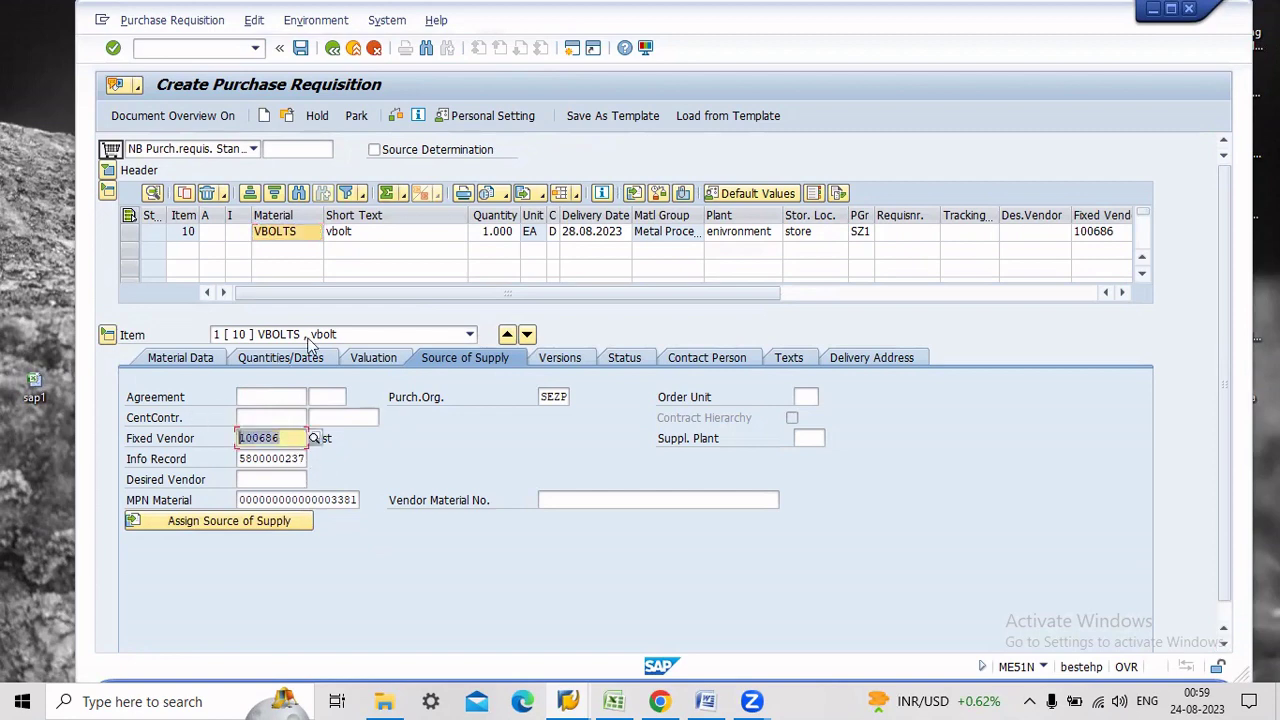
# Save the purchase requisition and dismiss the creation confirmation message
pyautogui.click(301, 49)
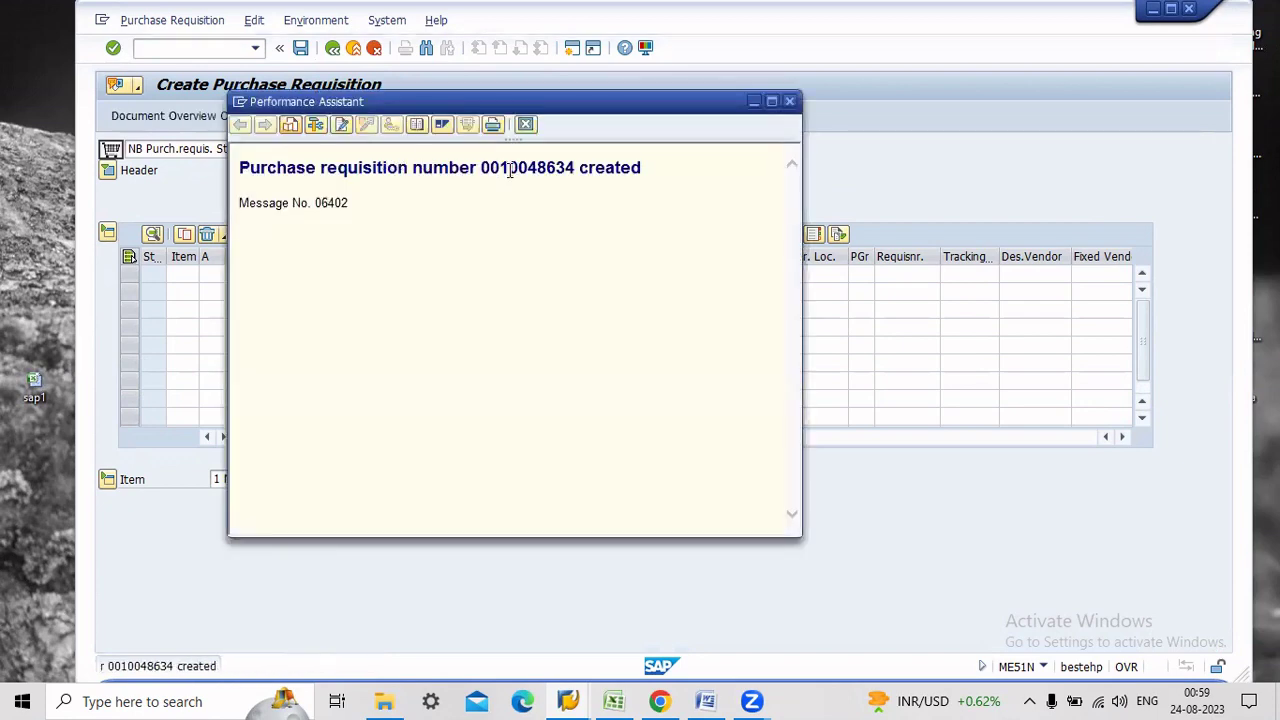
pyautogui.doubleClick(509, 170)
pyautogui.click(789, 101)
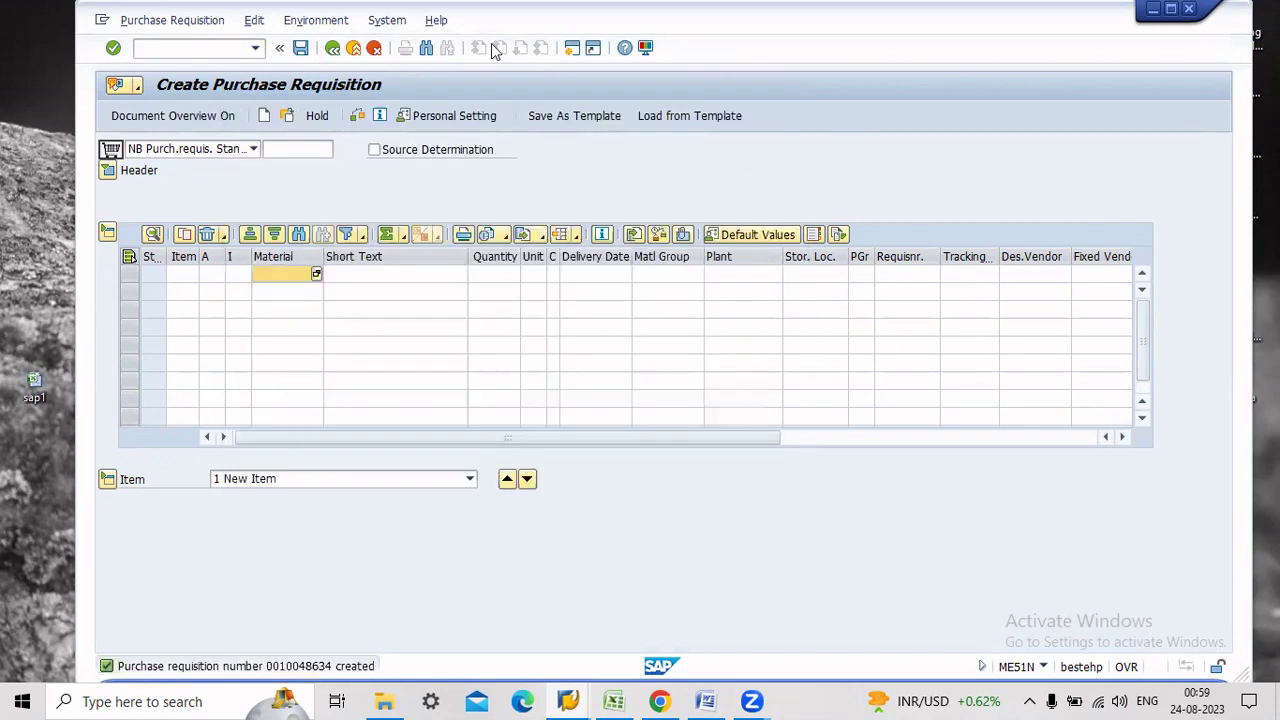
# Exit to the main menu and start a new purchase order with ME21N
pyautogui.click(353, 48)
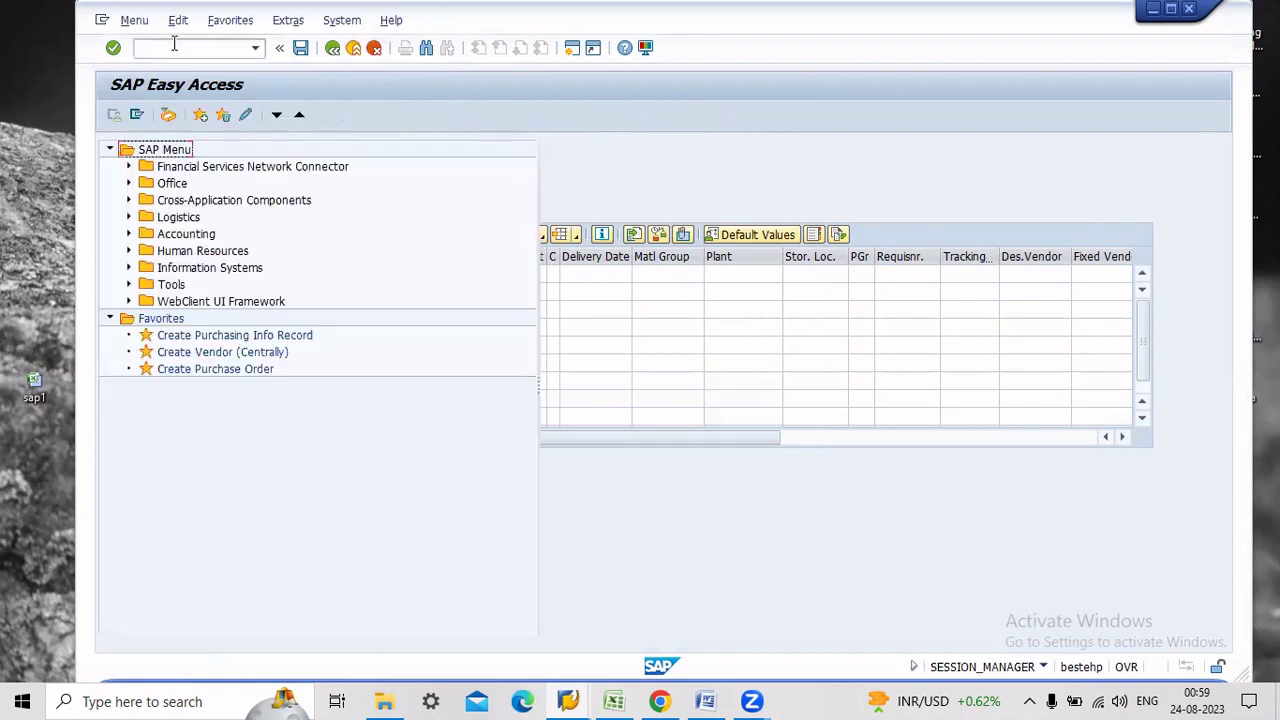
pyautogui.click(173, 44)
pyautogui.write('me21')
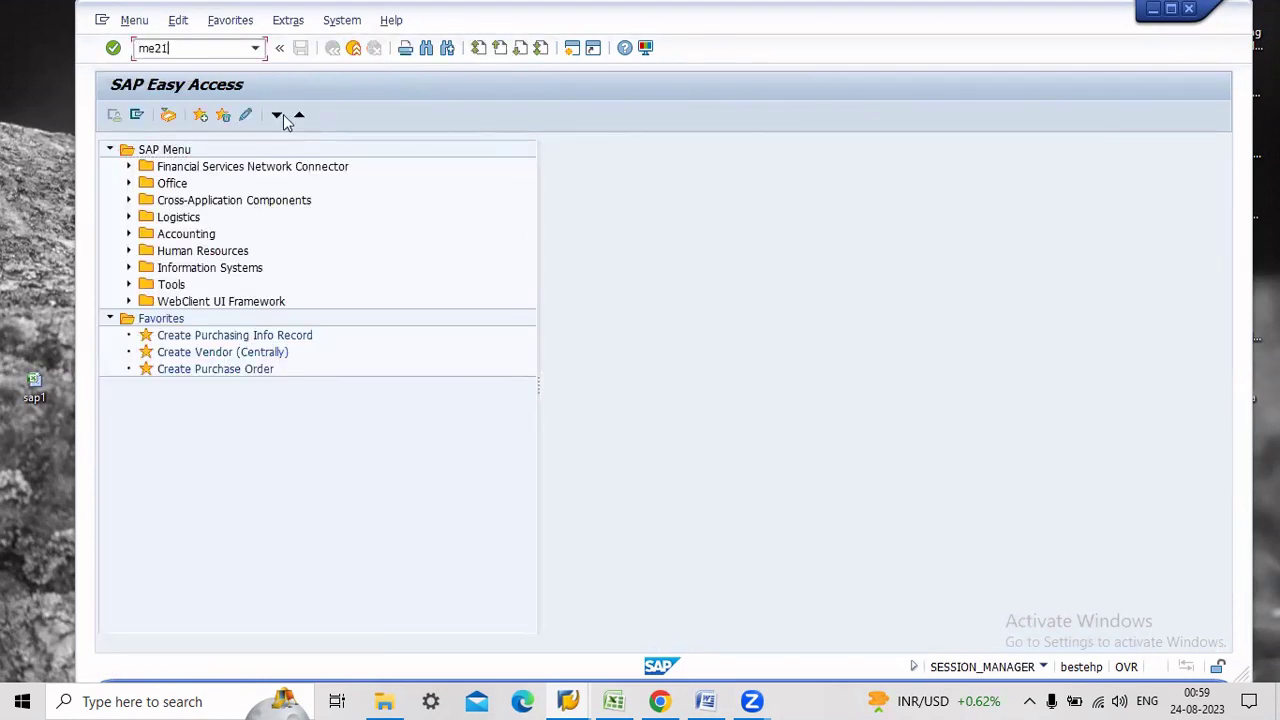
pyautogui.write('n')
pyautogui.press('Return')
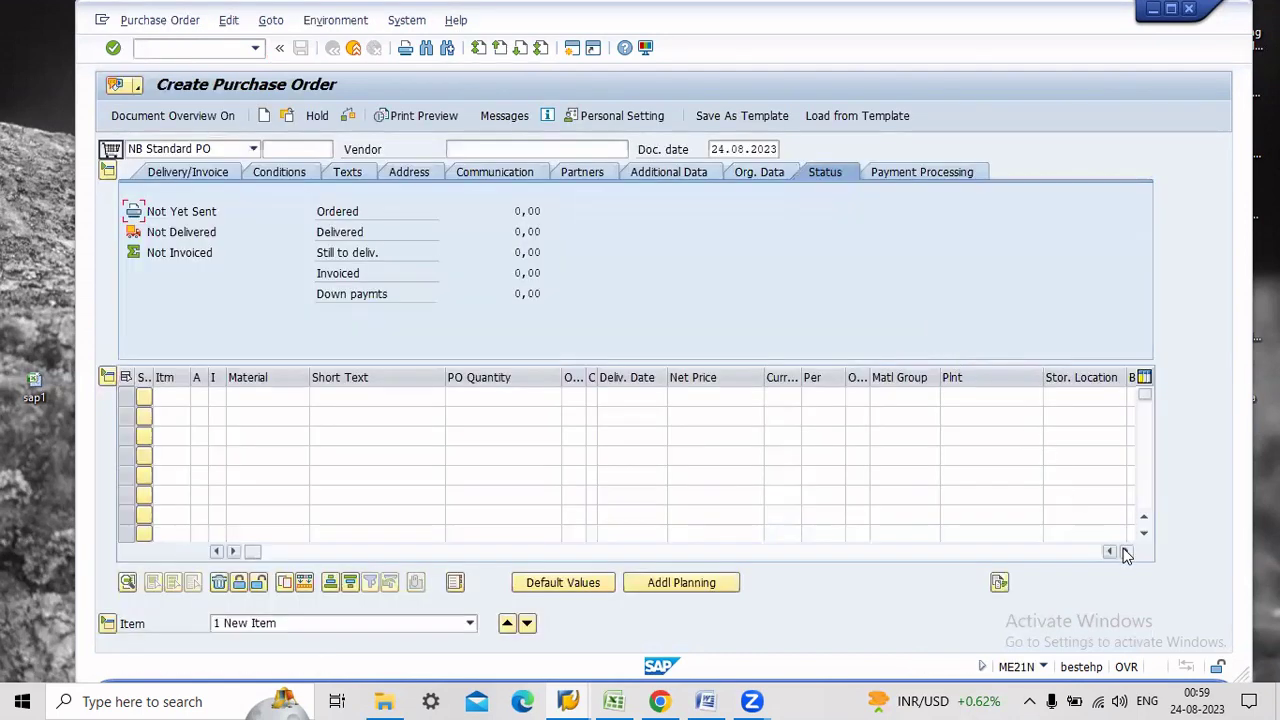
# Scroll the item grid right and select item 1's Purchase Requisition cell
pyautogui.click(1125, 551)
pyautogui.click(1125, 551)
pyautogui.click(1125, 551)
pyautogui.click(990, 396)
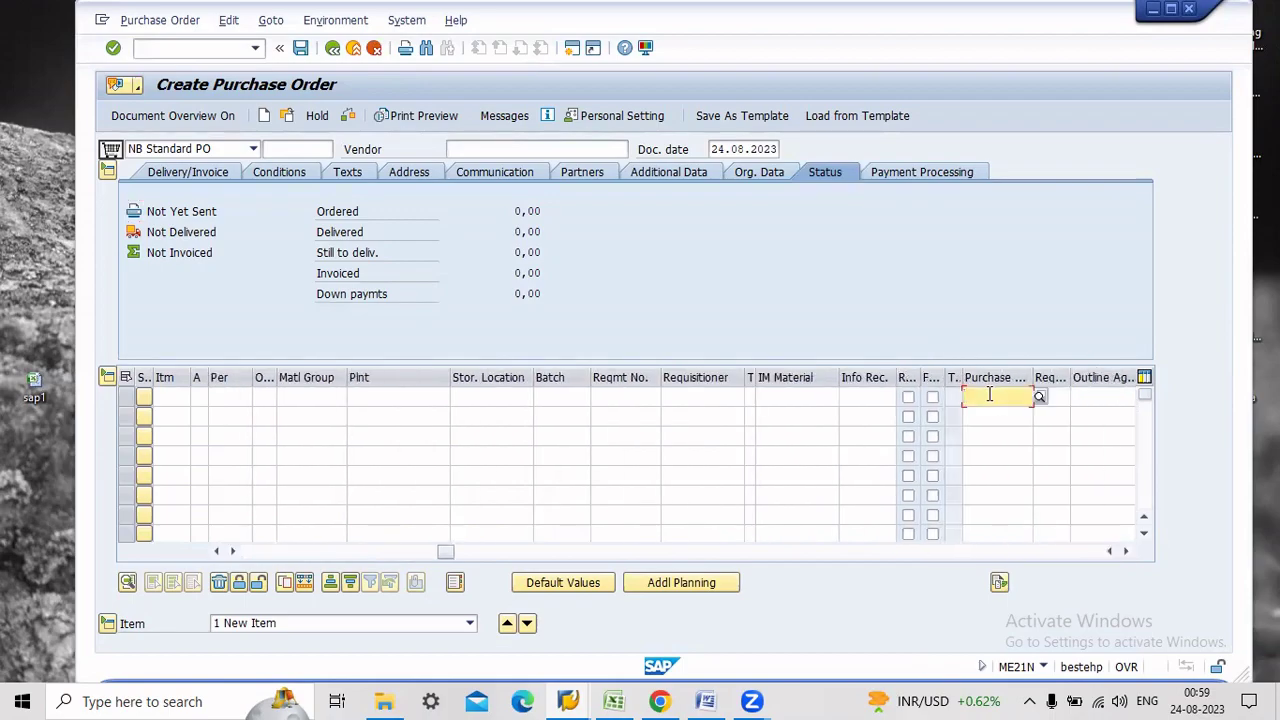